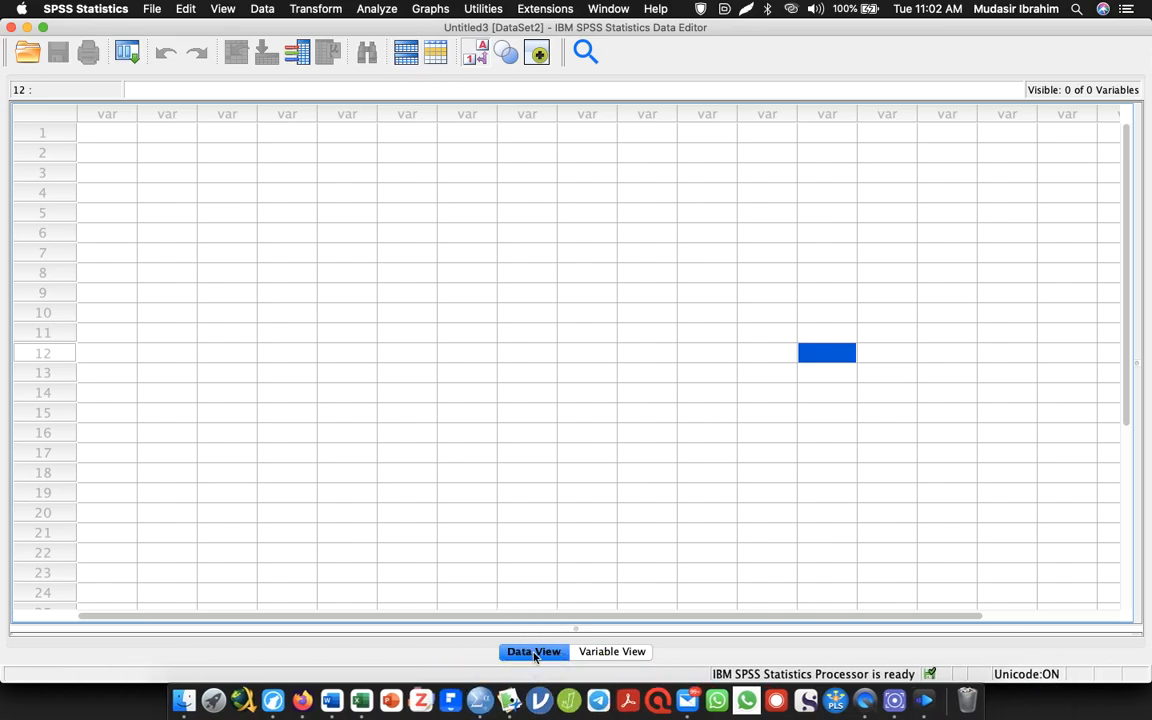
# Open Variable View for the empty dataset and switch to Word to review the questionnaire through its side-effects section
pyautogui.click(611, 652)
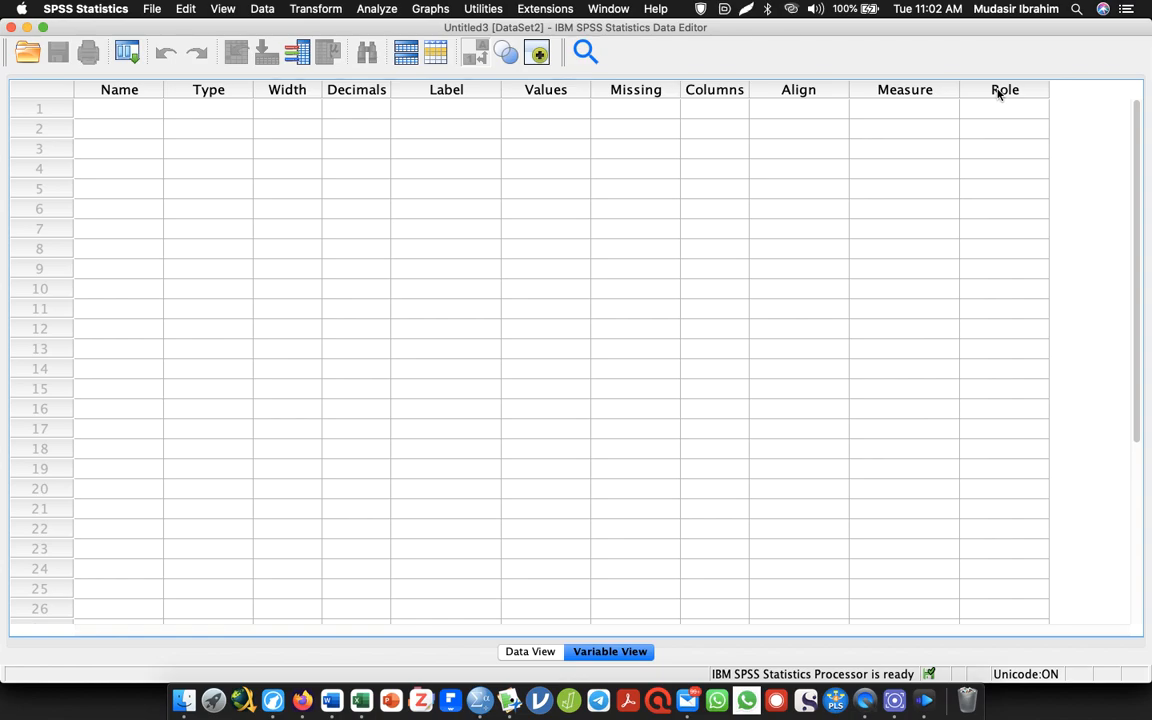
pyautogui.press('super+Tab')
pyautogui.press('super+Tab')
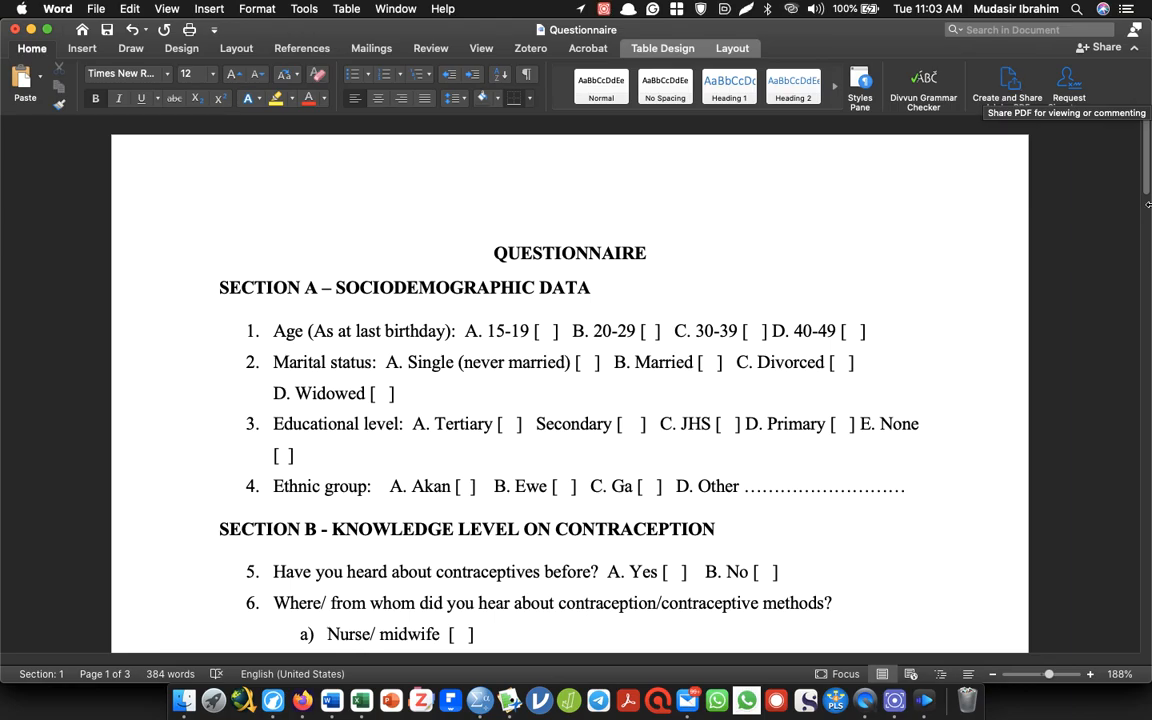
pyautogui.scroll(-10, 1126, 237)
pyautogui.scroll(-8, 1126, 237)
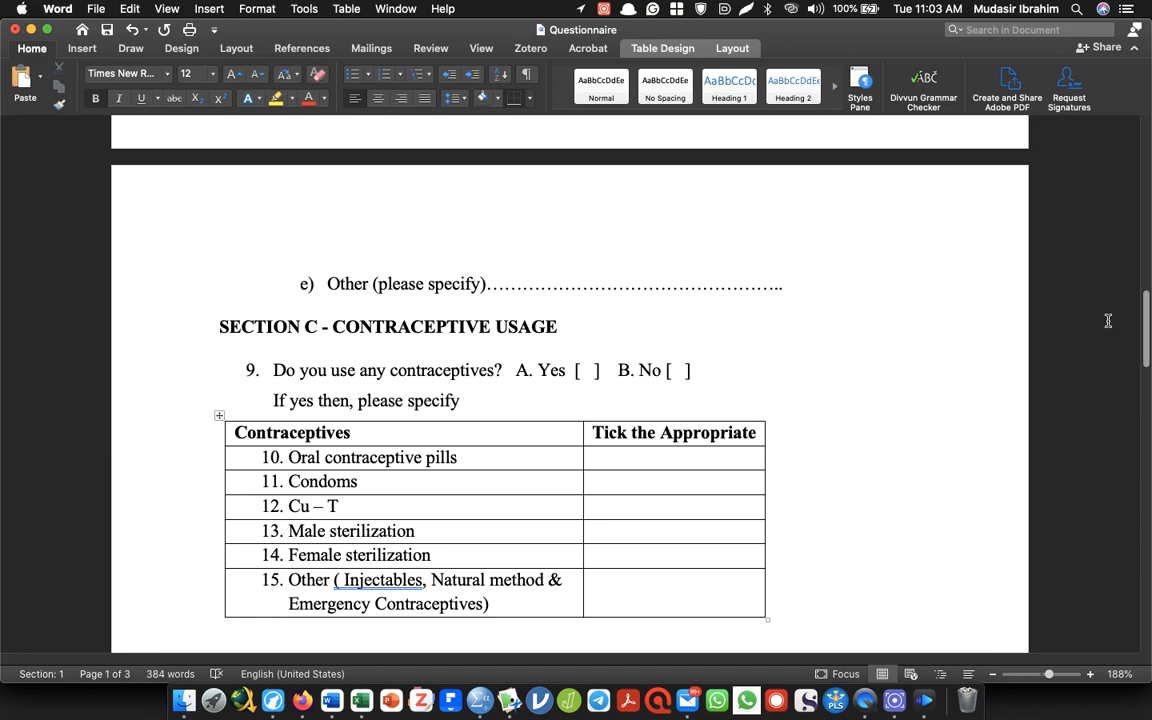
pyautogui.scroll(-5, 1108, 320)
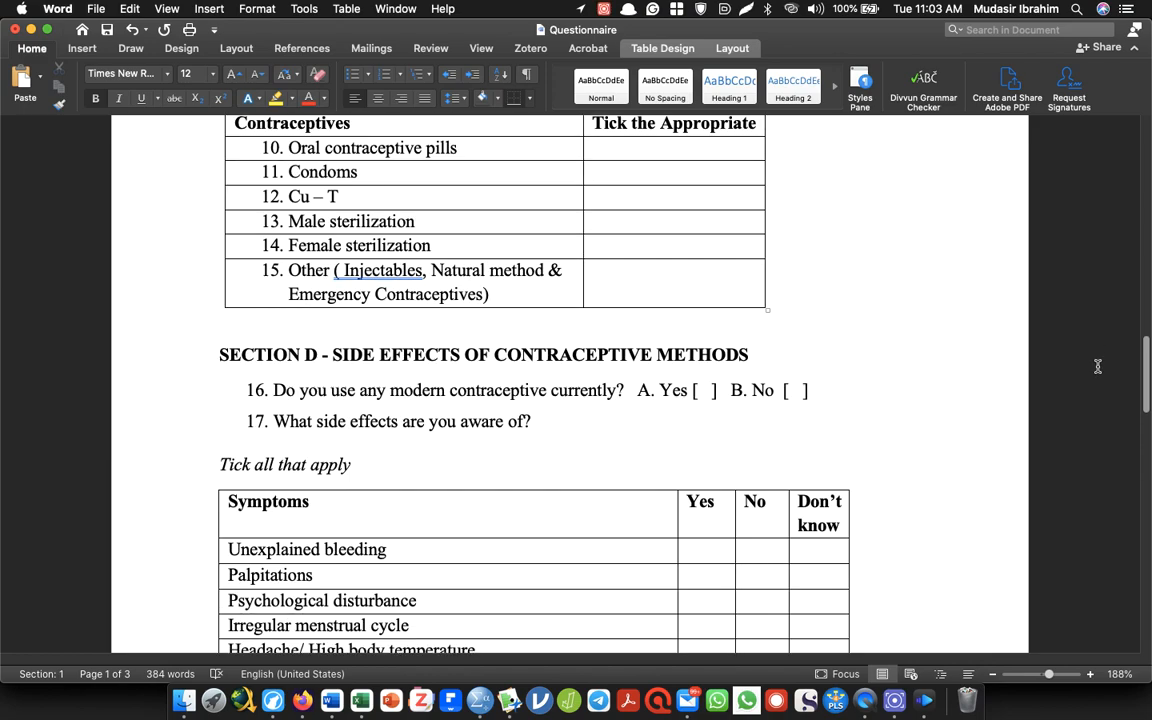
pyautogui.scroll(-8, 1097, 367)
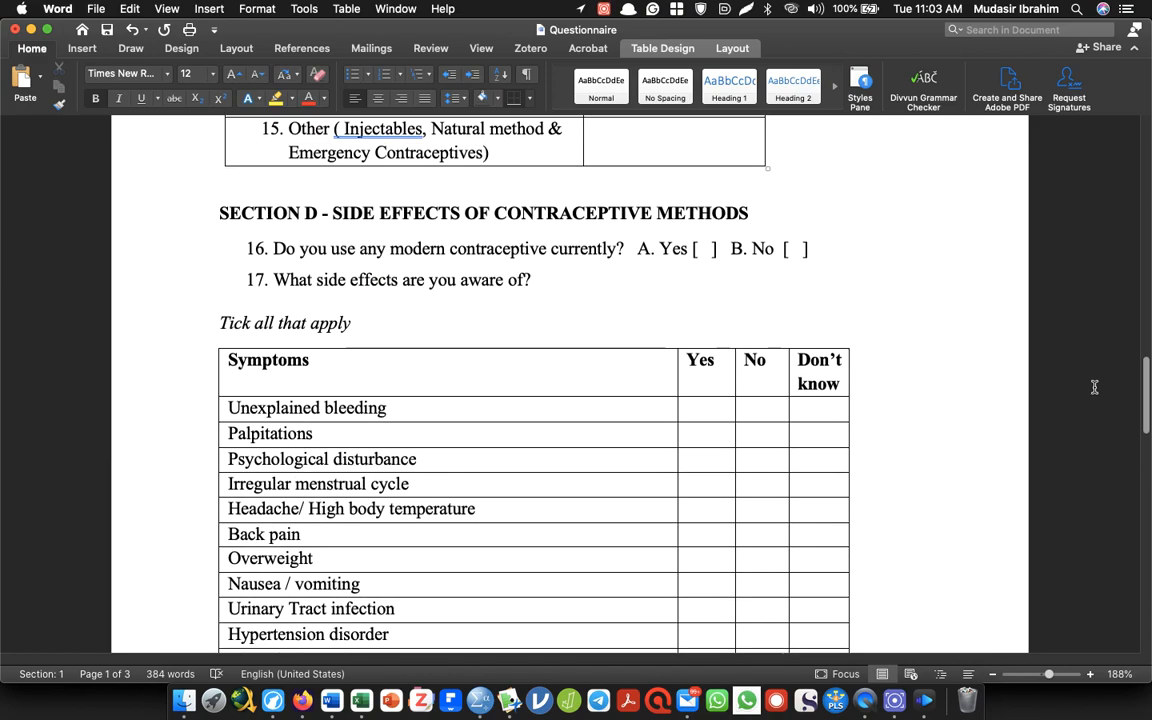
pyautogui.moveTo(1079, 438); pyautogui.dragTo(1098, 49)
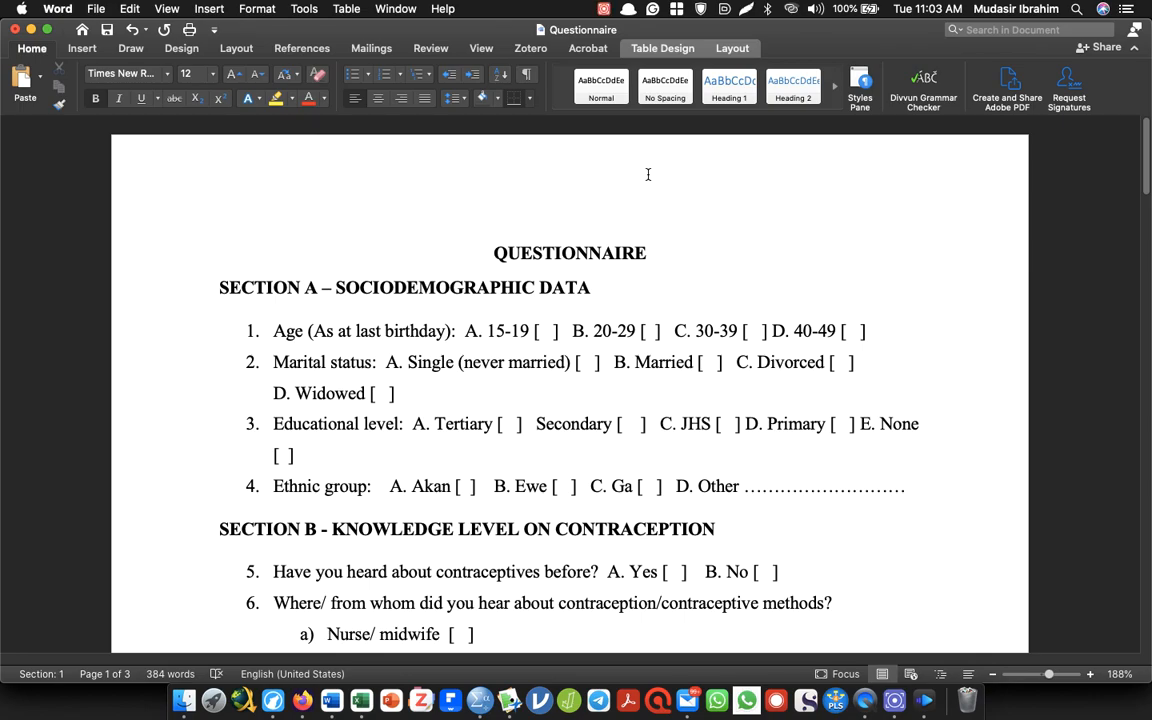
# Remove the automatic numbering from the Section A sociodemographic questions
pyautogui.moveTo(964, 489); pyautogui.dragTo(225, 305)
pyautogui.click(384, 75)
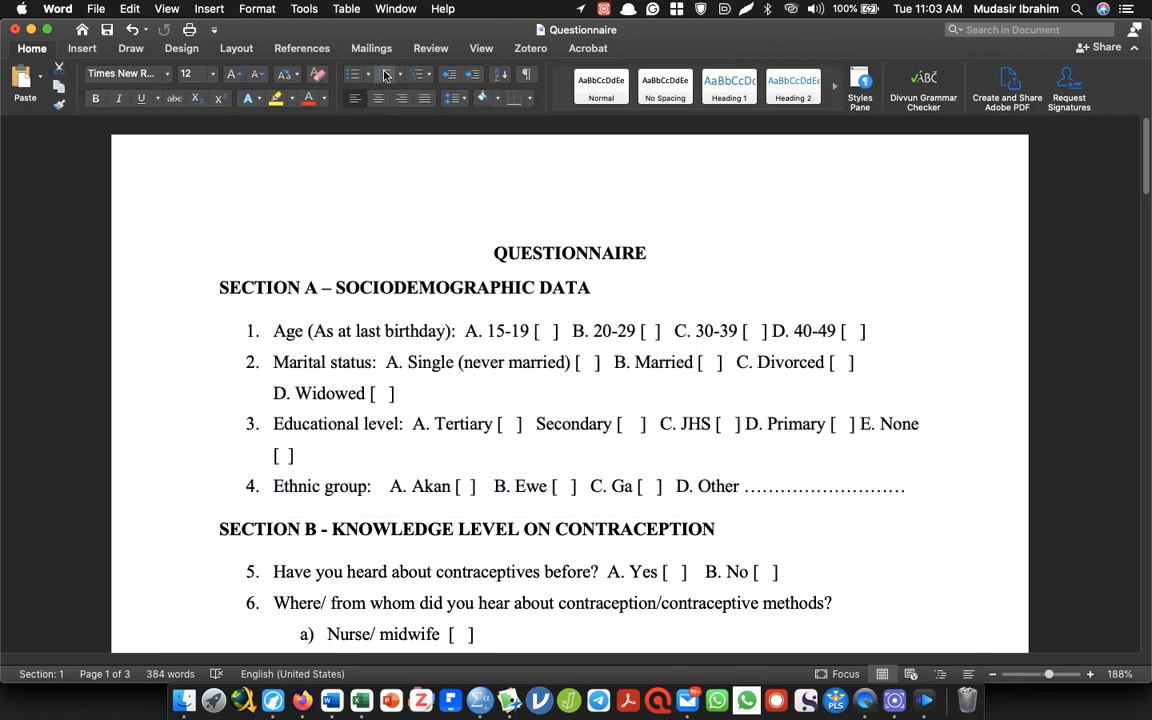
pyautogui.click(256, 334)
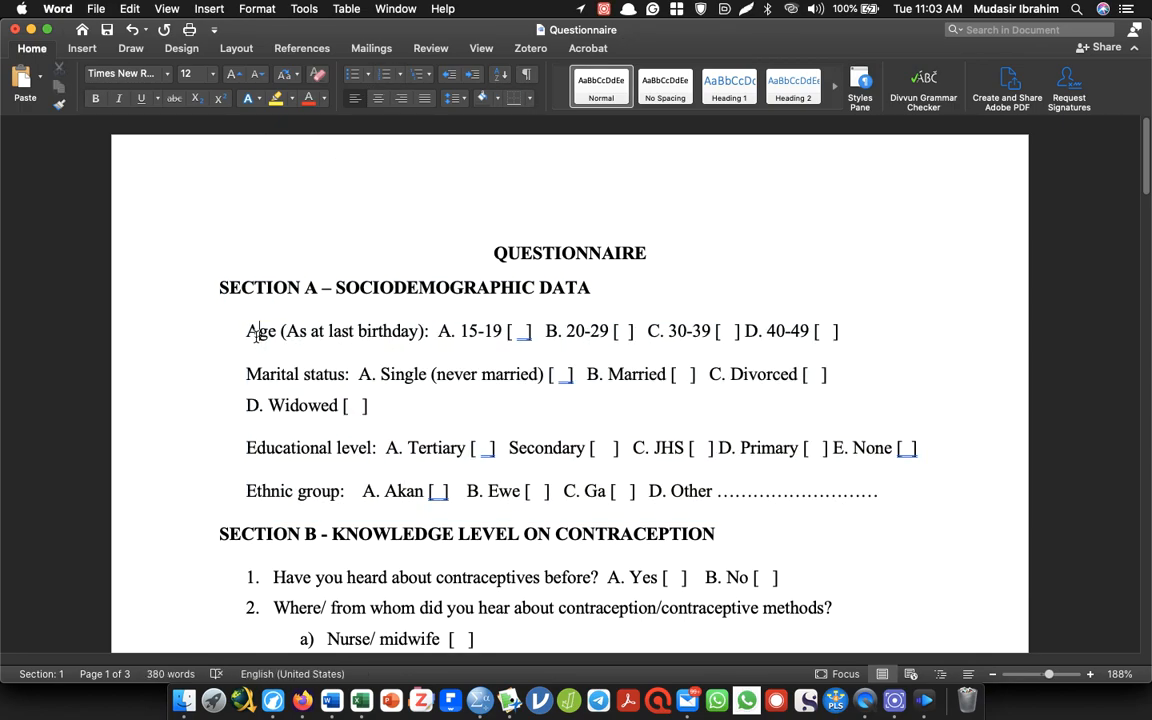
# Select the question text "Age (As at last birthday)", switch to SPSS and name the first variable Ageinyears
pyautogui.moveTo(248, 333); pyautogui.dragTo(428, 333)
pyautogui.press('super+Tab')
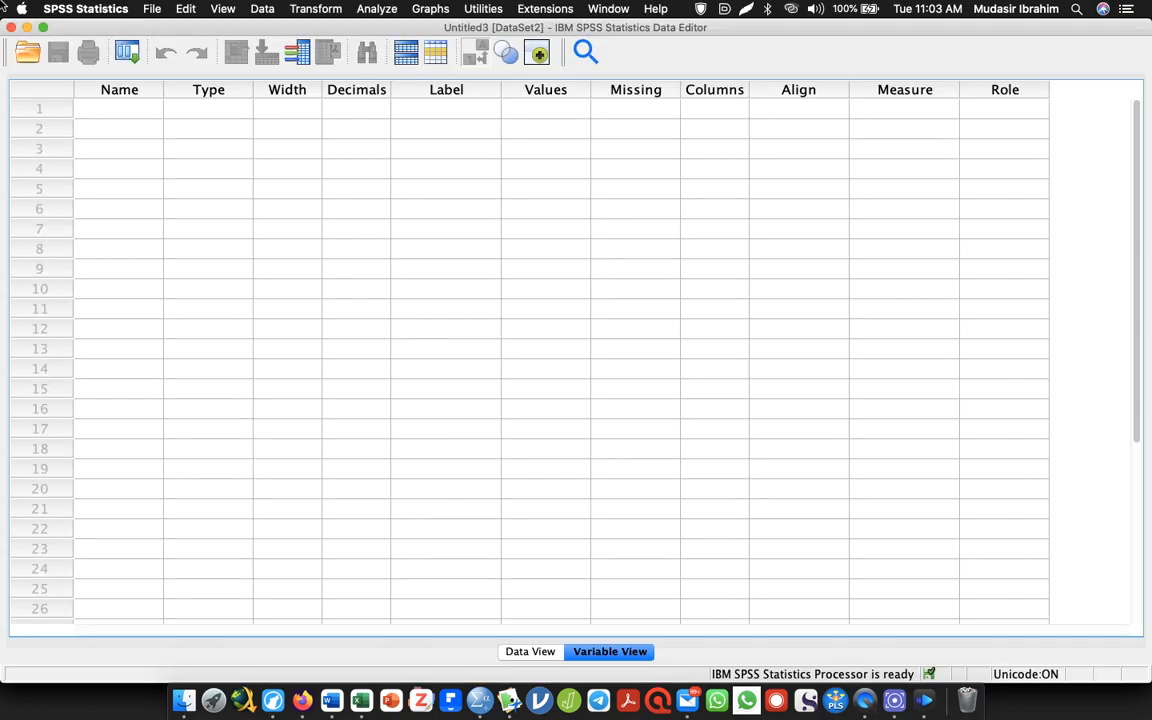
pyautogui.click(110, 108)
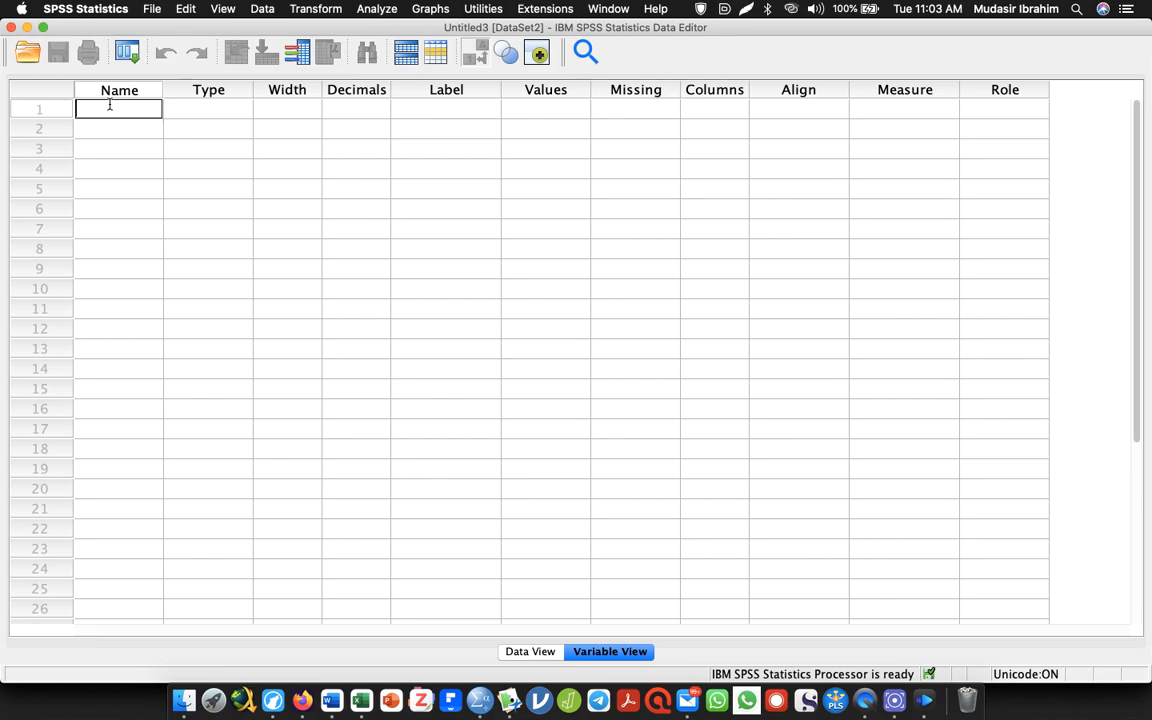
pyautogui.write('Agent')
pyautogui.write('years')
pyautogui.press('Return')
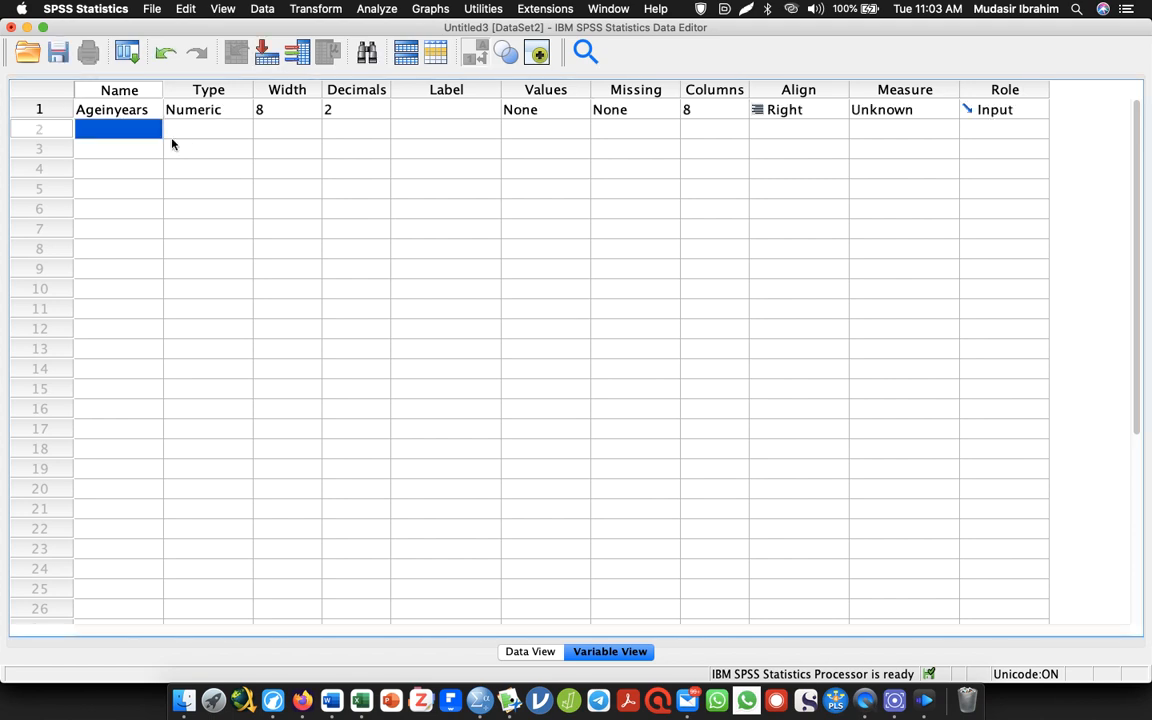
# Try to rename the first variable as "Age in years", with spaces between the words
pyautogui.doubleClick(112, 110)
pyautogui.write('Age in')
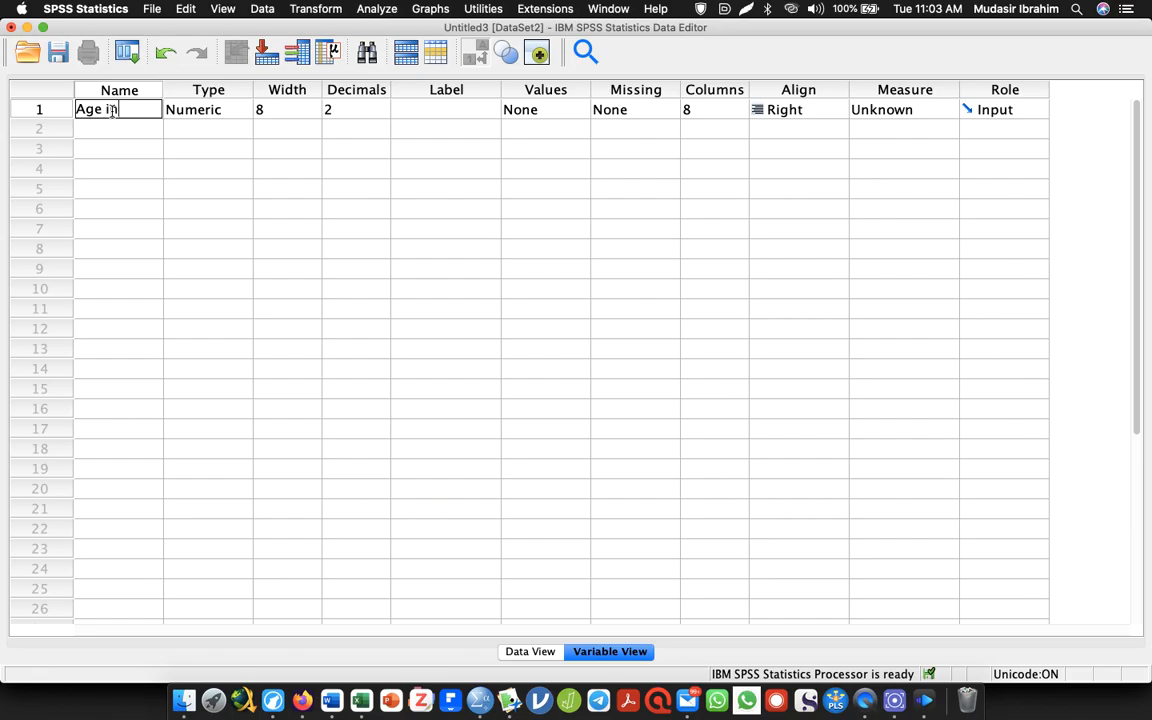
pyautogui.write(' years')
pyautogui.press('Return')
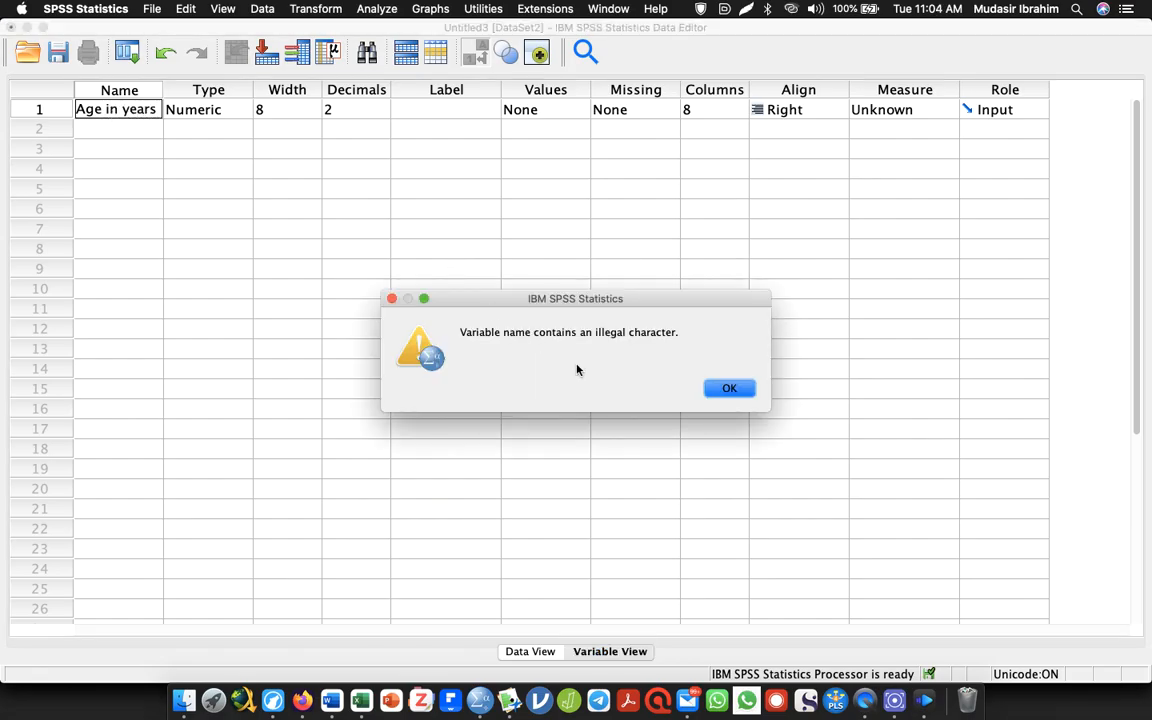
pyautogui.click(725, 388)
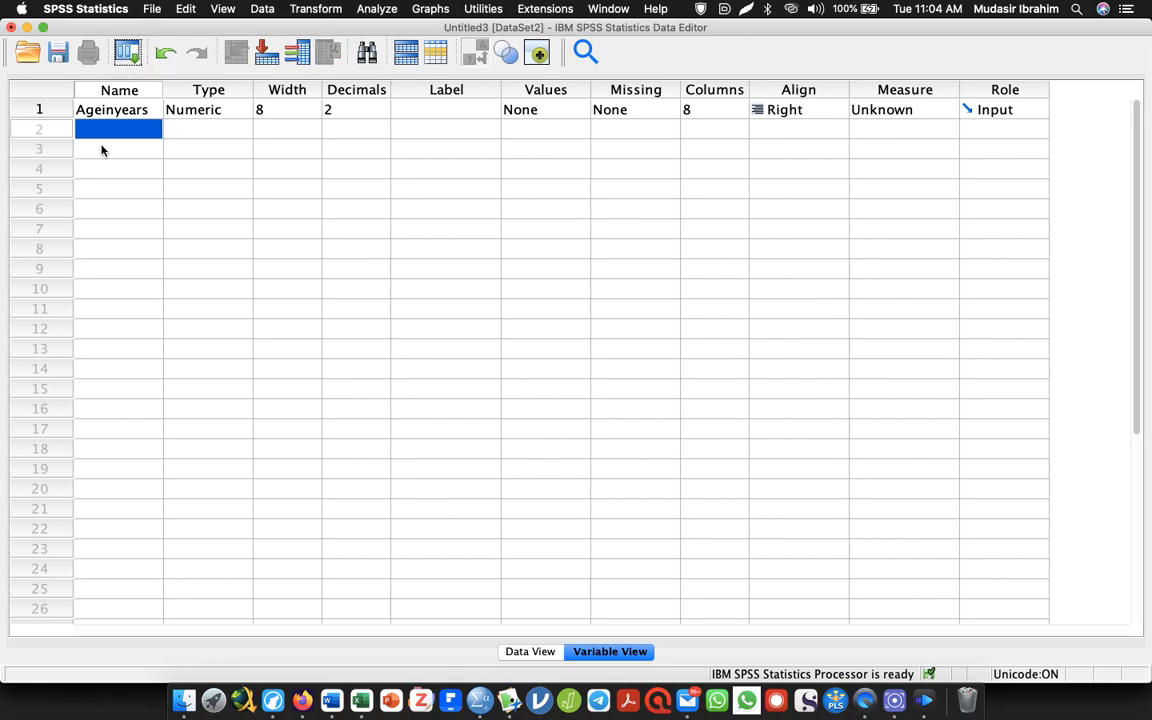
# Rename the first variable as Age_in_years, with underscores between the words
pyautogui.click(117, 110)
pyautogui.doubleClick(117, 110)
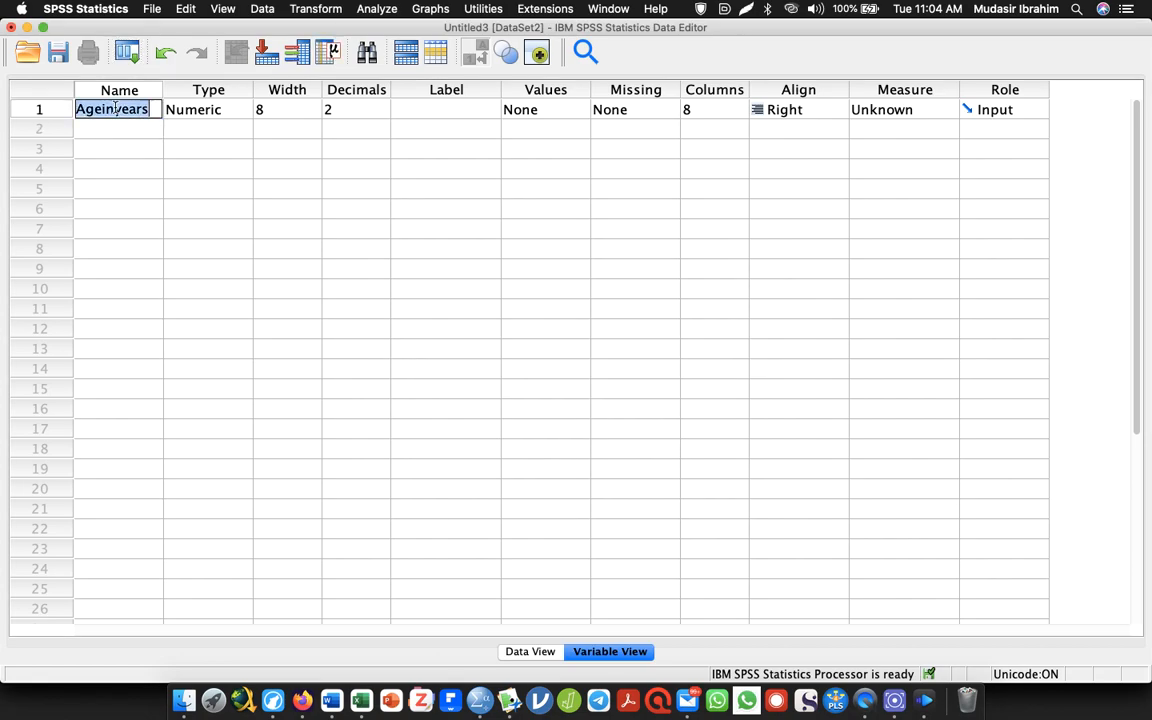
pyautogui.write('Age_')
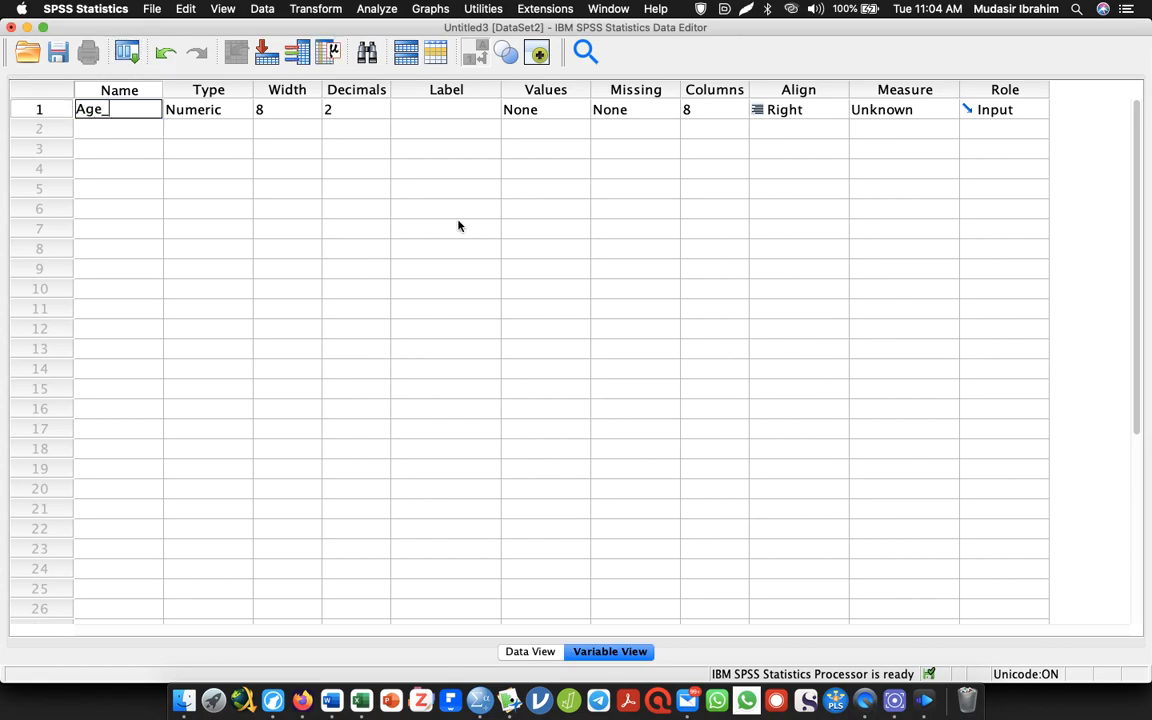
pyautogui.write('in_years')
pyautogui.press('Return')
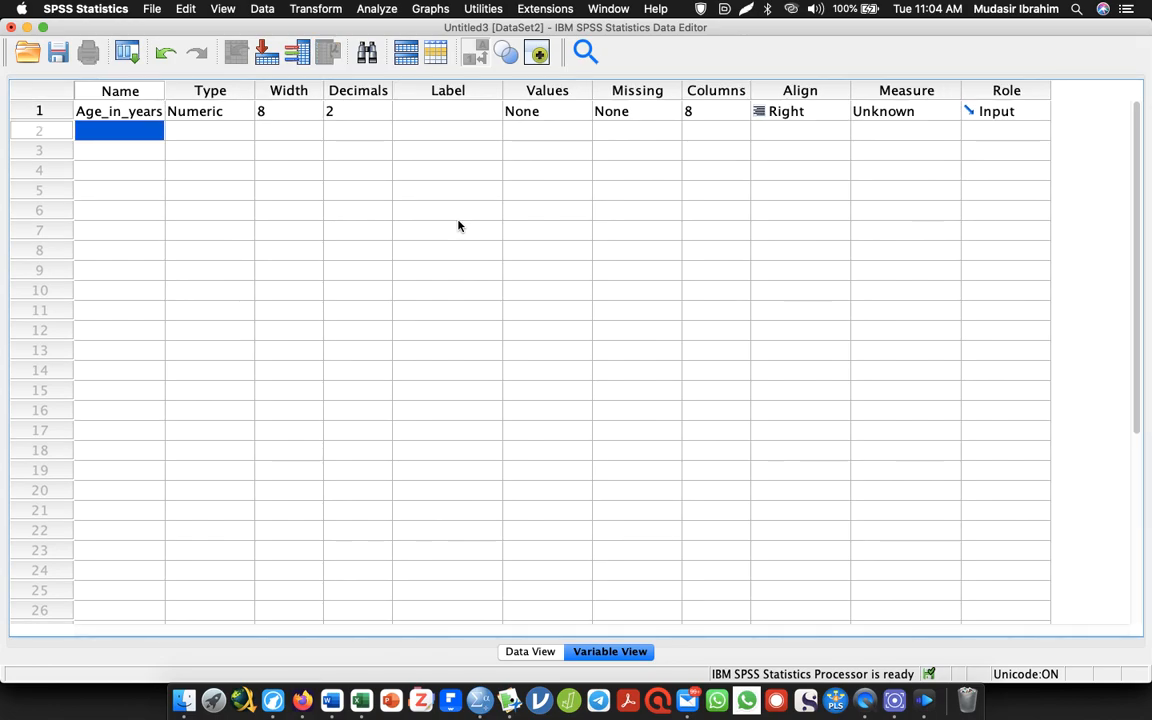
# Rename the first variable as Ageinyears, without spaces or underscores
pyautogui.doubleClick(117, 109)
pyautogui.doubleClick(120, 104)
pyautogui.write('Ag')
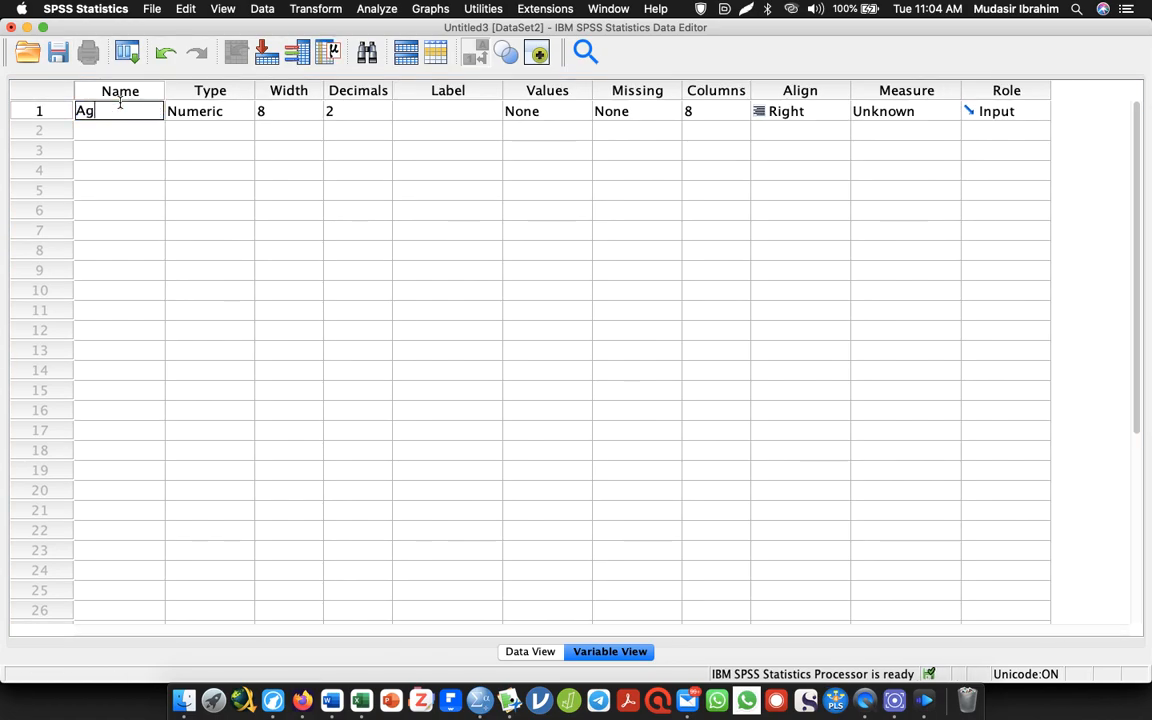
pyautogui.write('e in years')
pyautogui.press('BackSpace')
pyautogui.press('BackSpace')
pyautogui.press('BackSpace')
pyautogui.press('BackSpace')
pyautogui.press('BackSpace')
pyautogui.press('BackSpace')
pyautogui.press('BackSpace')
pyautogui.press('BackSpace')
pyautogui.press('BackSpace')
pyautogui.write('inyears')
pyautogui.press('Return')
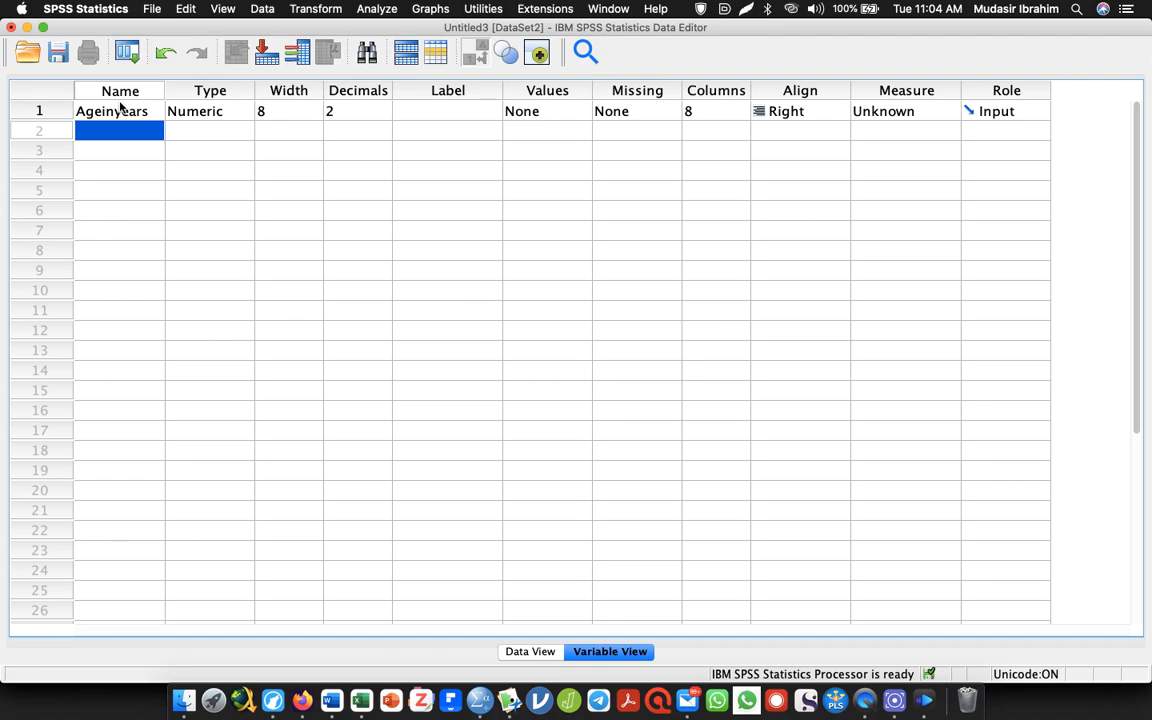
# Copy "Age (As at last birthday)" from the Word questionnaire and paste it as the label of Ageinyears
pyautogui.click(452, 111)
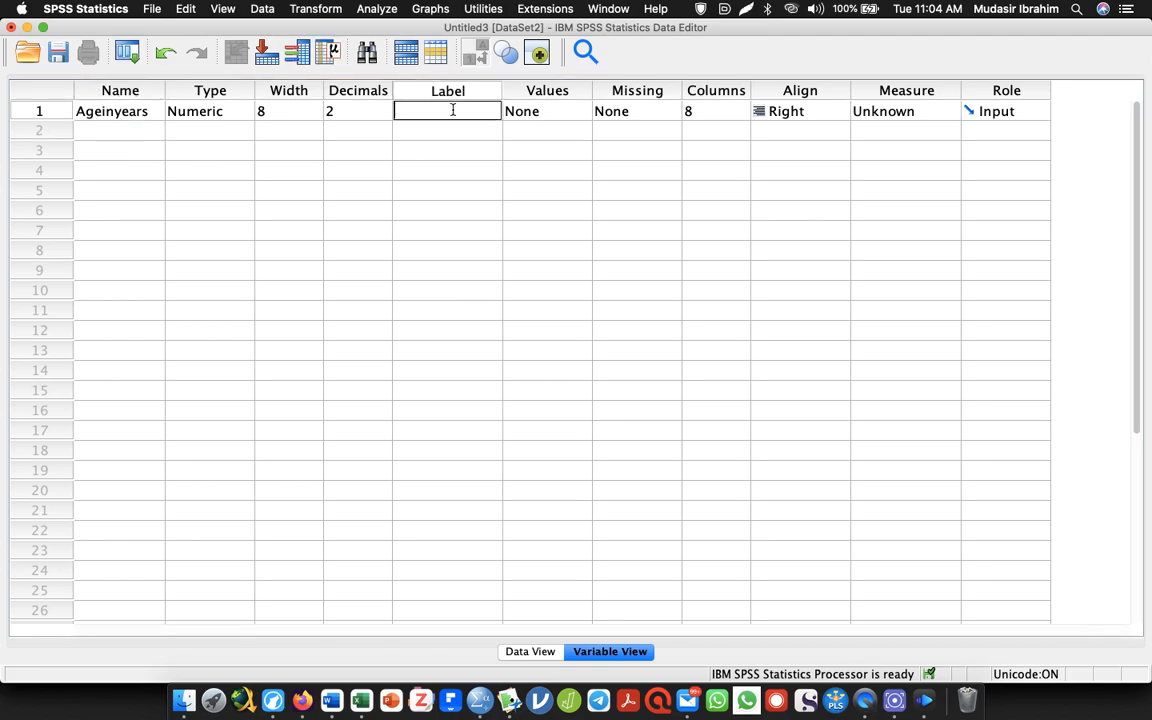
pyautogui.press('super+Tab')
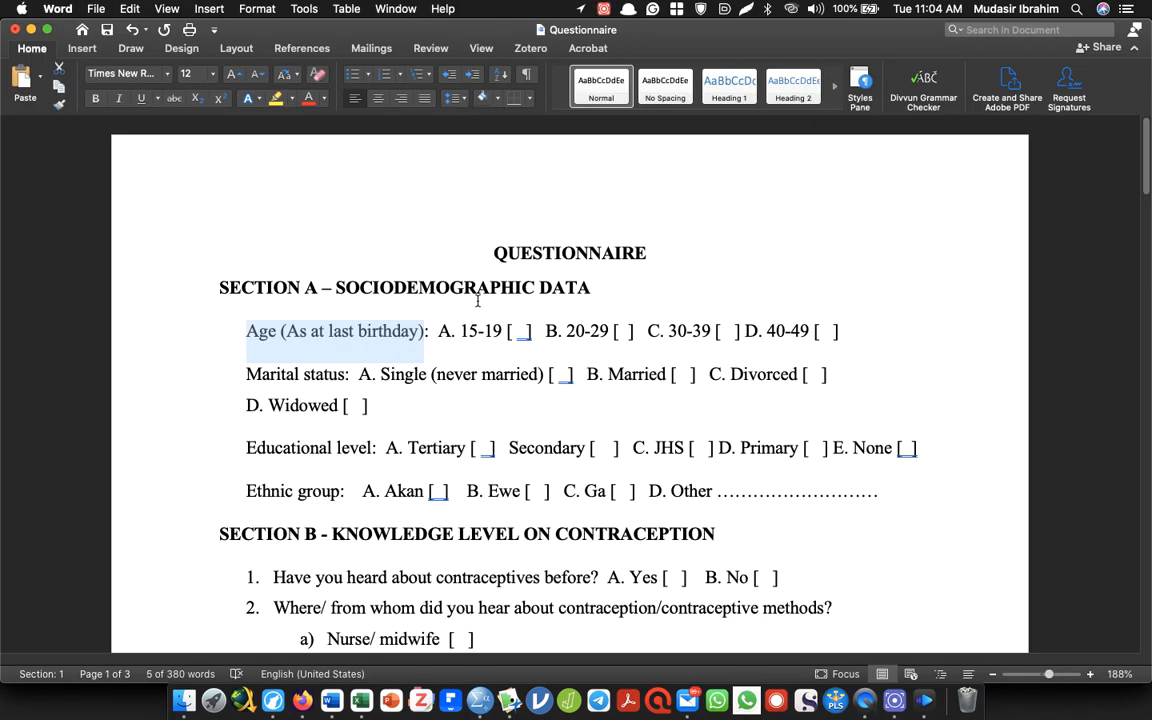
pyautogui.rightClick(300, 354)
pyautogui.click(323, 351)
pyautogui.press('super+c')
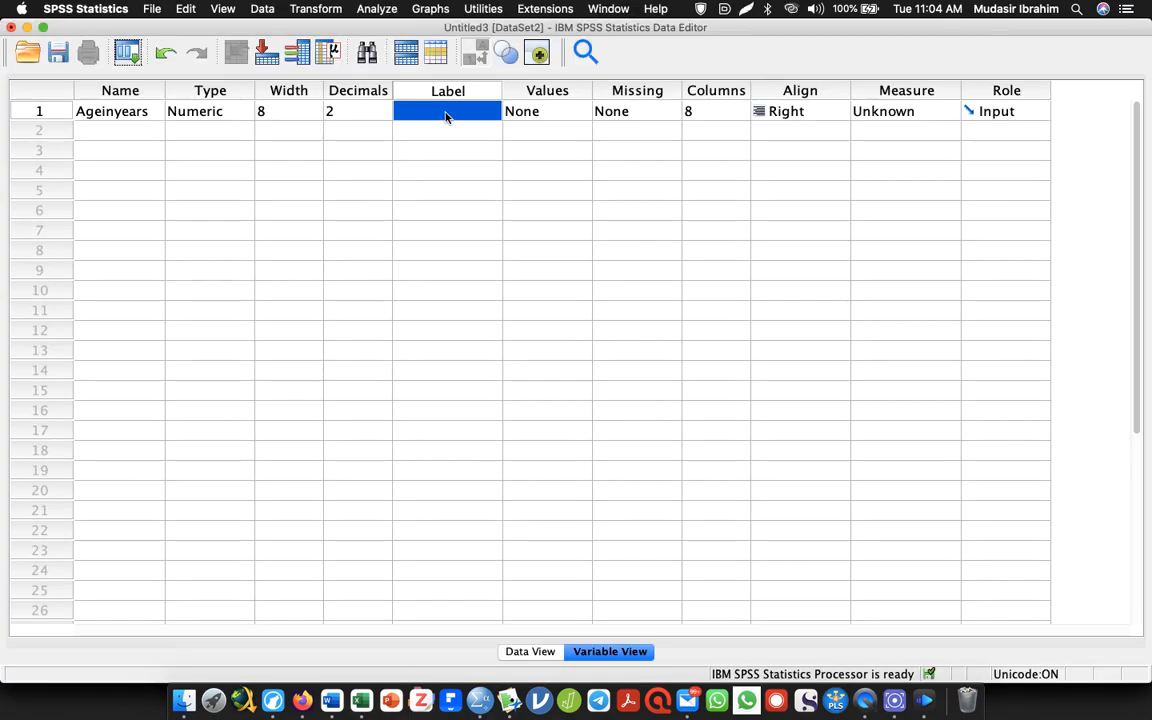
pyautogui.click(372, 113)
pyautogui.click(442, 111)
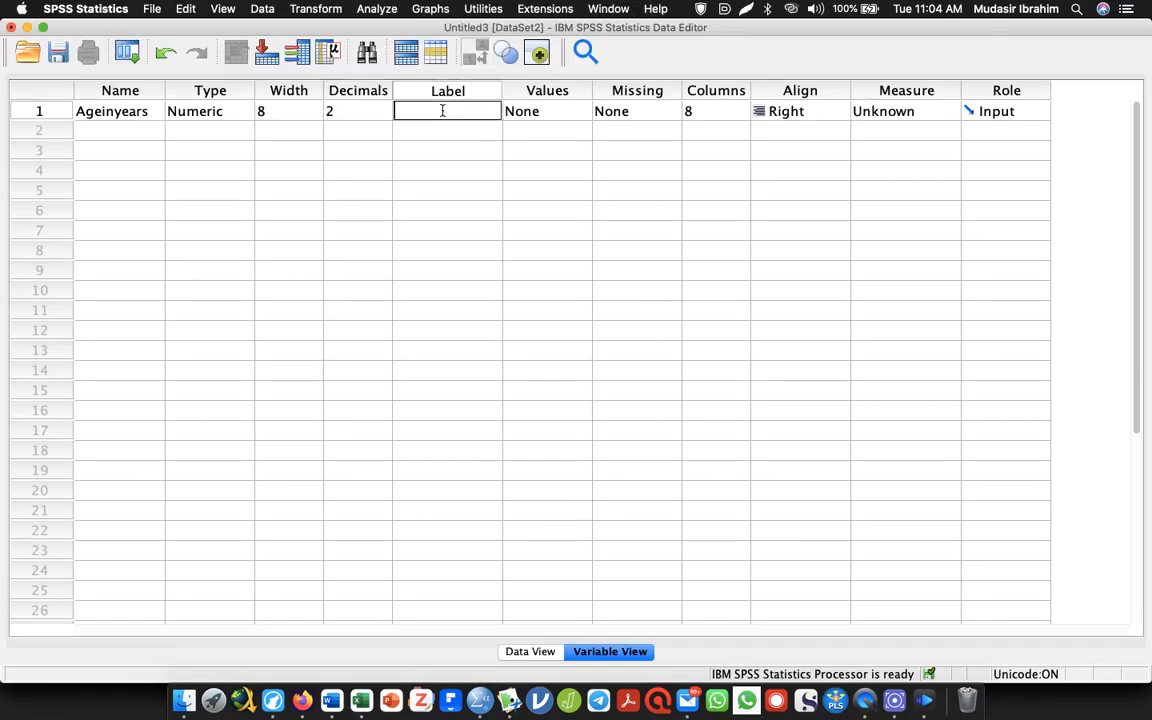
pyautogui.press('super+v')
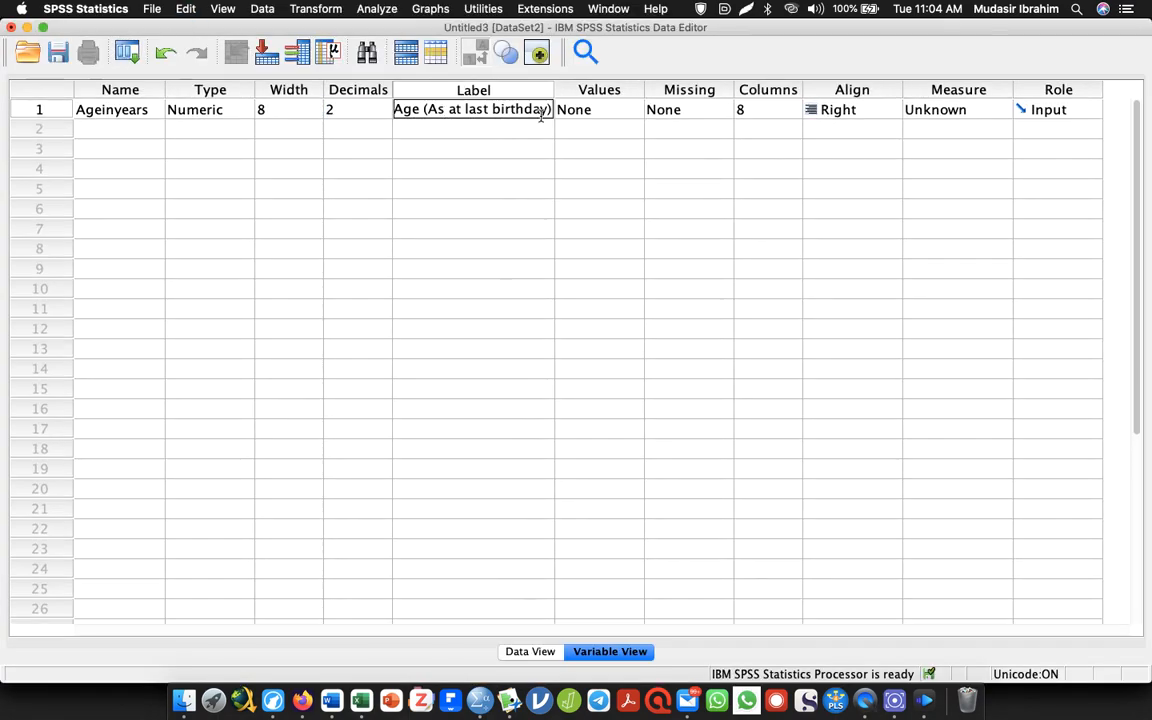
# Review the age question's answer ranges in the Word questionnaire, select the first range, and return to SPSS
pyautogui.press('super+Tab')
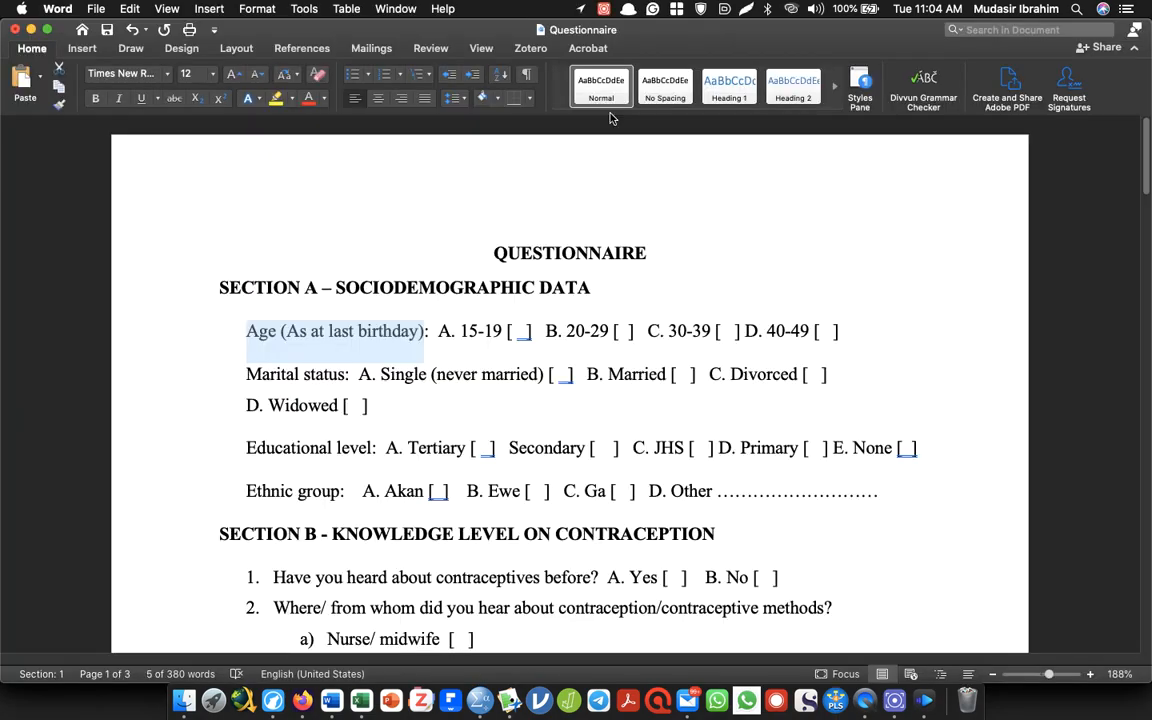
pyautogui.click(502, 321)
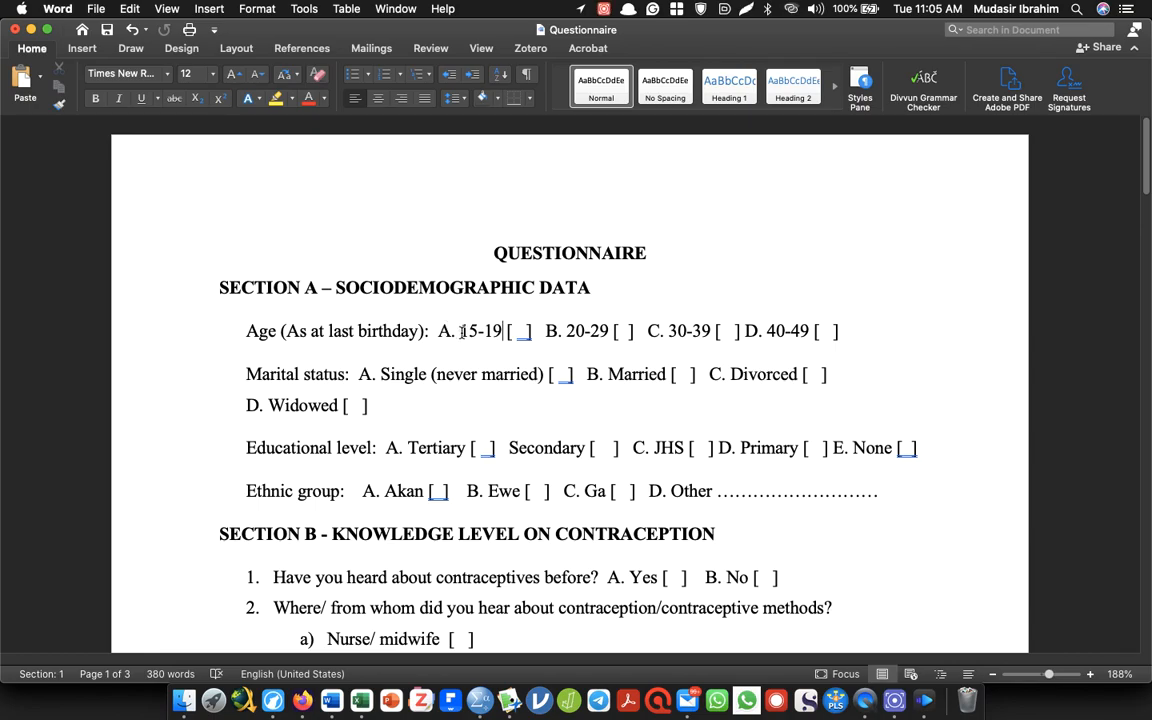
pyautogui.moveTo(465, 331); pyautogui.dragTo(811, 331)
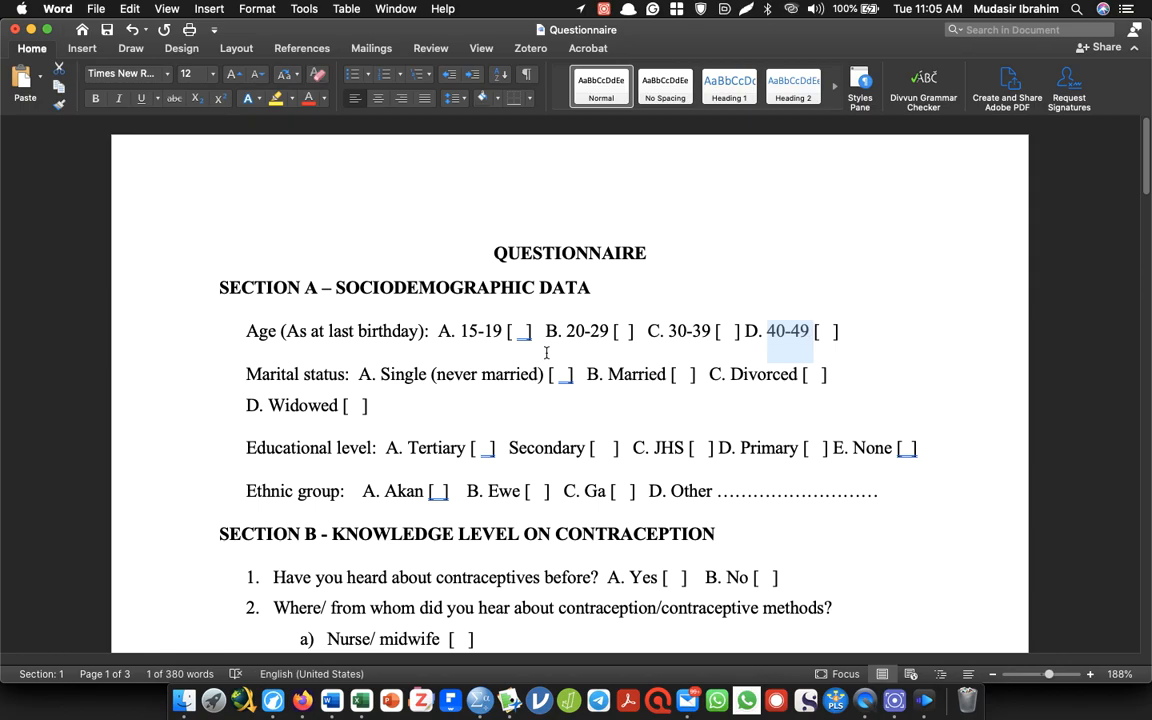
pyautogui.moveTo(461, 331); pyautogui.dragTo(497, 331)
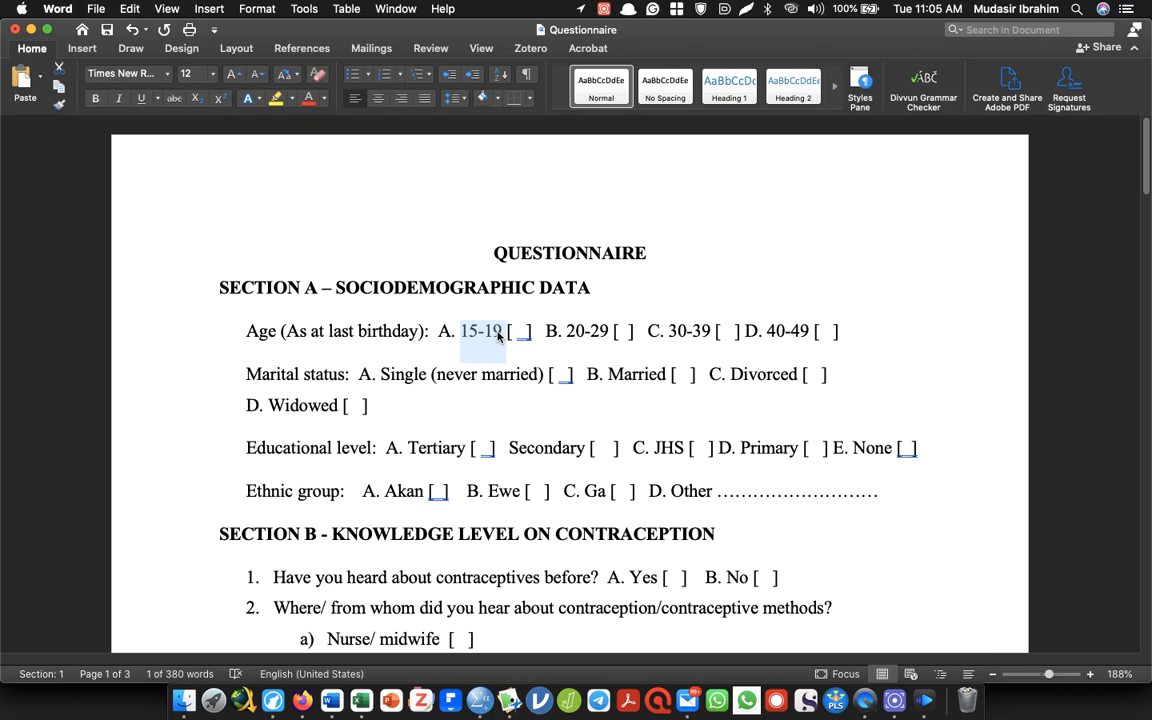
pyautogui.press('super+Tab')
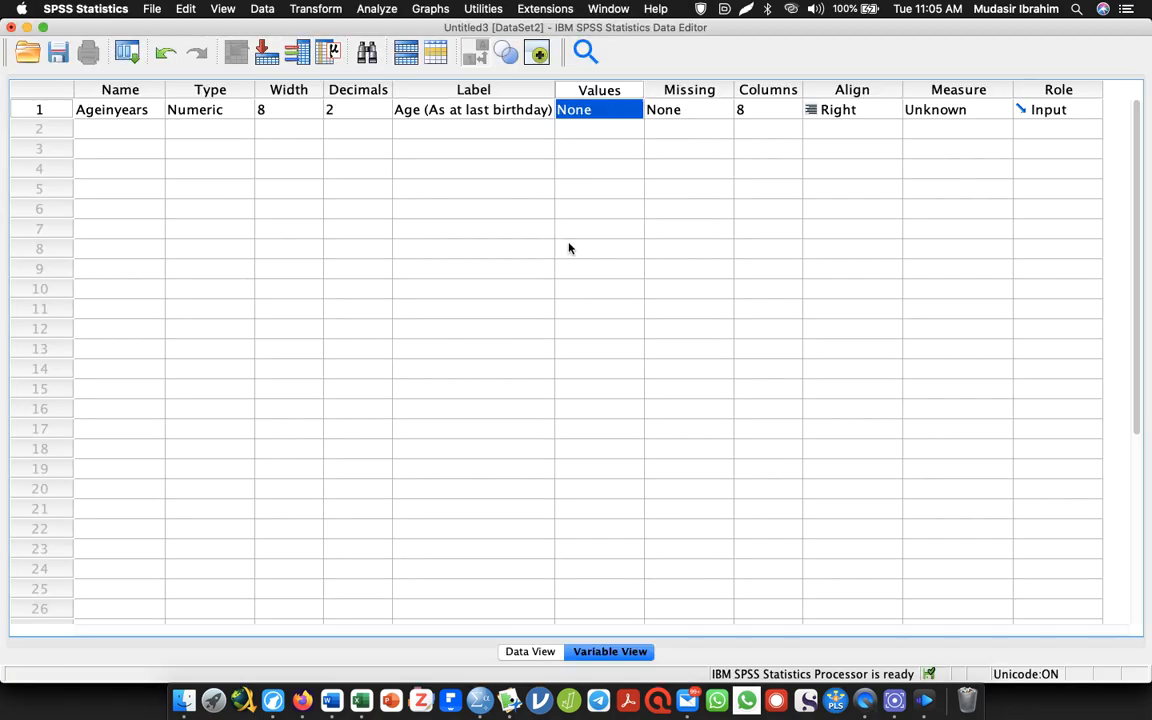
# Open the value labels of Ageinyears and add value 1 with the label 15-19, checking the range in Word
pyautogui.click(585, 111)
pyautogui.click(633, 111)
pyautogui.write('1')
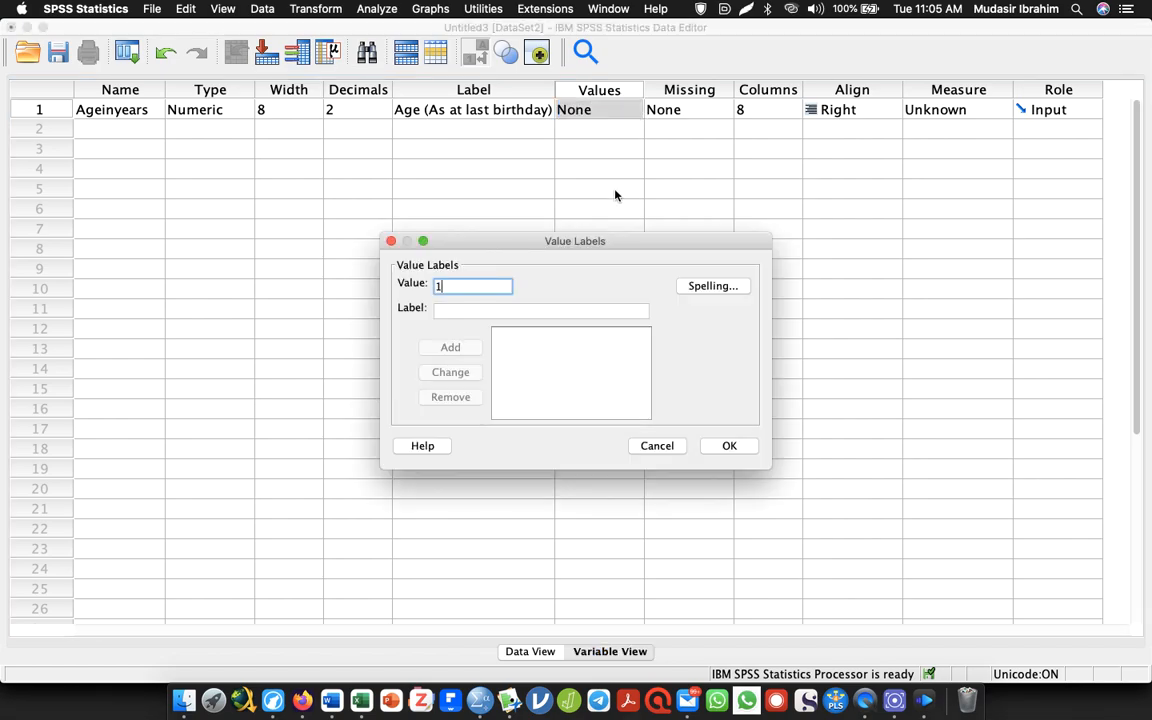
pyautogui.press('Tab')
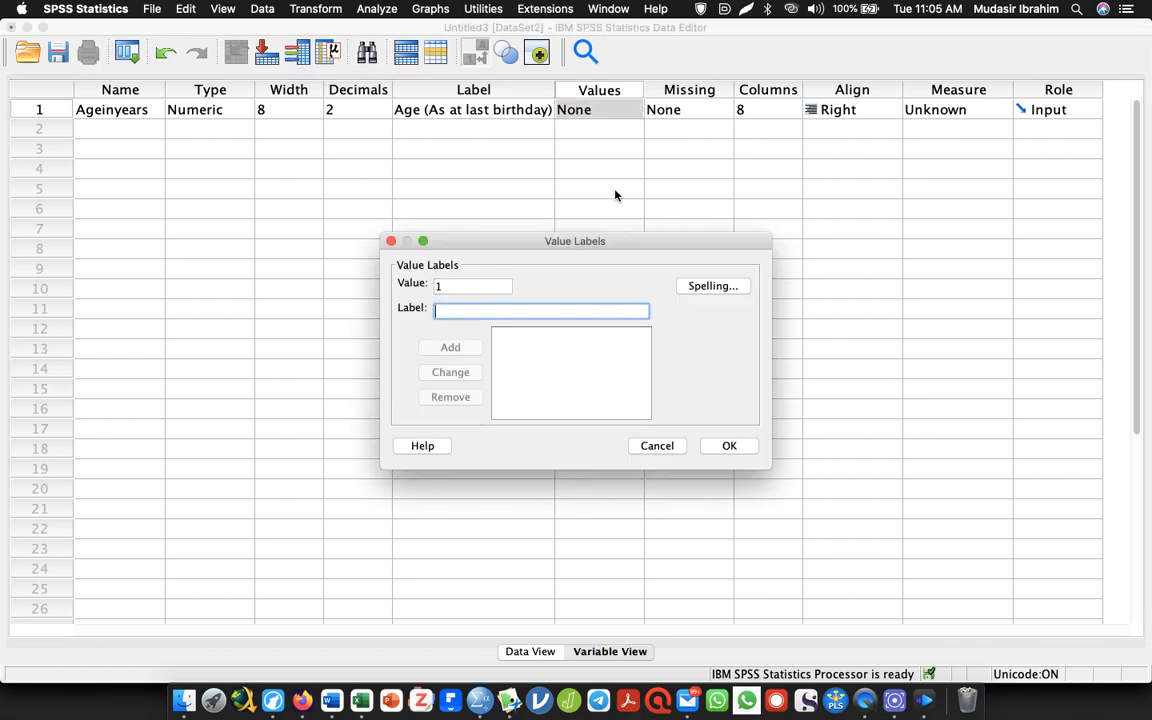
pyautogui.hotkey('alt', 'Tab')
pyautogui.hotkey('alt', 'Tab')
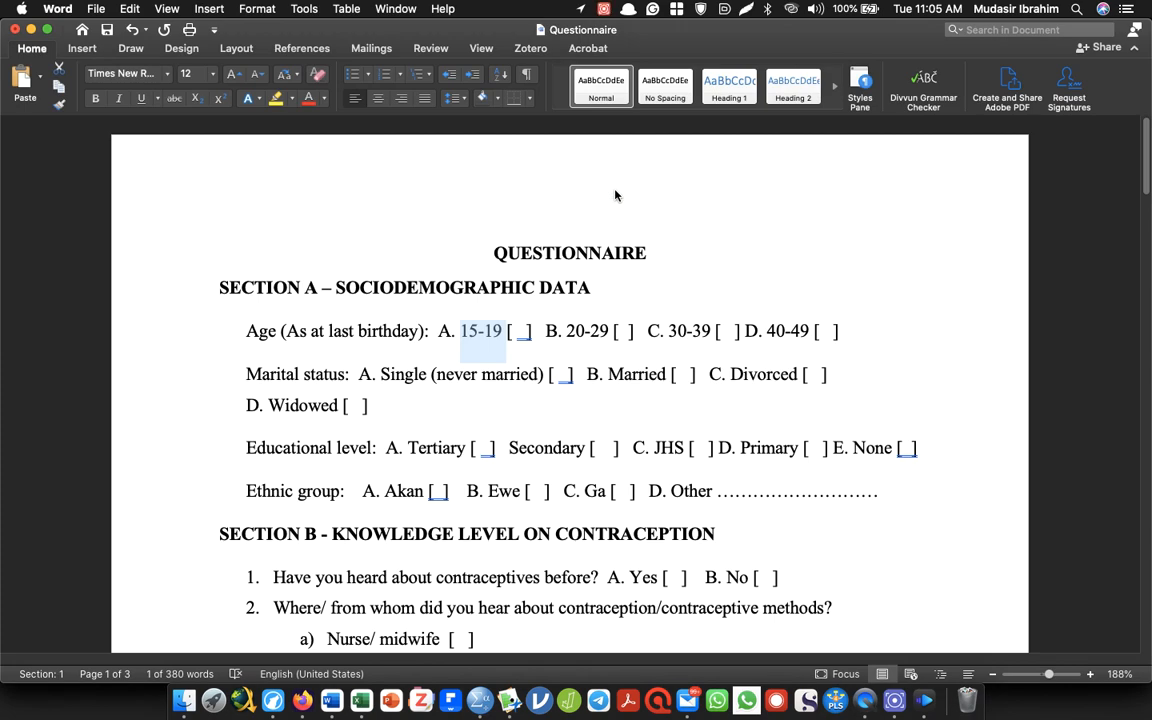
pyautogui.hotkey('alt', 'Tab')
pyautogui.write('15-19')
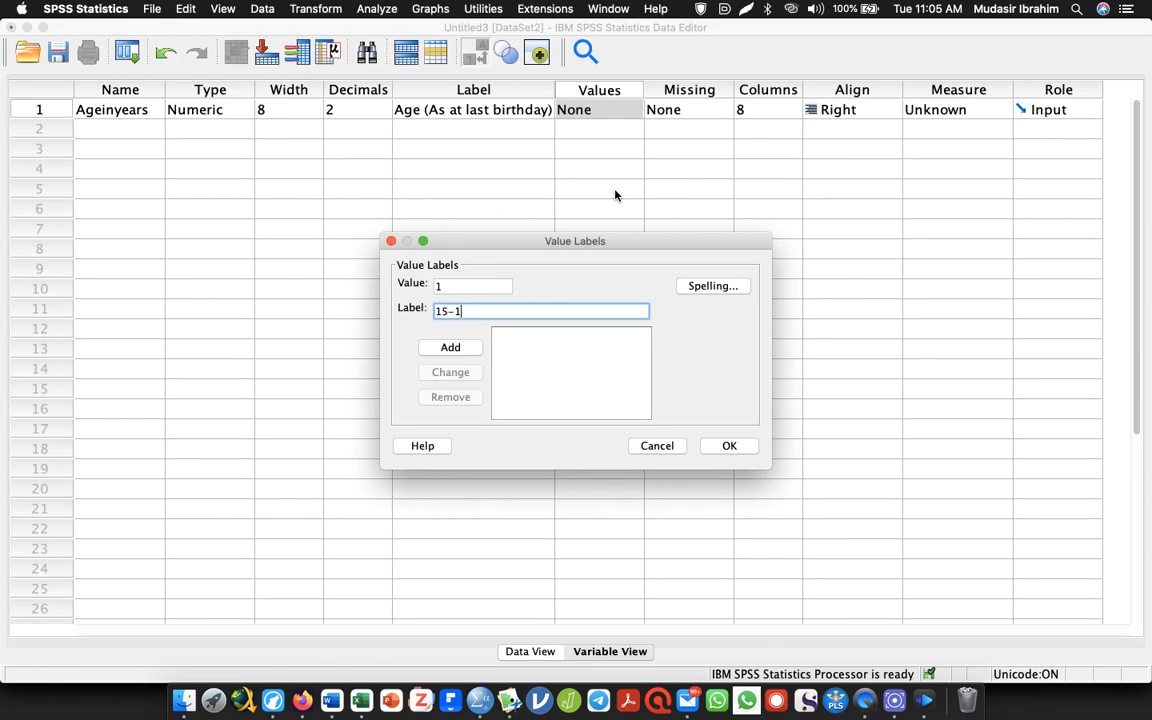
pyautogui.click(461, 348)
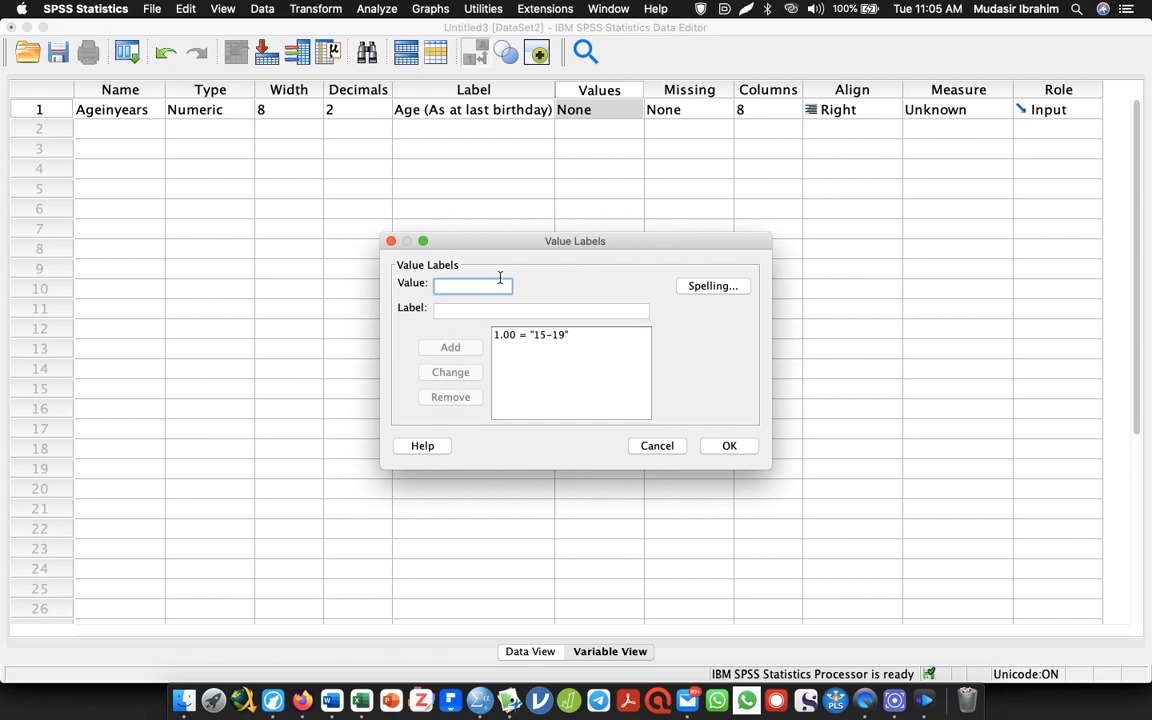
# Add value 2 with the label 20-29 to the value labels of Ageinyears, checking the range in Word
pyautogui.write('2')
pyautogui.press('Tab')
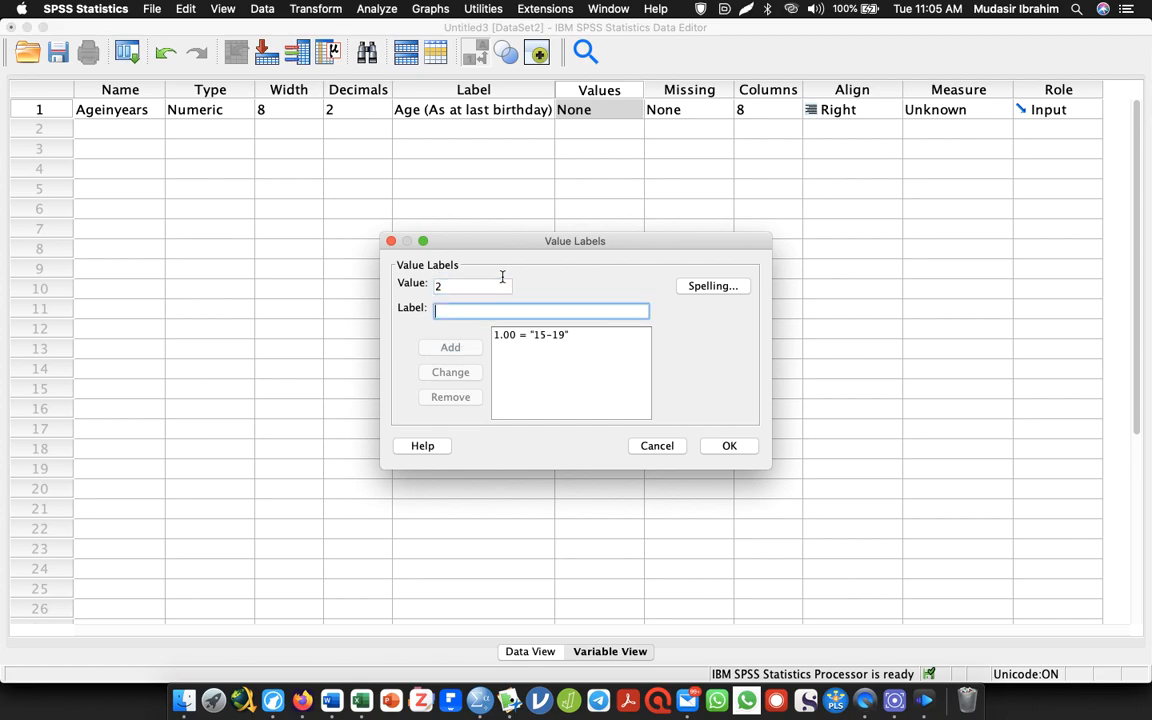
pyautogui.press('super+Tab')
pyautogui.press('super+Tab')
pyautogui.write('20-29')
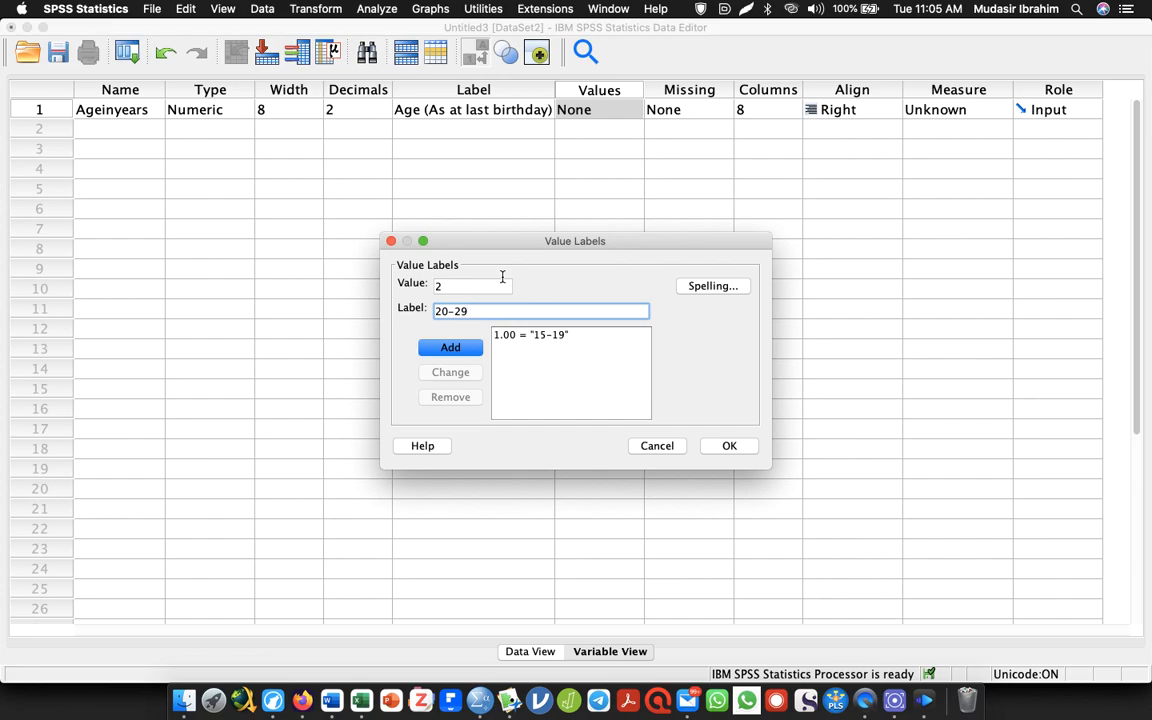
pyautogui.press('Return')
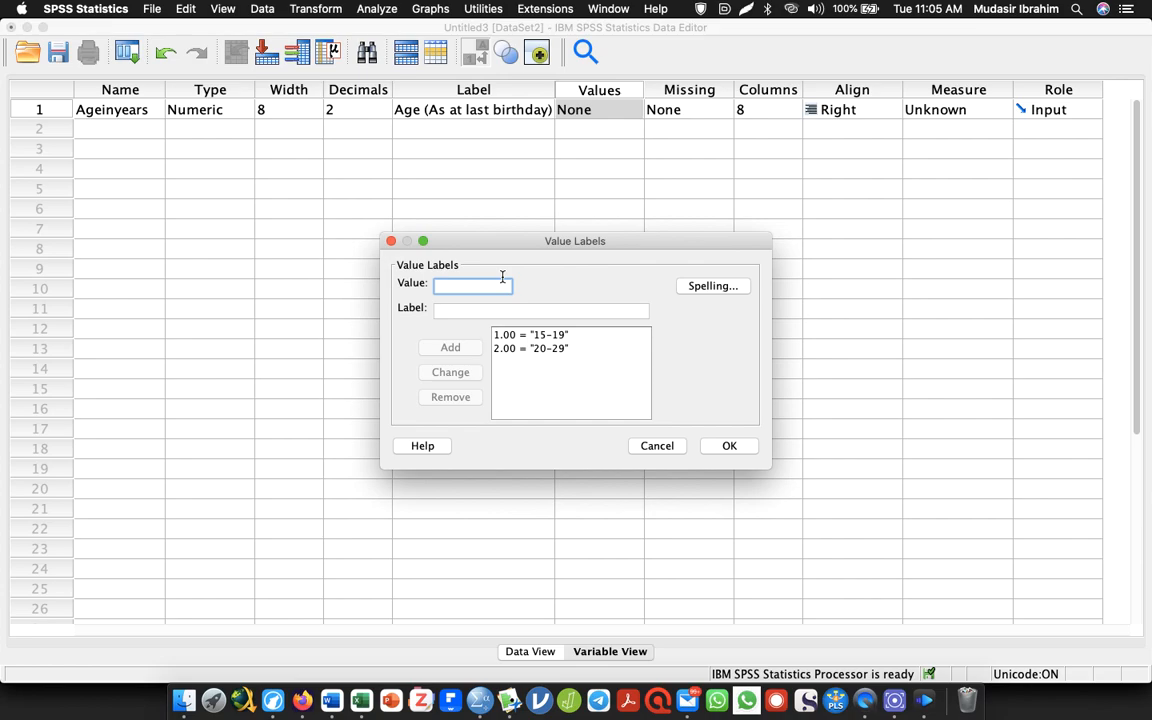
# Add value 3 with the label 30-39 to the age value labels, checking the range in Word
pyautogui.write('3')
pyautogui.press('Tab')
pyautogui.press('super+Tab')
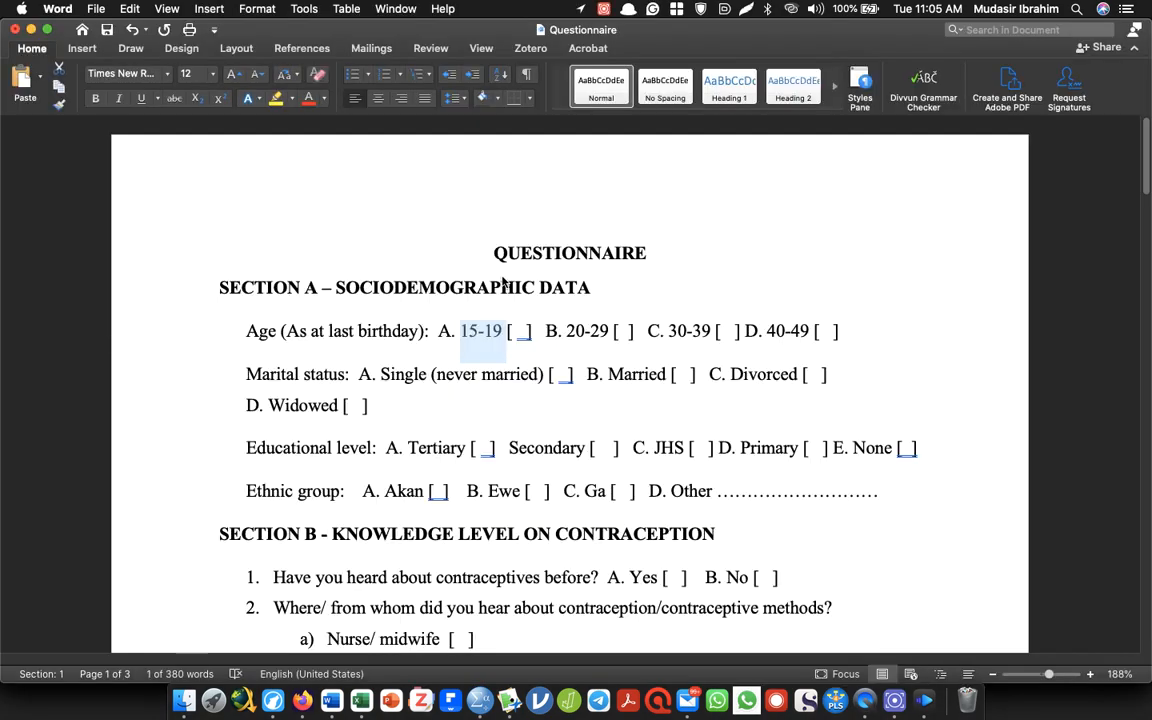
pyautogui.press('super+Tab')
pyautogui.write('30-39')
pyautogui.press('Return')
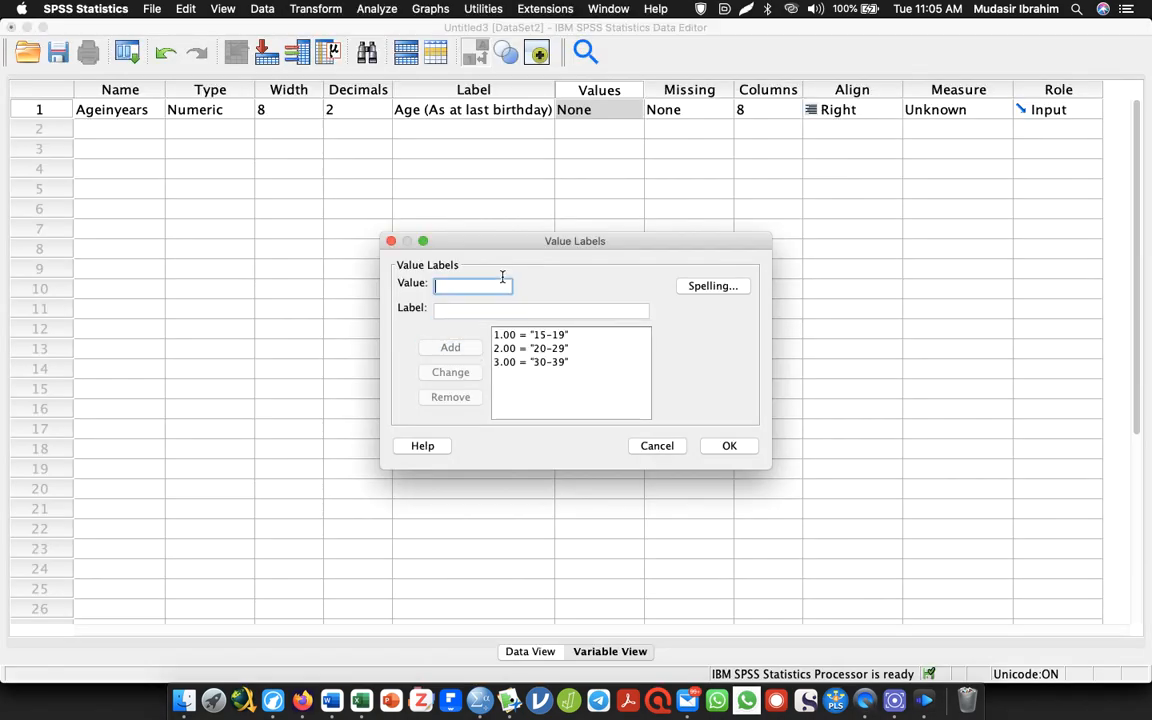
# Add value 4 with the label 40-49 to the age value labels, checking the range in Word
pyautogui.write('4')
pyautogui.press('Tab')
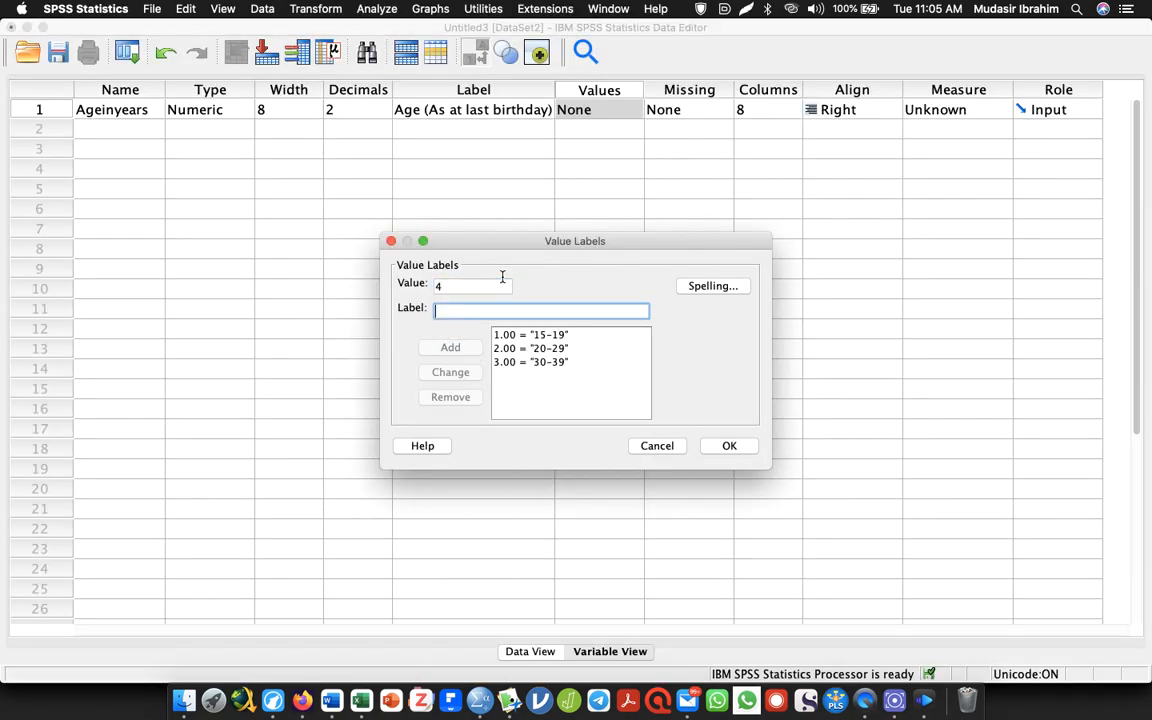
pyautogui.press('super+Tab')
pyautogui.press('super+Tab')
pyautogui.write('40-49')
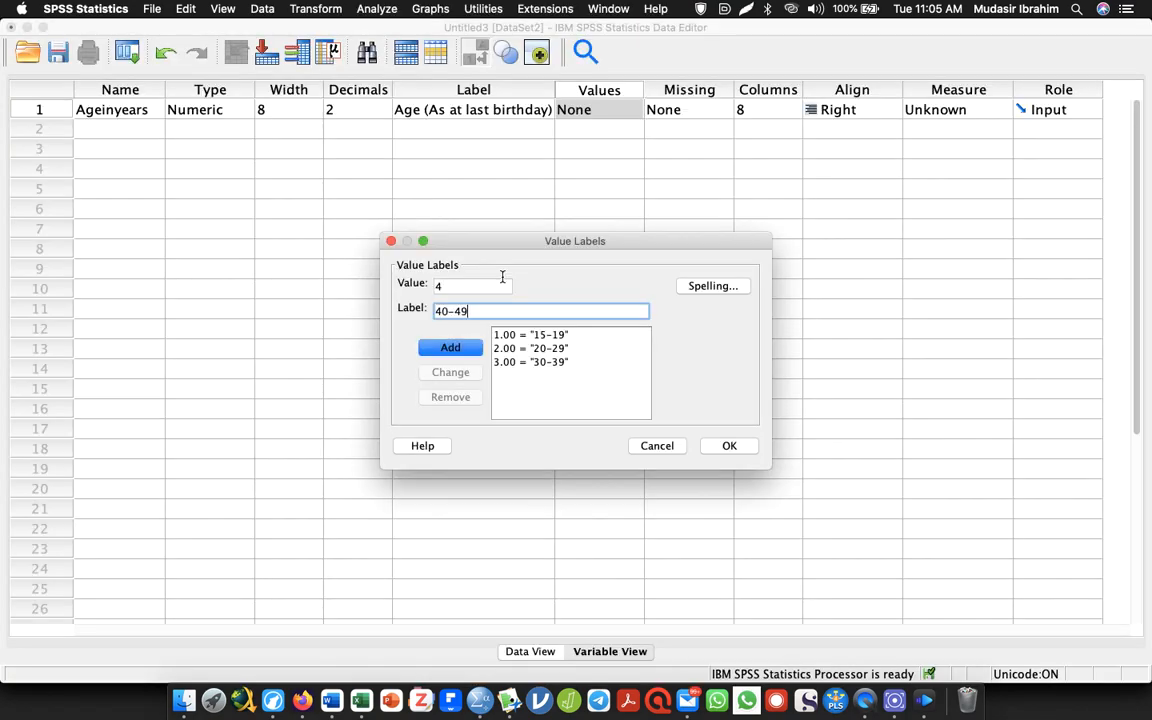
pyautogui.press('Return')
# Try adding value 5 with the label 50-59, and check it against the age ranges in the Word questionnaire
pyautogui.write('5')
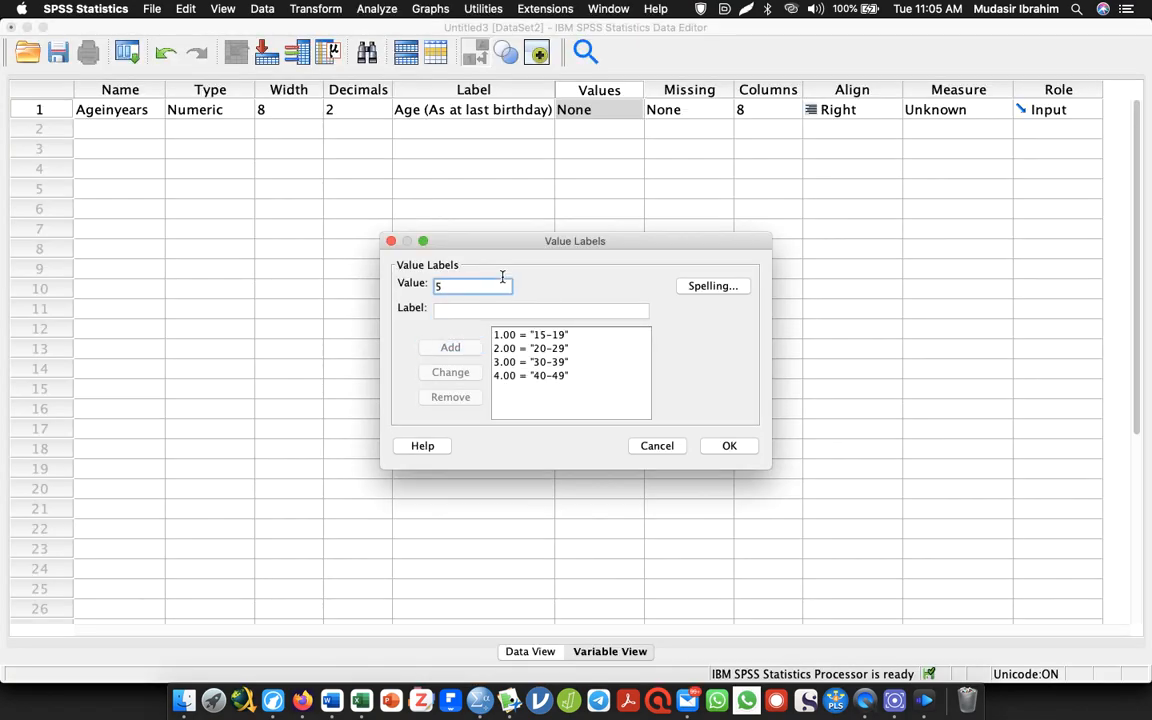
pyautogui.press('Tab')
pyautogui.write('50-59')
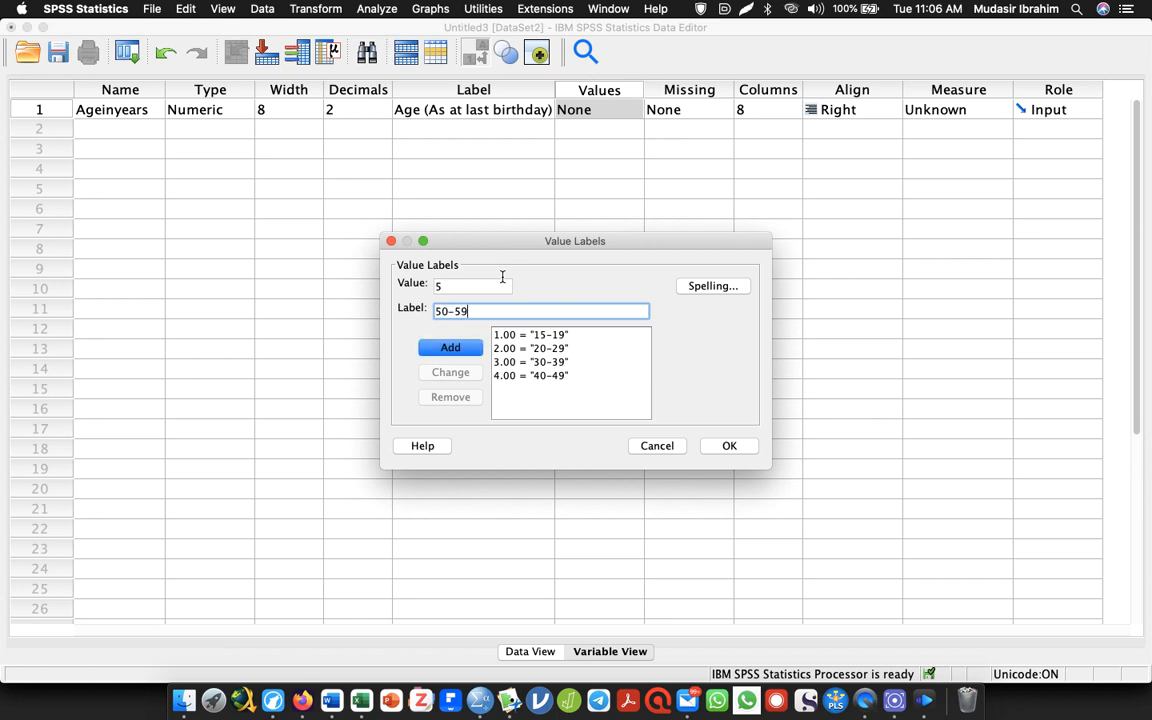
pyautogui.press('Return')
pyautogui.press('super+Tab')
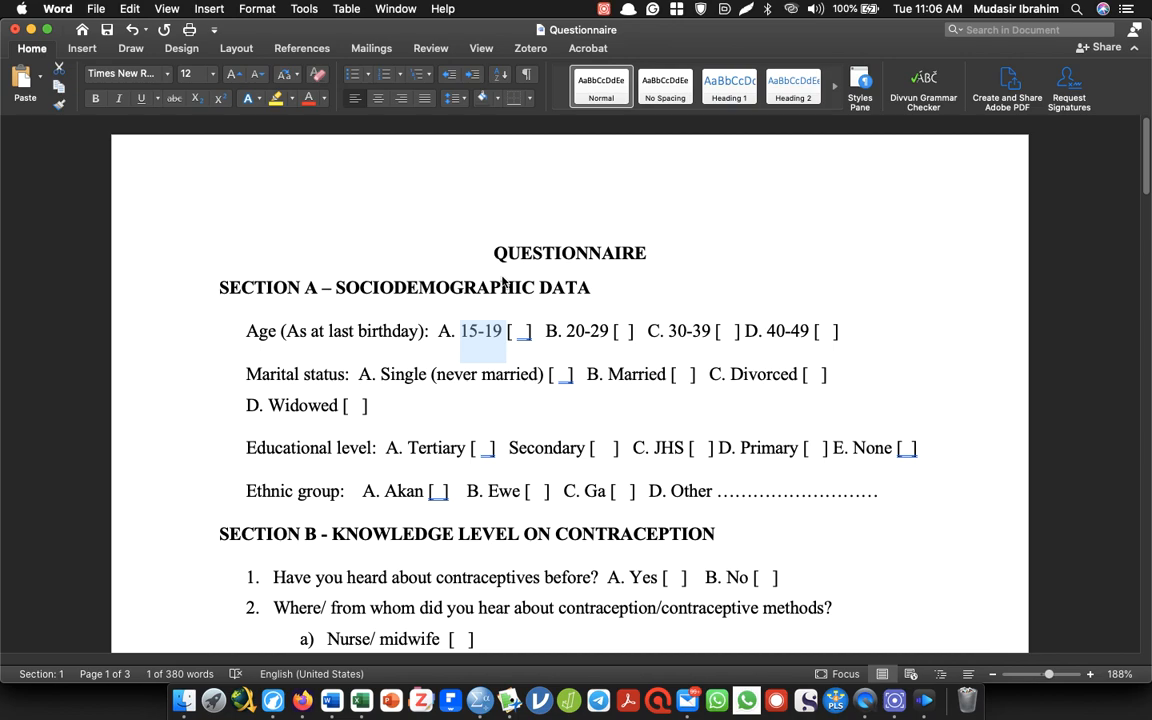
pyautogui.press('super+Tab')
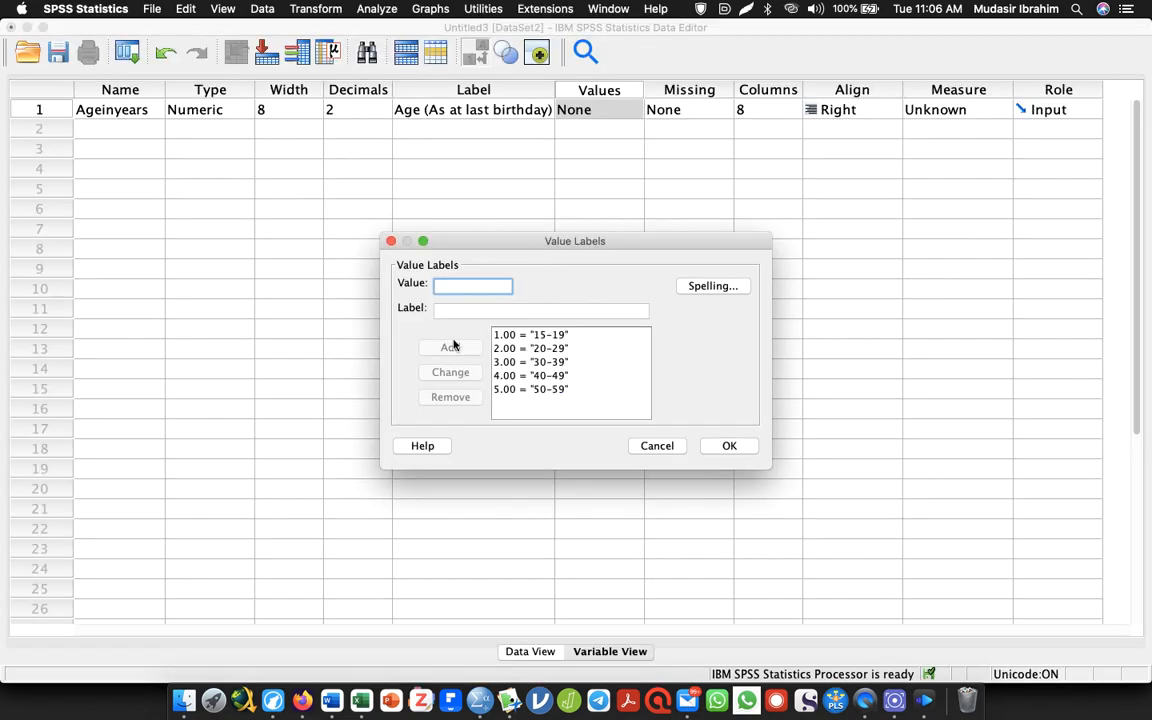
# Remove the 50-59 entry from the age value labels and accept the remaining labels
pyautogui.click(521, 389)
pyautogui.click(460, 397)
pyautogui.click(729, 445)
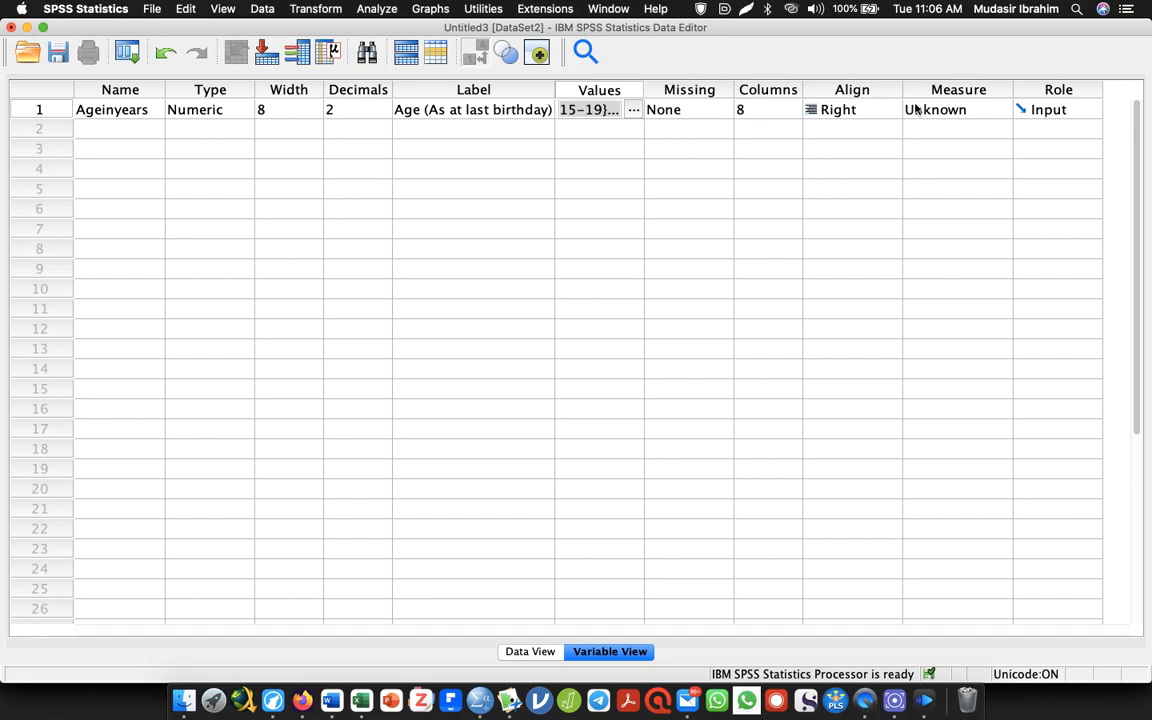
# Try the Scale and Nominal measurement levels for Ageinyears and settle on Ordinal
pyautogui.click(992, 112)
pyautogui.click(658, 131)
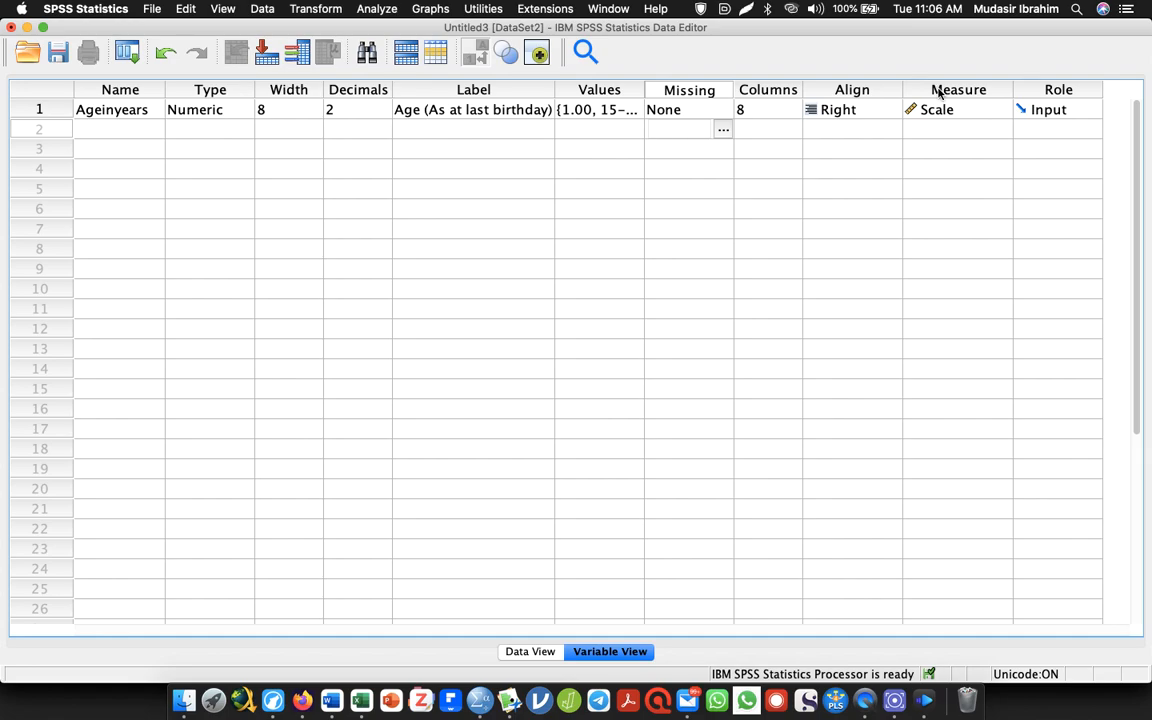
pyautogui.click(995, 111)
pyautogui.click(967, 147)
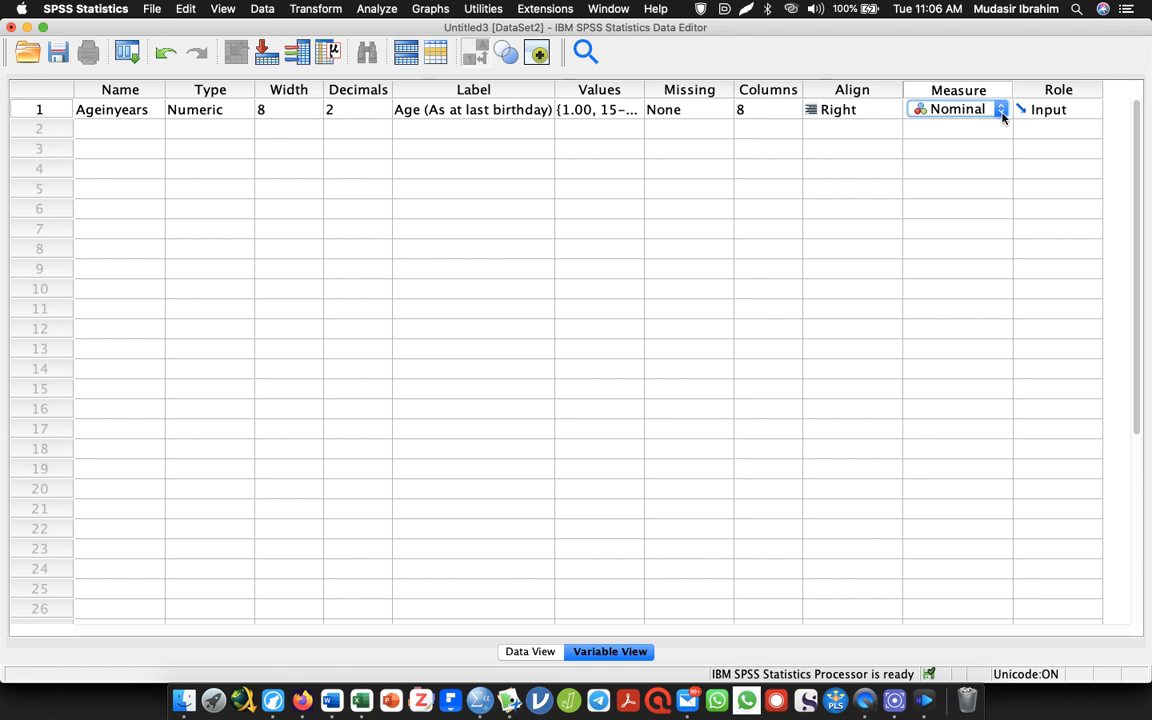
pyautogui.click(1000, 111)
pyautogui.click(975, 91)
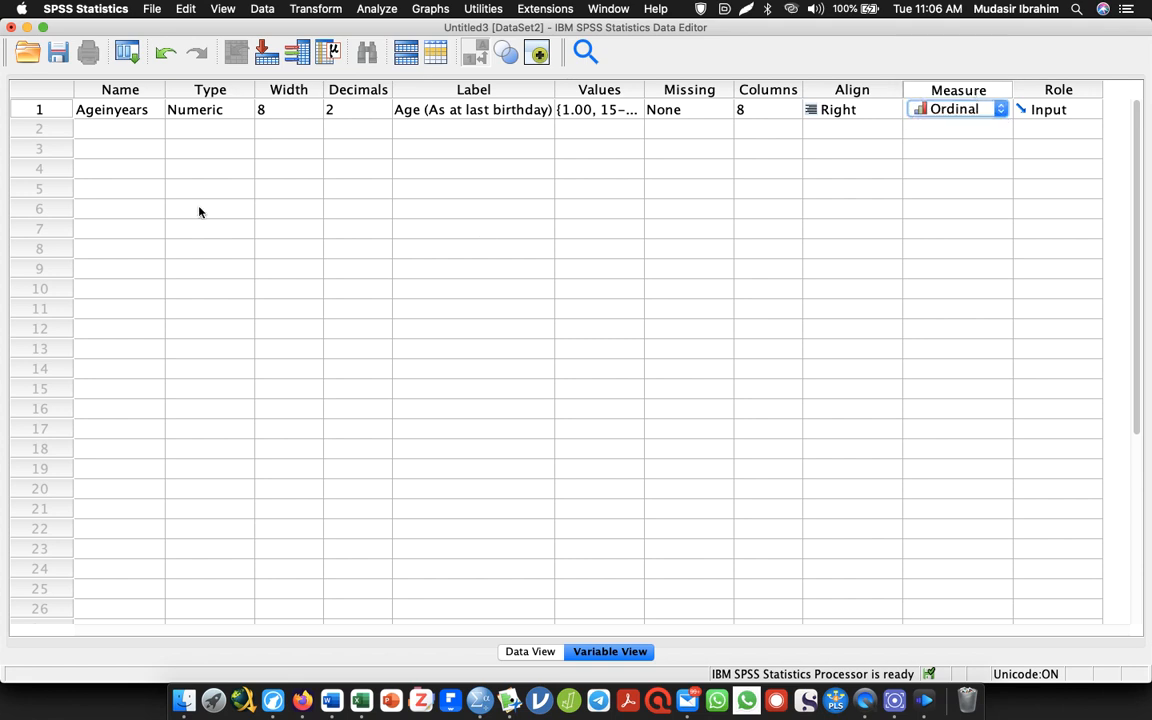
# Save the dataset to the Desktop as data entries
pyautogui.click(104, 131)
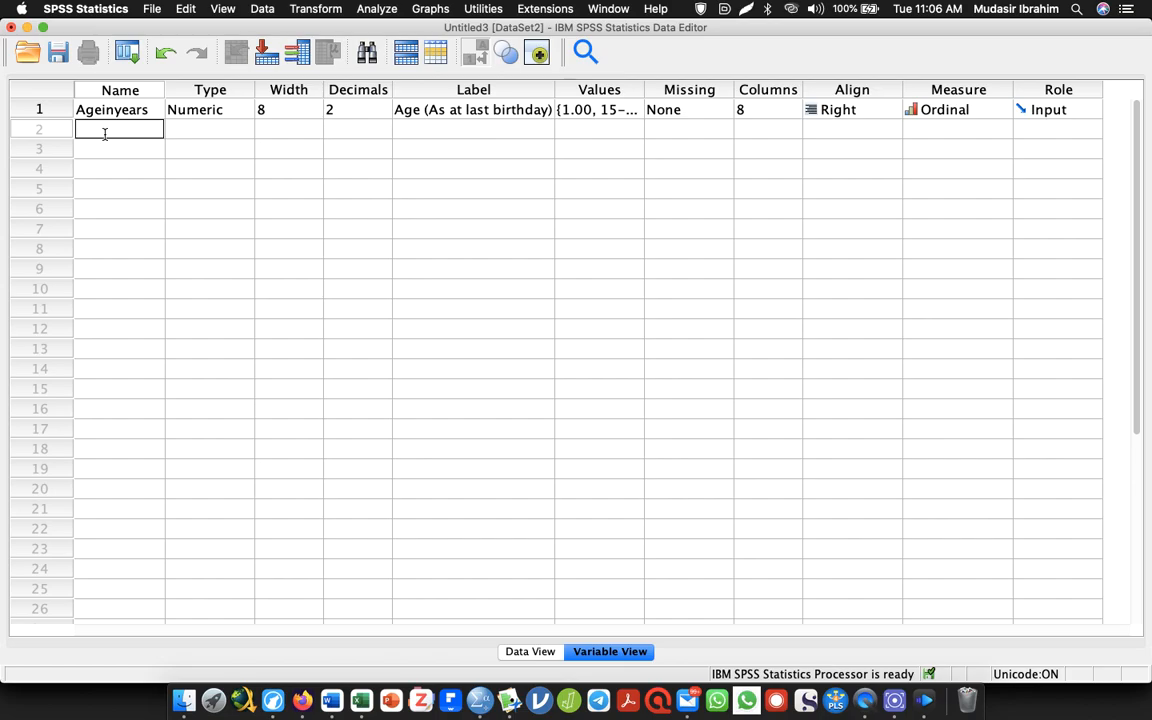
pyautogui.click(57, 52)
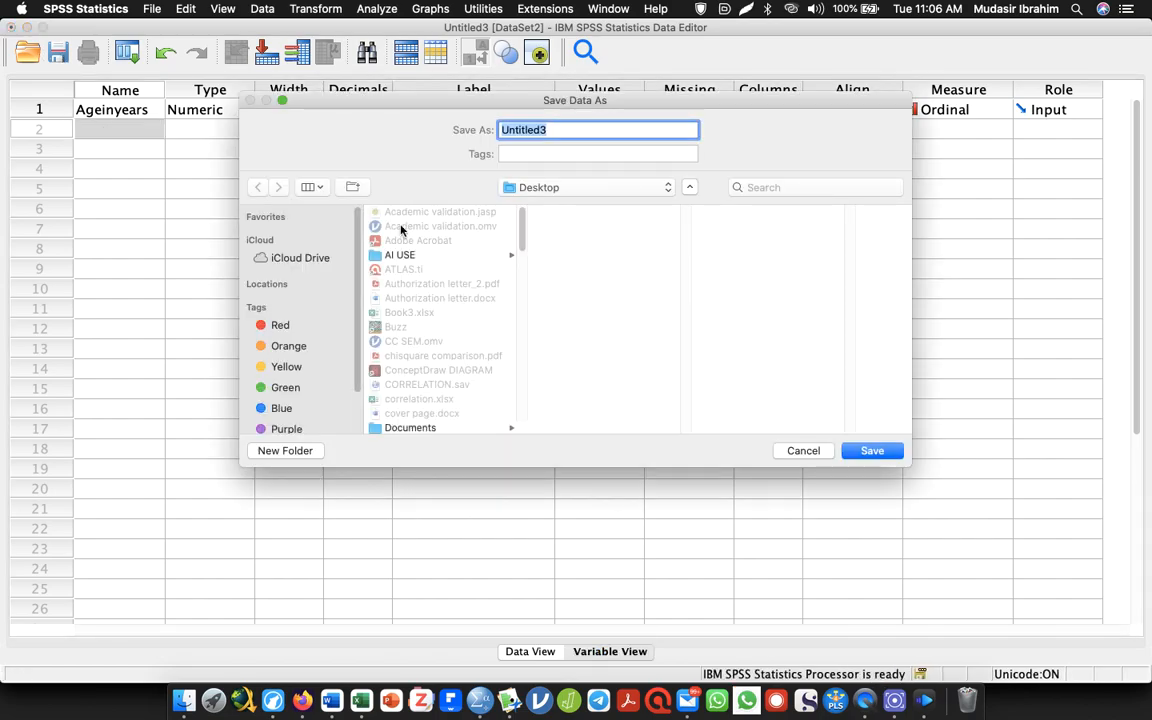
pyautogui.write('data entries')
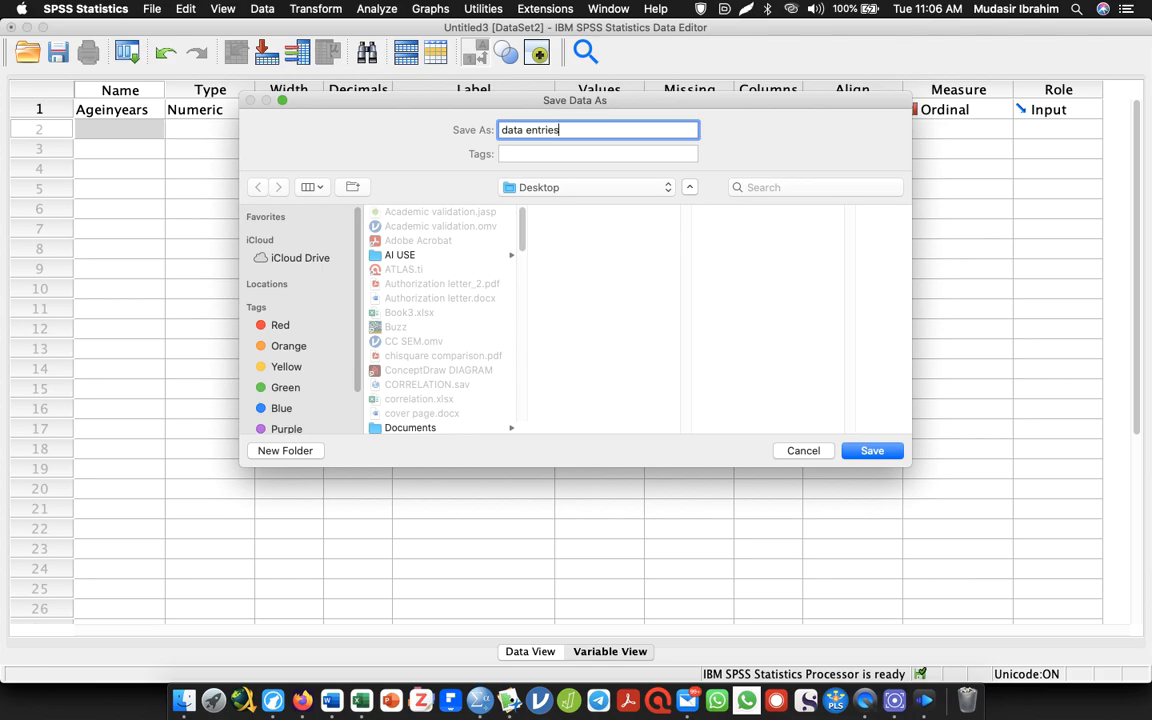
pyautogui.press('Return')
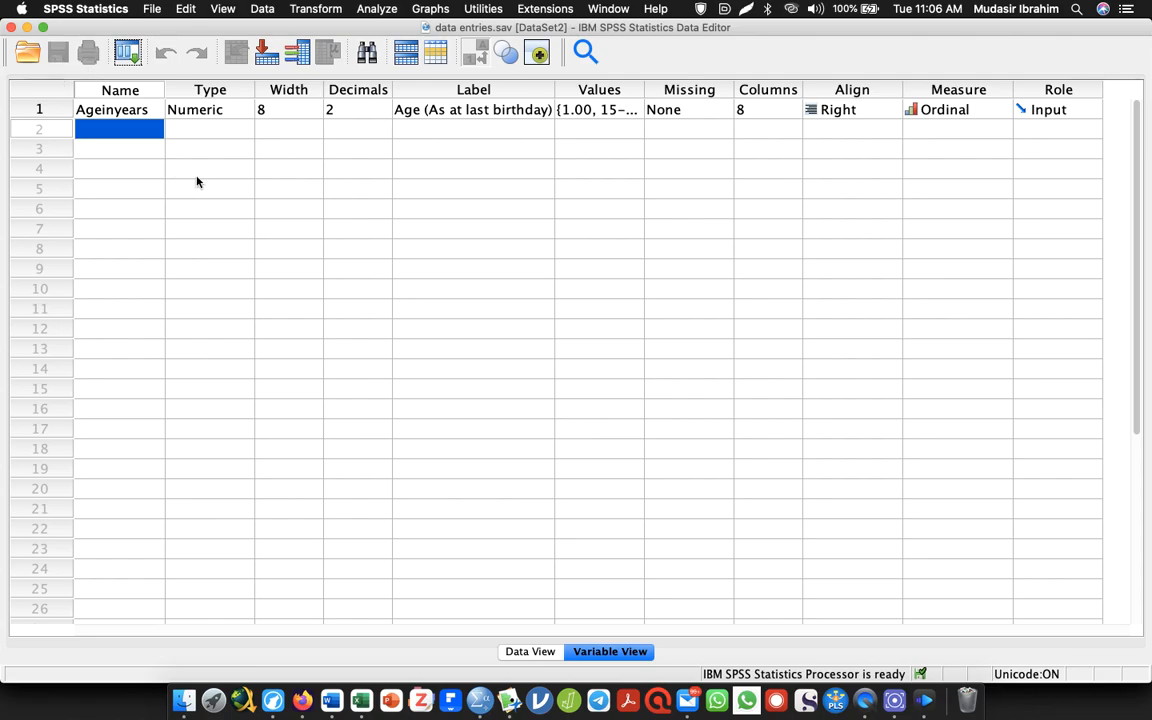
# Check the next question in the Word questionnaire and name the second variable Maritalstatus in SPSS
pyautogui.hotkey('alt', 'Tab')
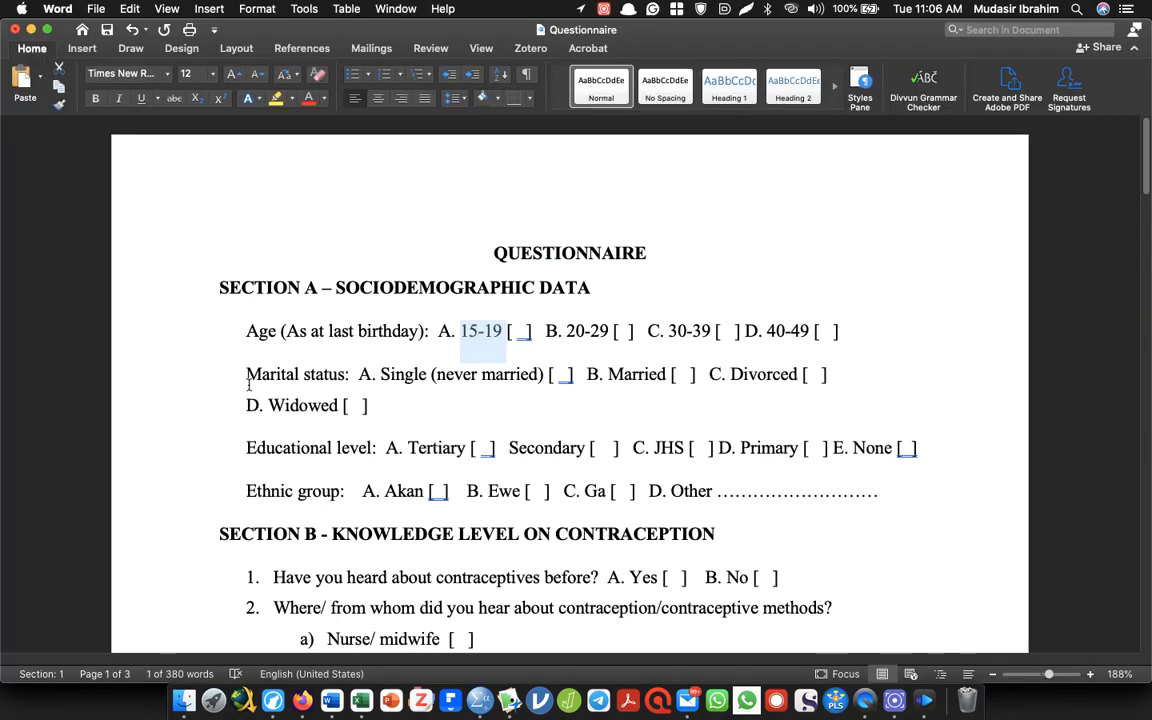
pyautogui.hotkey('alt', 'Tab')
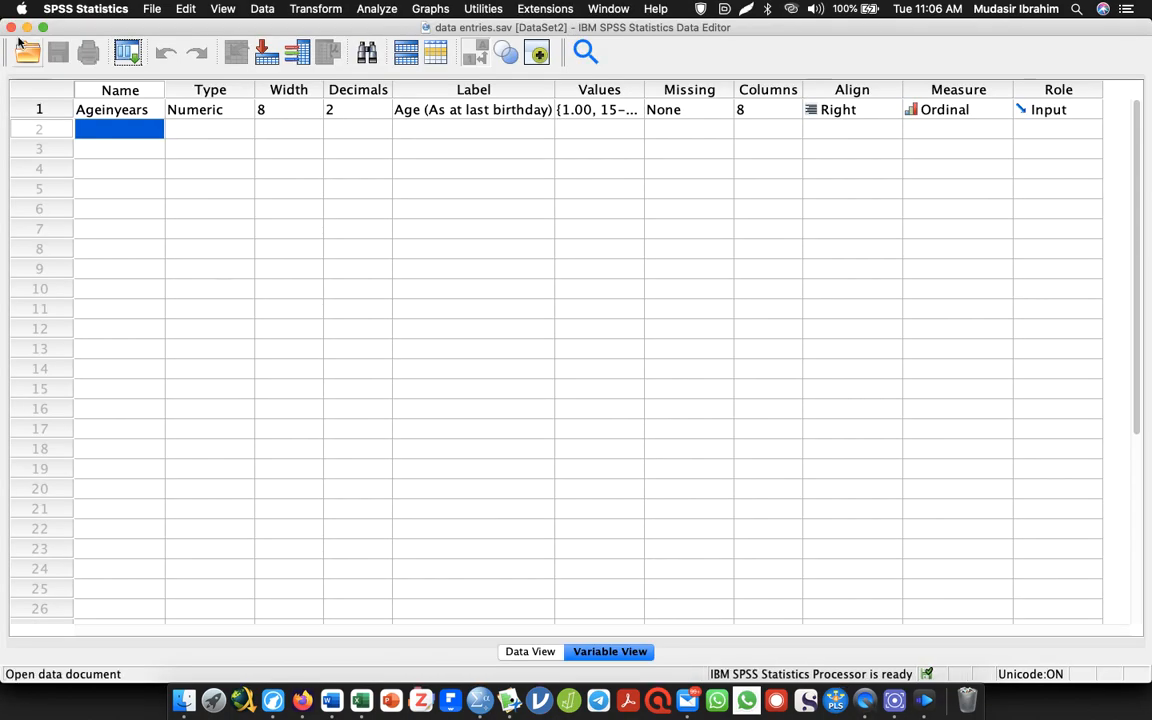
pyautogui.doubleClick(102, 131)
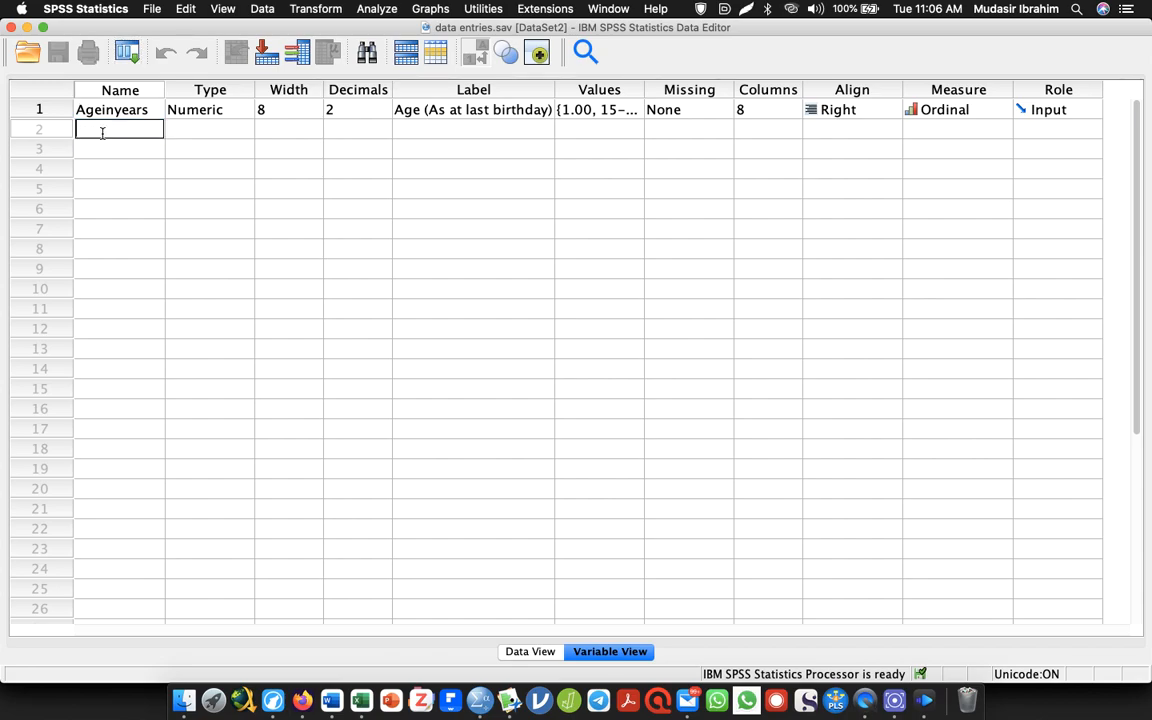
pyautogui.write('Maritalstatud')
pyautogui.press('Tab')
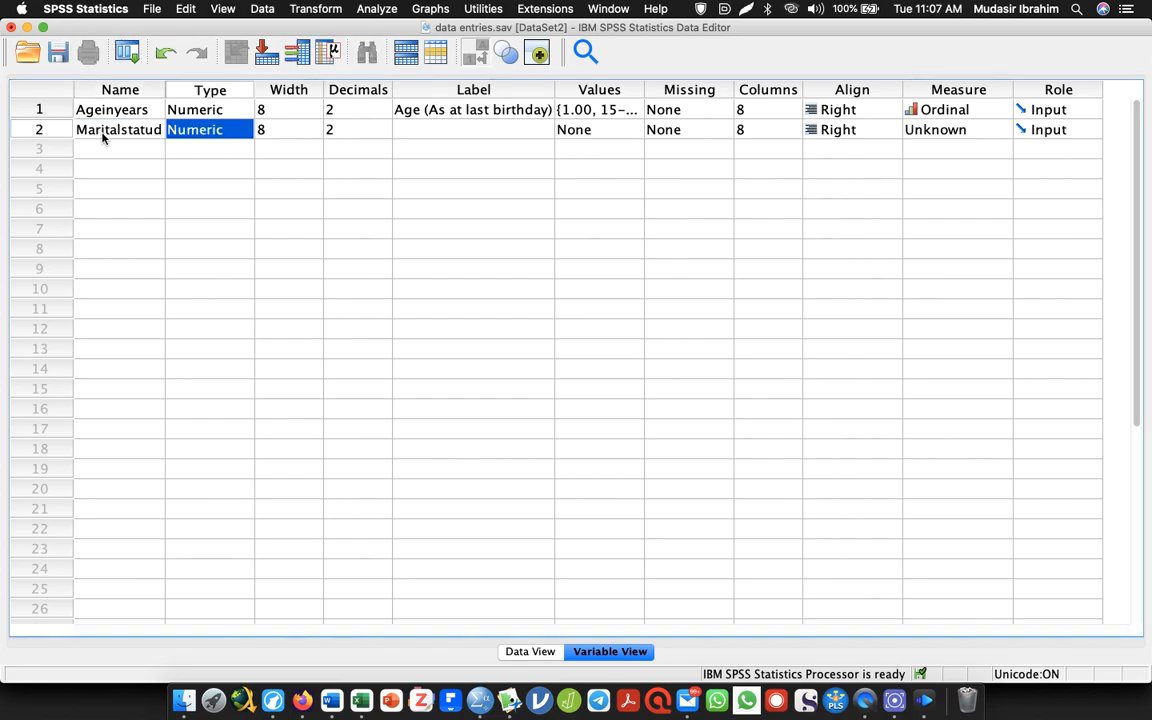
pyautogui.click(102, 131)
pyautogui.click(150, 130)
pyautogui.press('BackSpace')
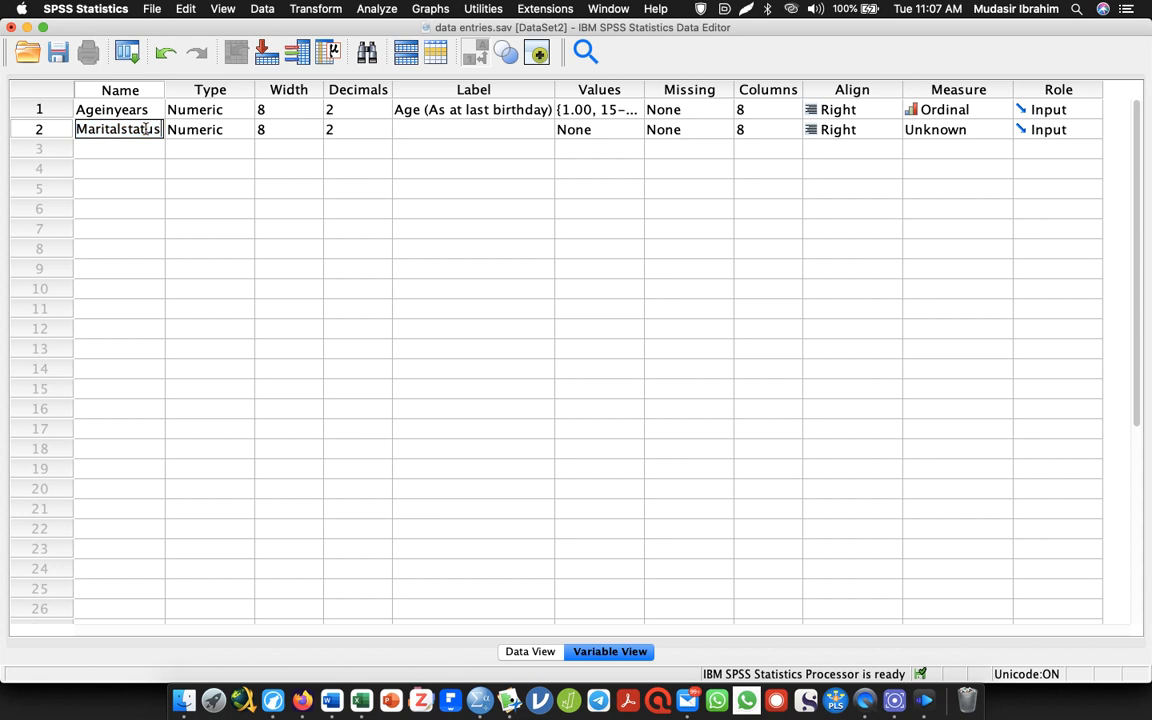
pyautogui.write('s')
# Copy "Marital status" from the Word questionnaire and paste it as the label of Maritalstatus in SPSS
pyautogui.click(398, 129)
pyautogui.press('super+Tab')
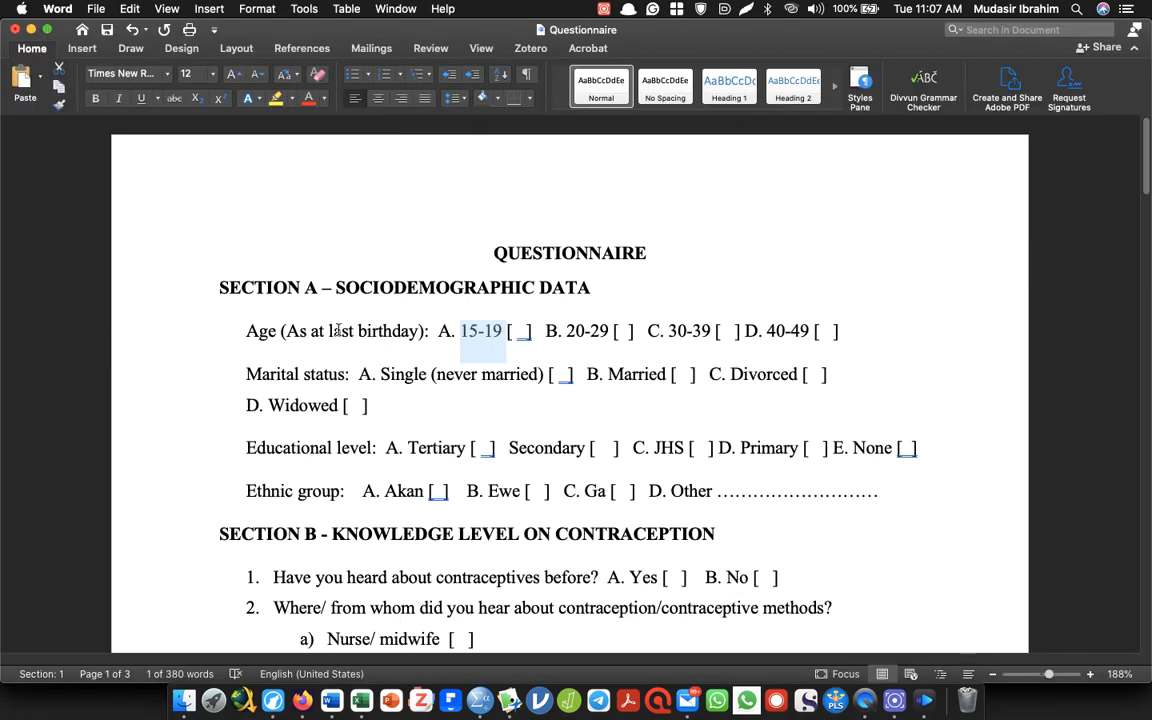
pyautogui.moveTo(248, 373); pyautogui.dragTo(342, 375)
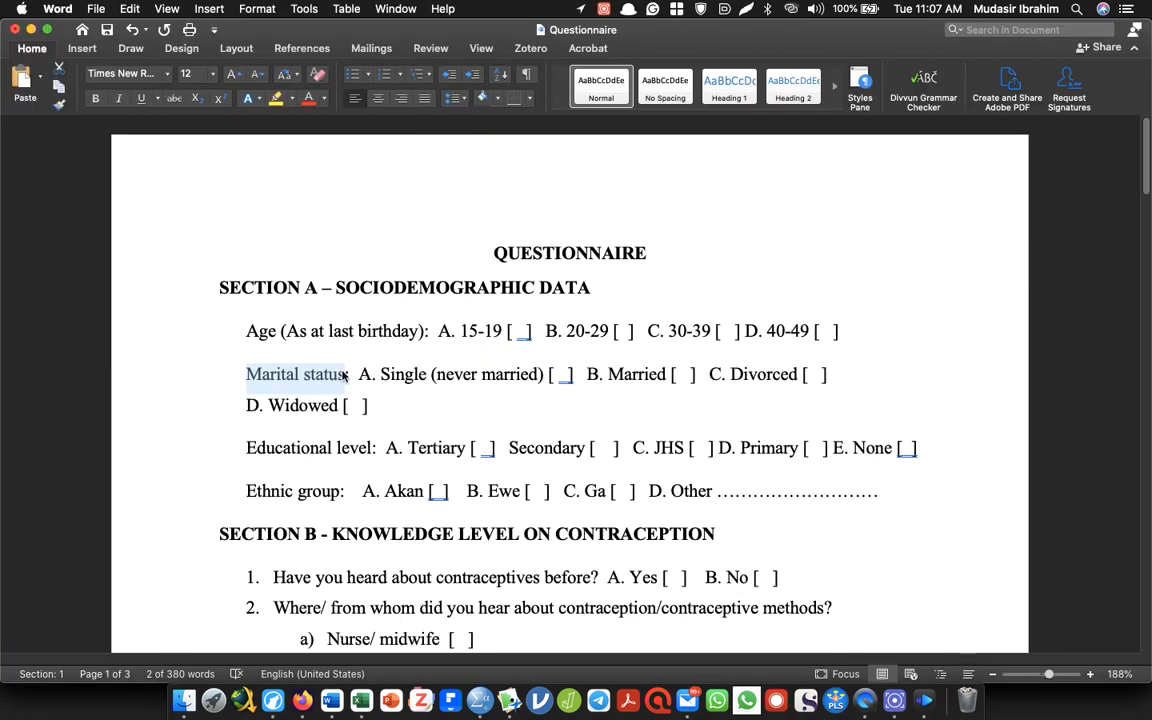
pyautogui.press('super+c')
pyautogui.press('super+Tab')
pyautogui.press('super+v')
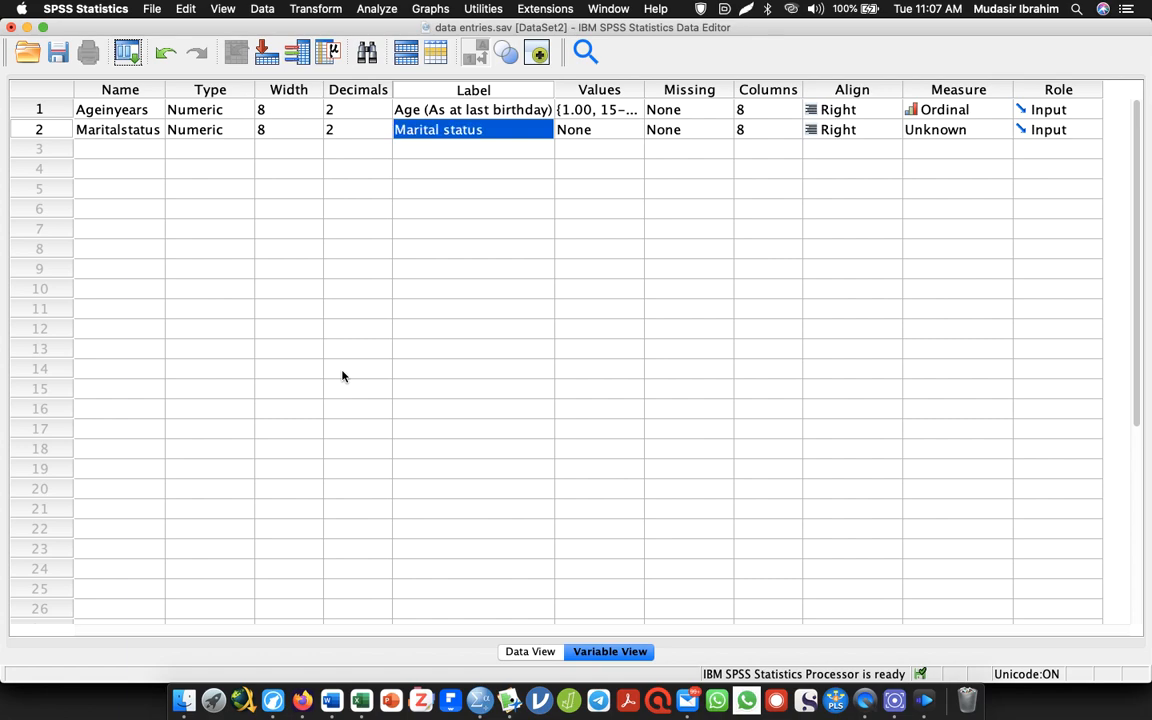
# Copy "Single (never married)" from the Word questionnaire and add it as the label of value 1 for Maritalstatus in SPSS
pyautogui.press('super+Tab')
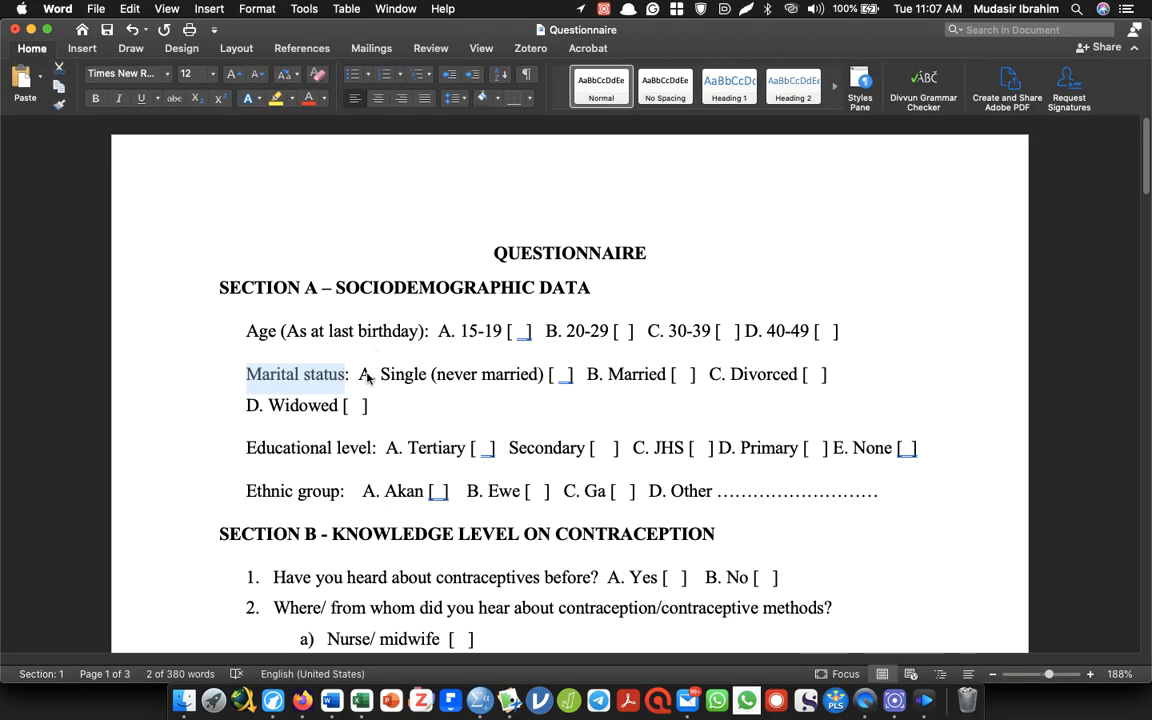
pyautogui.click(381, 375)
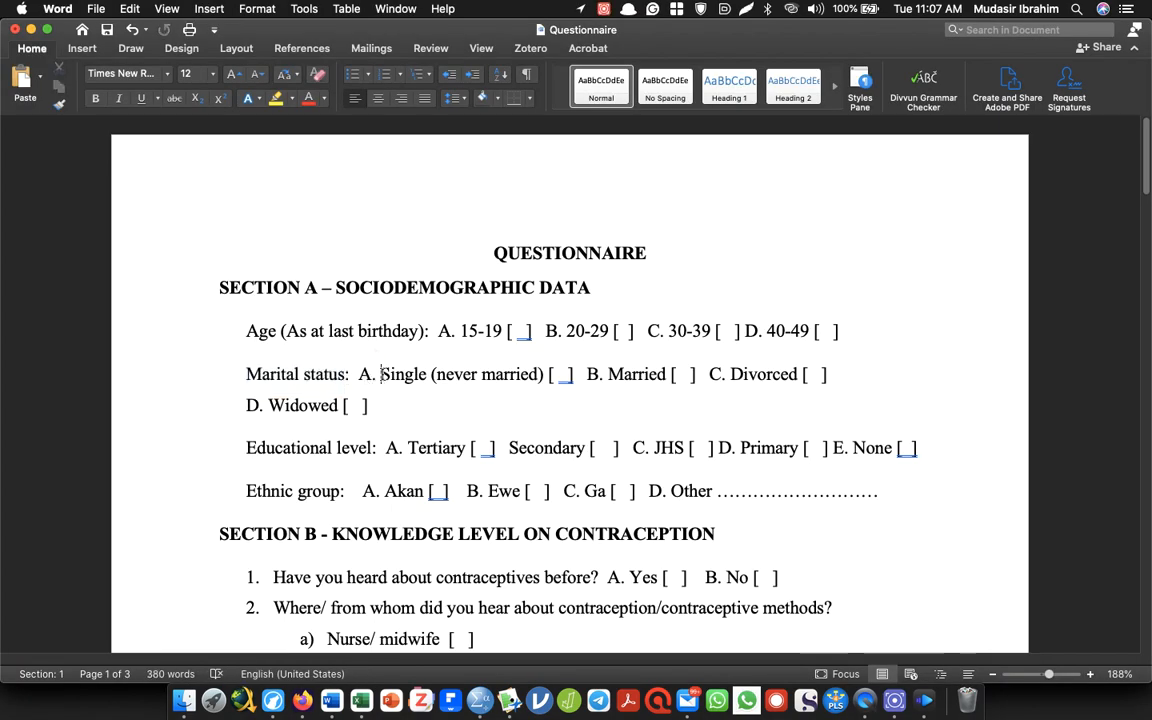
pyautogui.moveTo(381, 375); pyautogui.dragTo(544, 366)
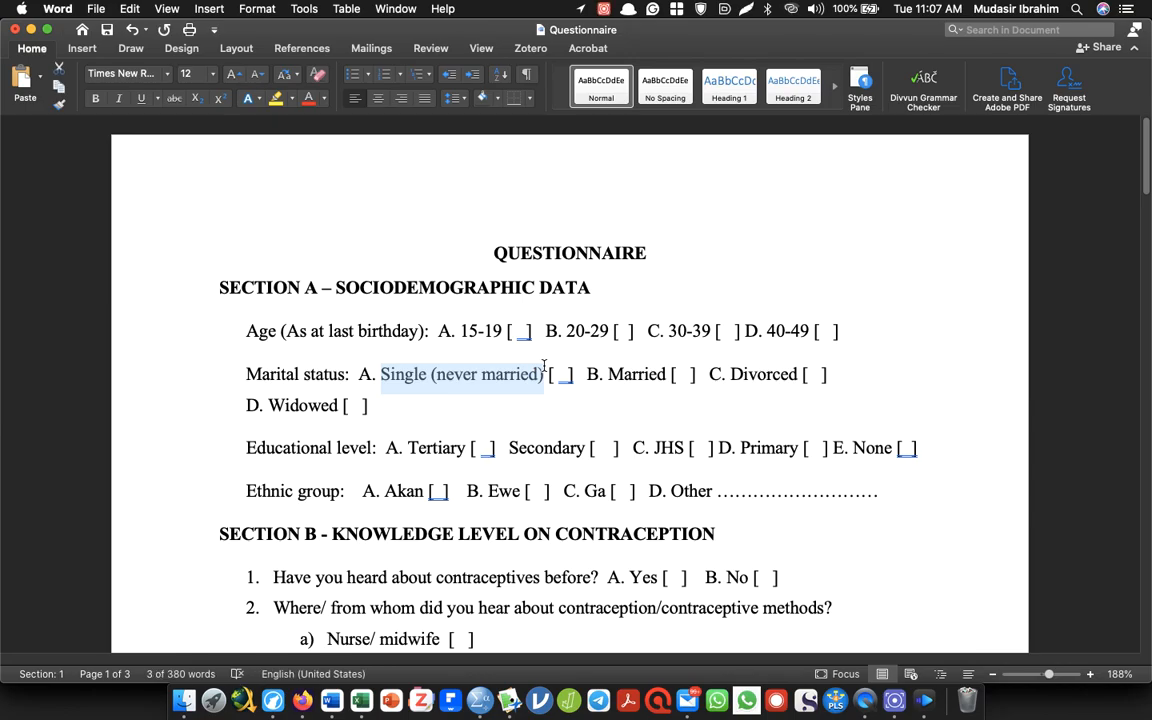
pyautogui.press('super+c')
pyautogui.press('super+Tab')
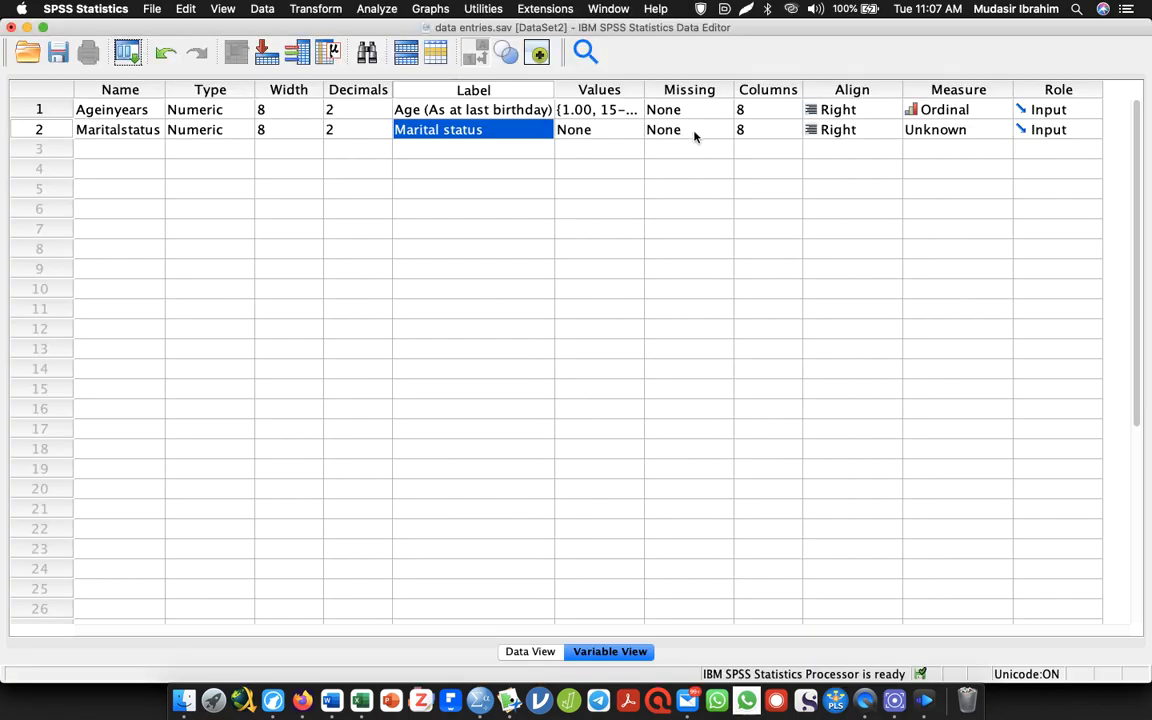
pyautogui.doubleClick(634, 130)
pyautogui.write('1')
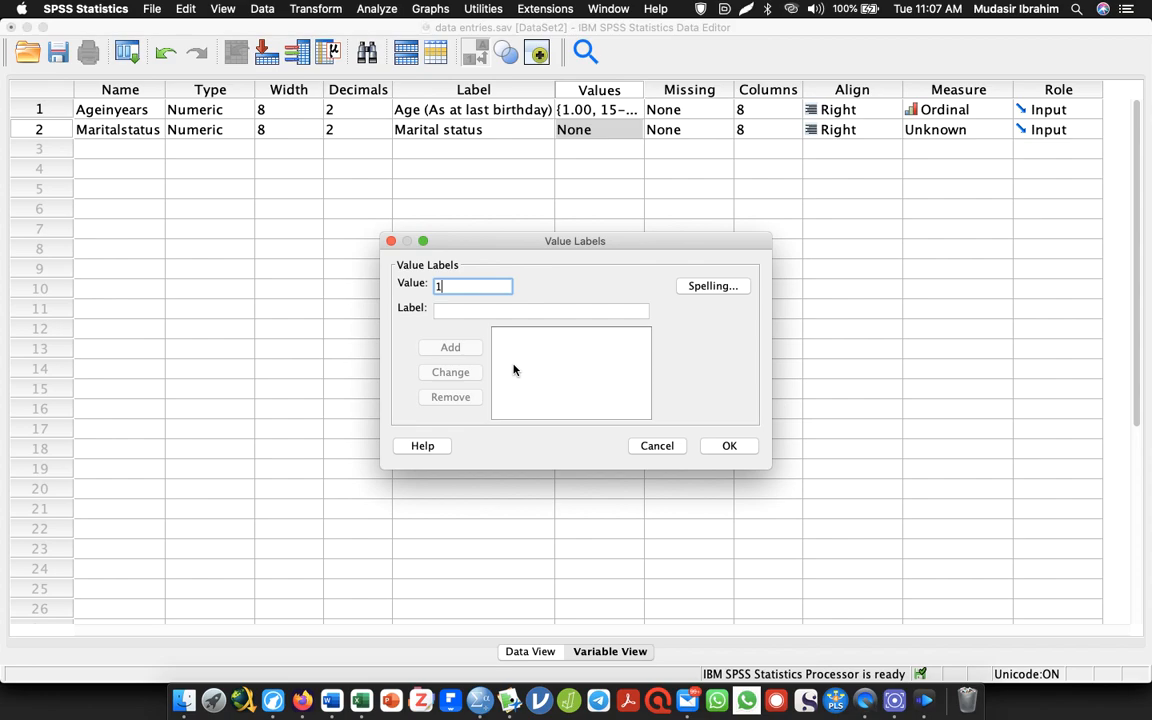
pyautogui.press('Tab')
pyautogui.press('super+v')
pyautogui.press('Return')
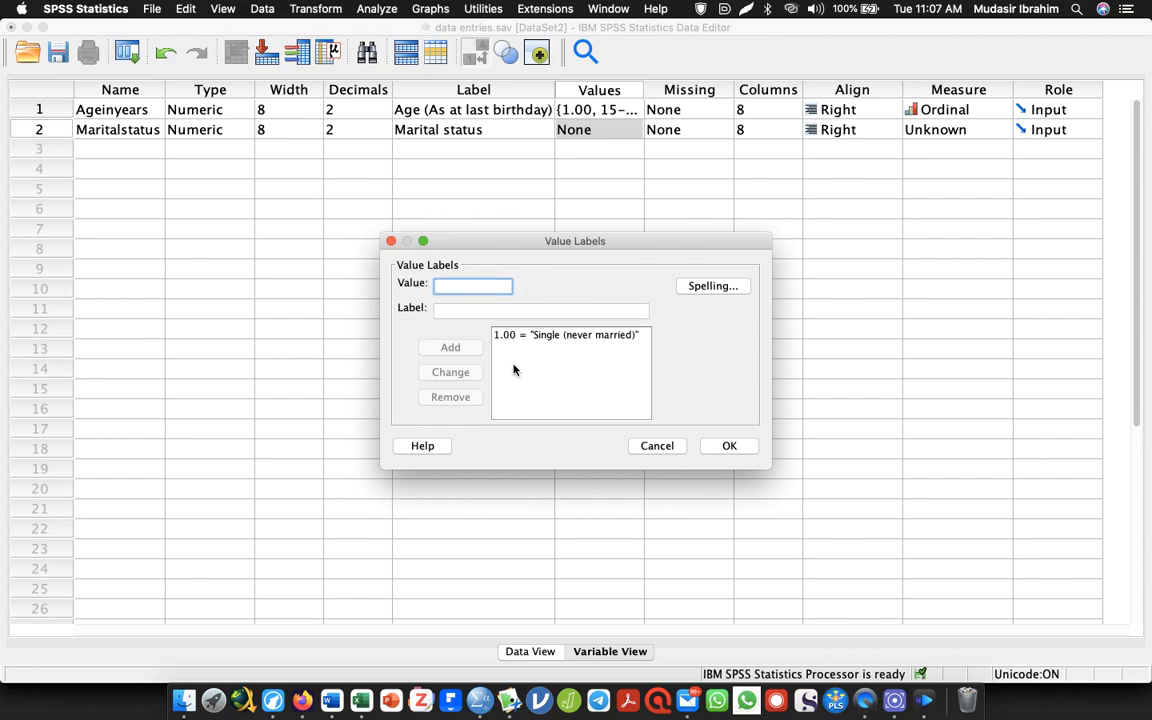
# Copy "Married" from the Word questionnaire and add it as the label of value 2 for Maritalstatus in SPSS
pyautogui.press('super+Tab')
pyautogui.press('Tab')
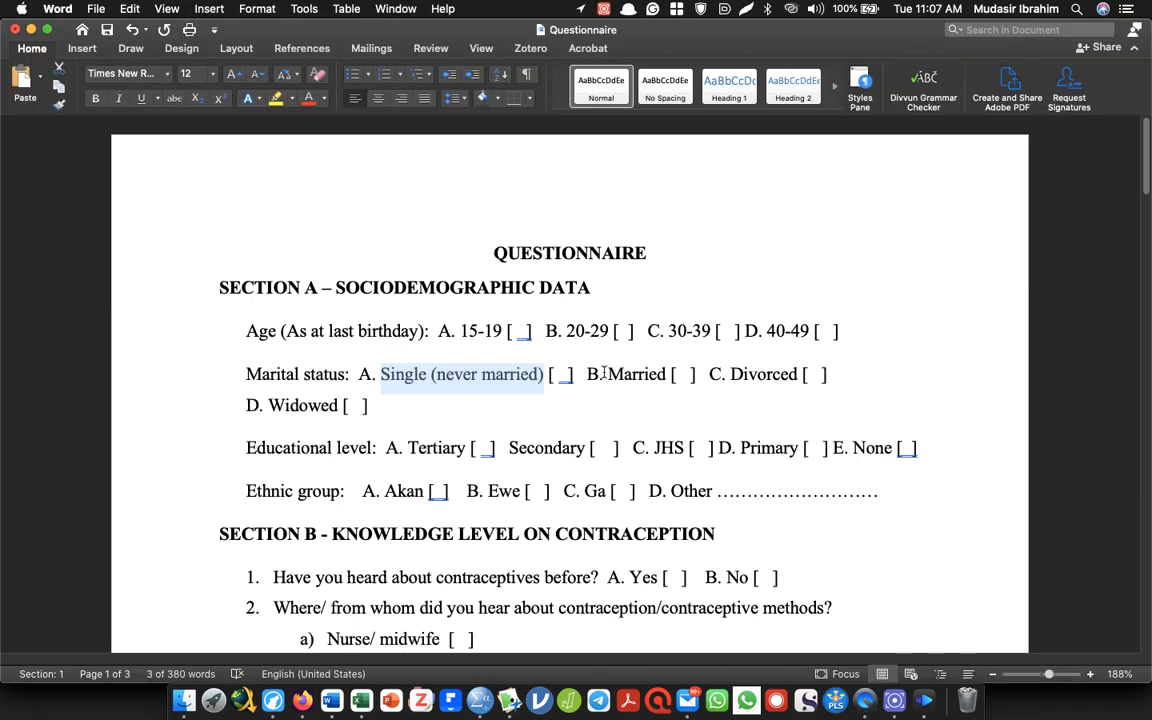
pyautogui.moveTo(606, 374); pyautogui.dragTo(667, 374)
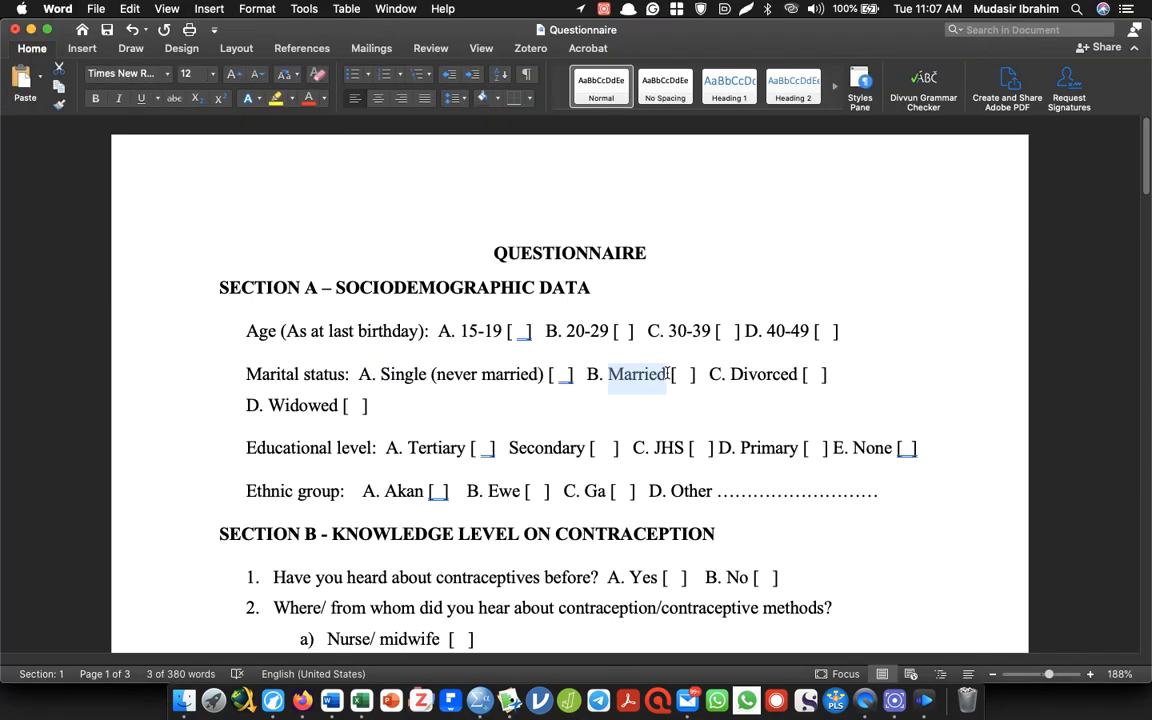
pyautogui.press('super+Tab')
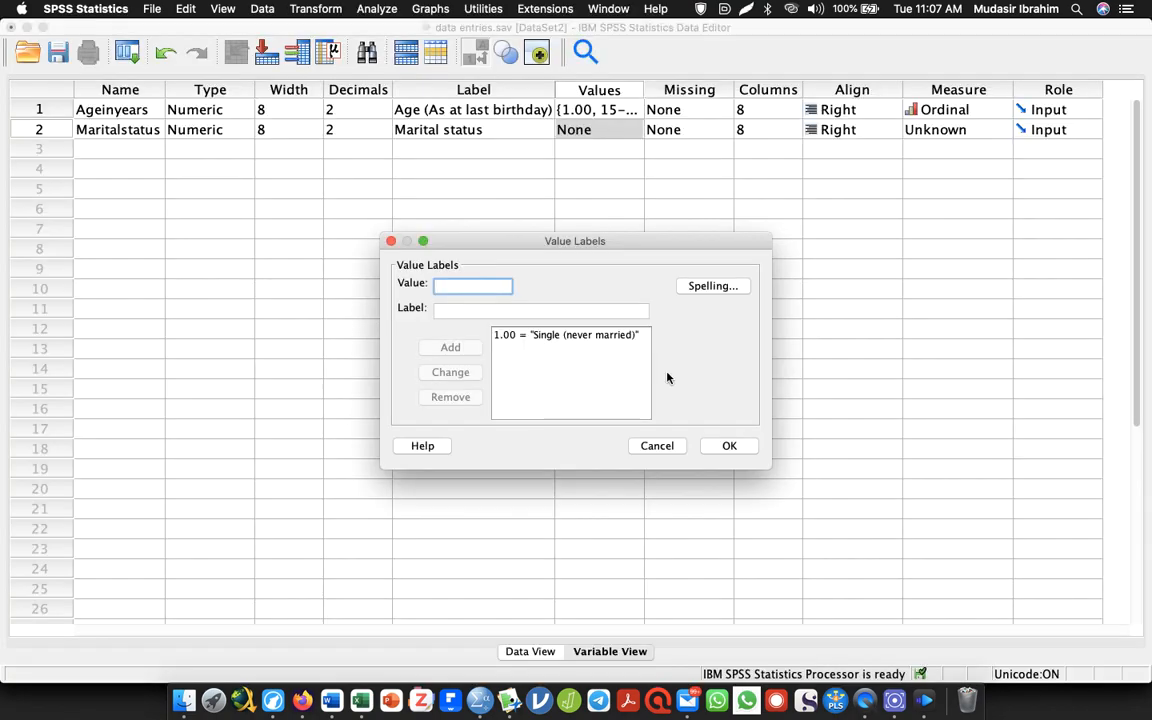
pyautogui.write('2')
pyautogui.press('Tab')
pyautogui.press('super+v')
pyautogui.press('Return')
# Check the next marital status option in the Word questionnaire and add value 3 as "Divorced" in SPSS
pyautogui.write('3')
pyautogui.press('Tab')
pyautogui.press('super+Tab')
pyautogui.press('super+Tab')
pyautogui.press('super+shift+Tab')
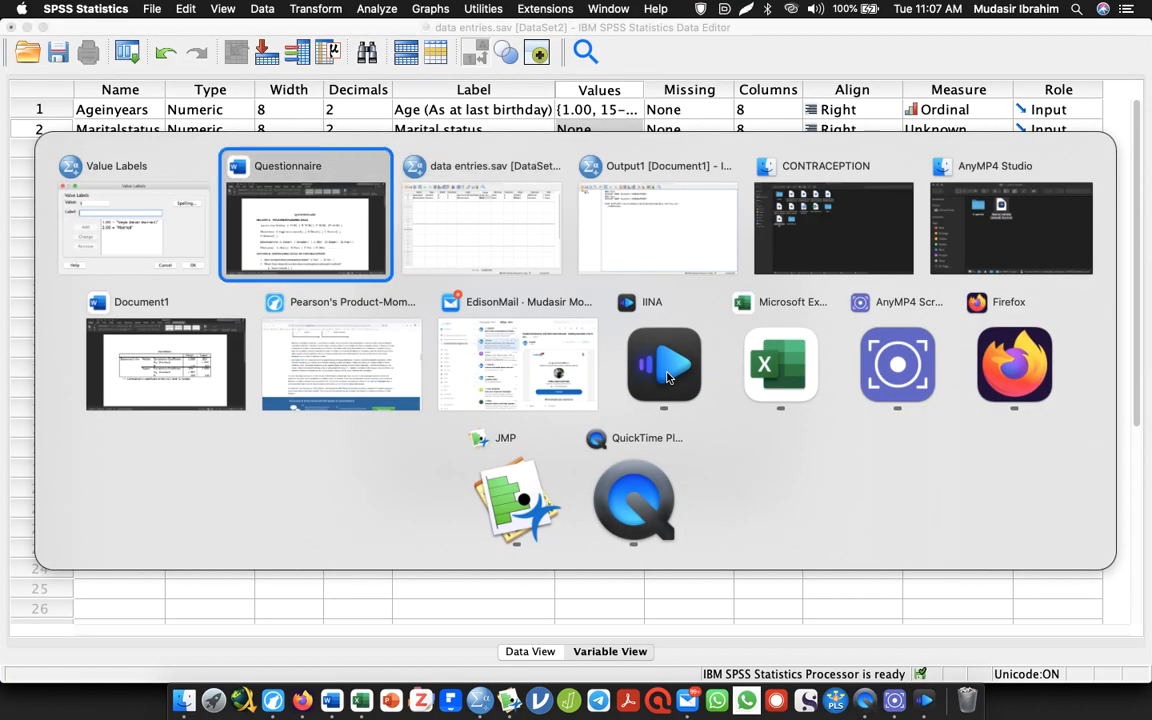
pyautogui.press('super+Tab')
pyautogui.write('Di')
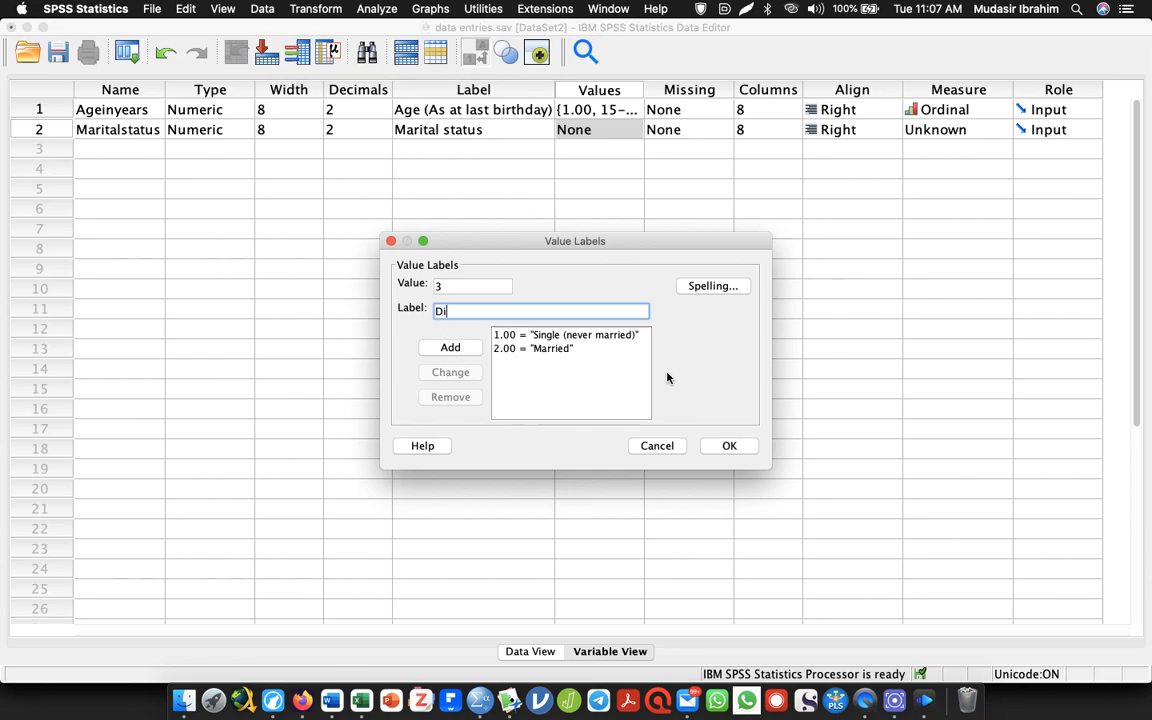
pyautogui.write('vorced')
pyautogui.press('Return')
# Check the last marital status option in Word, add value 4 as "Widowed" in SPSS and accept the value labels
pyautogui.write('4')
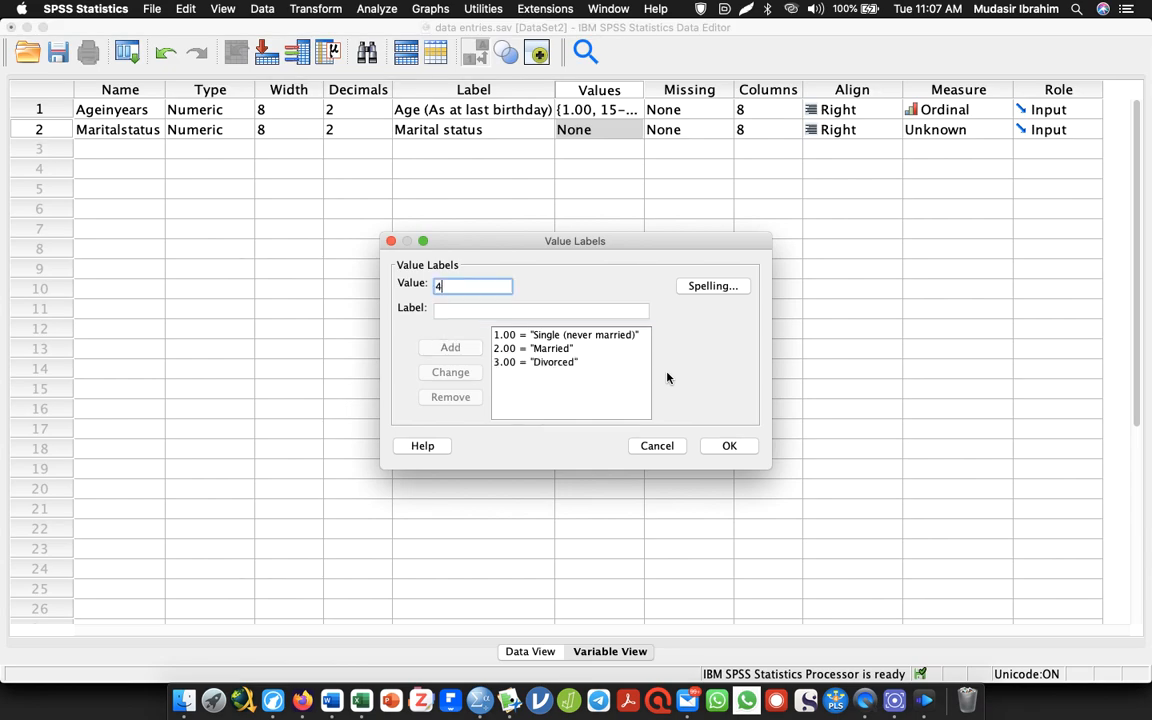
pyautogui.press('Tab')
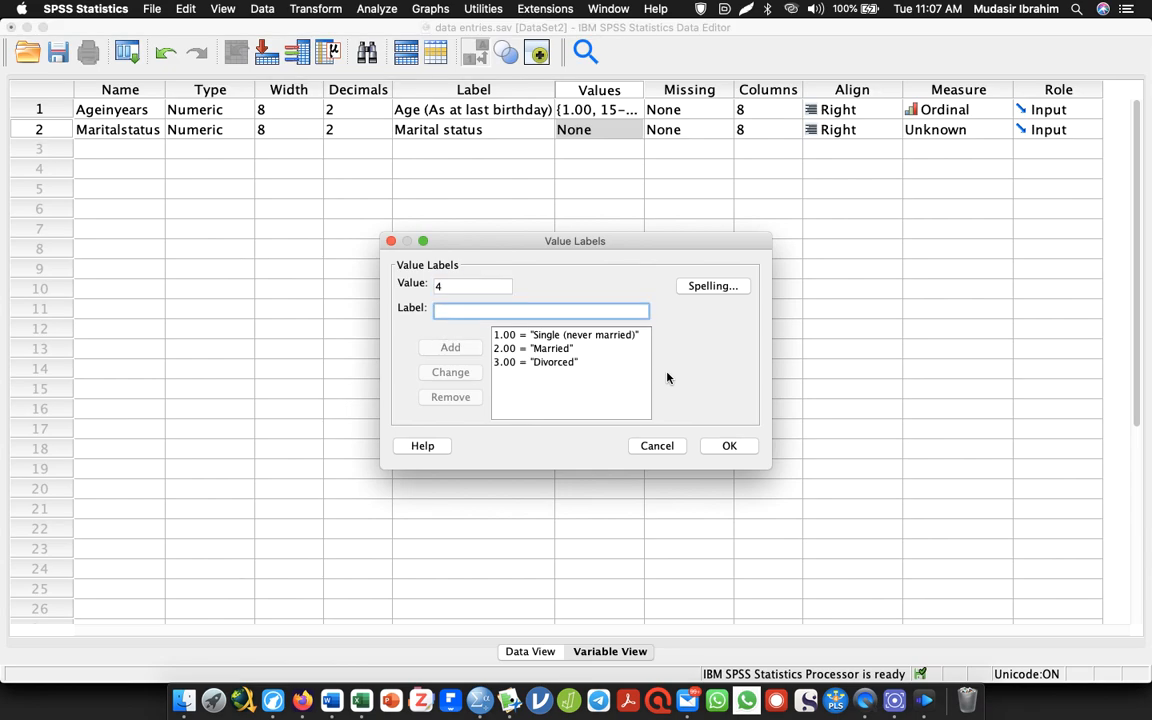
pyautogui.press('super+Tab')
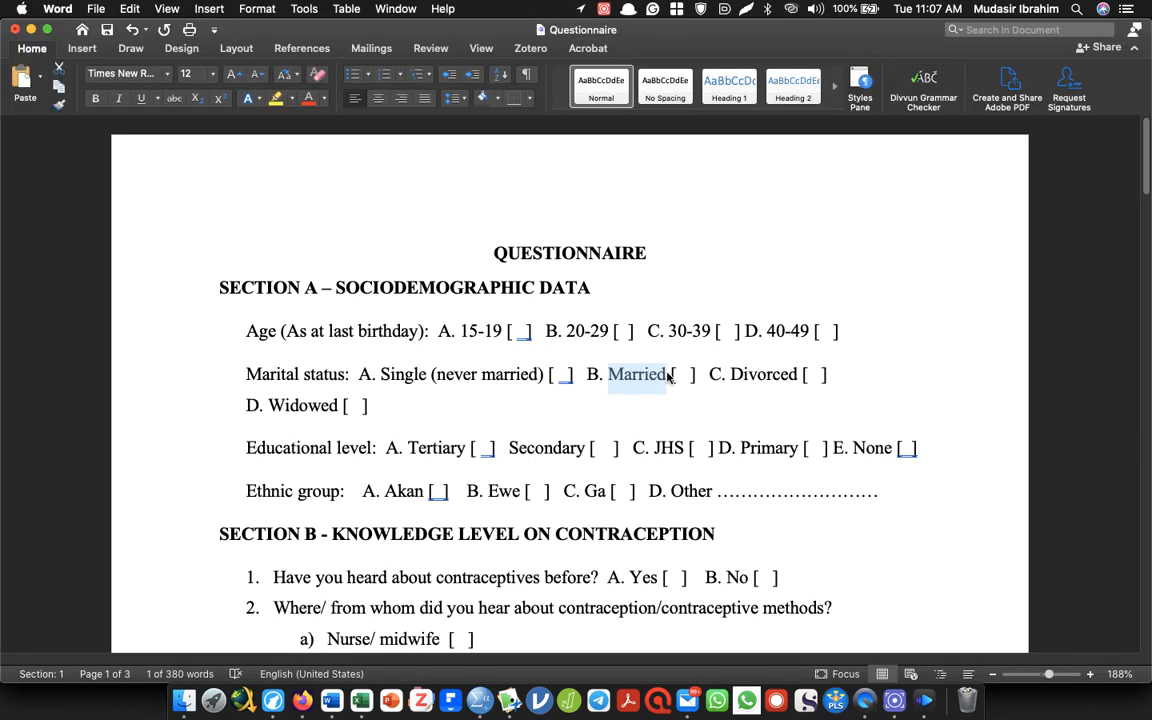
pyautogui.press('super+Tab')
pyautogui.write('Widowed')
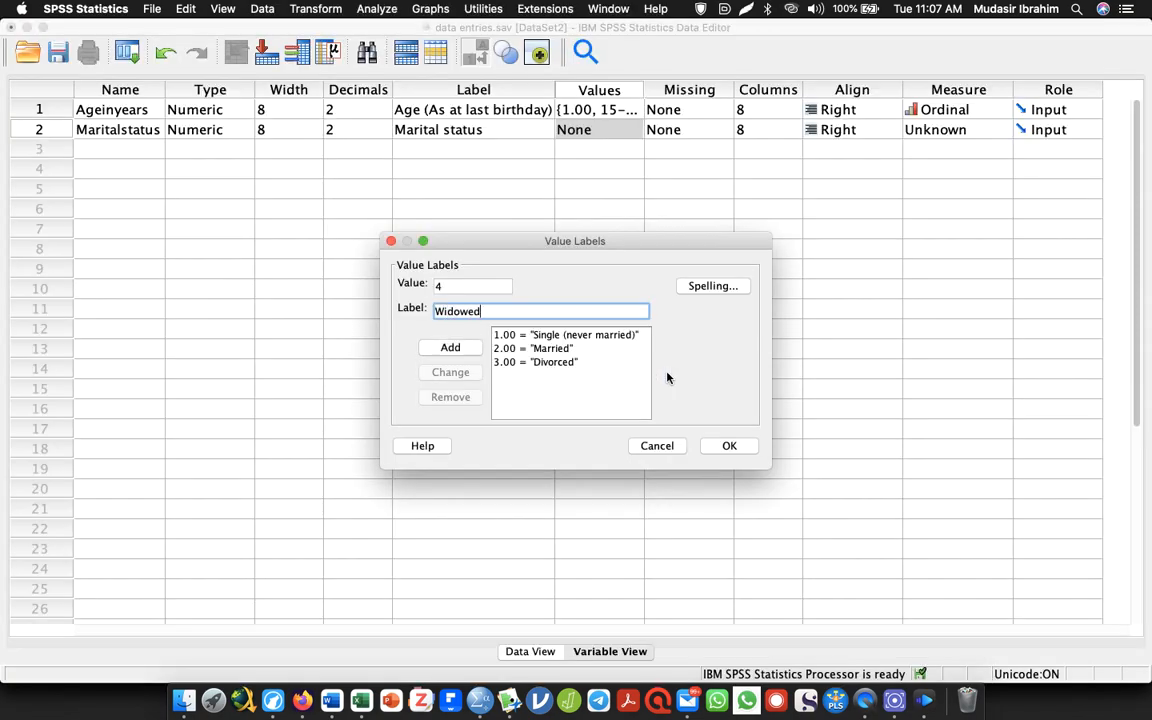
pyautogui.press('Return')
pyautogui.click(731, 446)
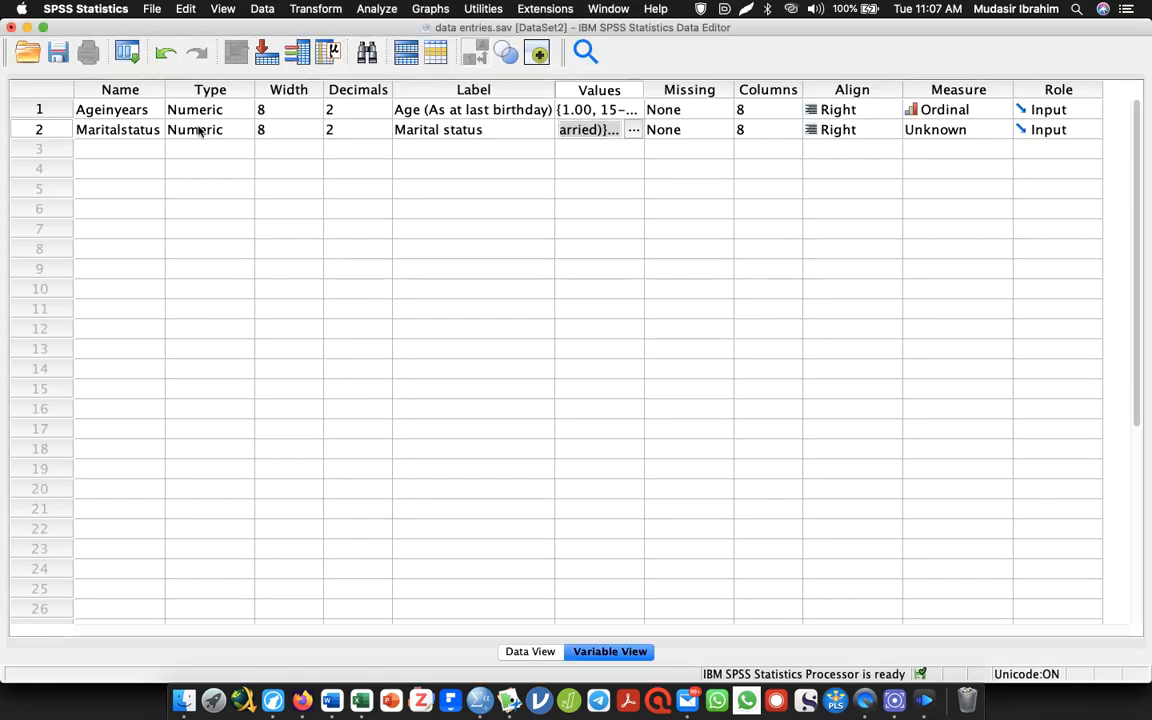
# Check the next question in the Word questionnaire and name the third variable Education in SPSS
pyautogui.click(121, 149)
pyautogui.press('super+Tab')
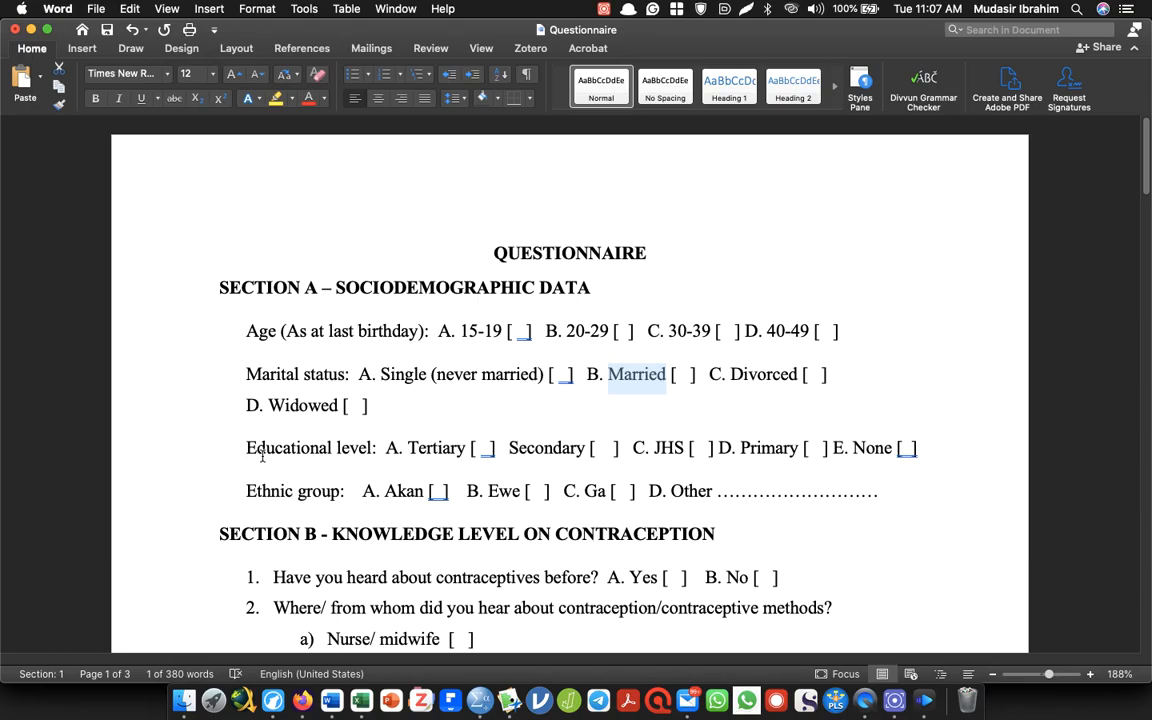
pyautogui.press('super+Tab')
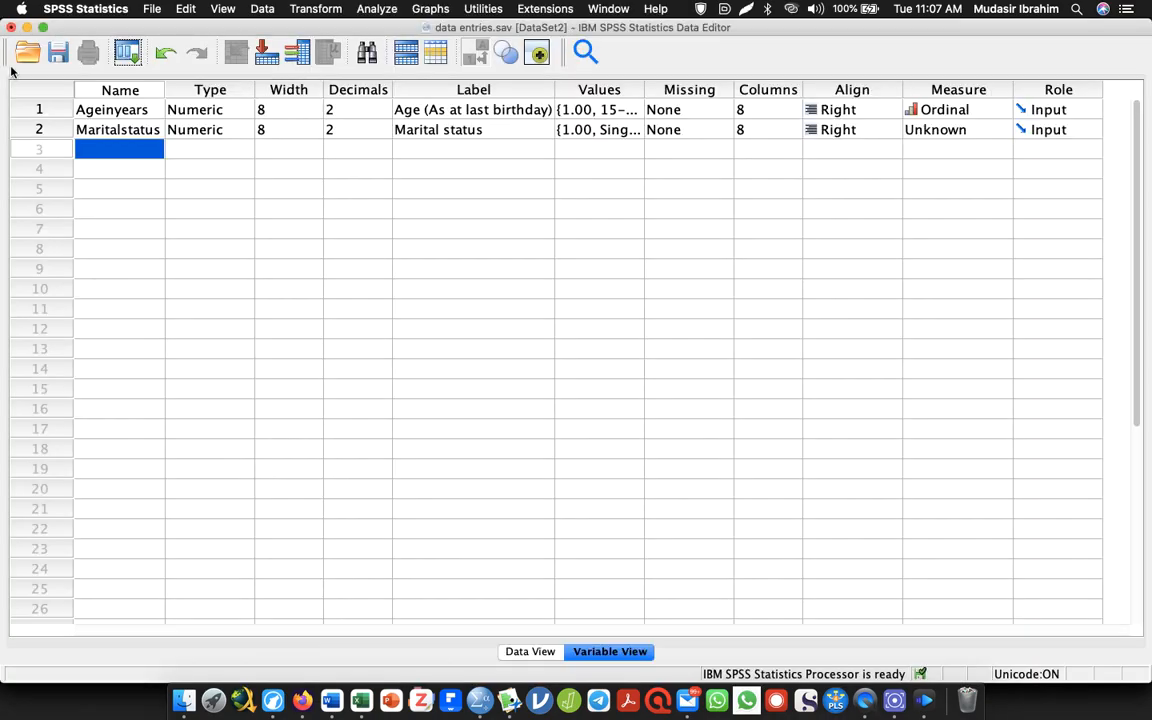
pyautogui.doubleClick(99, 148)
pyautogui.write('Education')
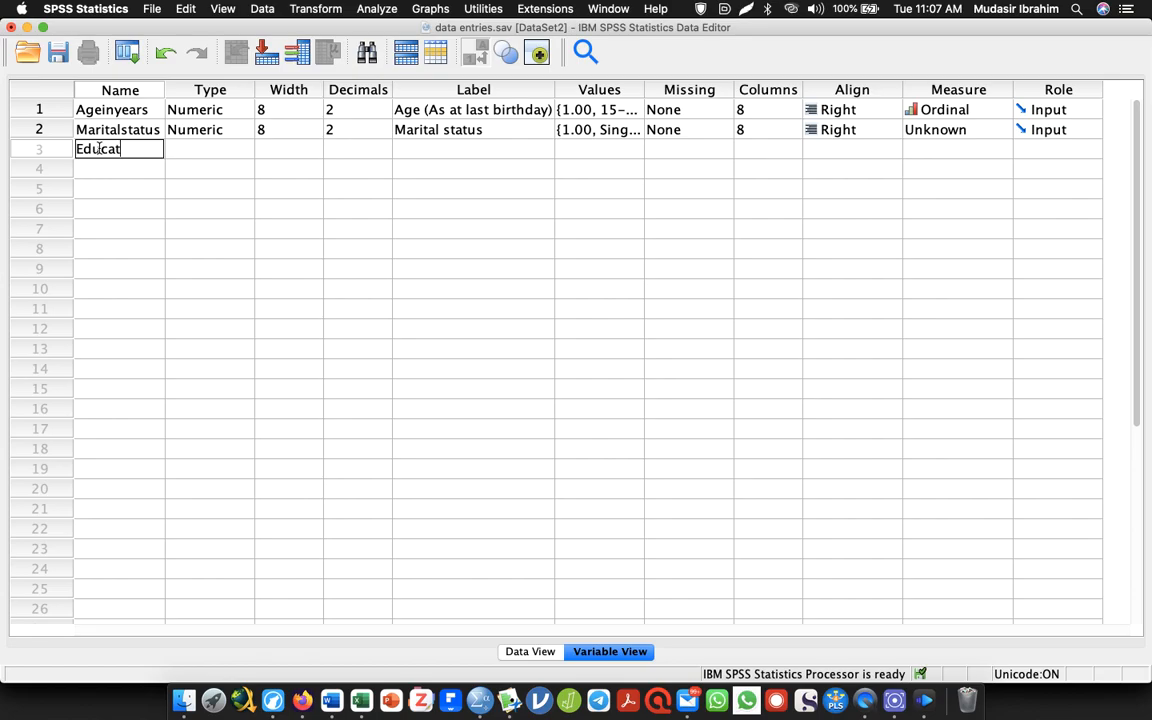
# Copy "Educational level" from the Word questionnaire and paste it as the label of Education in SPSS
pyautogui.click(475, 148)
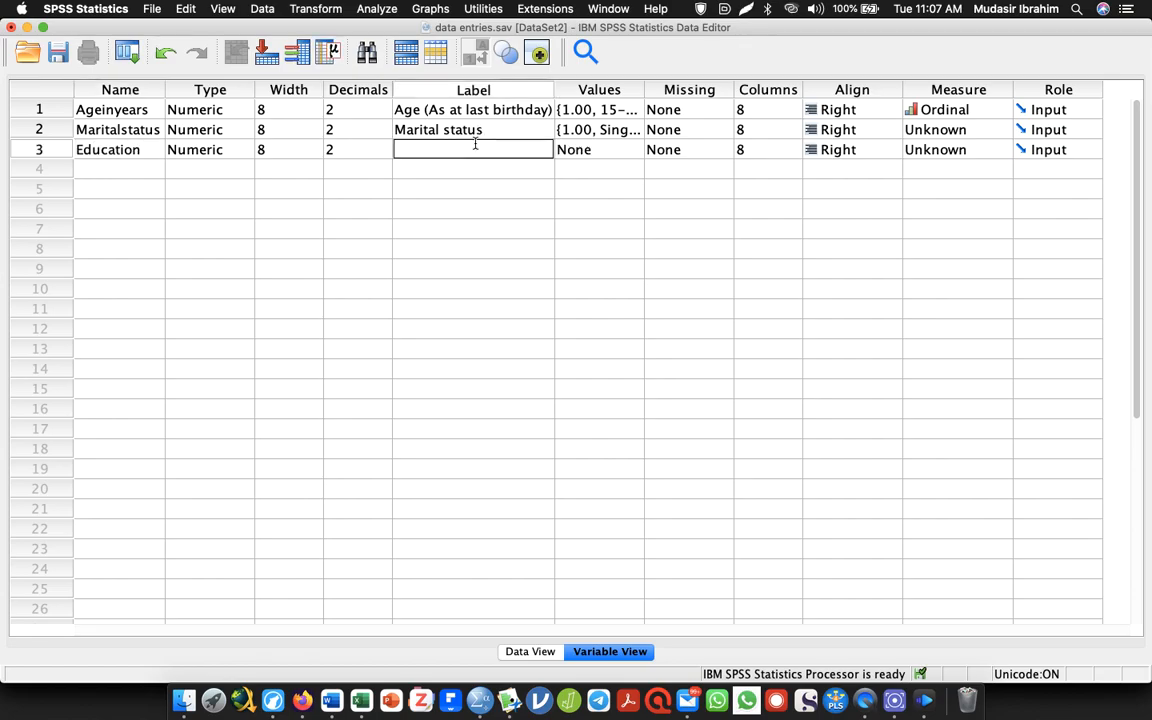
pyautogui.press('super+Tab')
pyautogui.moveTo(245, 449); pyautogui.dragTo(370, 455)
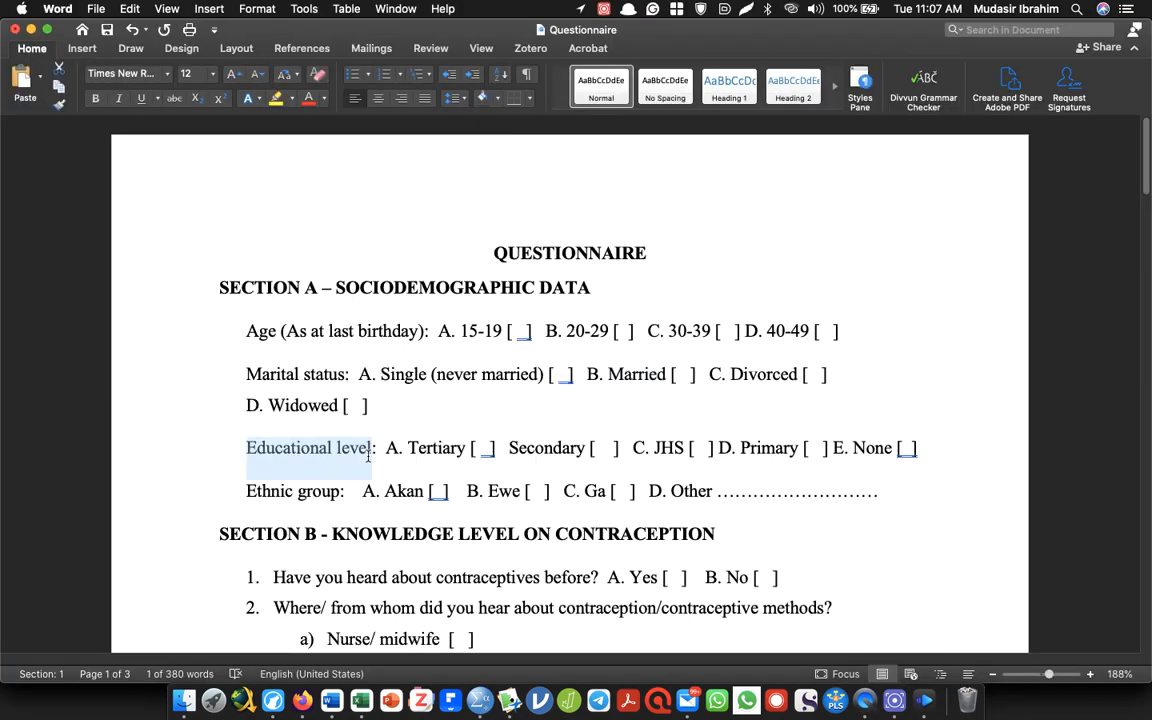
pyautogui.press('super+c')
pyautogui.press('super+Tab')
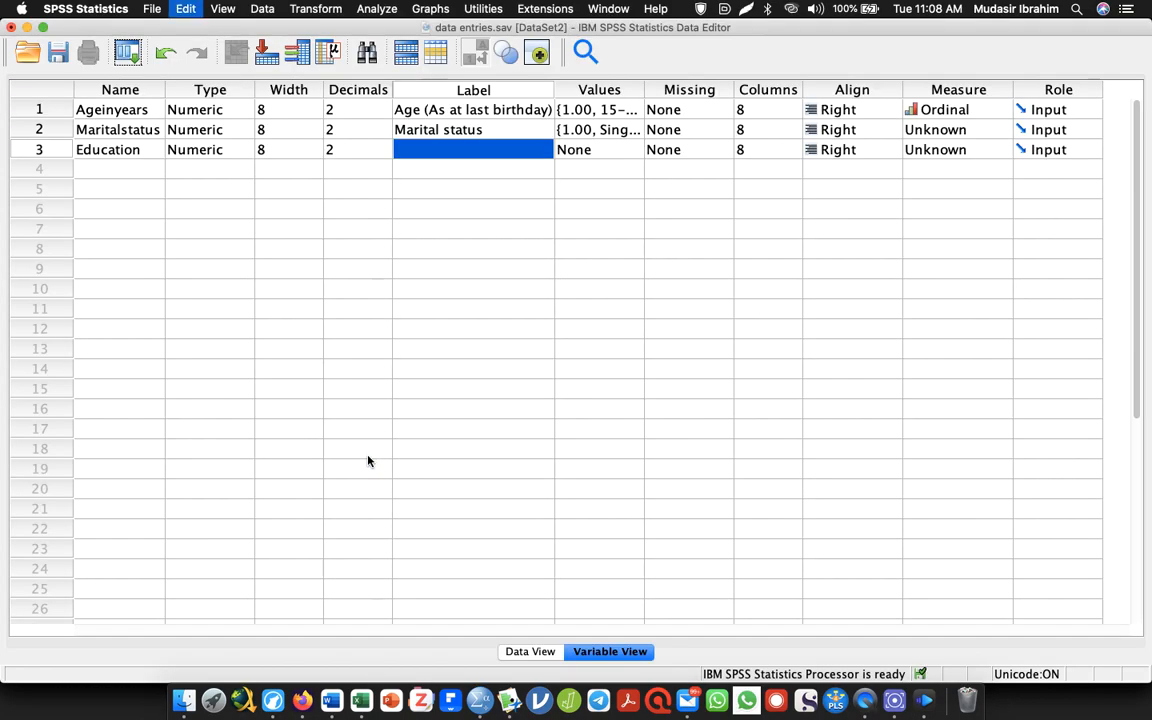
pyautogui.press('super+v')
# Open the value labels of Education and add value 1 as "Tertiary", checking the option in the Word questionnaire
pyautogui.click(638, 150)
pyautogui.click(634, 149)
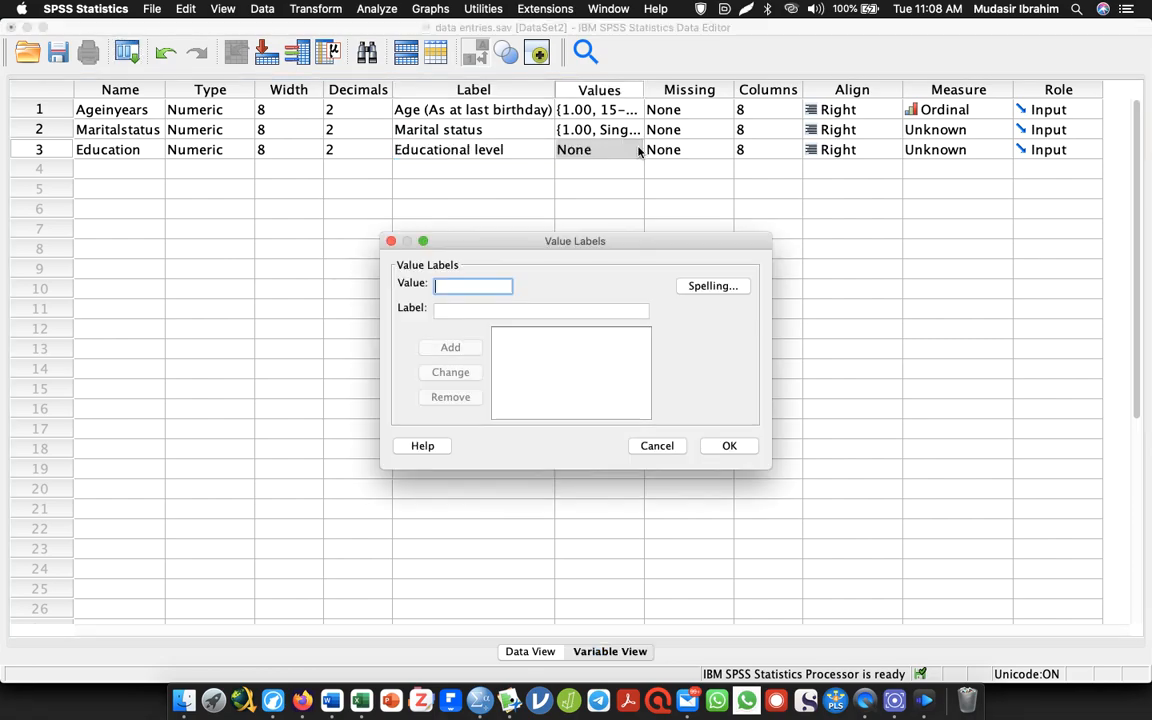
pyautogui.write('1')
pyautogui.press('Tab')
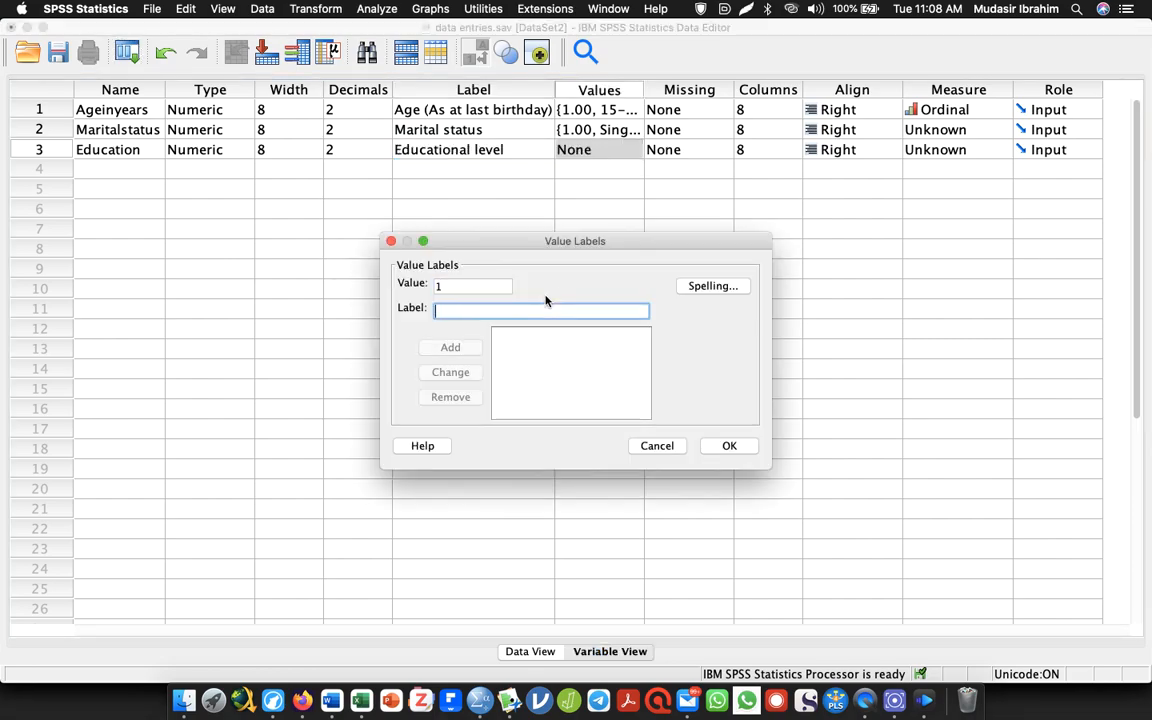
pyautogui.press('super+Tab')
pyautogui.press('super+Tab')
pyautogui.write('ertiary')
pyautogui.press('Return')
# Check the second education option in the Word questionnaire and add value 2 as "Secondary" in SPSS
pyautogui.write('2')
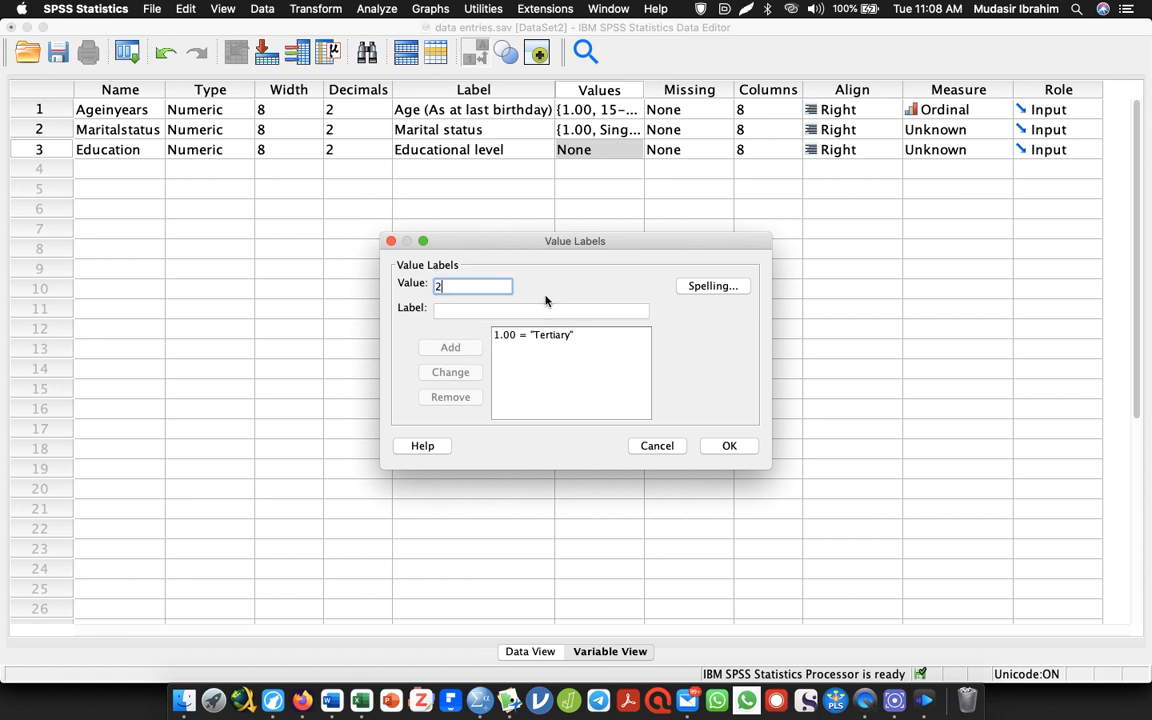
pyautogui.press('super+Tab')
pyautogui.press('super+Tab')
pyautogui.write('Sec')
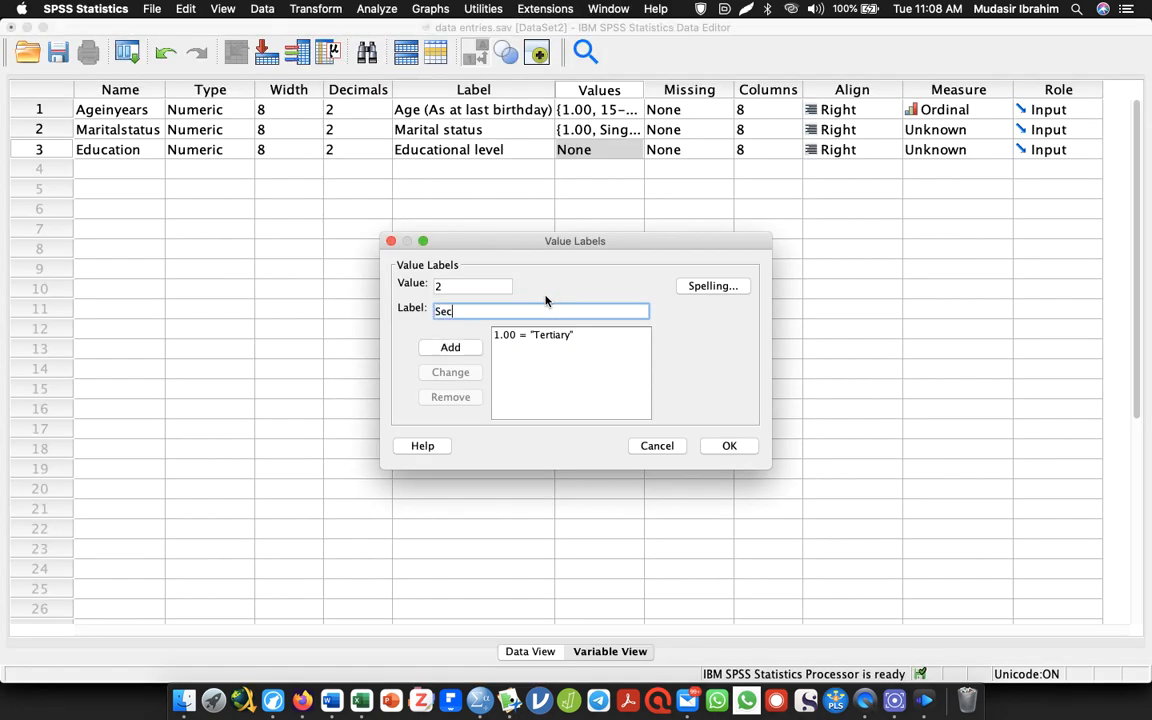
pyautogui.write('ondary')
pyautogui.press('Return')
# Check the third education option in the Word questionnaire and add value 3 as "JHS" in SPSS
pyautogui.write('3')
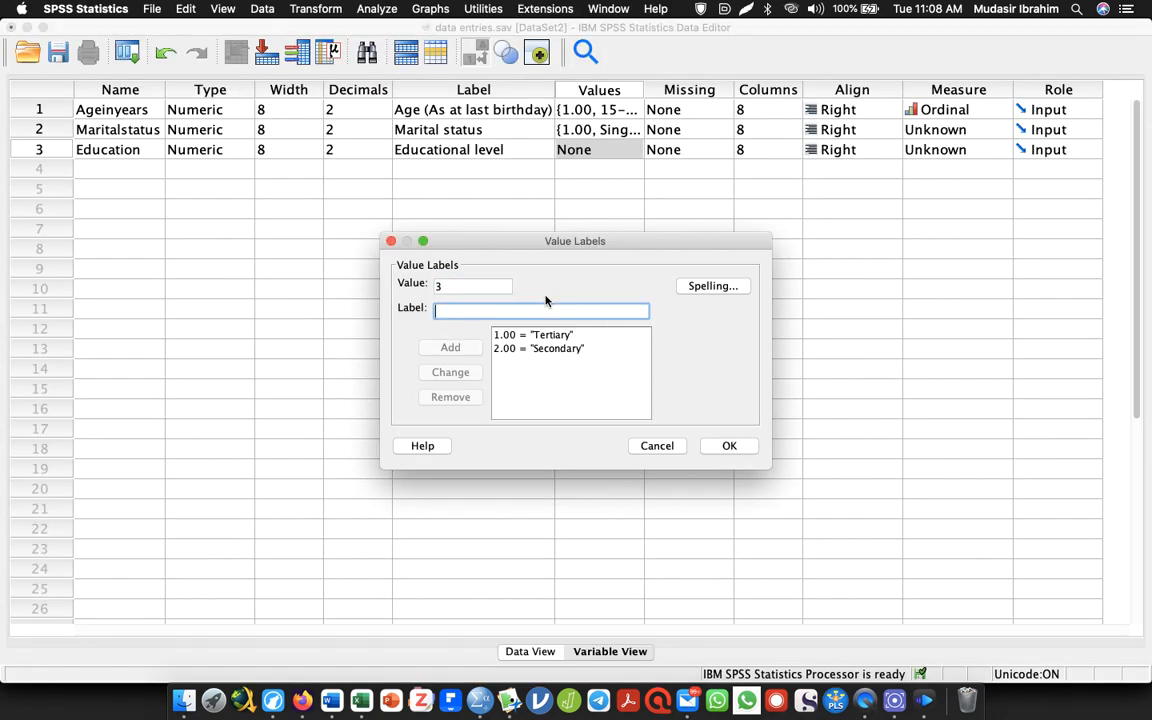
pyautogui.press('super+Tab')
# Check the fourth education option in the Word questionnaire and add value 4 as "Primary" in SPSS
pyautogui.press('super+Tab')
pyautogui.write('JHS')
pyautogui.press('Return')
pyautogui.write('4')
pyautogui.press('Tab')
pyautogui.press('super+Tab')
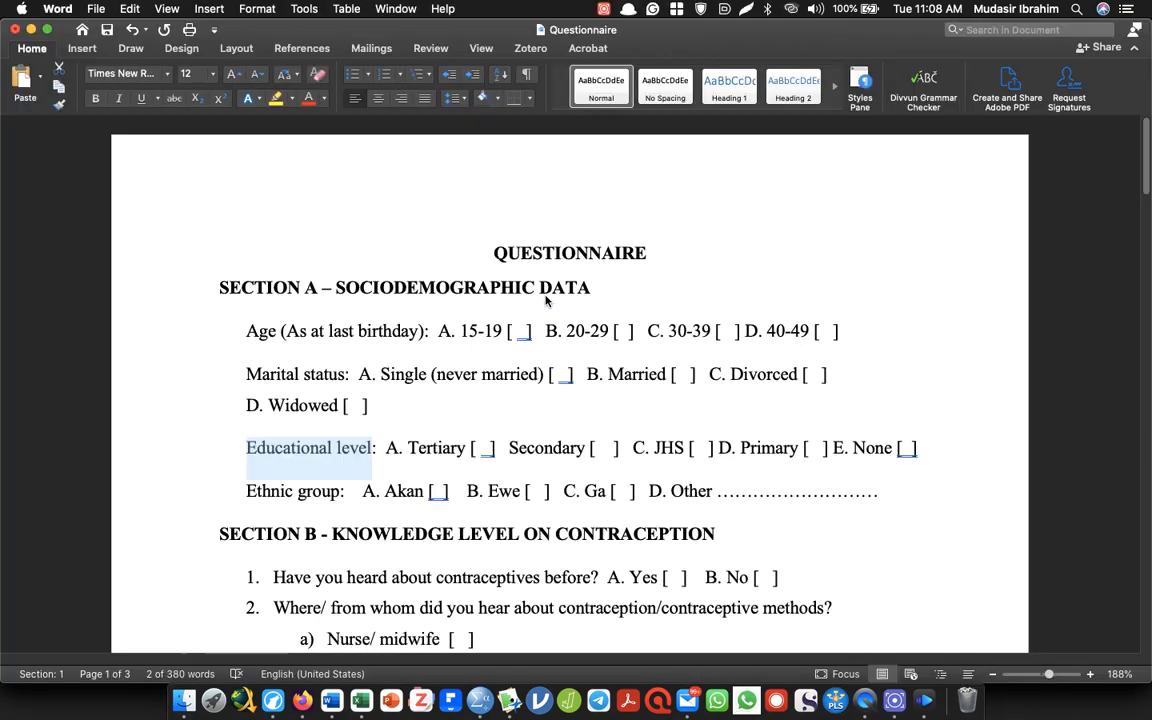
pyautogui.press('super+Tab')
pyautogui.write('Primary')
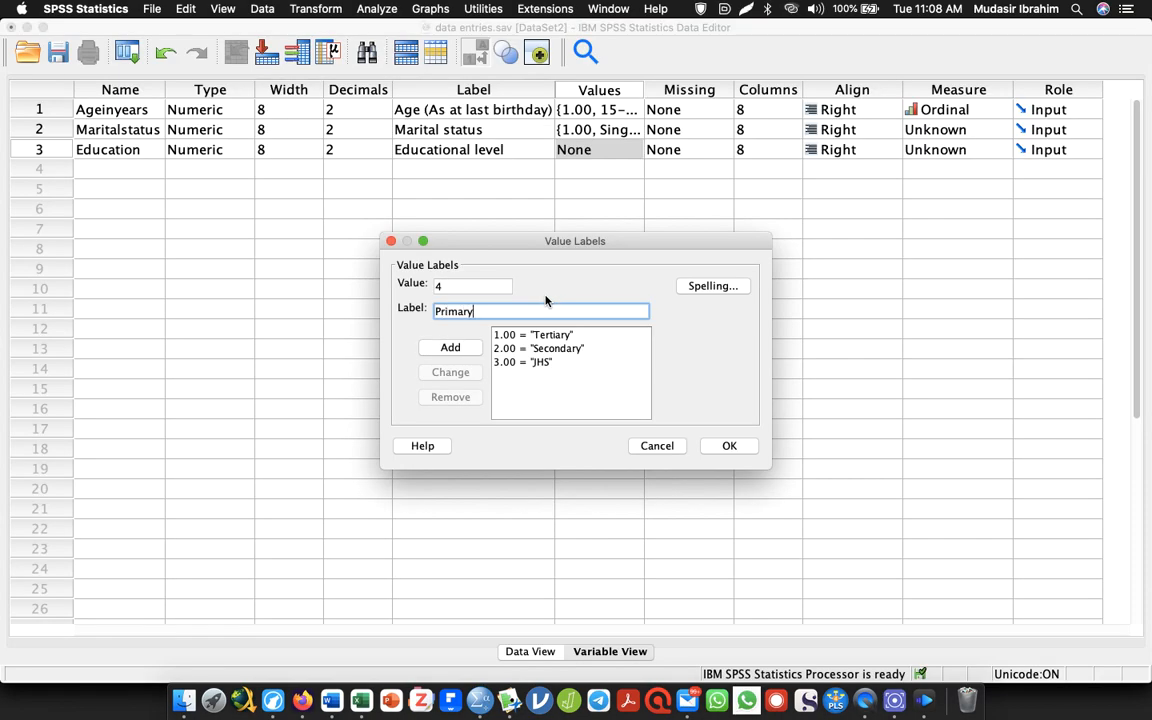
pyautogui.press('Return')
# Add value 5 as "None" for Education and accept the value labels
pyautogui.write('5')
pyautogui.press('Tab')
pyautogui.write('None')
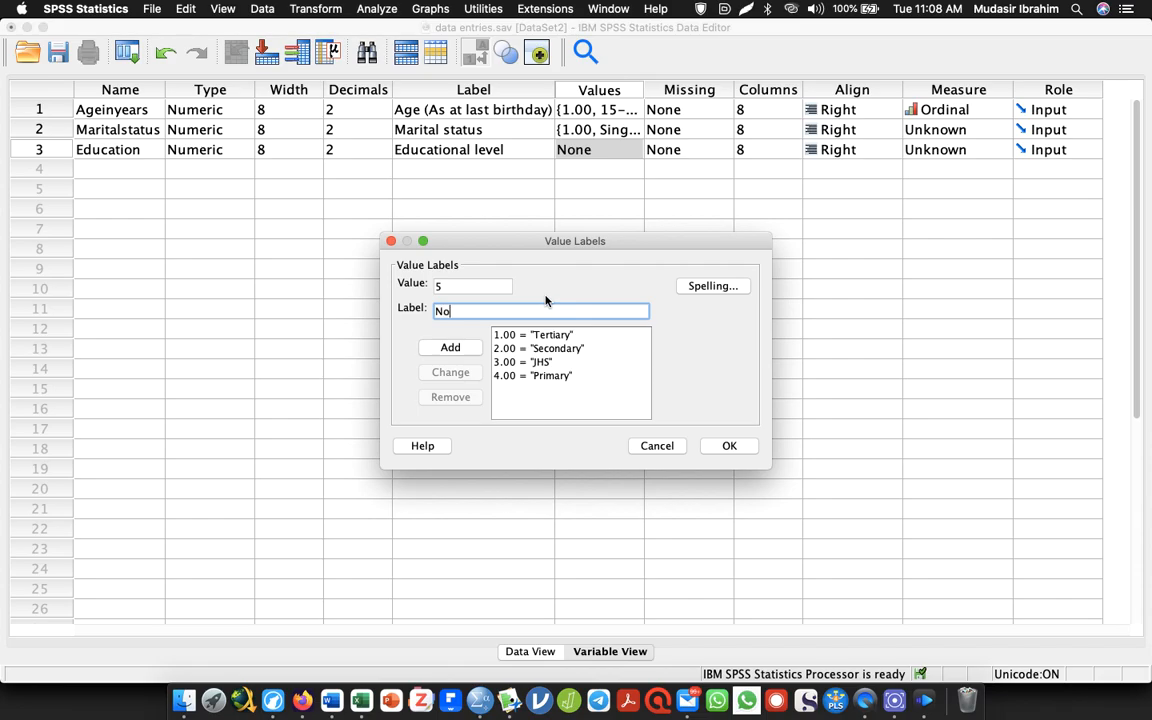
pyautogui.press('Return')
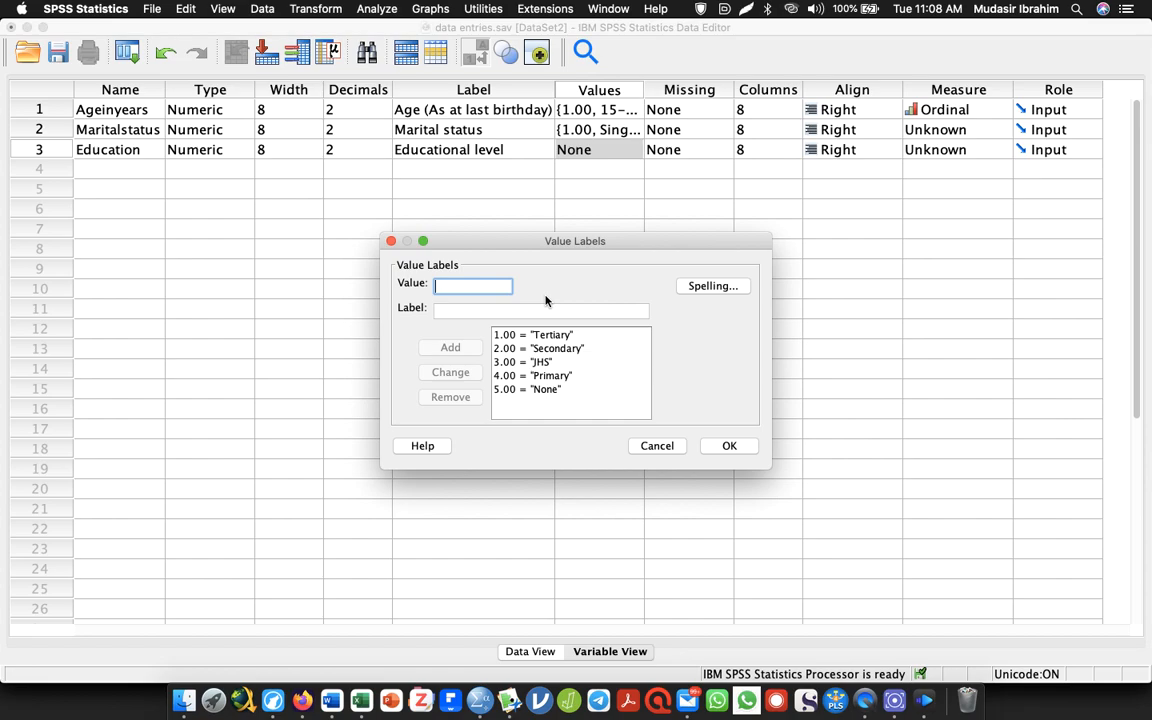
pyautogui.click(717, 445)
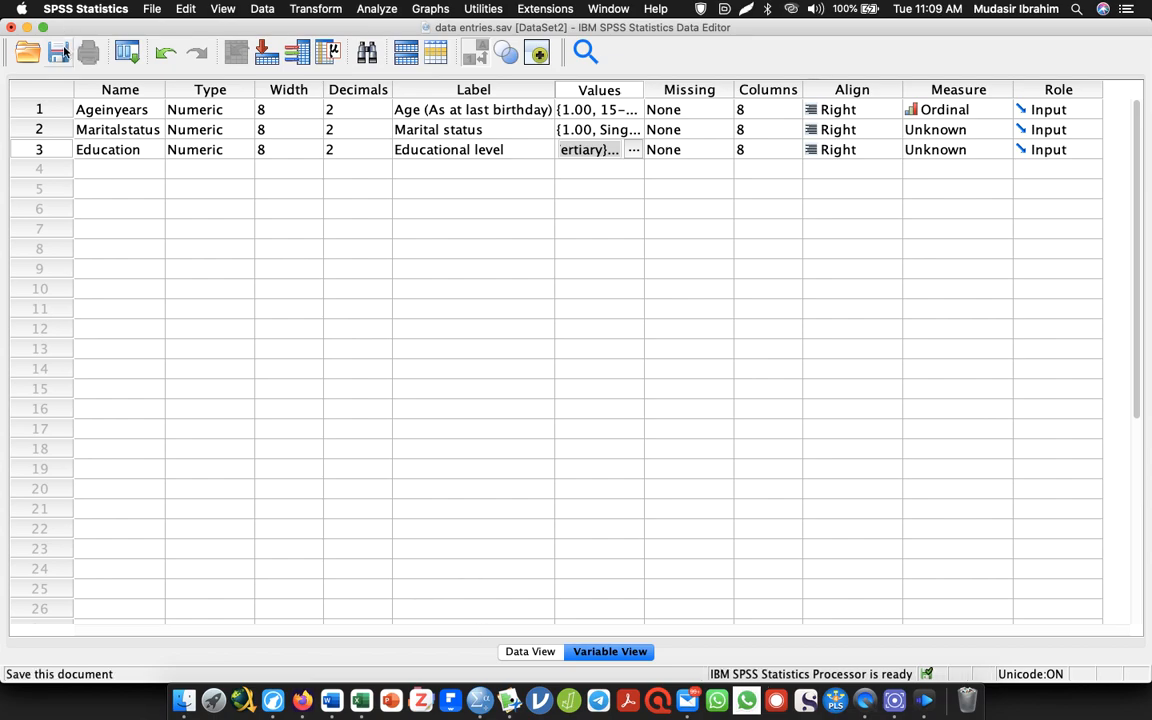
# Save the dataset and check the Maritalstatus and Education columns in Data View
pyautogui.click(150, 9)
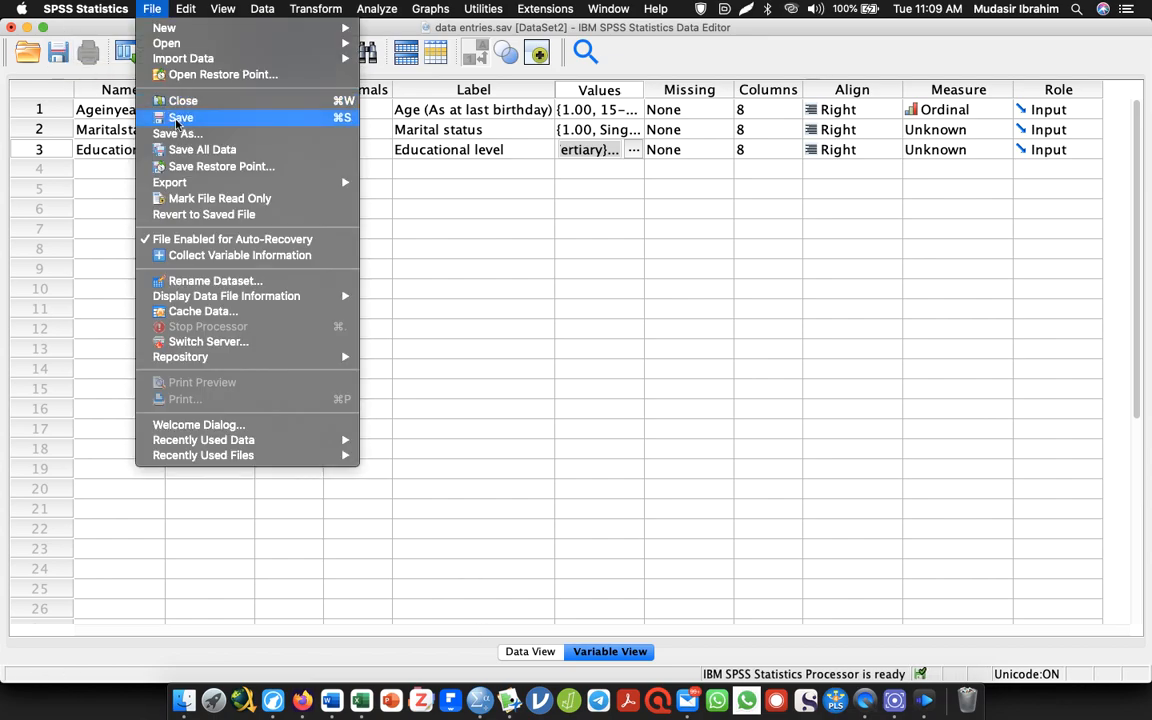
pyautogui.click(160, 116)
pyautogui.click(528, 651)
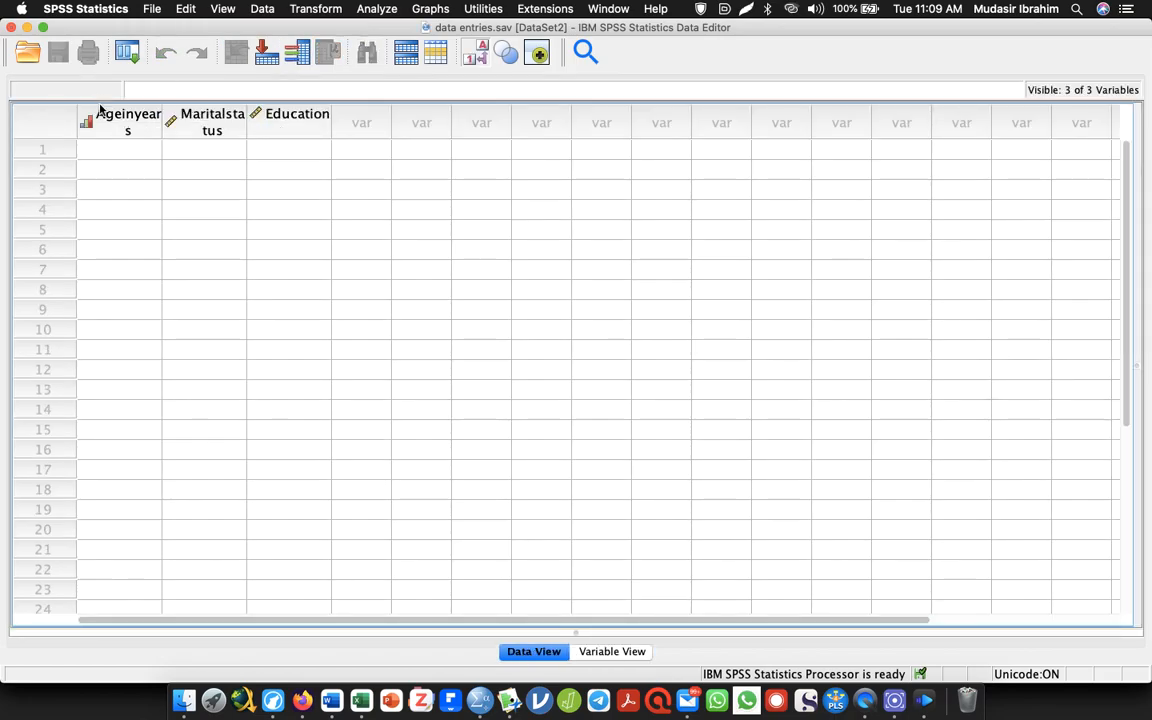
pyautogui.moveTo(188, 129)
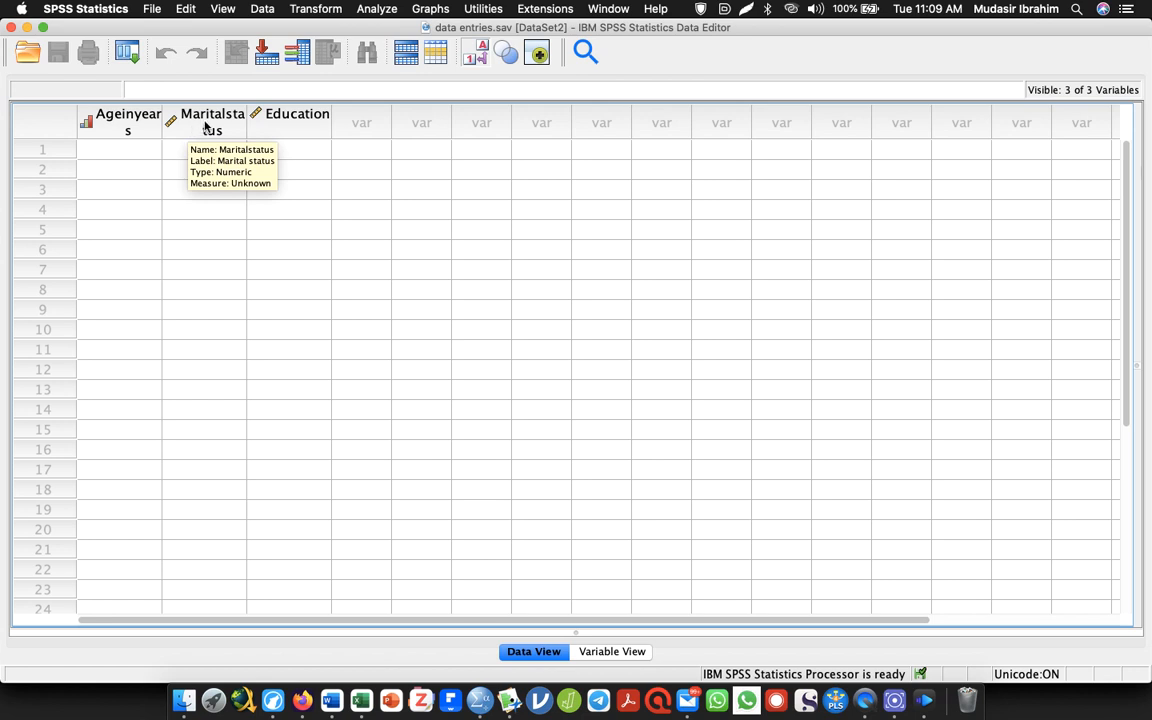
pyautogui.moveTo(281, 126)
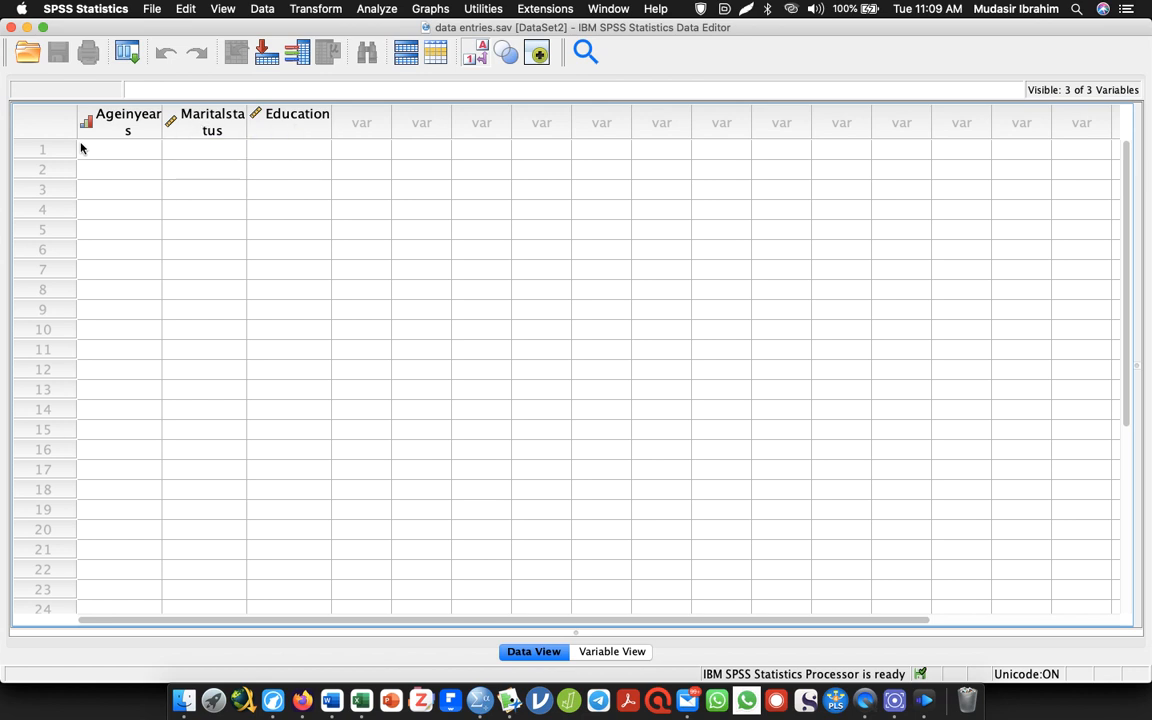
# In Variable View, set the measure of Maritalstatus to Nominal and of Education to Ordinal
pyautogui.click(606, 651)
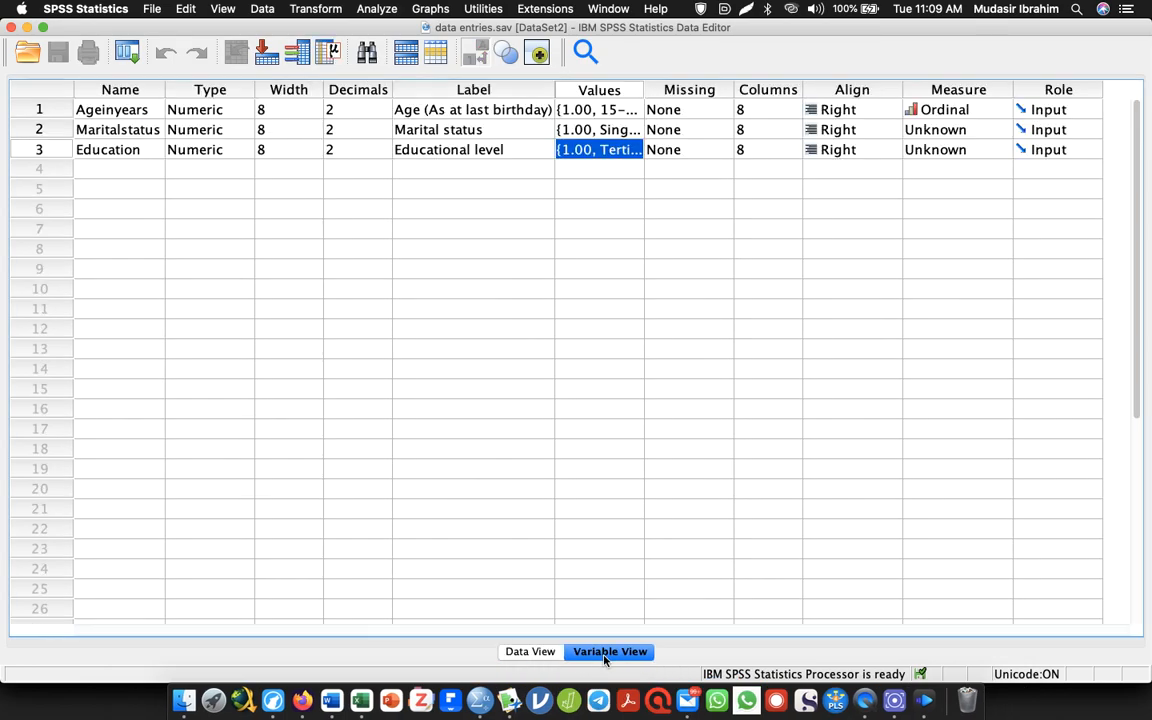
pyautogui.click(1003, 129)
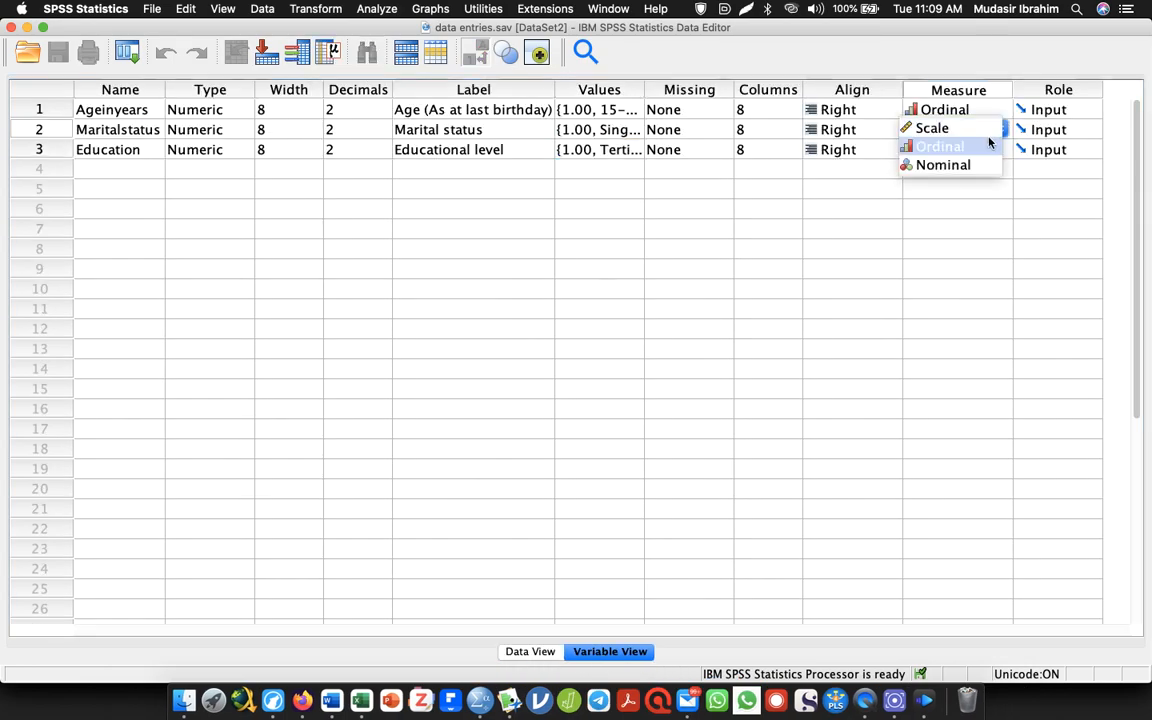
pyautogui.click(985, 164)
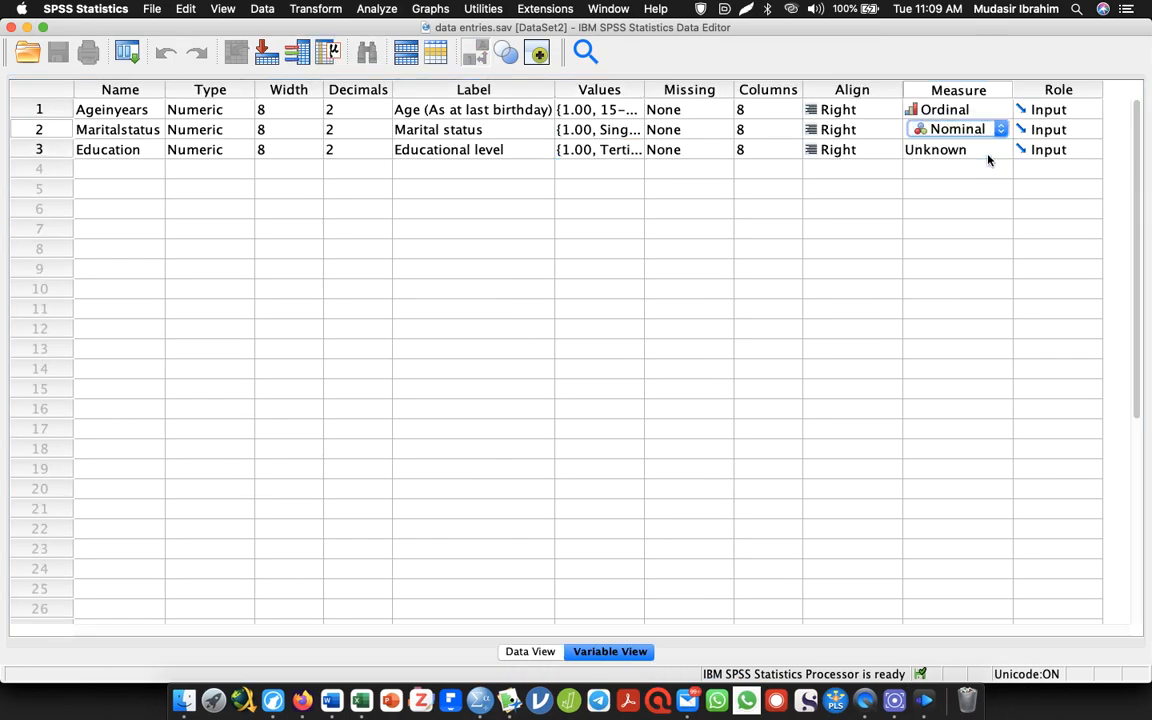
pyautogui.click(995, 152)
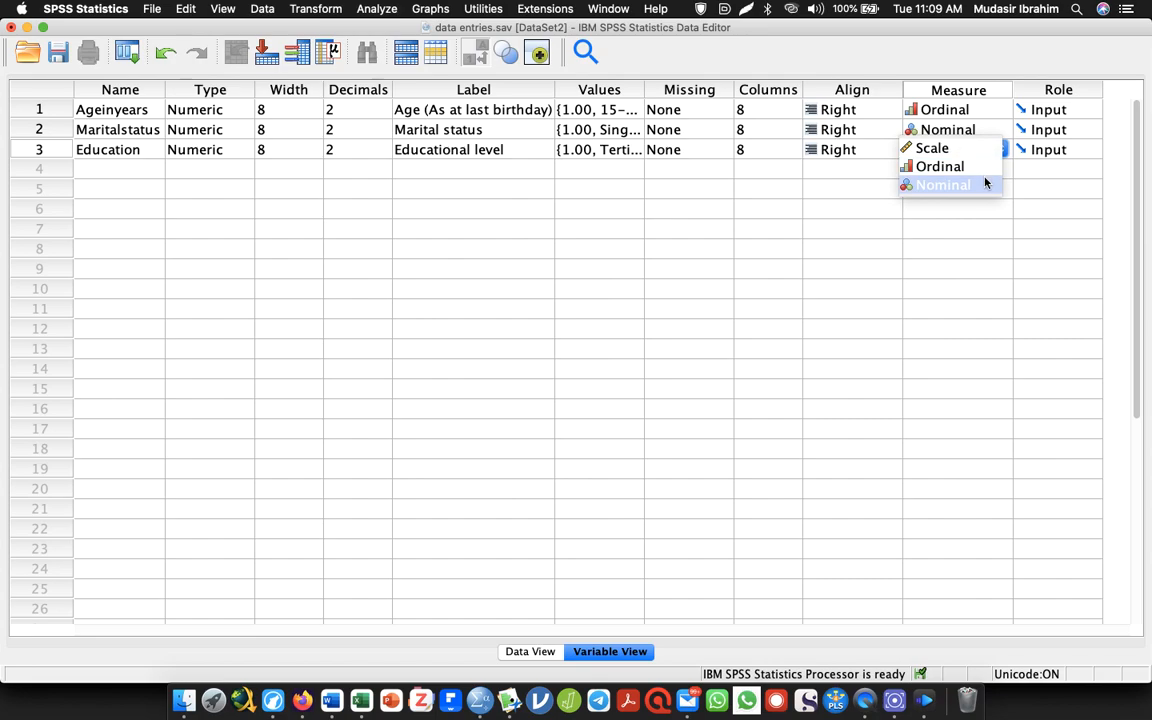
pyautogui.click(930, 165)
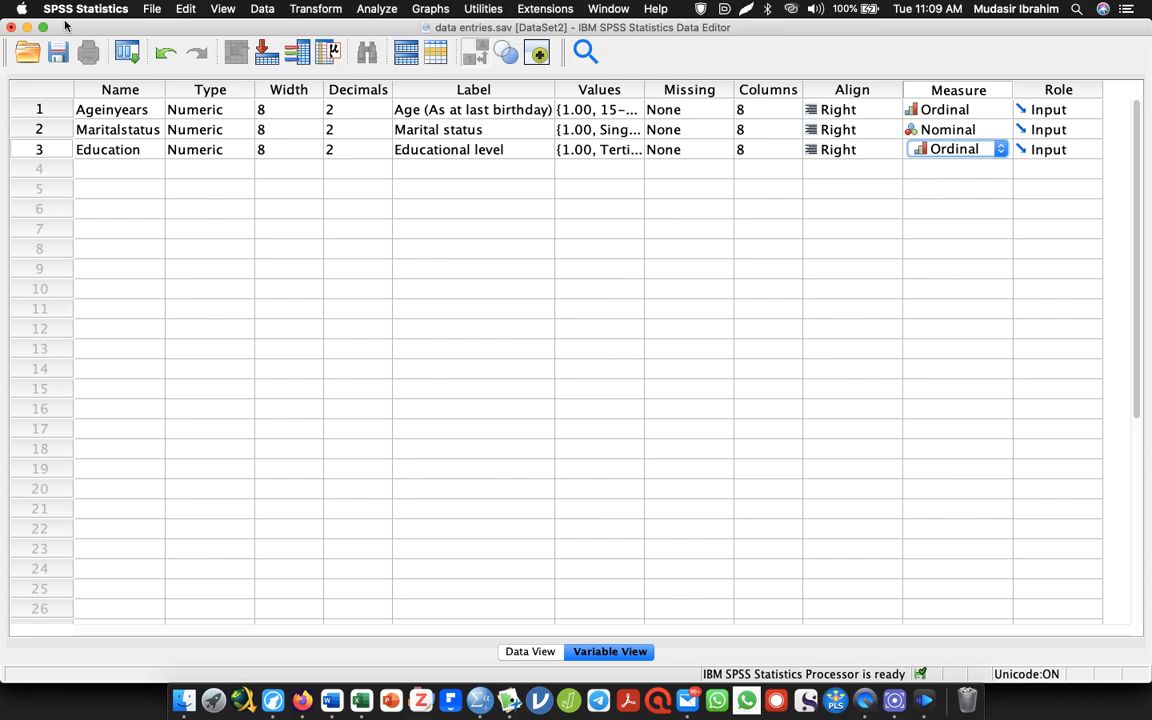
# Save the dataset, then delete the title and all of Section A from the Word questionnaire
pyautogui.click(58, 50)
pyautogui.hotkey('alt', 'Tab')
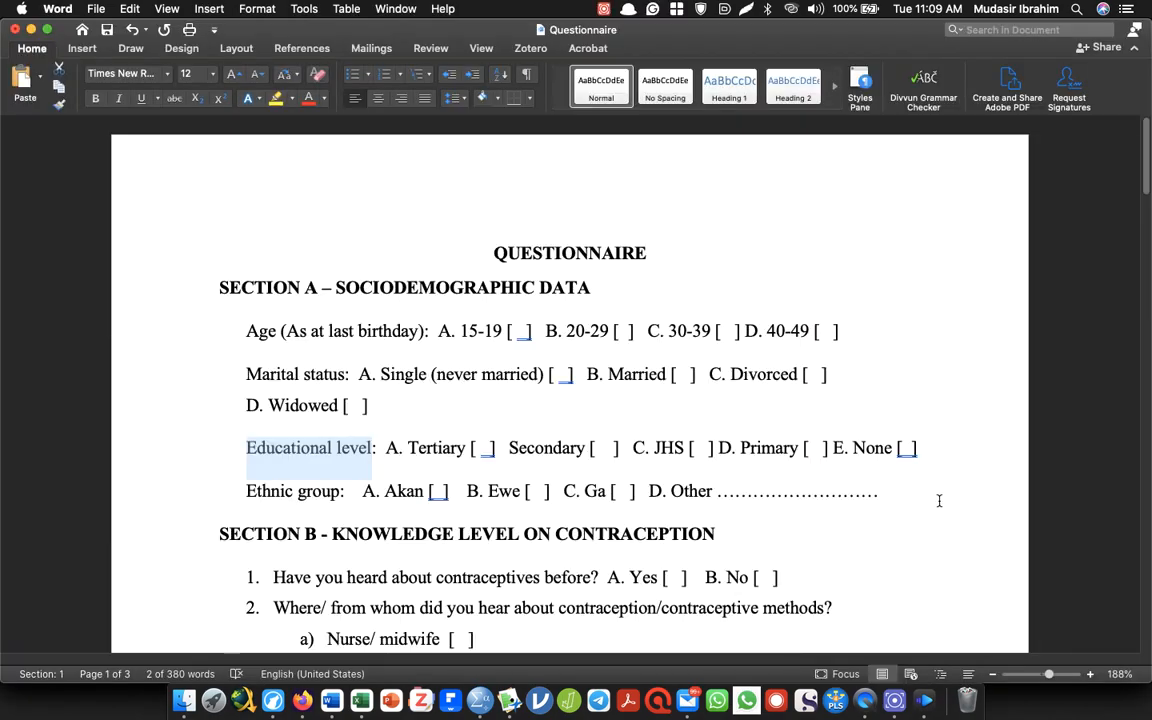
pyautogui.moveTo(938, 501); pyautogui.dragTo(166, 38)
pyautogui.press('BackSpace')
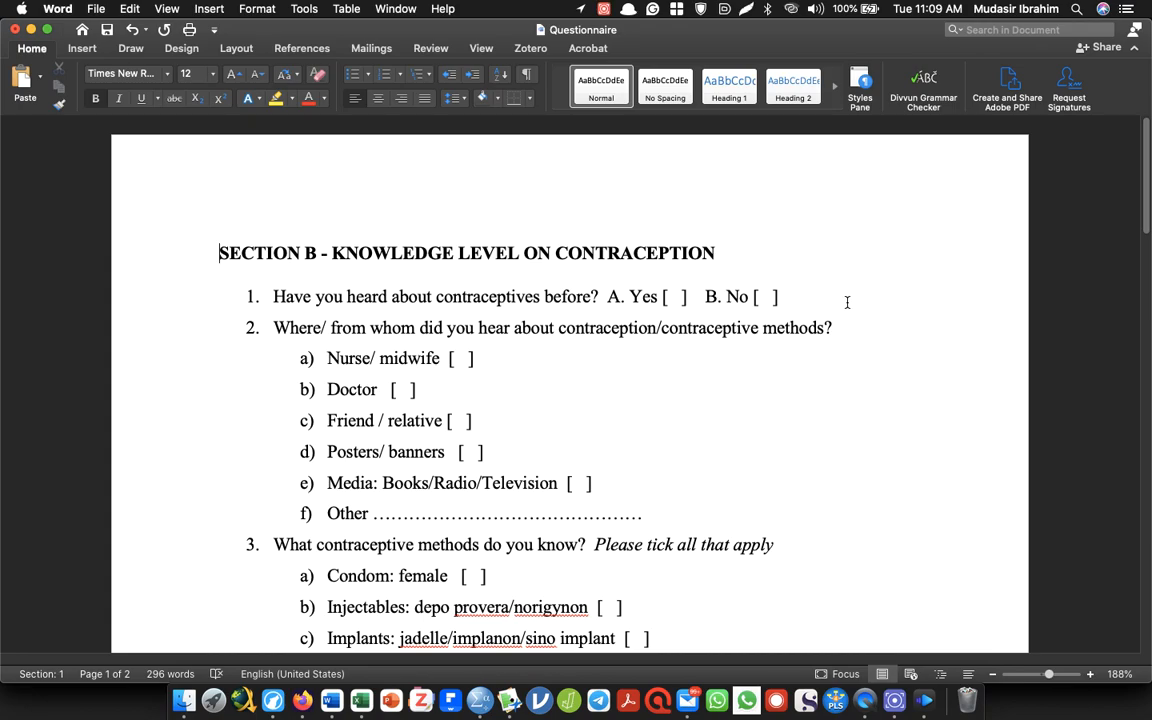
# In the question on having heard about contraceptives, write the code (0) after the No option and (1) after the Yes option
pyautogui.moveTo(847, 302); pyautogui.dragTo(251, 296)
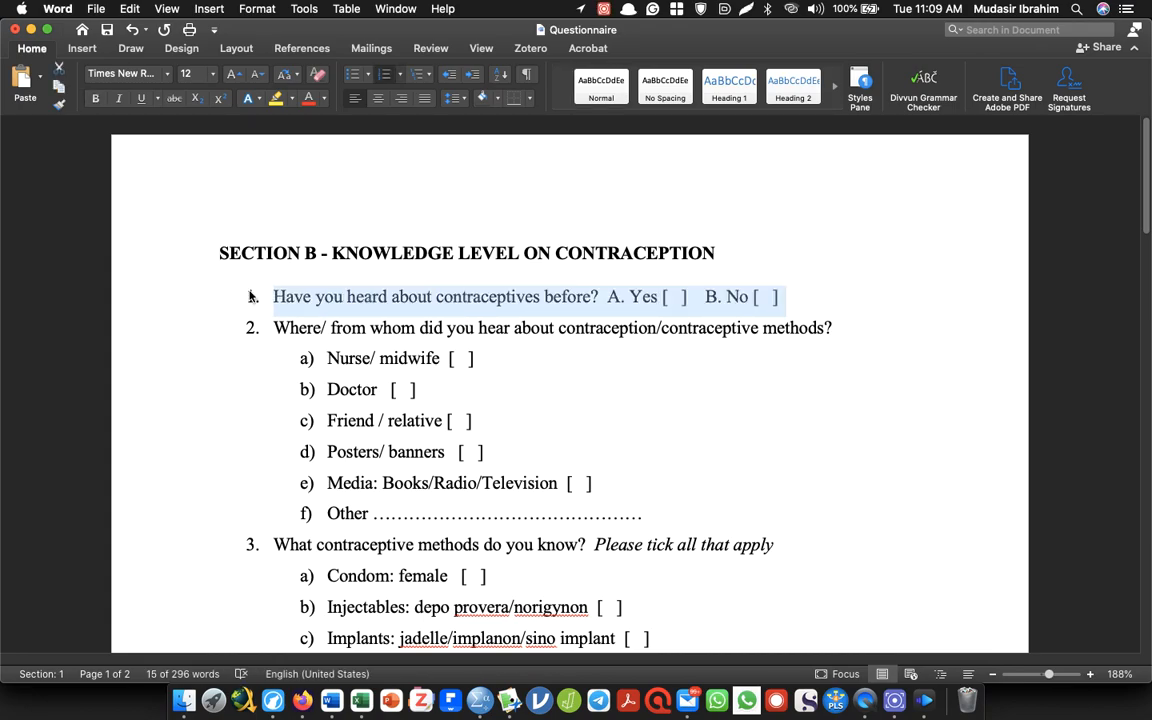
pyautogui.click(654, 297)
pyautogui.click(802, 302)
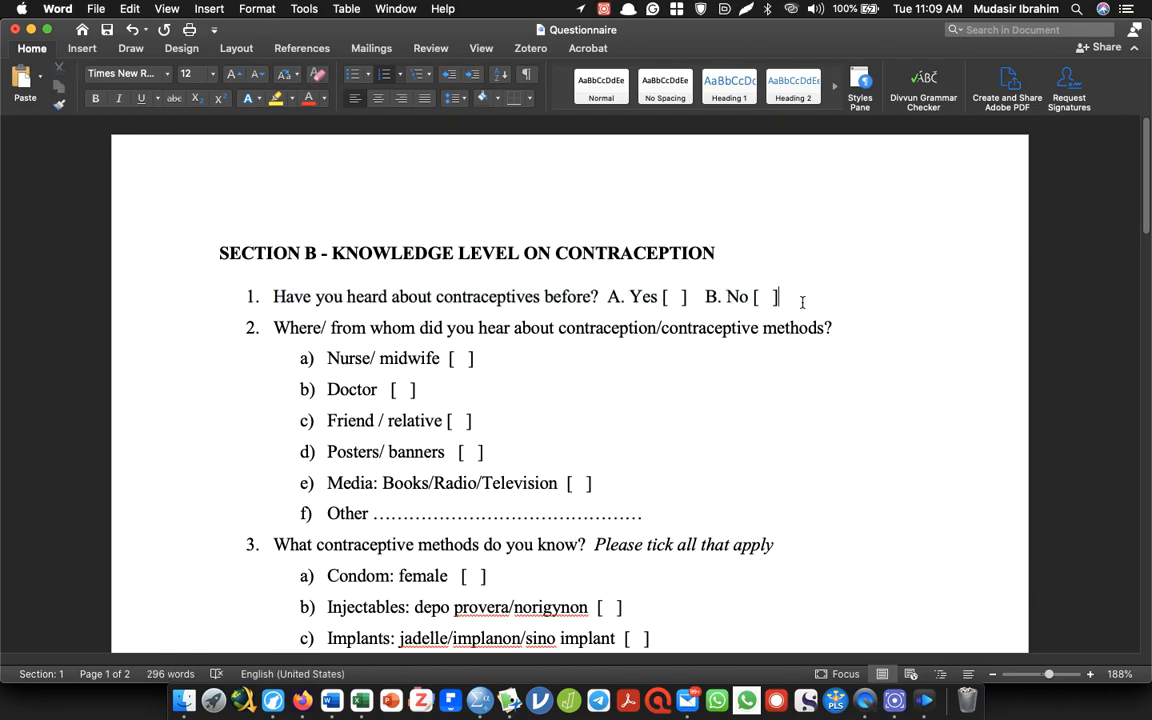
pyautogui.write('(0)')
pyautogui.click(690, 300)
pyautogui.write('(1)')
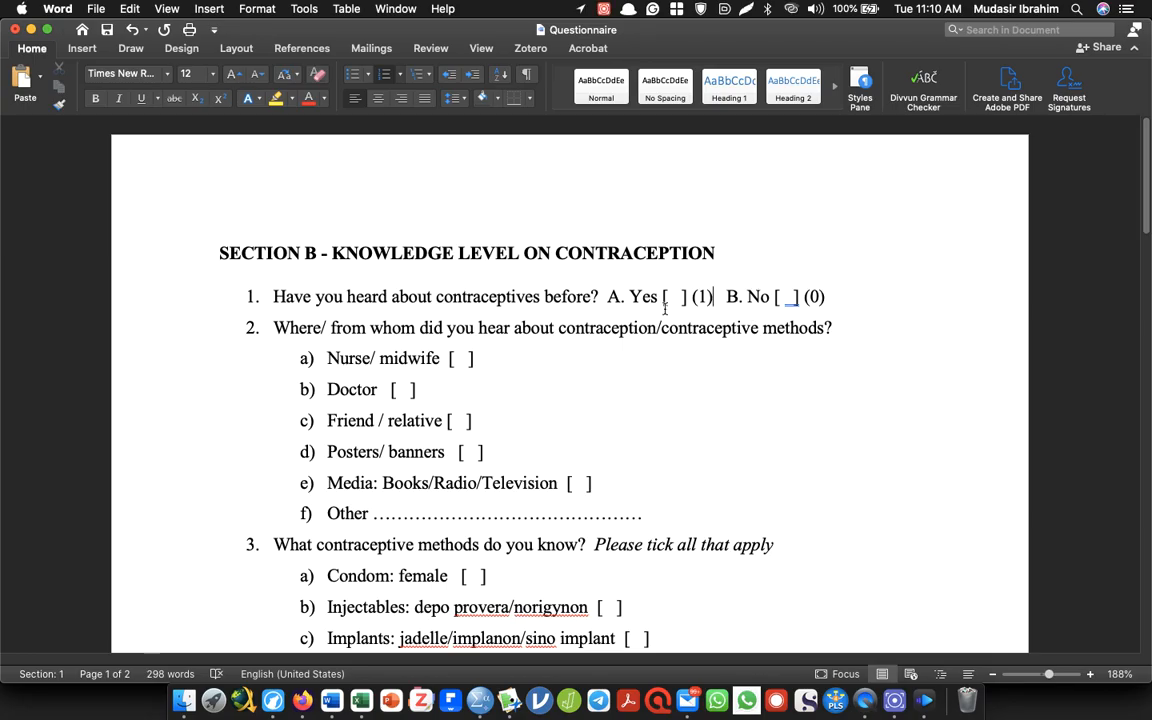
# Remove the list numbering from the first two Section B questions and their answer options
pyautogui.moveTo(240, 296); pyautogui.dragTo(617, 512)
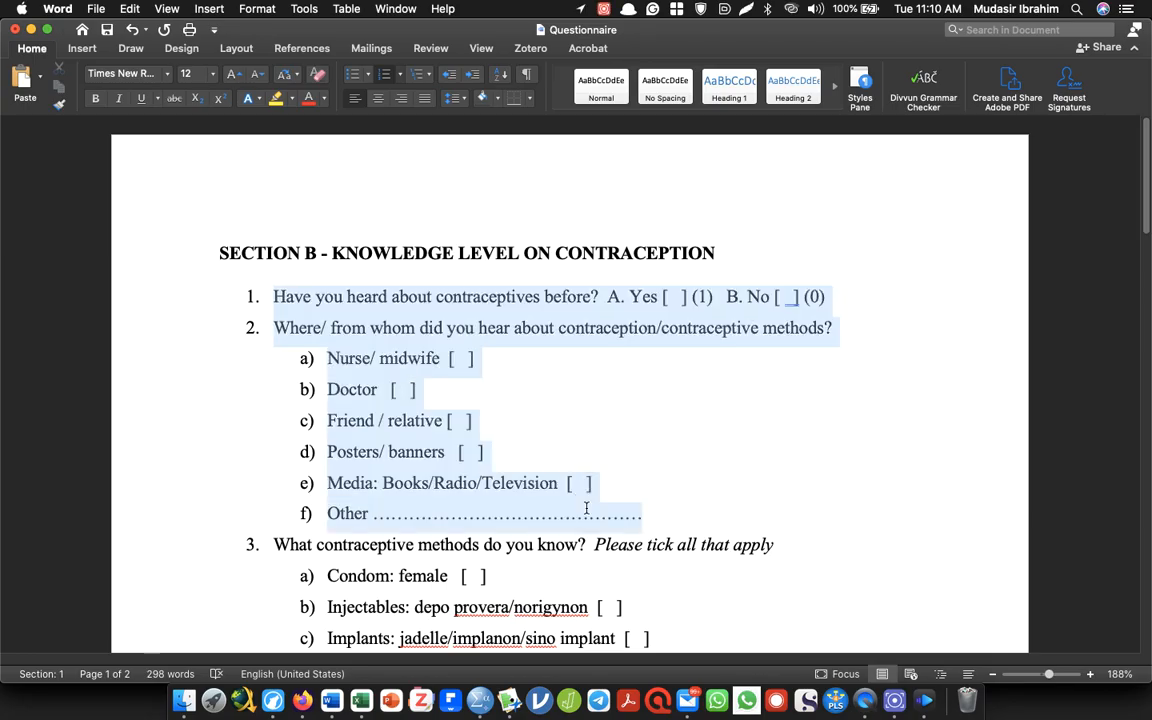
pyautogui.click(385, 75)
pyautogui.click(385, 75)
pyautogui.click(240, 252)
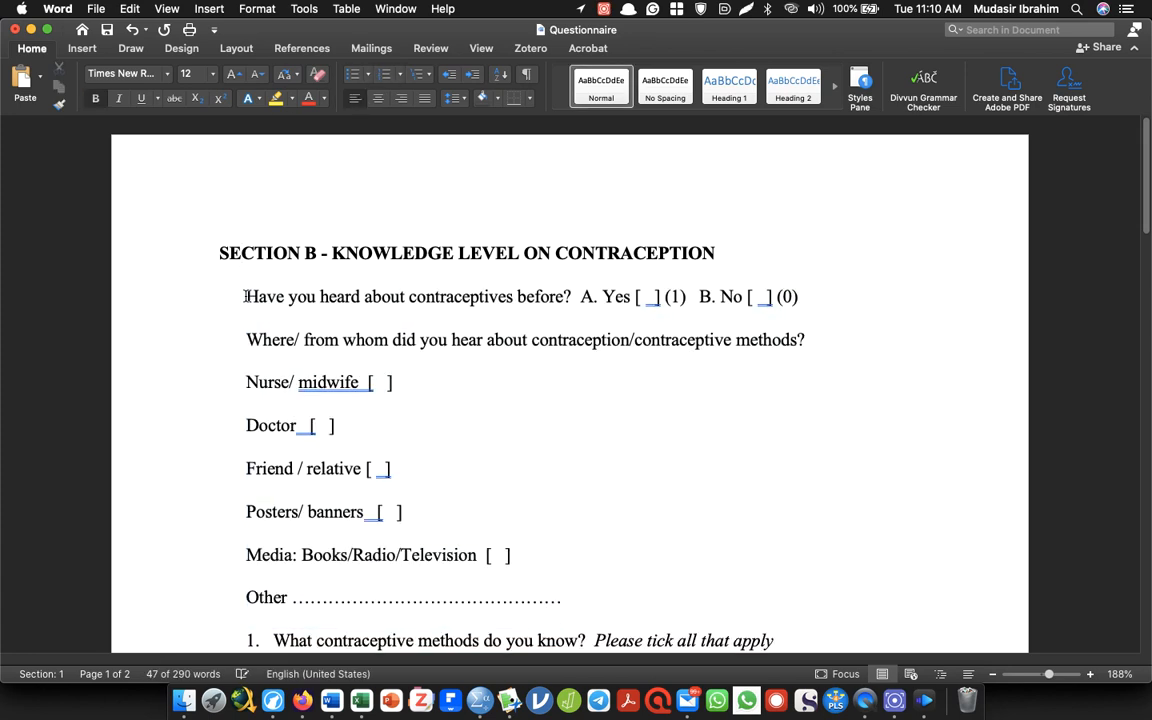
# Name the fourth SPSS variable Haveyouheard and label it with "Have you heard about contraceptives before?" copied from the Word questionnaire
pyautogui.moveTo(246, 299); pyautogui.dragTo(573, 301)
pyautogui.press('super+c')
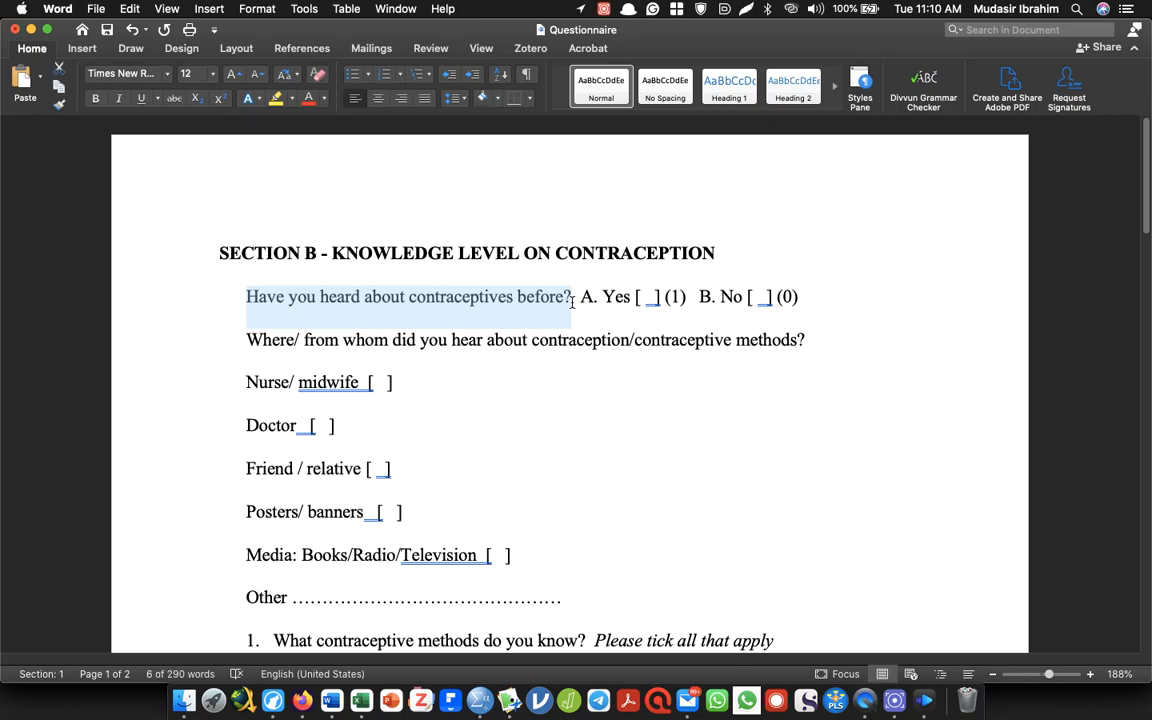
pyautogui.press('super+Tab')
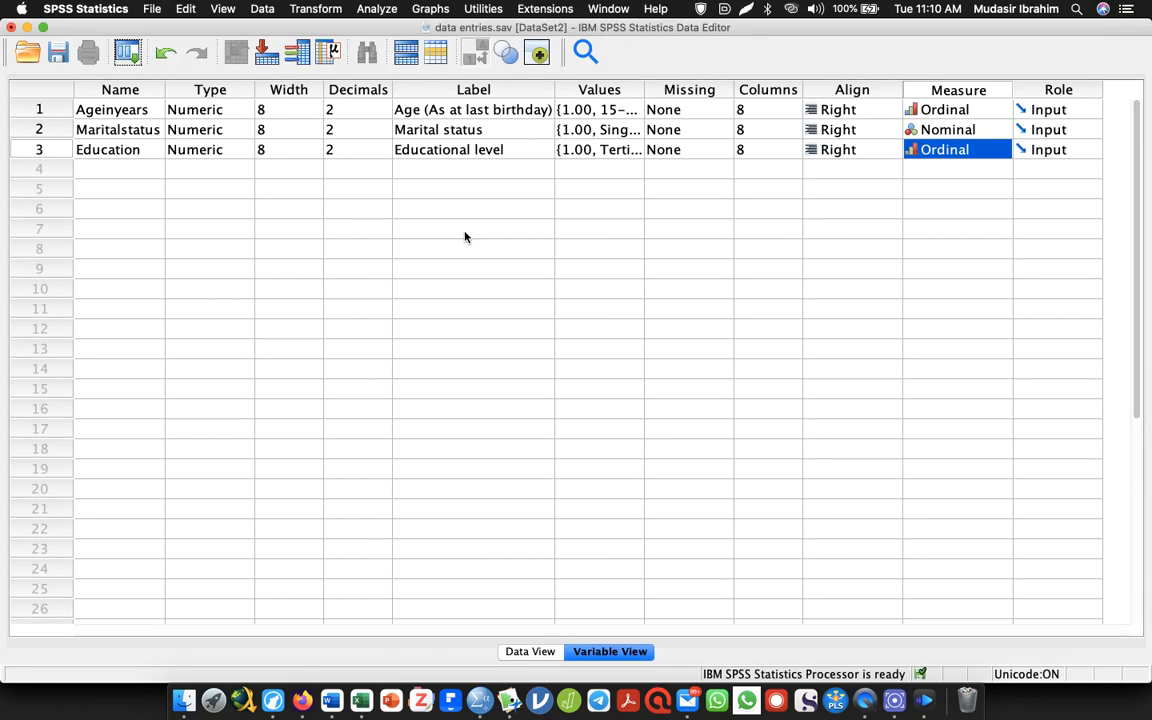
pyautogui.click(87, 170)
pyautogui.write('Hav')
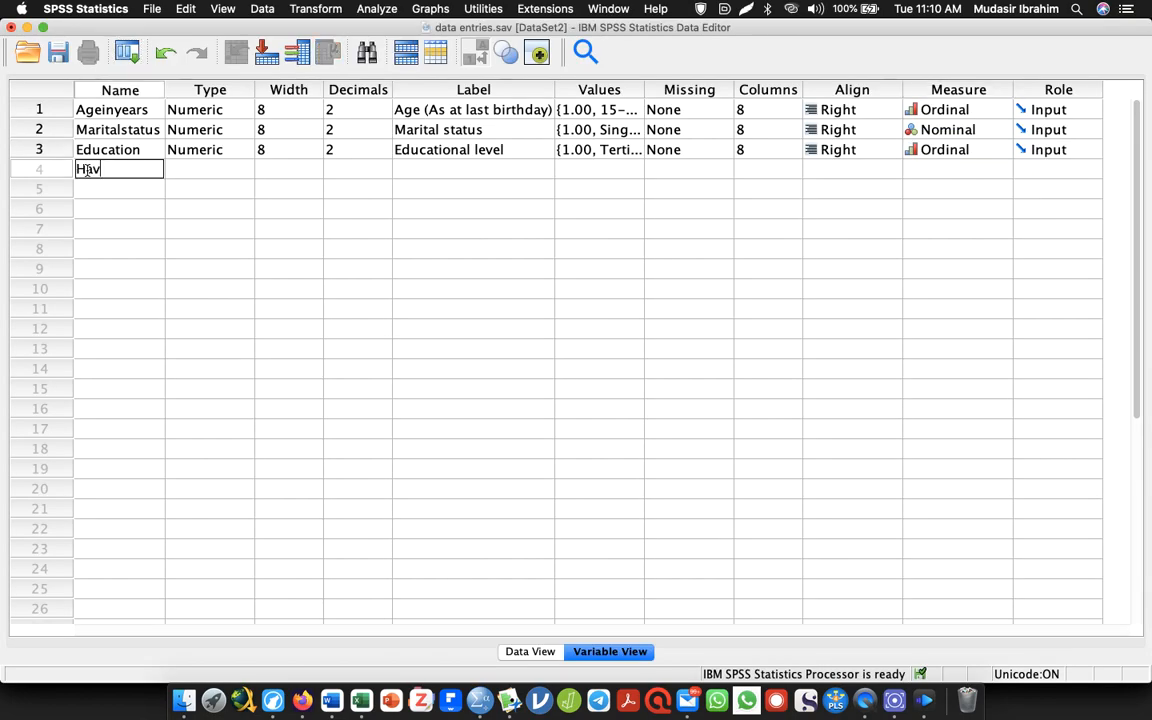
pyautogui.write('eyouheard')
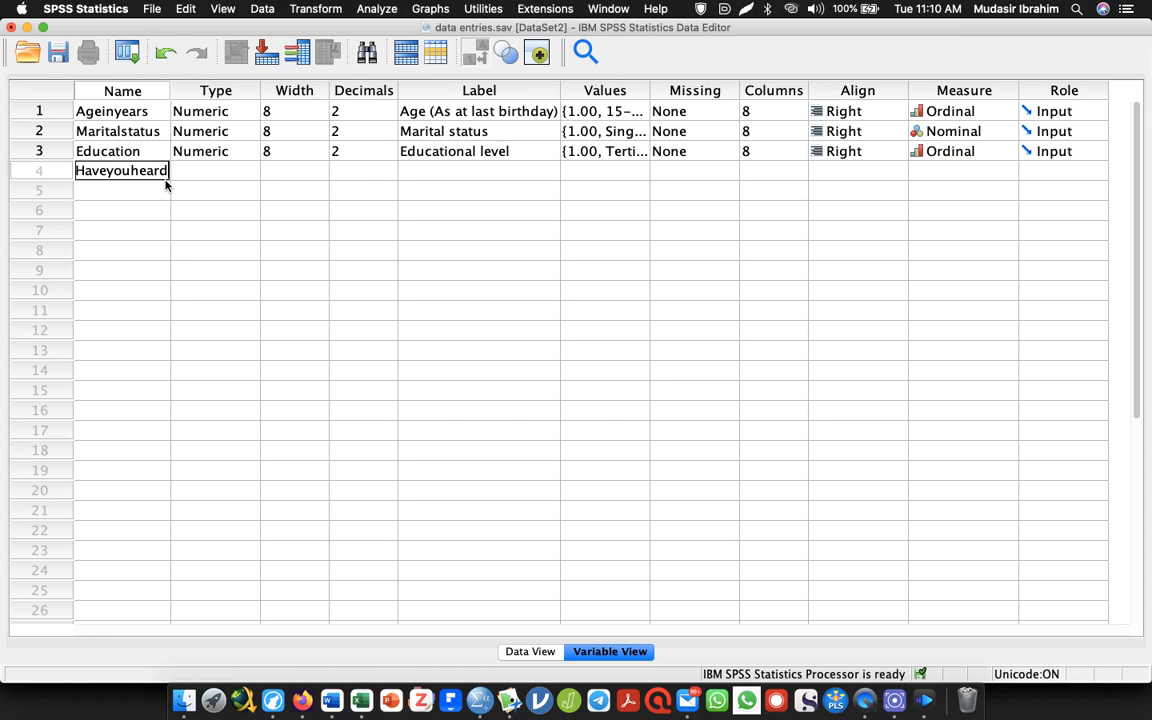
pyautogui.click(450, 165)
pyautogui.press('super+v')
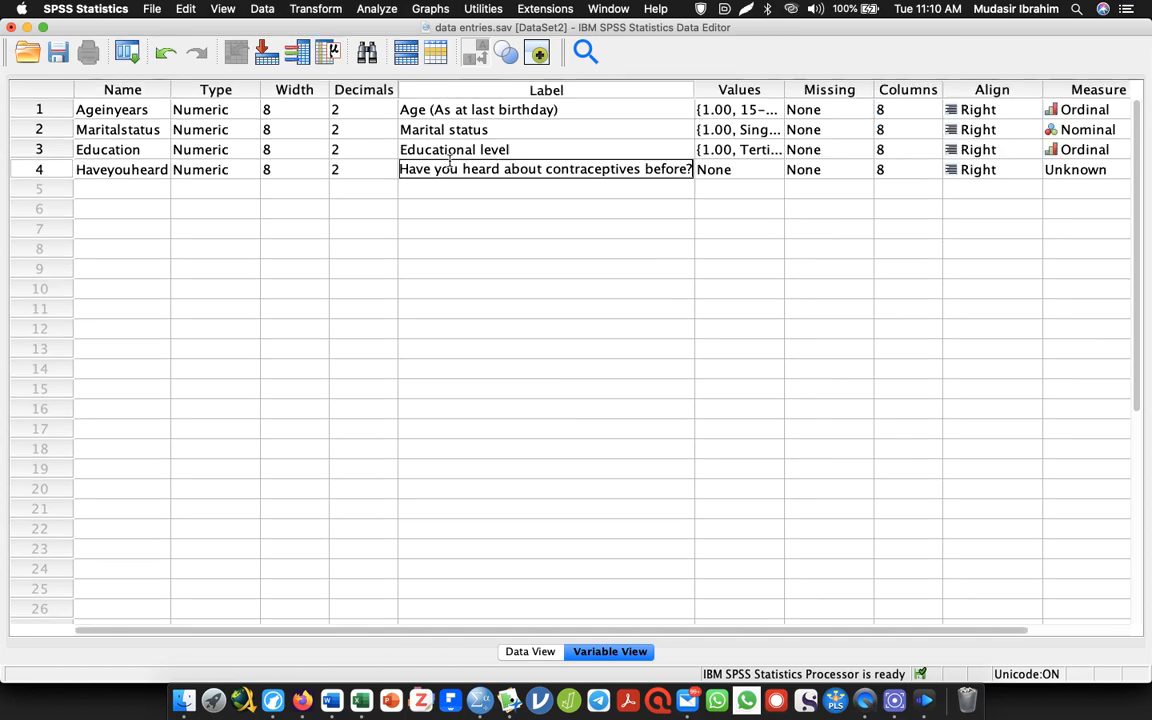
# Define Haveyouheard's value labels as 0 = "No" and 1 = "Yes", and set its measure to Nominal
pyautogui.click(772, 170)
pyautogui.click(774, 172)
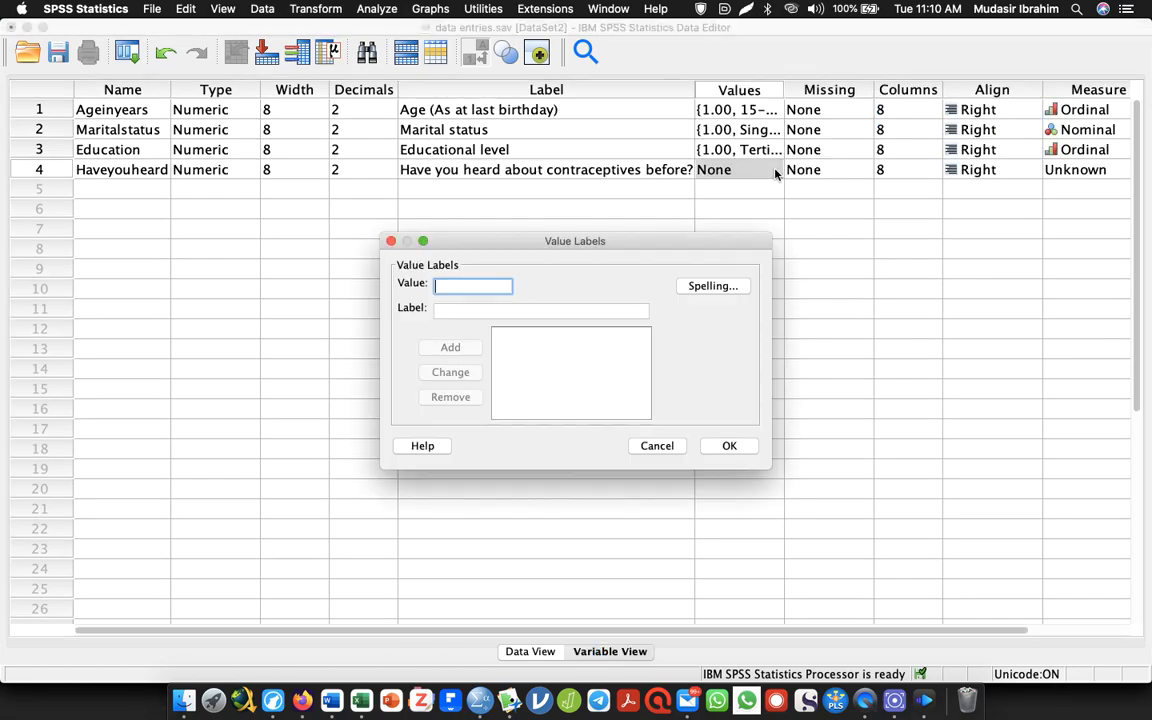
pyautogui.write('0')
pyautogui.press('Tab')
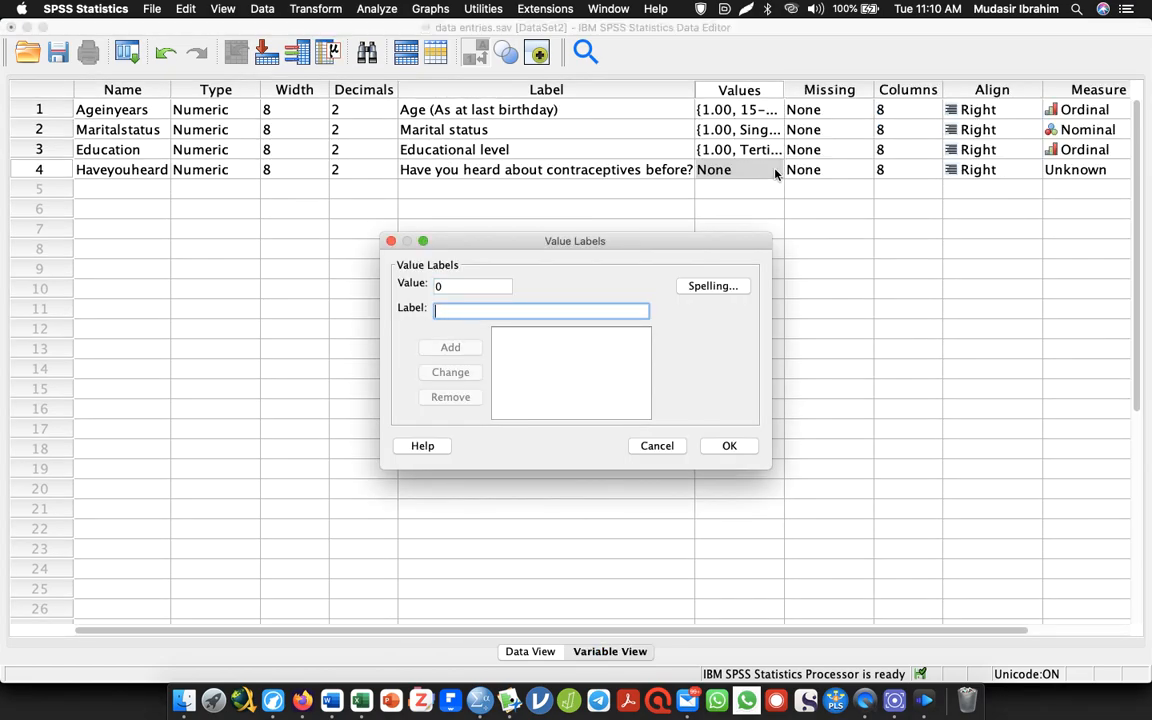
pyautogui.write('No')
pyautogui.press('Return')
pyautogui.write('1')
pyautogui.press('Tab')
pyautogui.write('Yes')
pyautogui.press('Return')
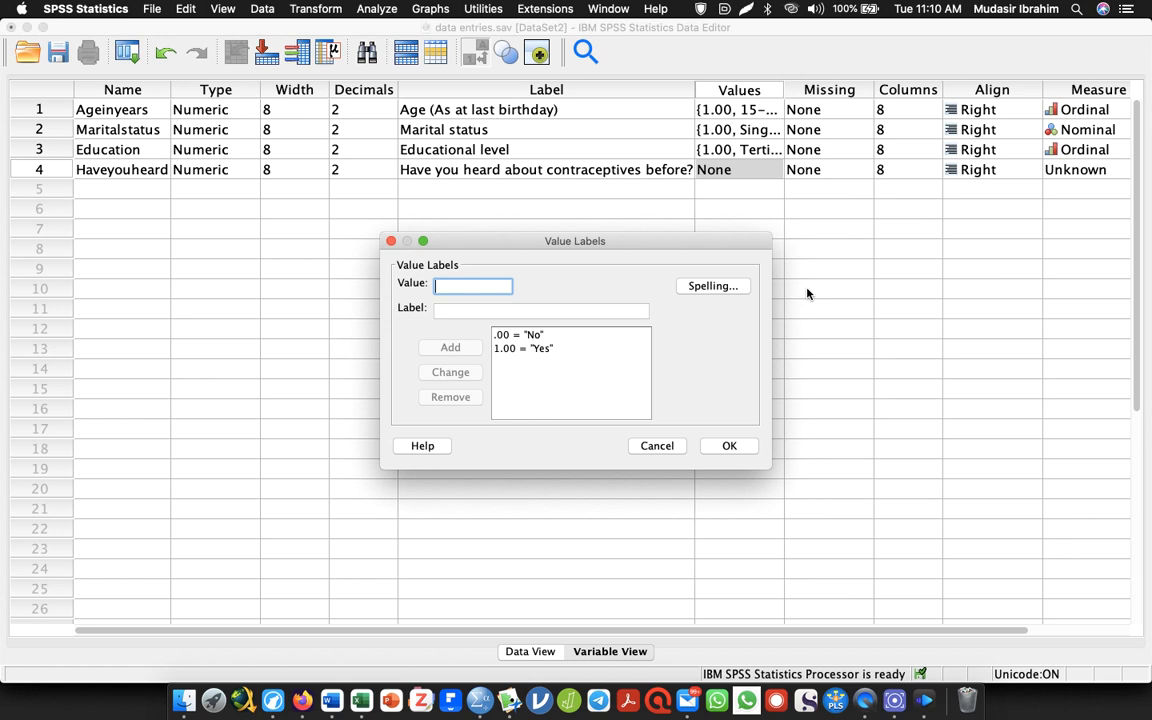
pyautogui.click(729, 445)
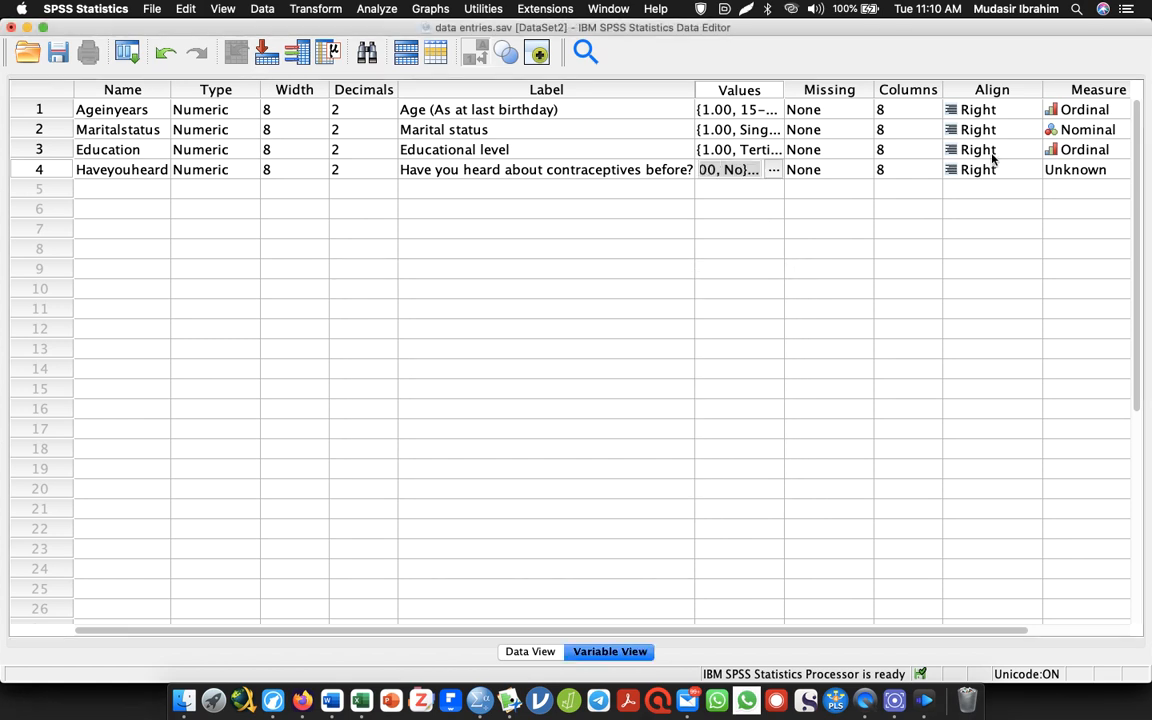
pyautogui.click(1080, 170)
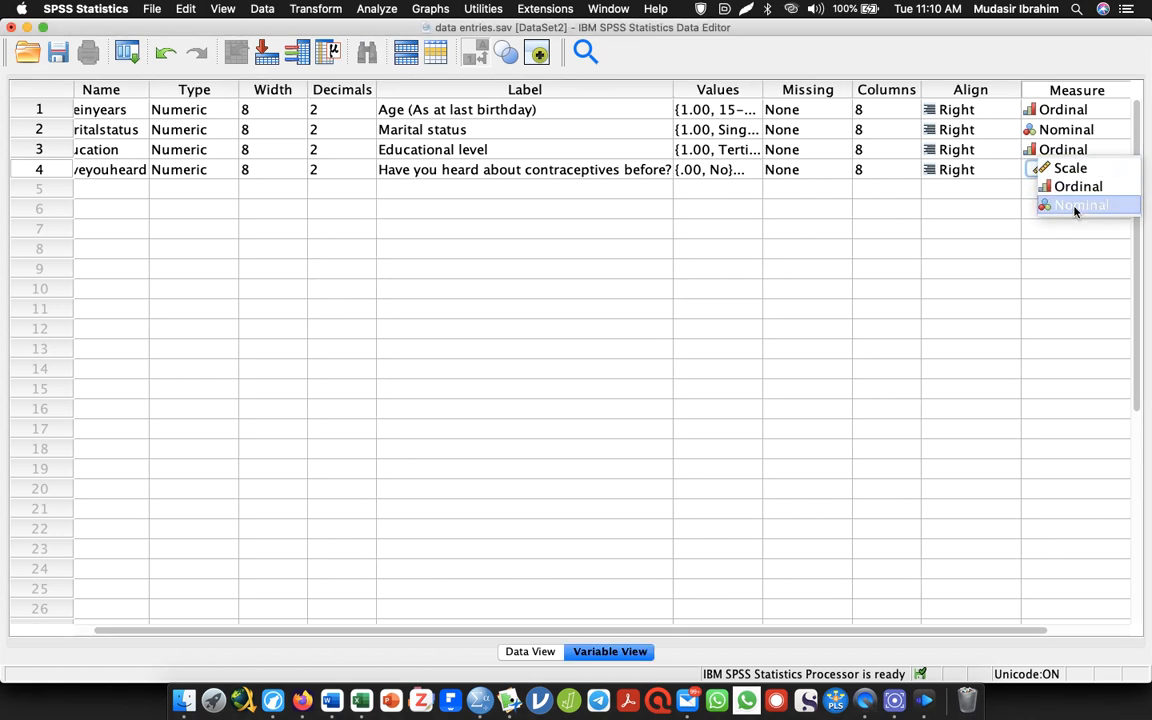
pyautogui.click(1075, 206)
# Add a fifth variable named Source, labelled with "Where/ from whom did you hear about contraception/contraceptive methods?" copied from the Word questionnaire
pyautogui.click(98, 185)
pyautogui.press('super+Tab')
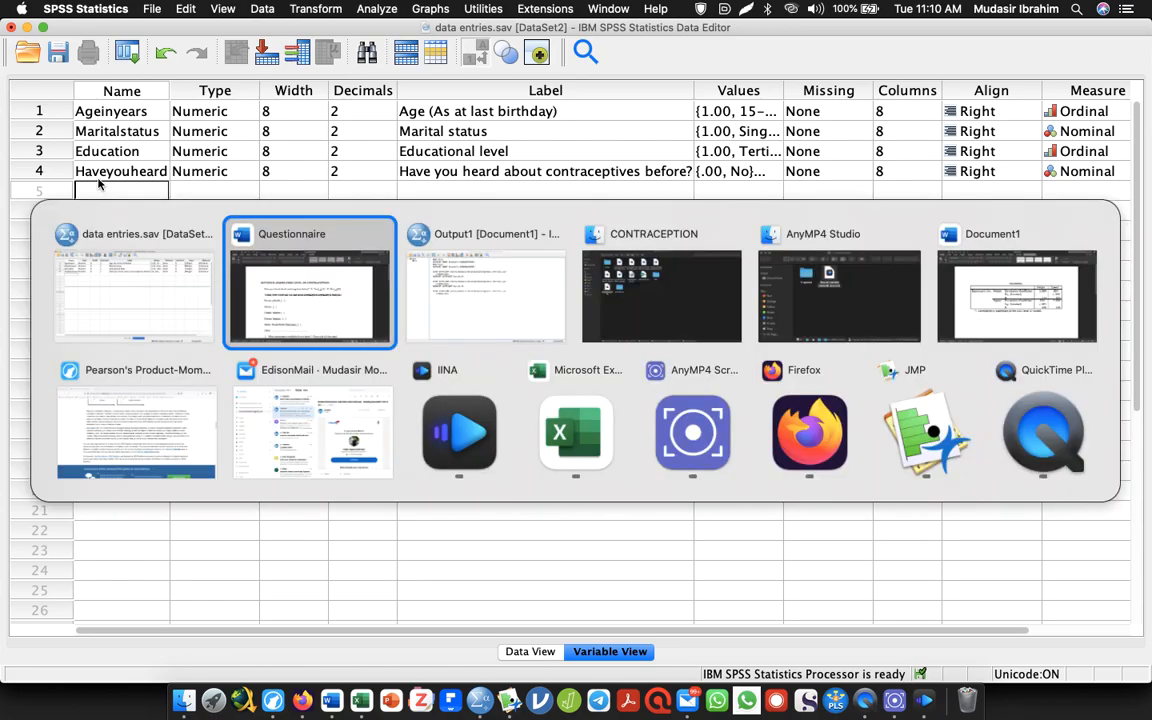
pyautogui.moveTo(240, 340); pyautogui.dragTo(853, 343)
pyautogui.press('super+c')
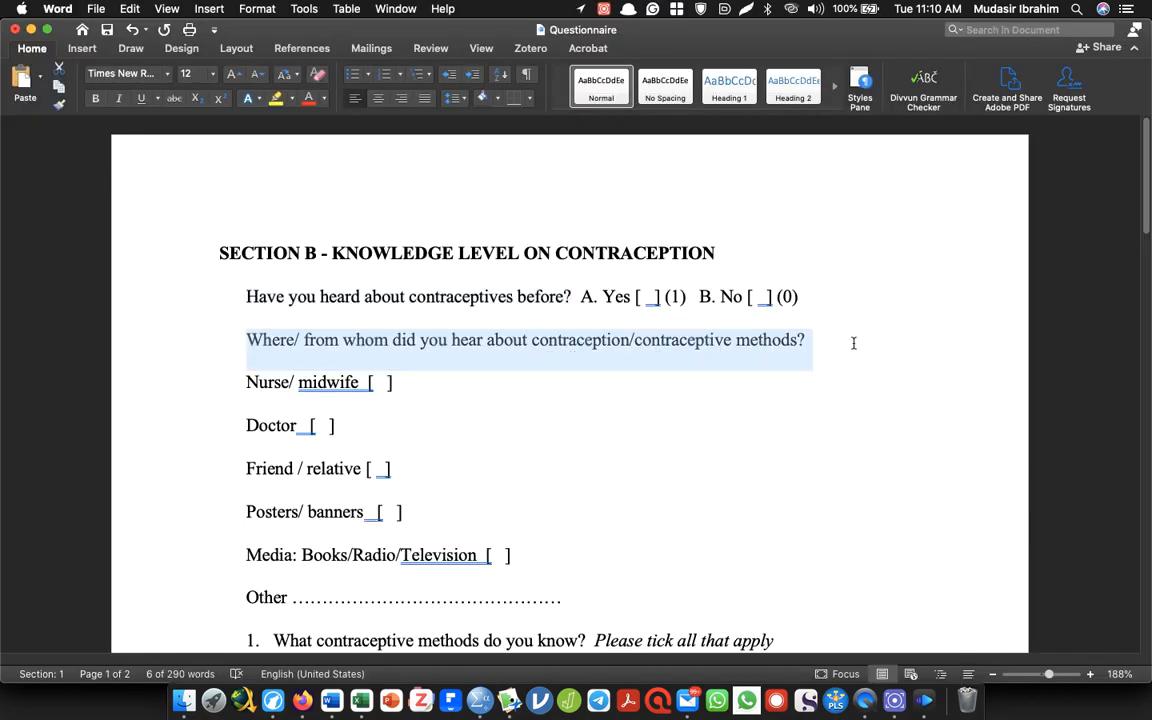
pyautogui.press('super+Tab')
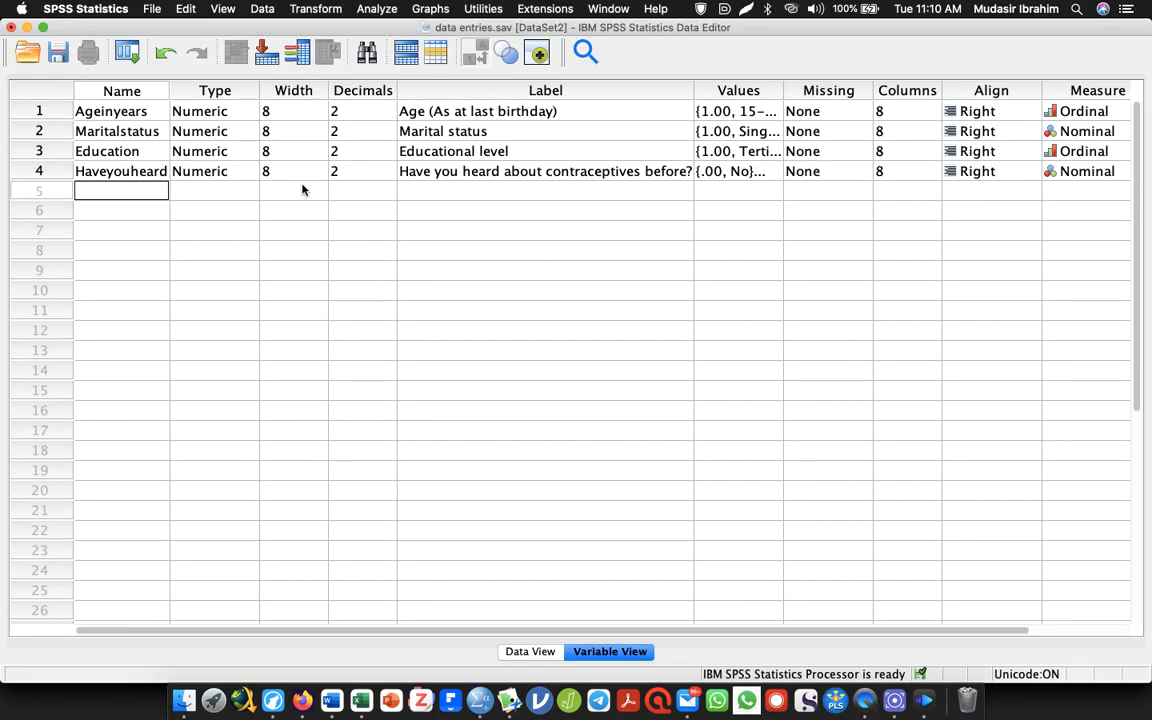
pyautogui.write('Source')
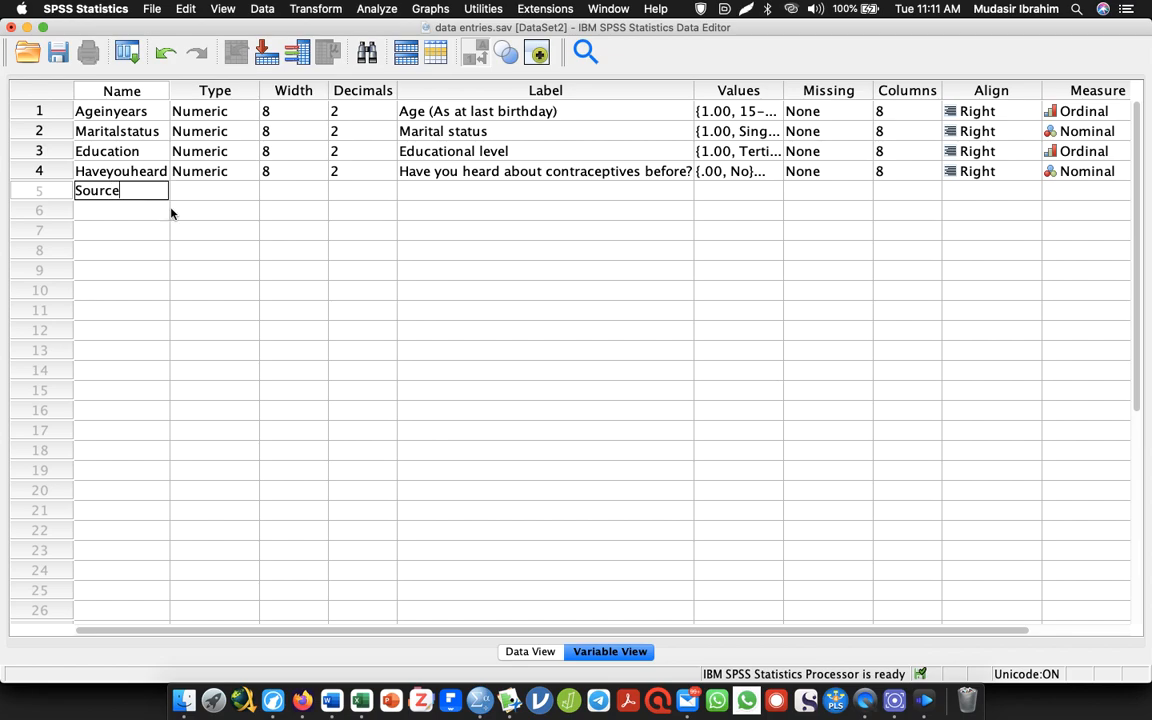
pyautogui.click(471, 191)
pyautogui.press('super+v')
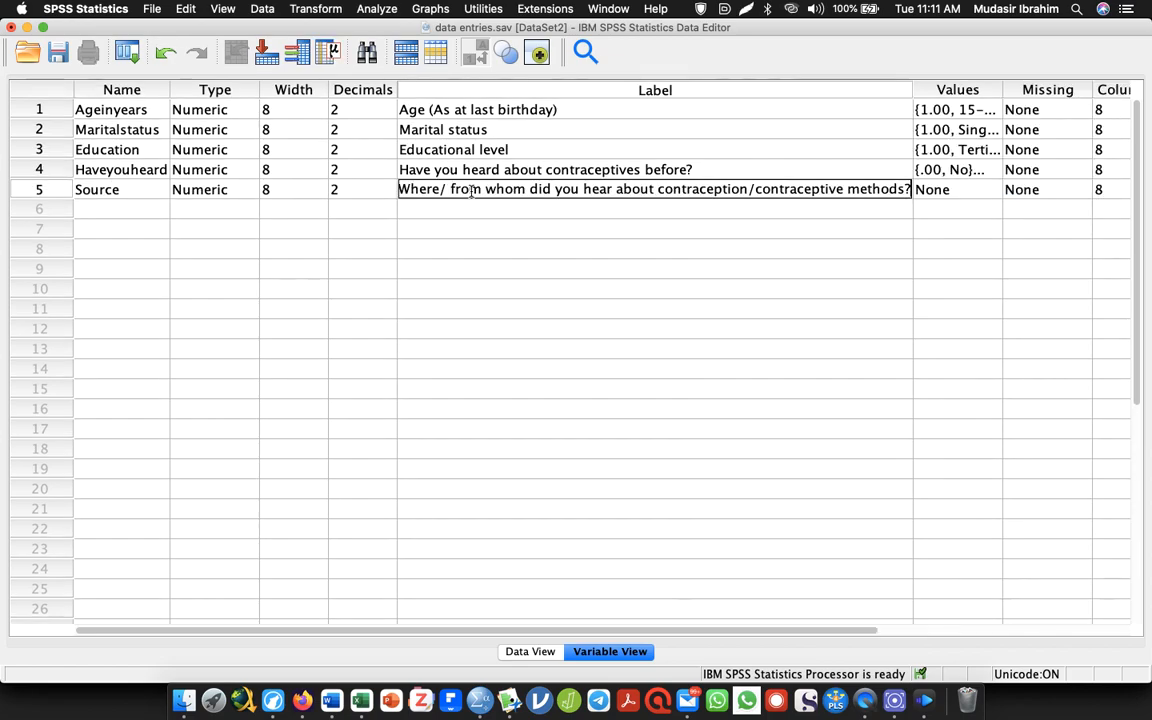
# Check the first source option in the Word questionnaire and add value 1 as "Nurse/midwife" for Source
pyautogui.click(996, 191)
pyautogui.write('1')
pyautogui.press('Tab')
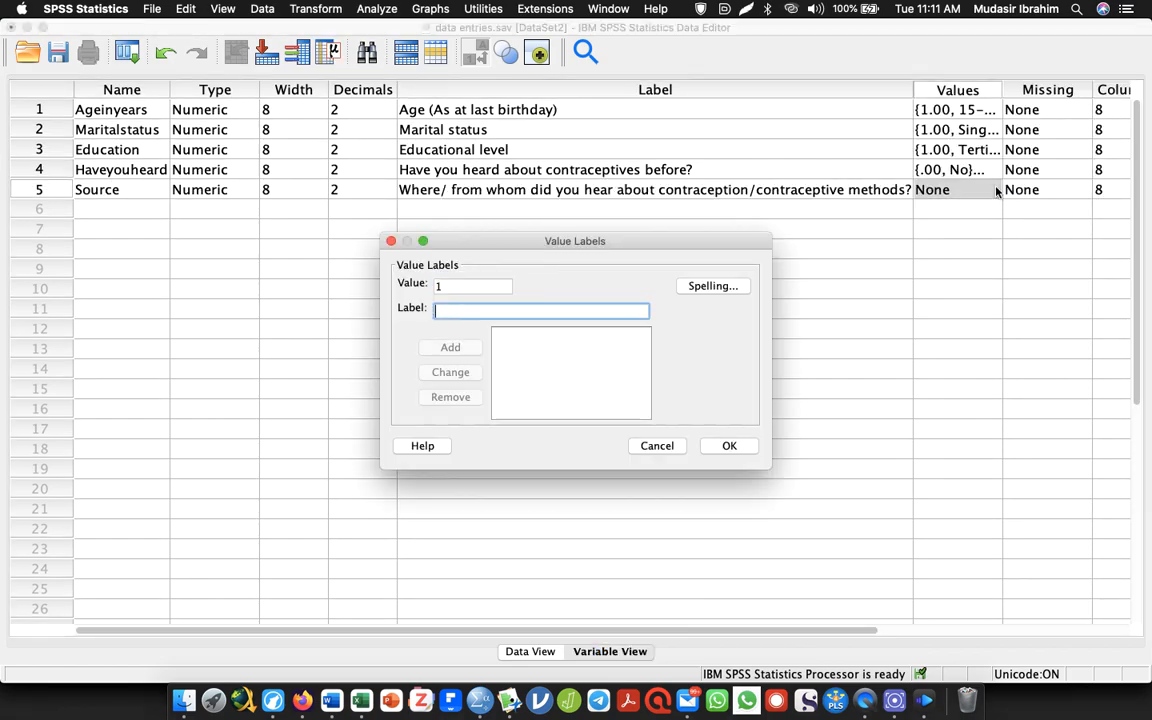
pyautogui.press('super+Tab')
pyautogui.press('super+Tab')
pyautogui.press('super+Tab')
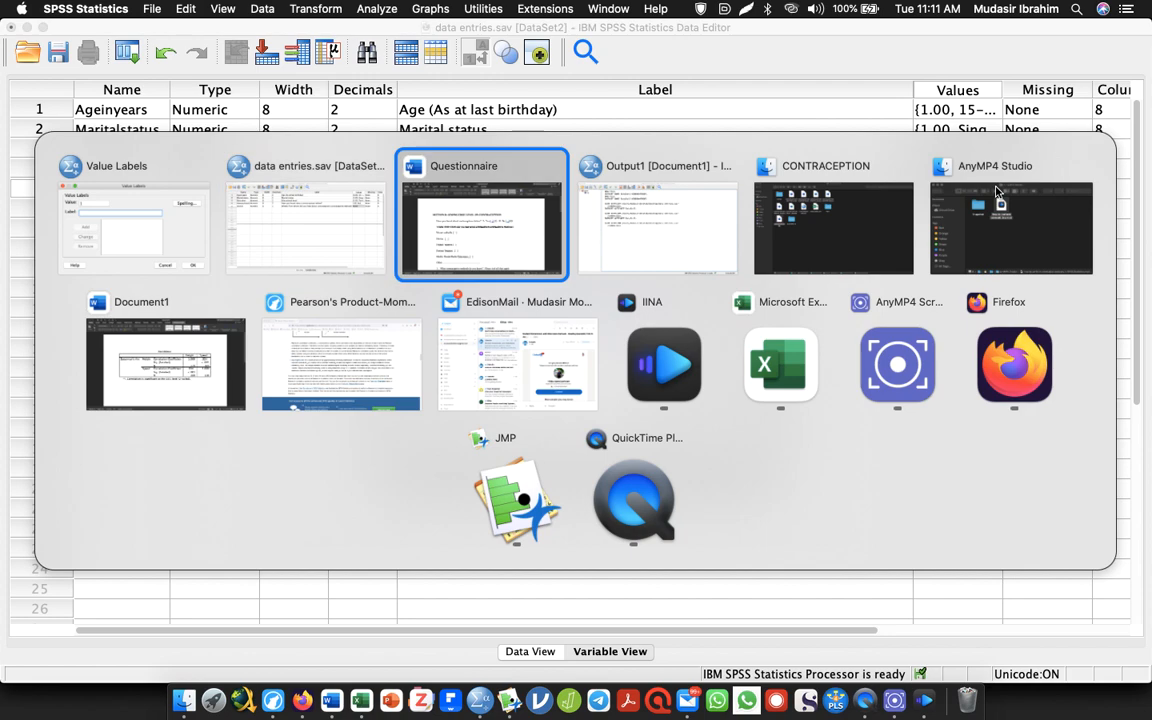
pyautogui.press('shift+super+Tab')
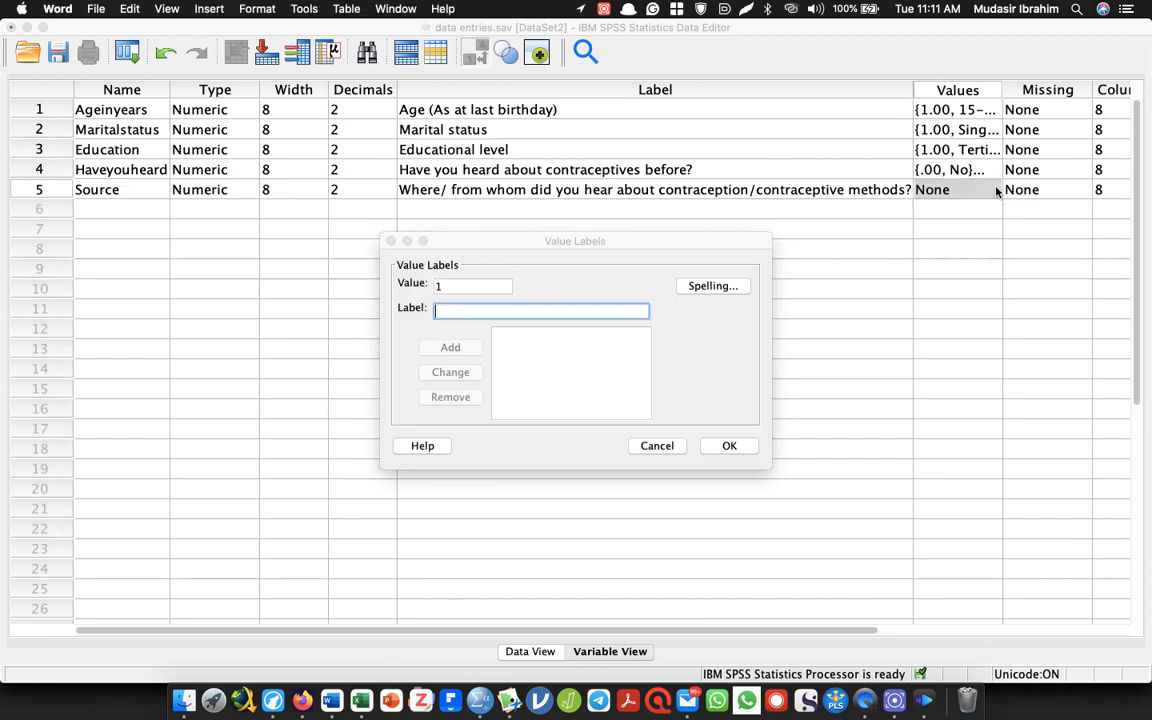
pyautogui.press('super+Tab')
pyautogui.write('Nurses')
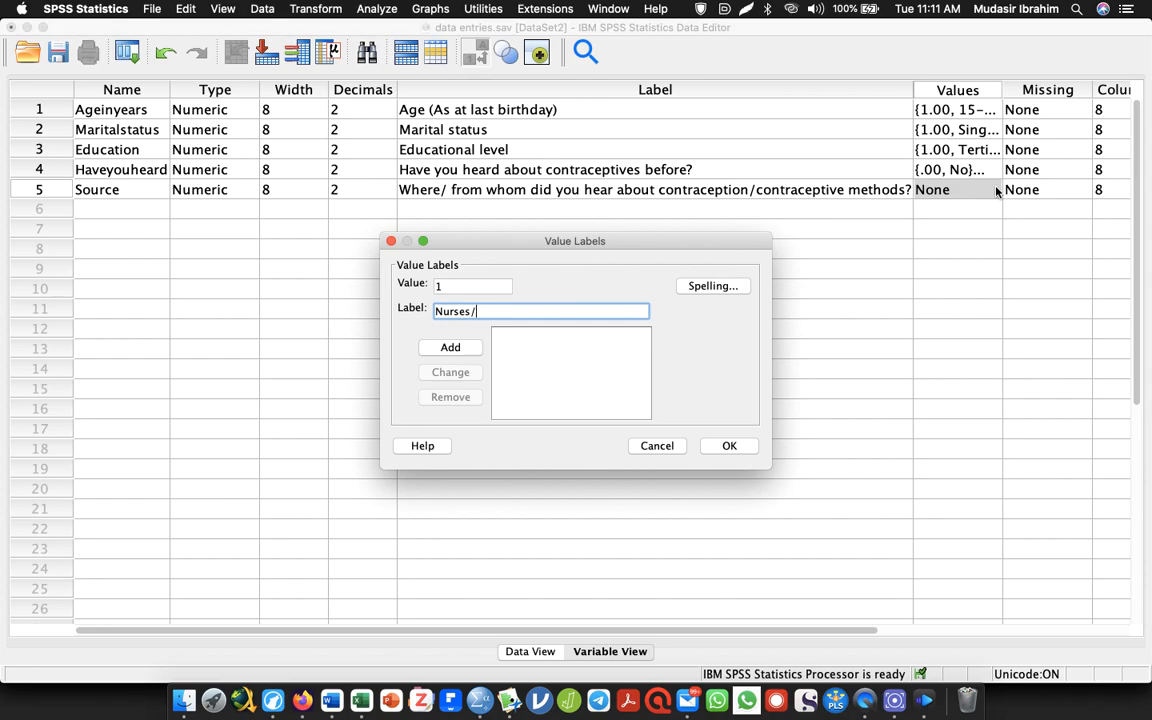
pyautogui.press('BackSpace')
pyautogui.write('/ midwife')
pyautogui.press('Return')
# Check the second source option in the Word questionnaire and add value 2 as "Doctor" for Source
pyautogui.press('super+Tab')
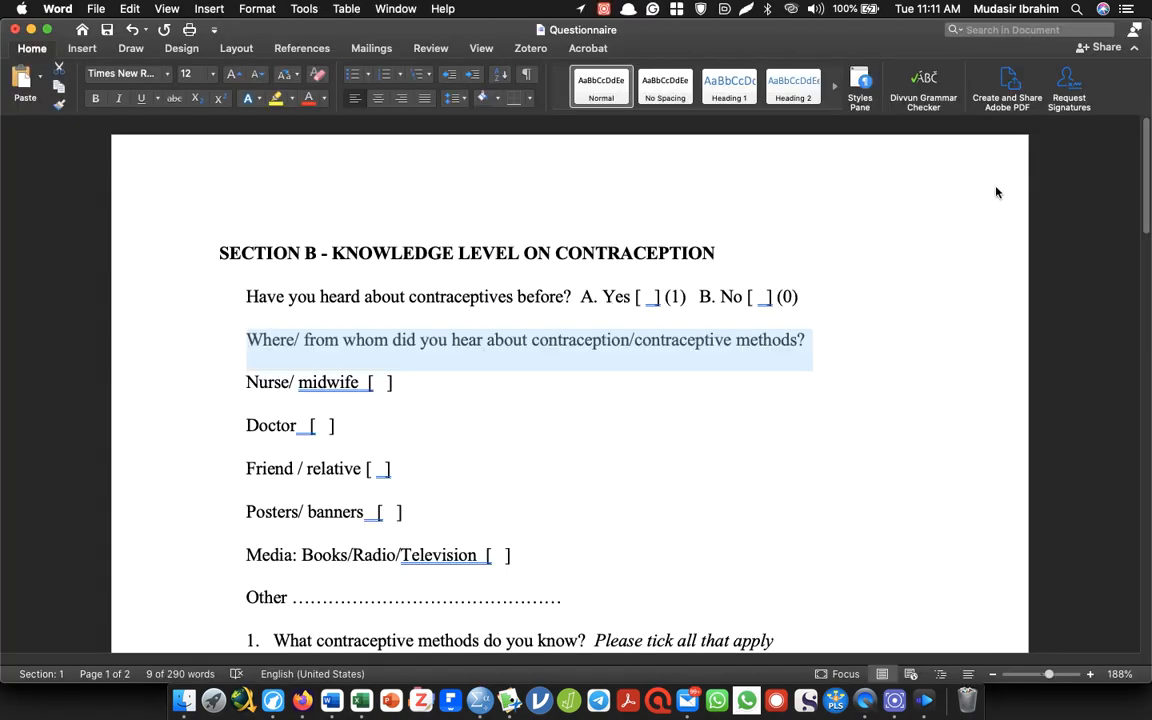
pyautogui.press('super+Tab')
pyautogui.write('Doctor')
pyautogui.press('Return')
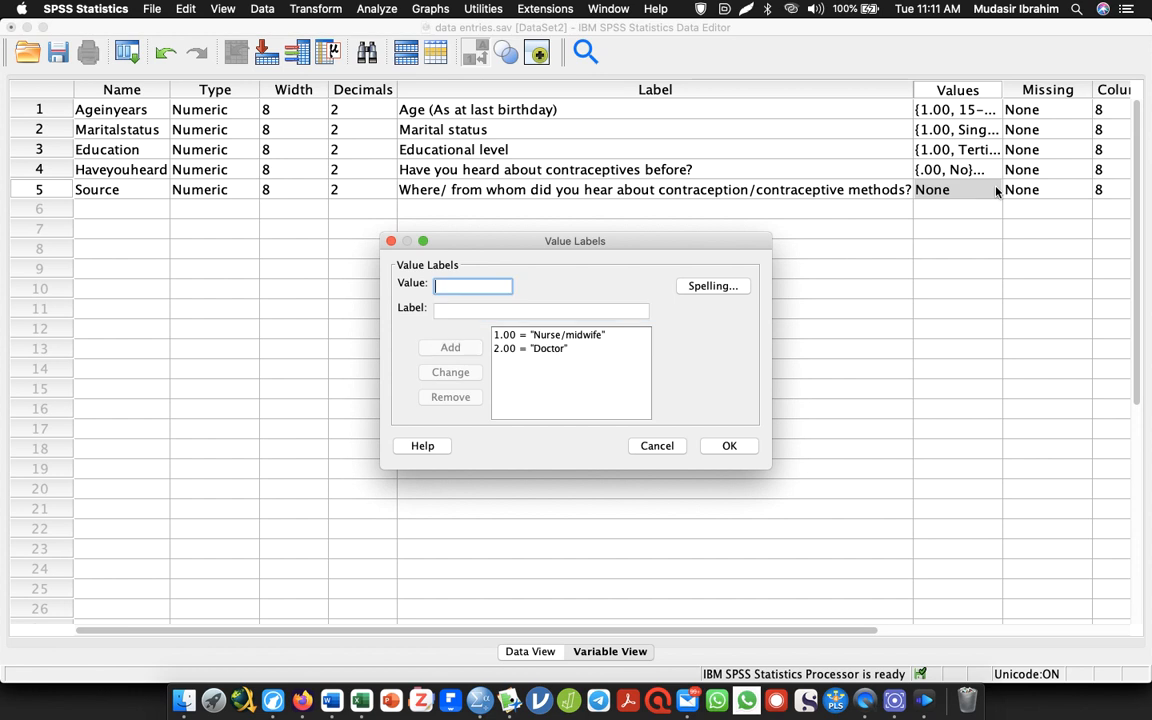
# Check the third source option in the Word questionnaire and add value 3 as "Friend/relative" for Source
pyautogui.write('3')
pyautogui.press('Tab')
pyautogui.press('super+Tab')
pyautogui.press('super+Tab')
pyautogui.write('Friend')
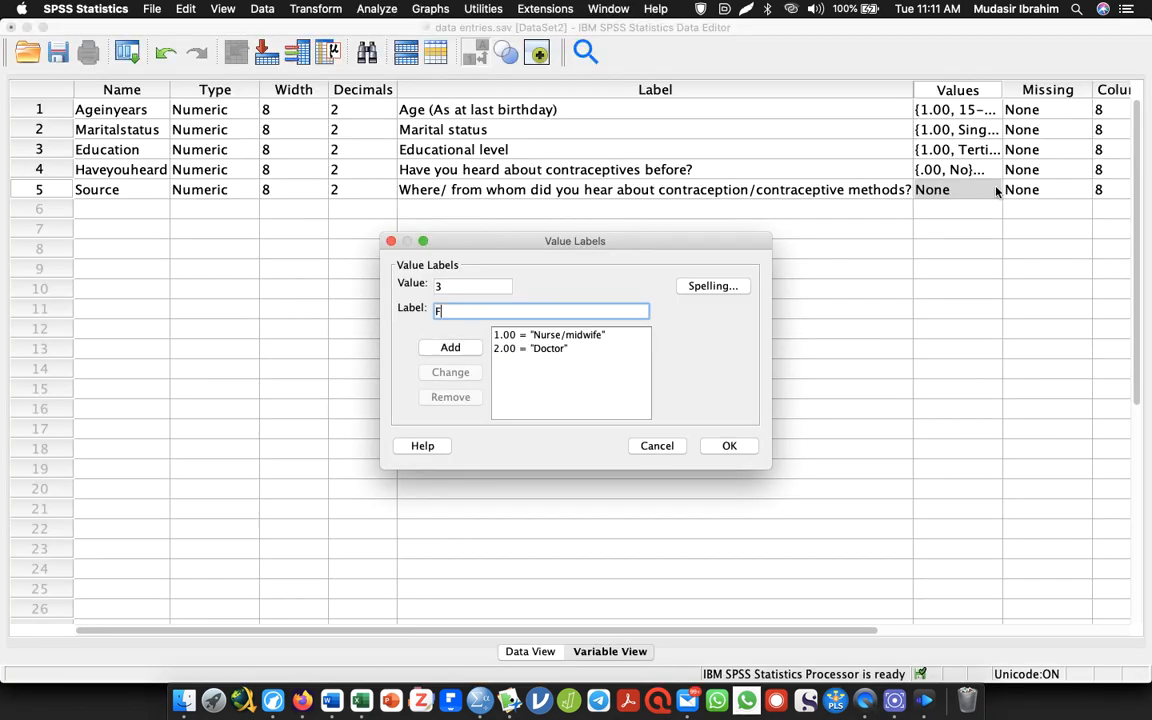
pyautogui.write('relative')
pyautogui.press('Return')
# Check the fourth source option in the Word questionnaire and add value 4 as "Posters/banners" for Source
pyautogui.write('4')
pyautogui.press('Tab')
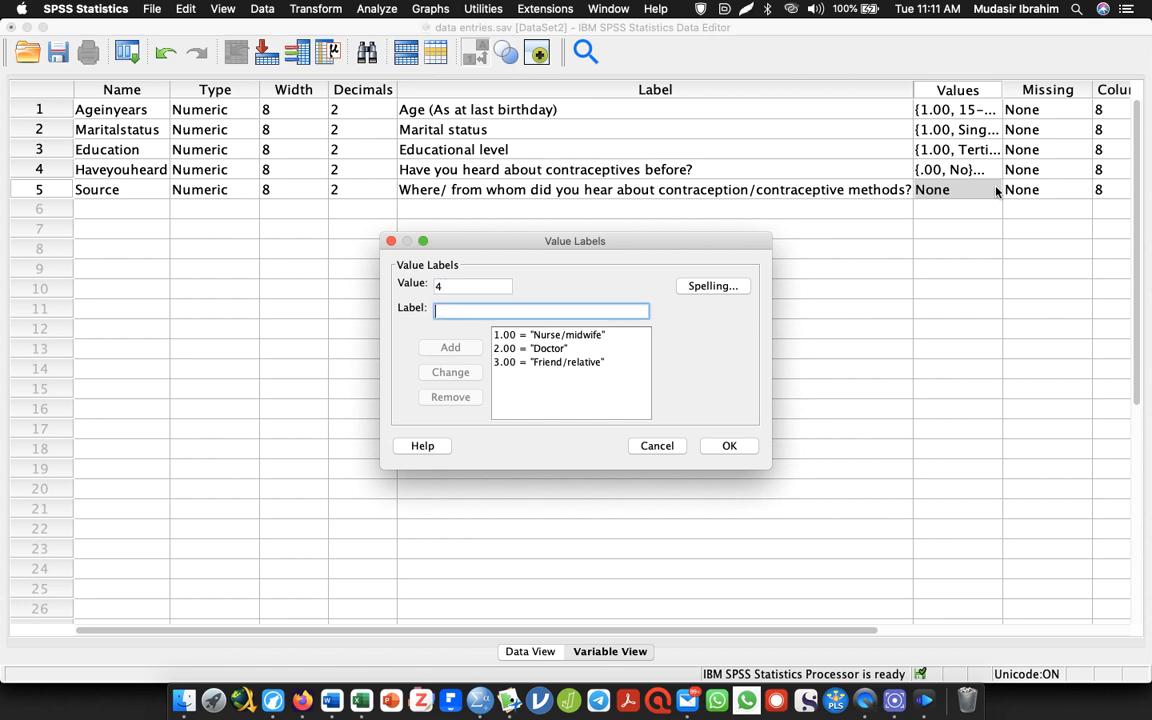
pyautogui.press('super+Tab')
pyautogui.press('super+Tab')
pyautogui.write('Post')
pyautogui.press('super+Tab')
pyautogui.press('super+Tab')
pyautogui.write('ers/na')
pyautogui.press('BackSpace')
pyautogui.press('BackSpace')
pyautogui.write('banners')
pyautogui.press('Return')
# Check the media option in the Word questionnaire and add value 5 as "Media (Books/Radio/TV)" for Source
pyautogui.write('5')
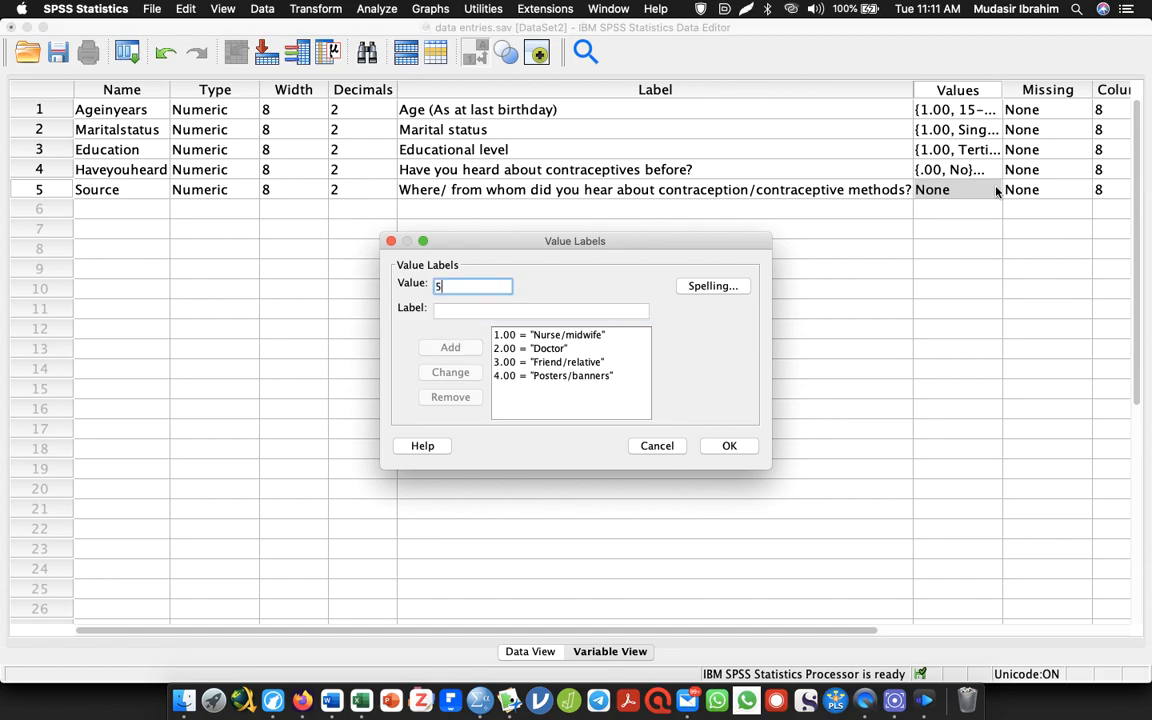
pyautogui.press('Tab')
pyautogui.press('super+Tab')
pyautogui.press('super+Tab')
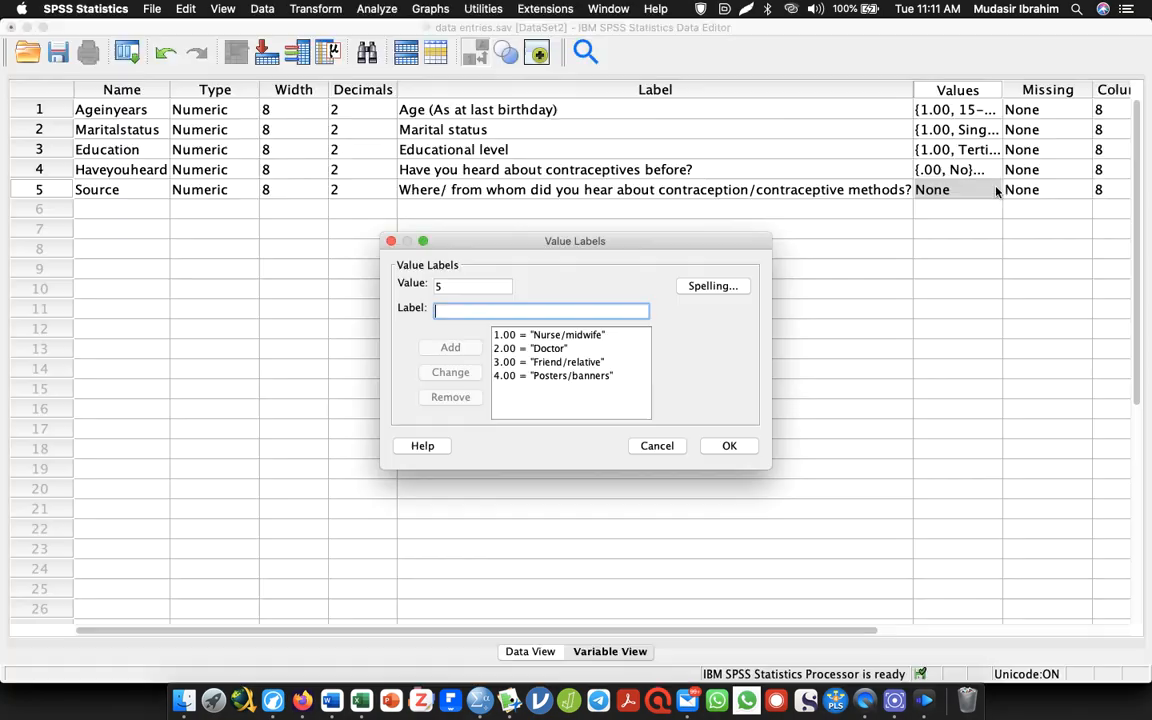
pyautogui.write('Media')
pyautogui.press('super+Tab')
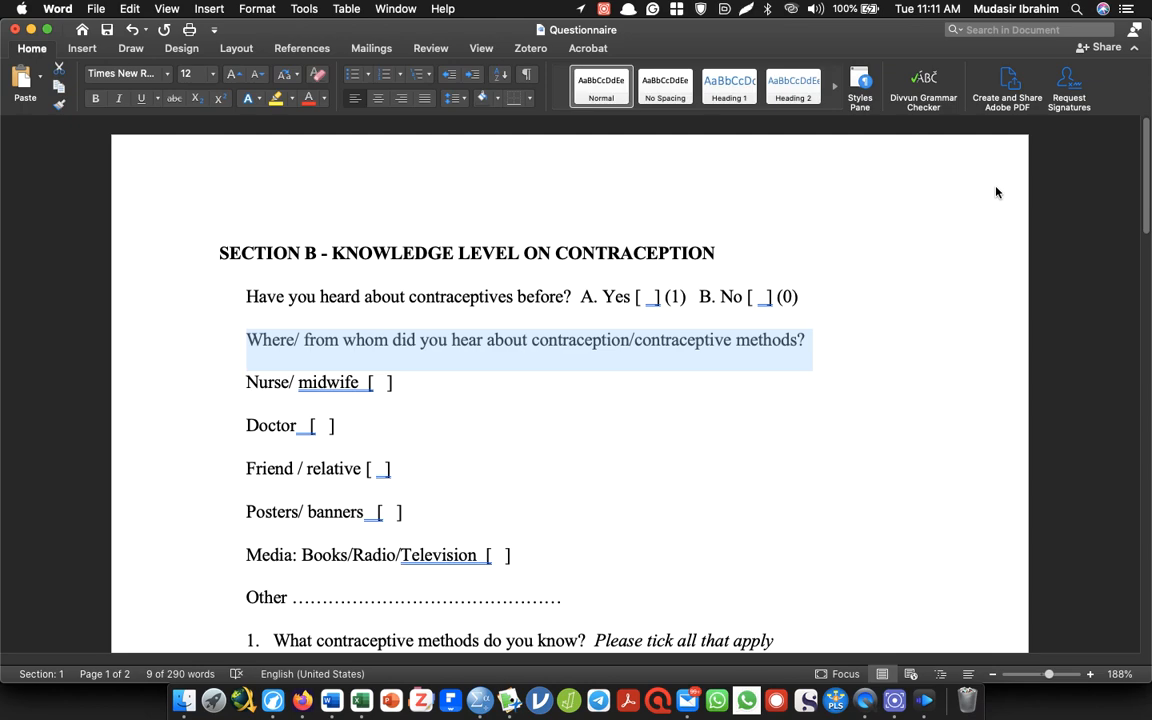
pyautogui.press('super+Tab')
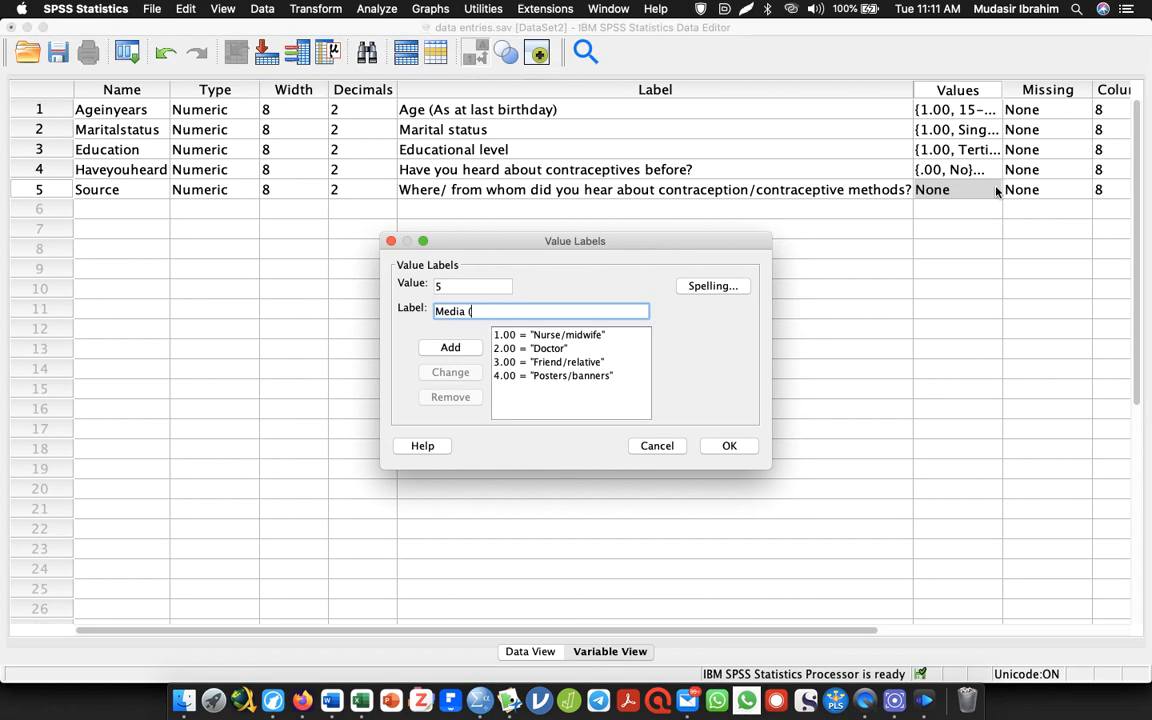
pyautogui.press('super+Tab')
pyautogui.press('super+Tab')
pyautogui.write('(Books/Radio')
pyautogui.press('super+Tab')
pyautogui.press('super+Tab')
pyautogui.write('/TV)')
pyautogui.press('Return')
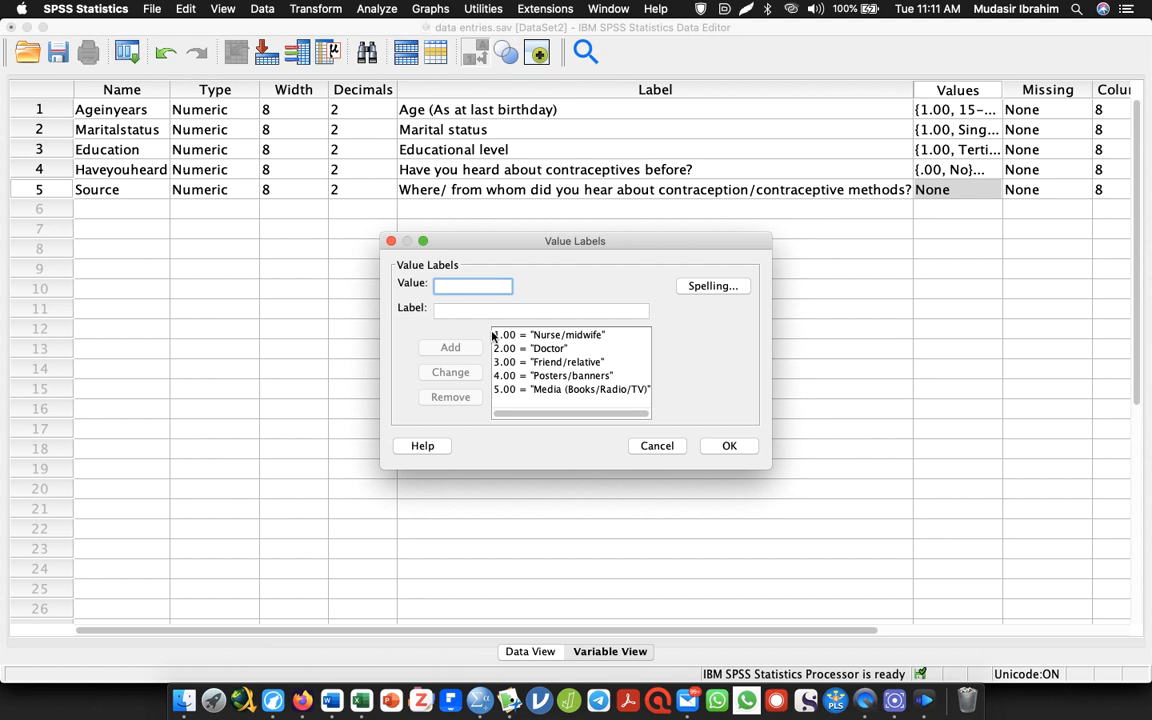
# Add value 6 as "Other (specify)" for Source and apply the value labels
pyautogui.write('6')
pyautogui.press('Tab')
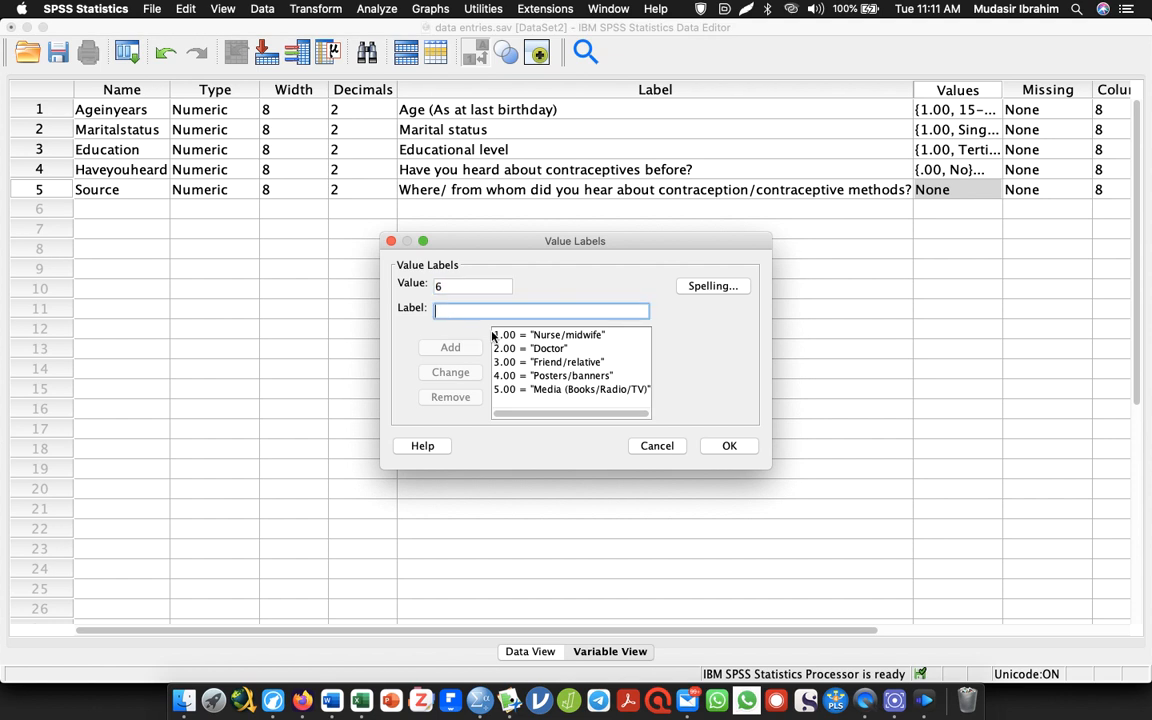
pyautogui.write('Other (specifi')
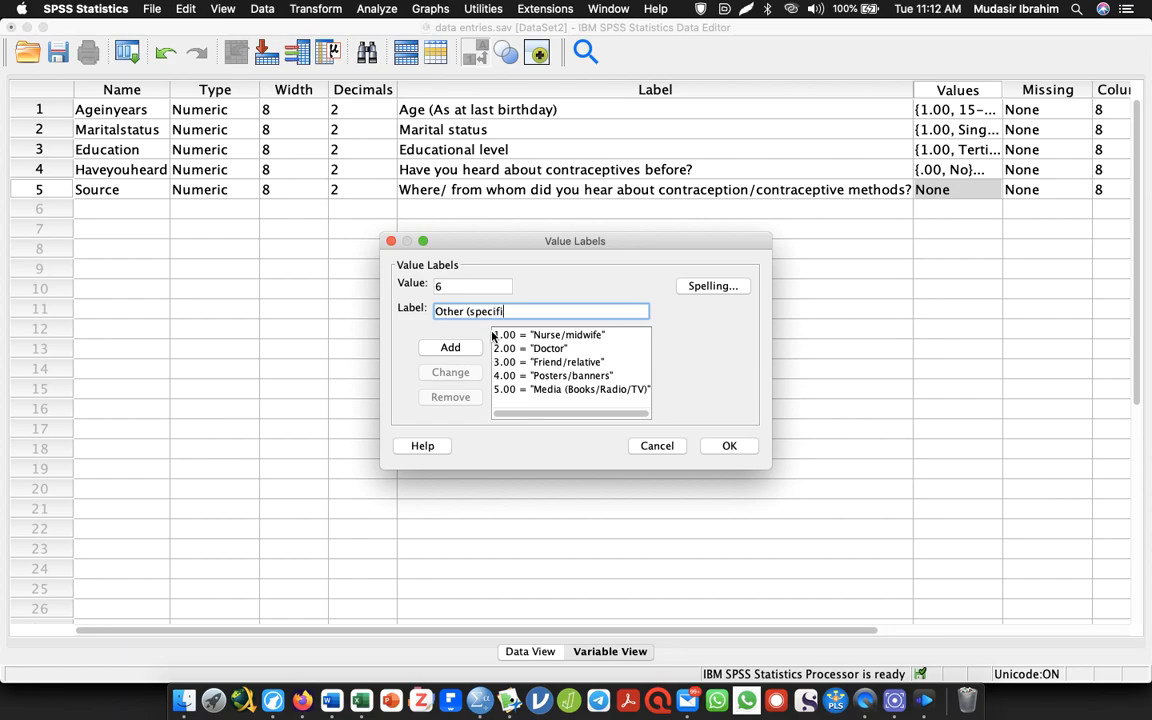
pyautogui.write('y)')
pyautogui.press('Return')
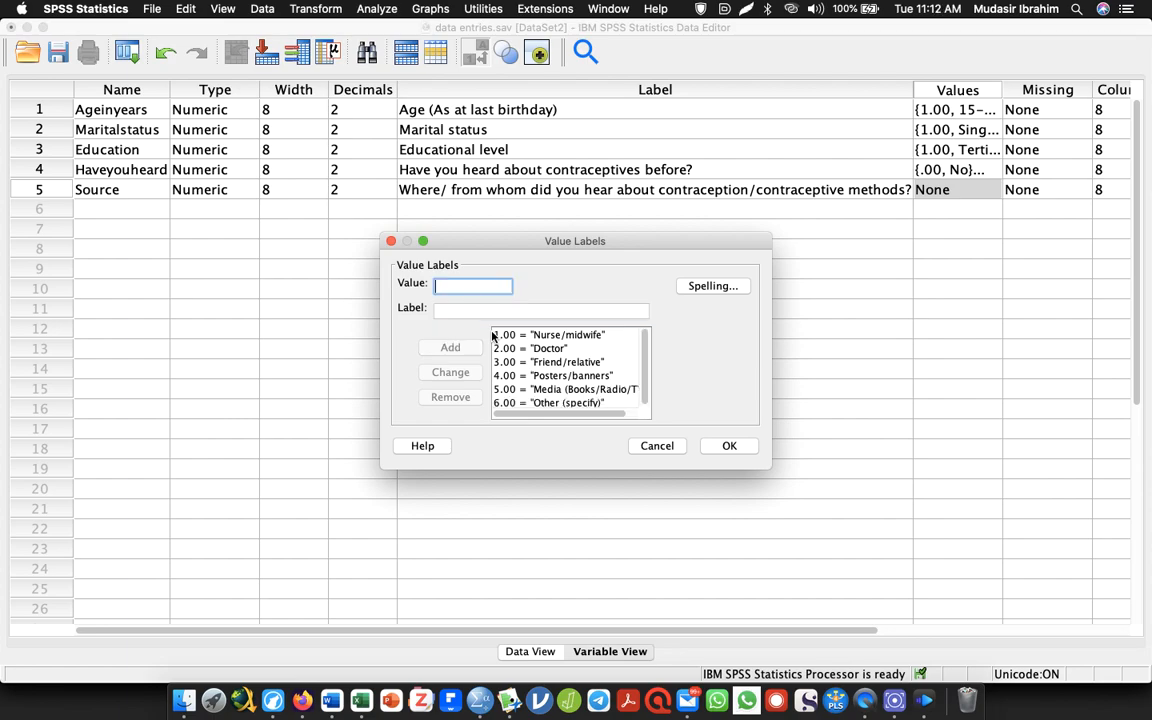
pyautogui.click(729, 446)
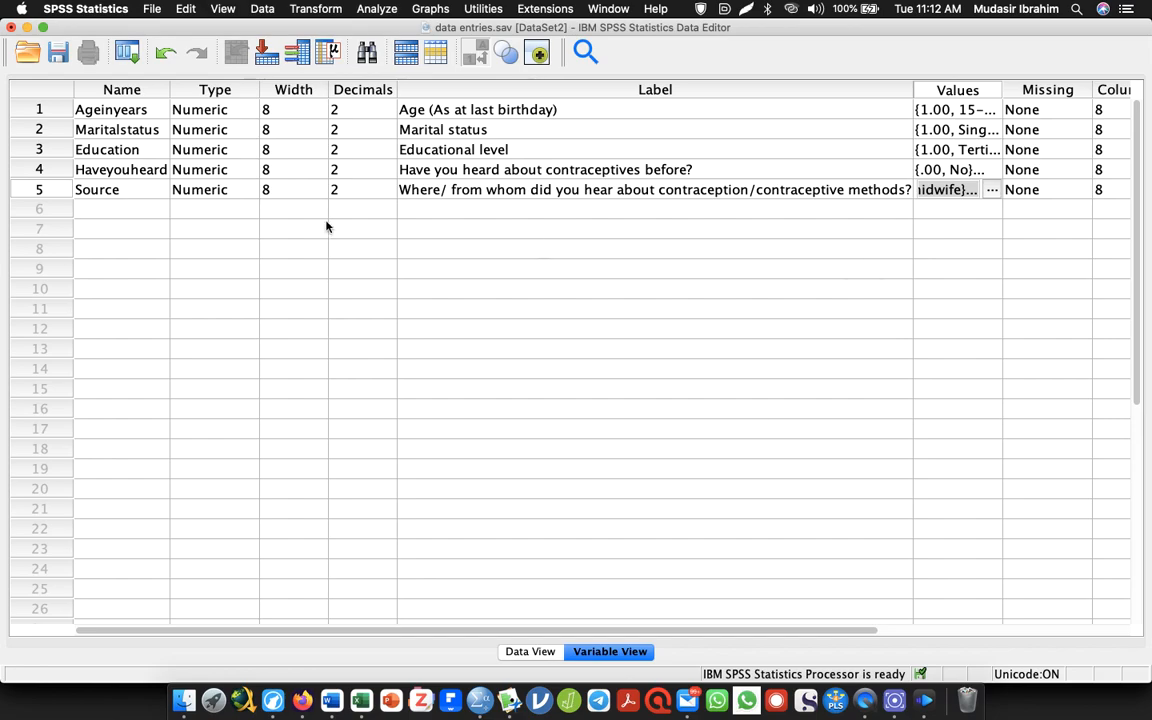
# Add a new variable named Otherspecify in row 6, below Source
pyautogui.click(124, 208)
pyautogui.write('Otherspe')
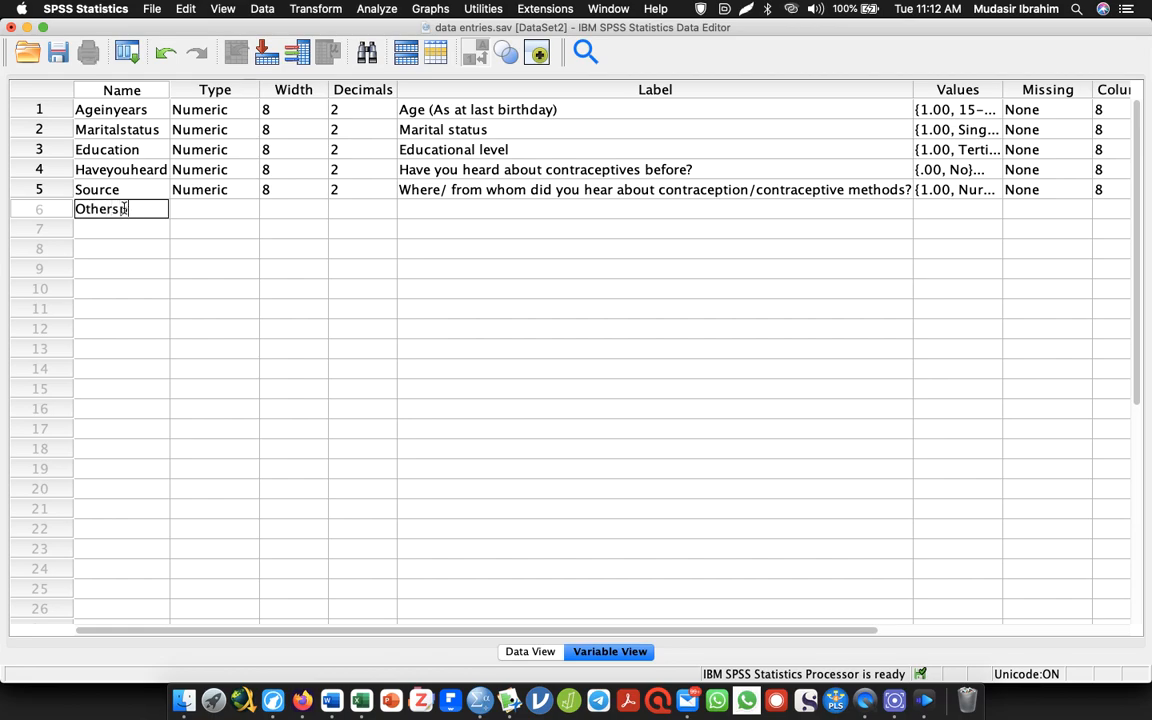
pyautogui.write('cify')
pyautogui.press('Return')
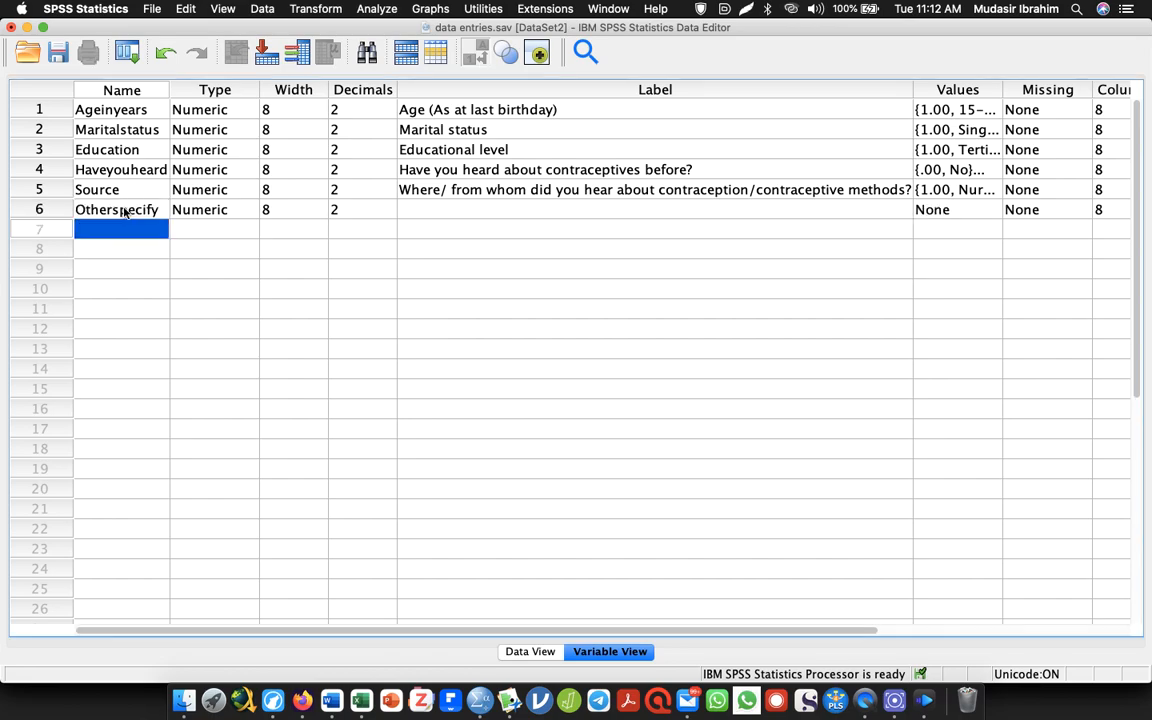
# Change the Otherspecify variable's type to String with 800 characters
pyautogui.click(255, 213)
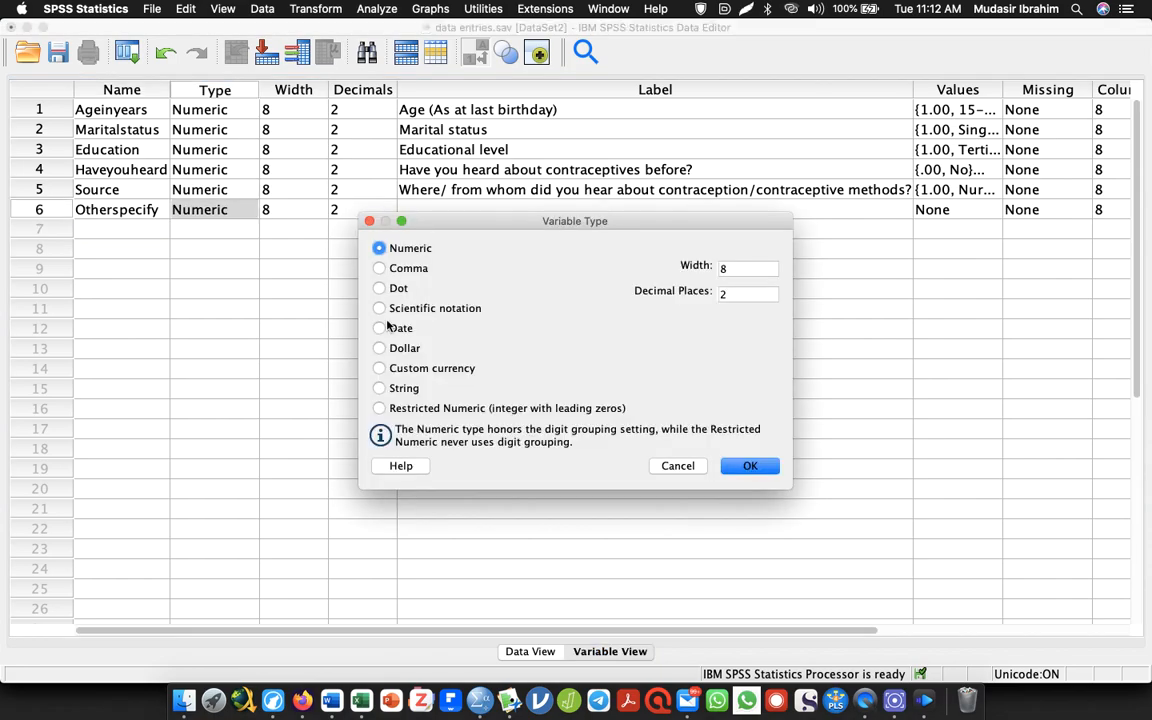
pyautogui.click(379, 388)
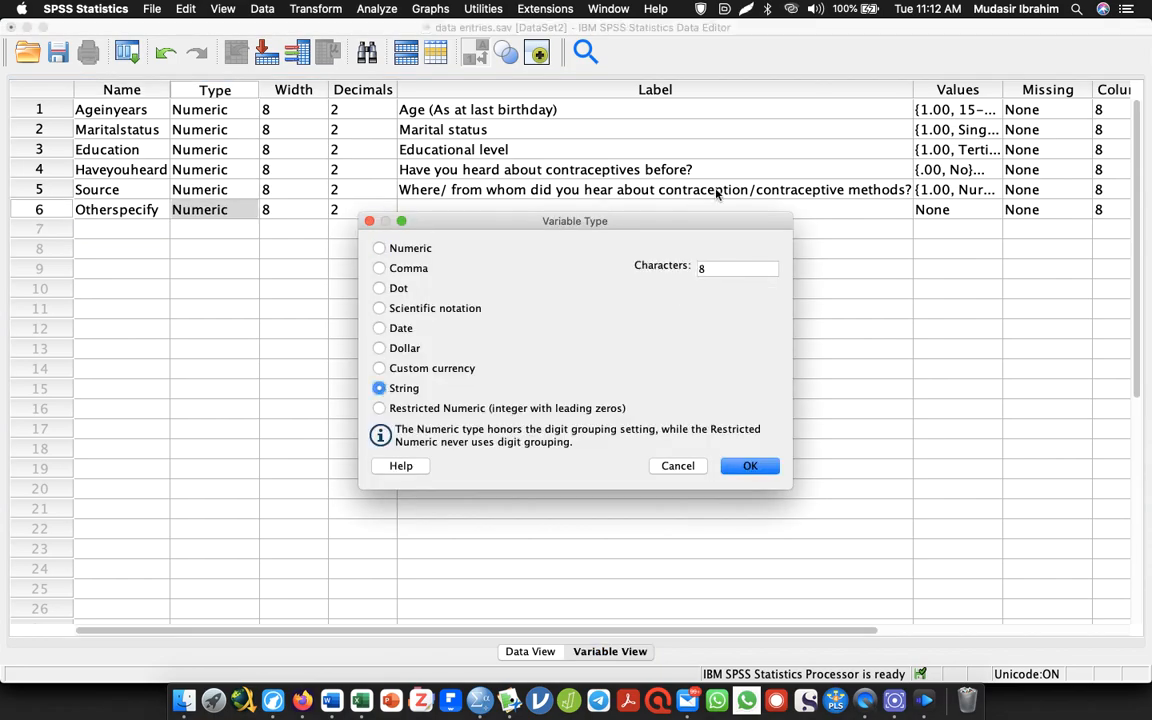
pyautogui.click(764, 270)
pyautogui.write('00')
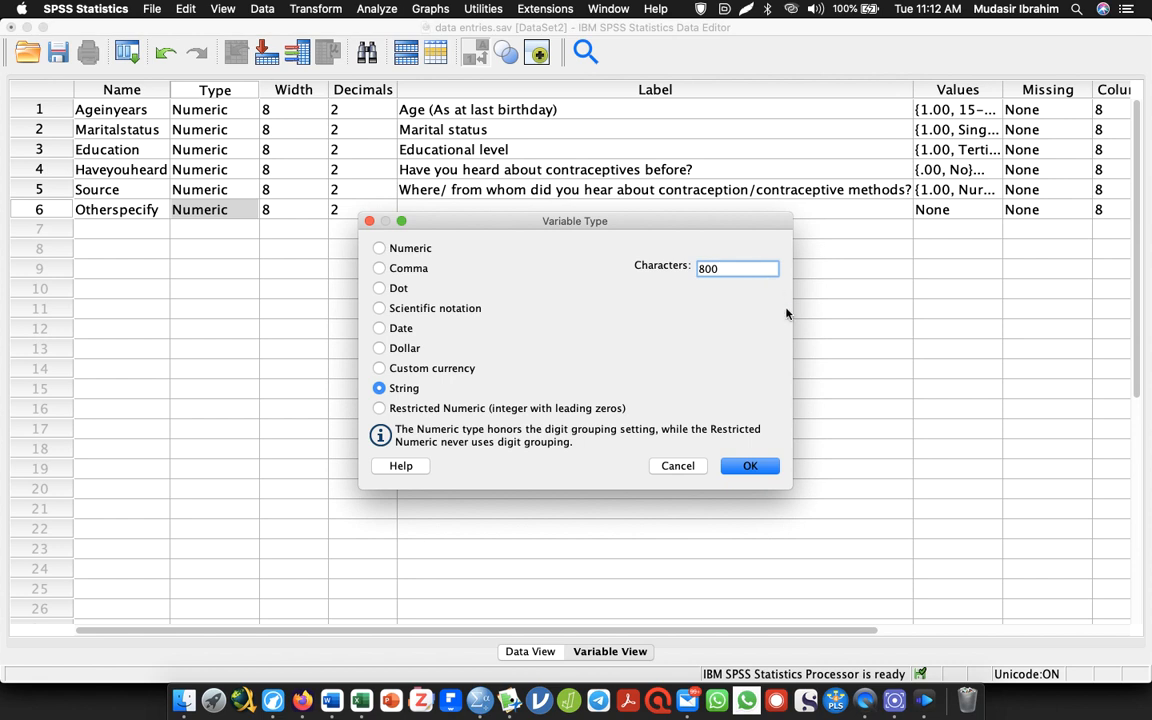
pyautogui.click(746, 467)
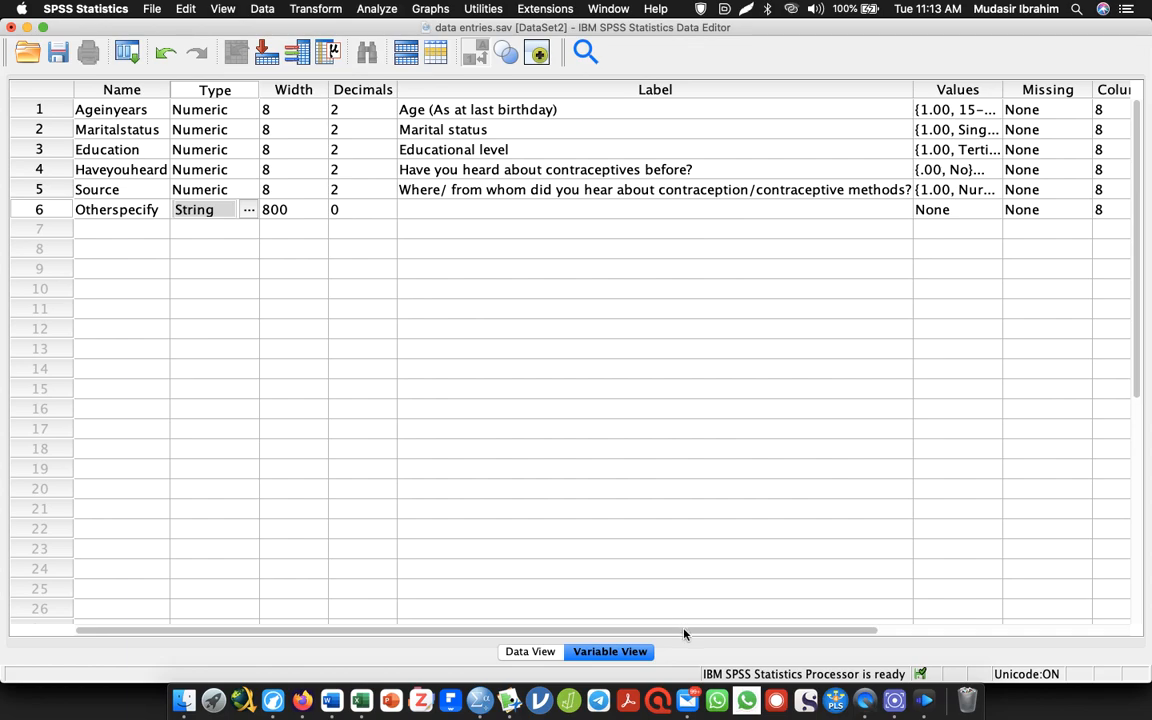
# Set the measurement level of Source to Nominal and save the data file
pyautogui.moveTo(684, 633); pyautogui.dragTo(877, 535)
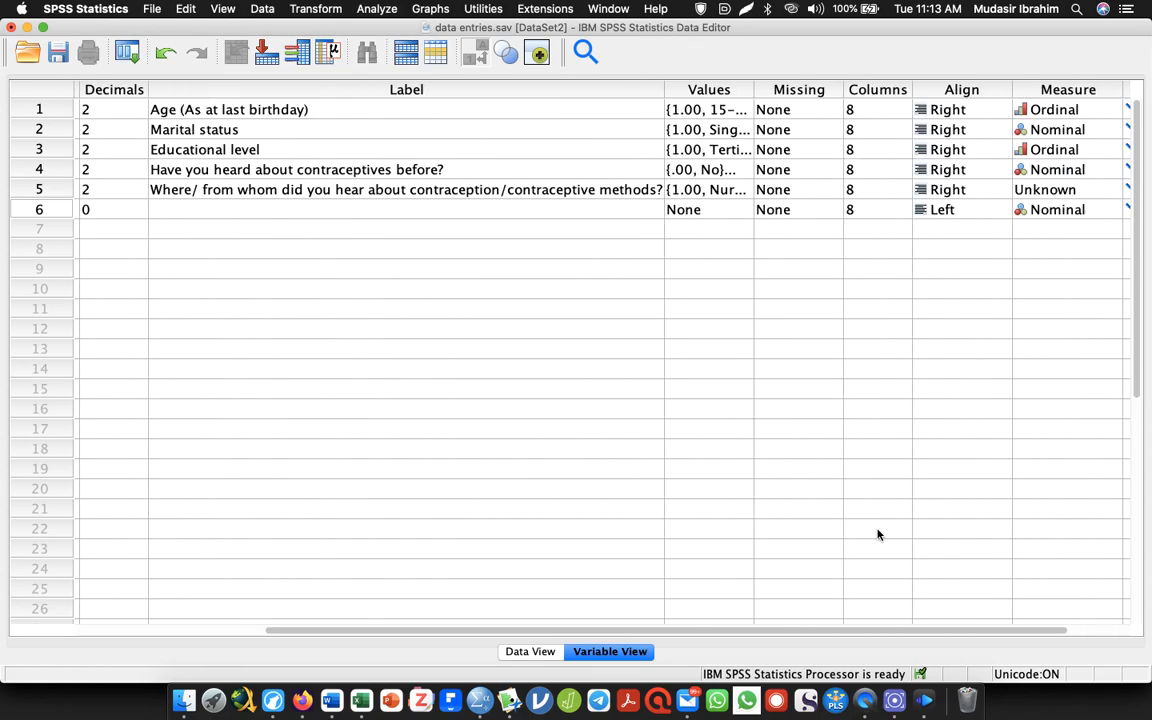
pyautogui.hscroll(3, 877, 535)
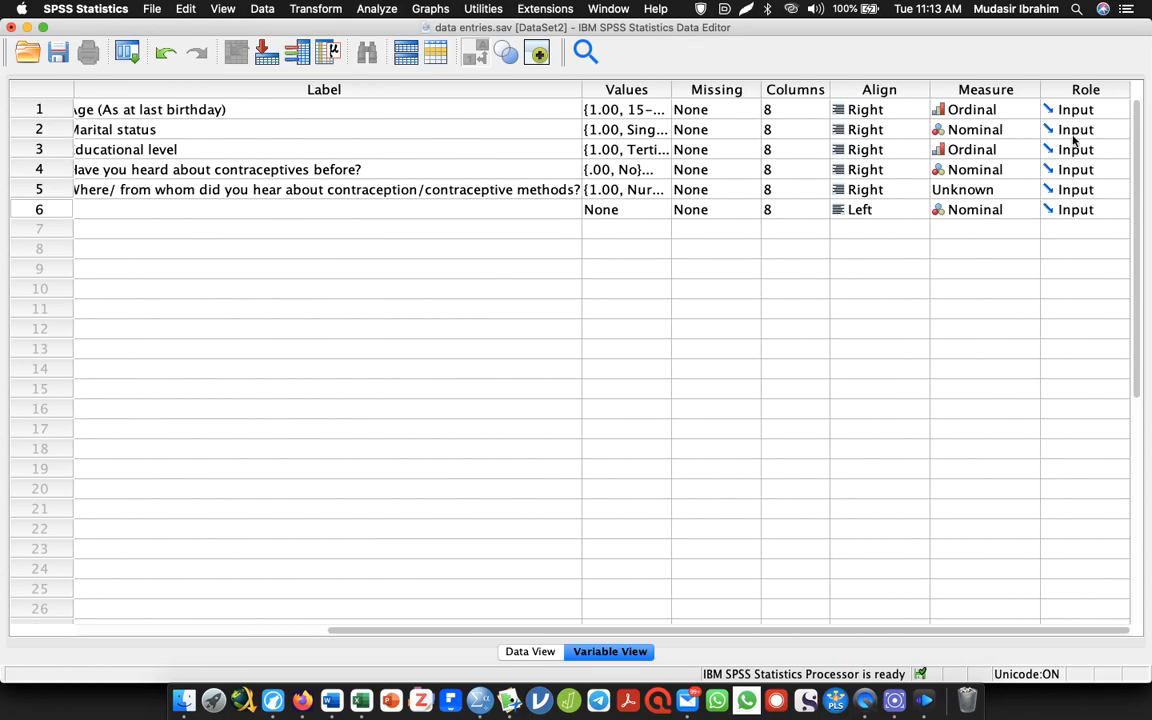
pyautogui.click(1024, 195)
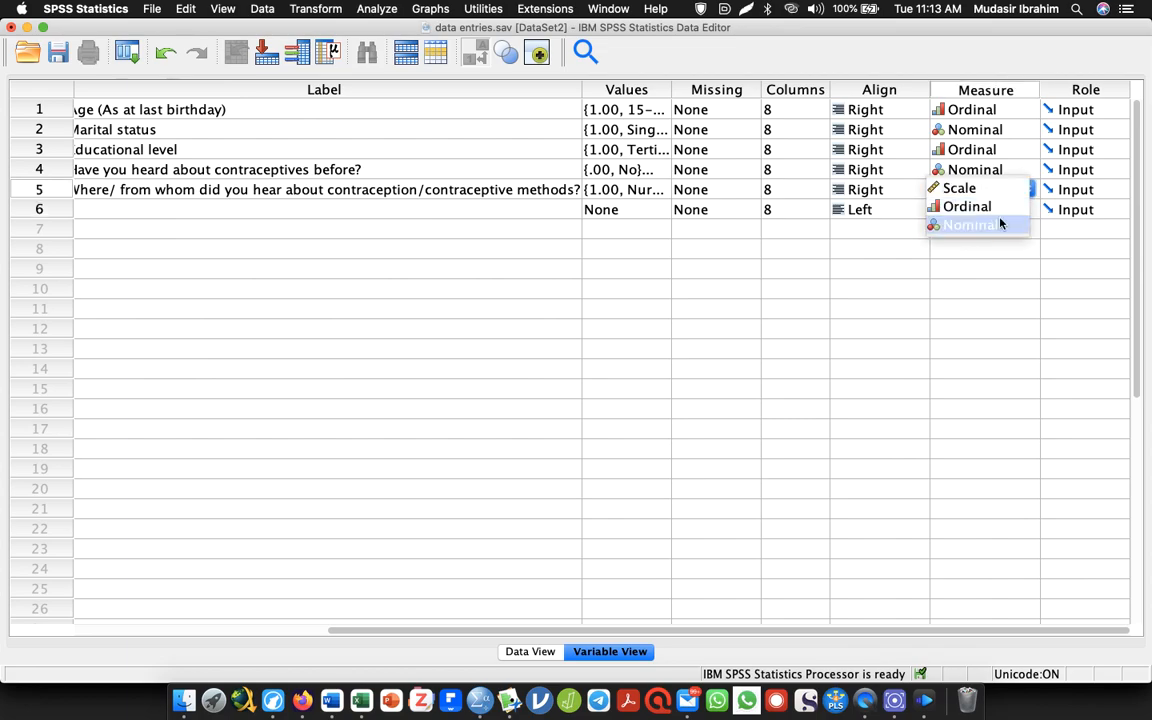
pyautogui.click(1000, 224)
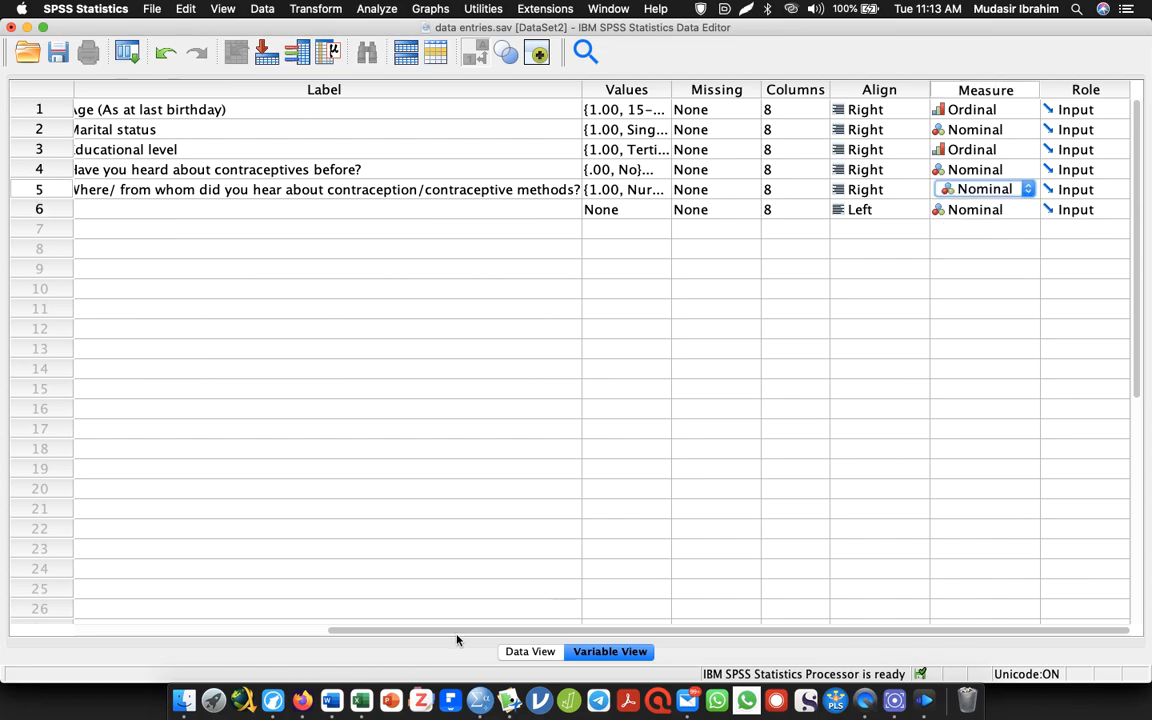
pyautogui.moveTo(347, 633); pyautogui.dragTo(130, 442)
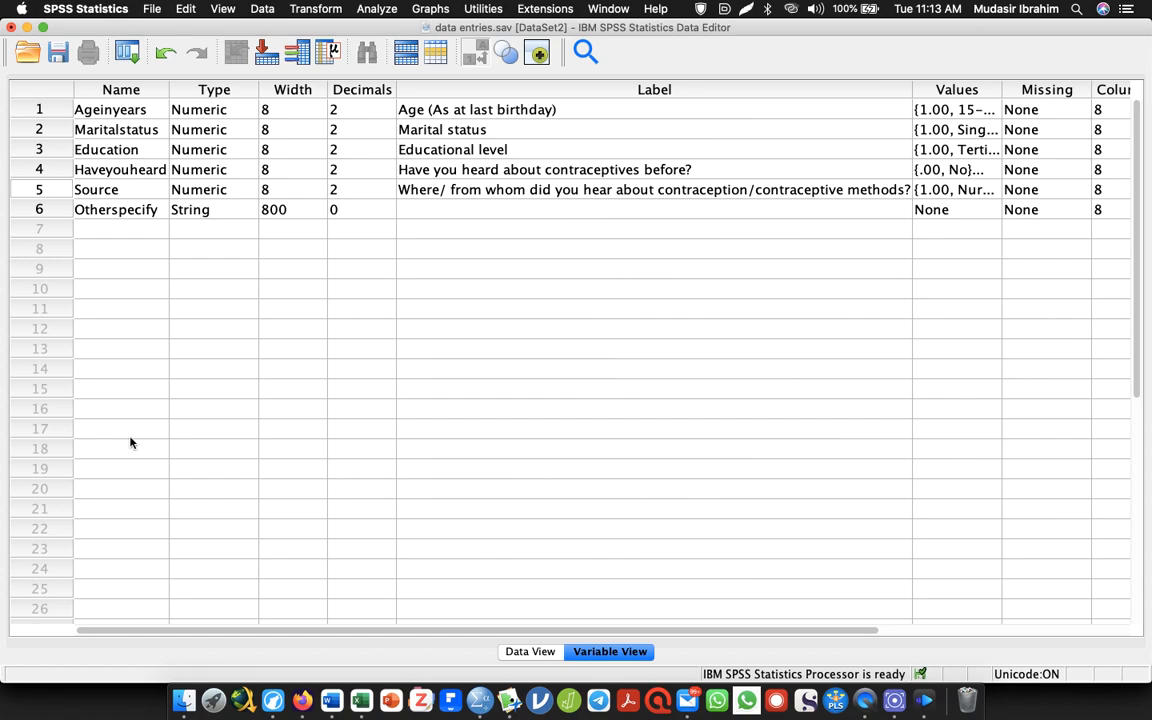
pyautogui.click(87, 236)
pyautogui.press('super+s')
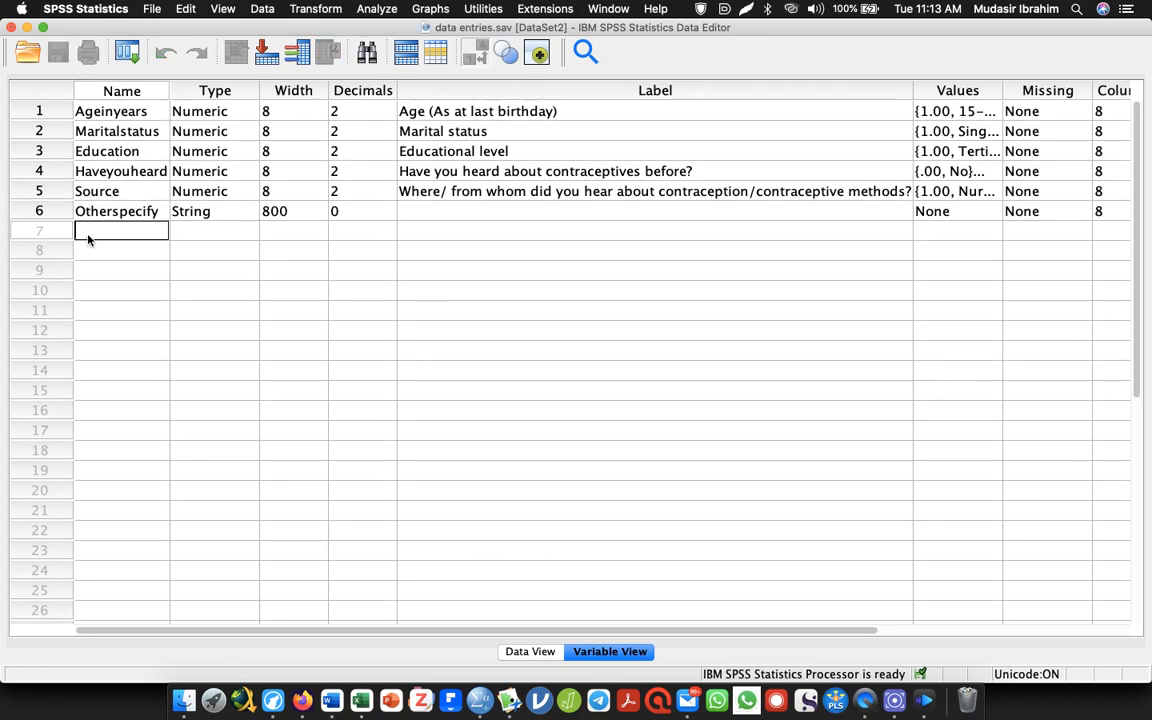
# Switch to the Word questionnaire and delete the coded text from the Section B heading through the source question's "Other" line
pyautogui.hotkey('alt', 'Tab')
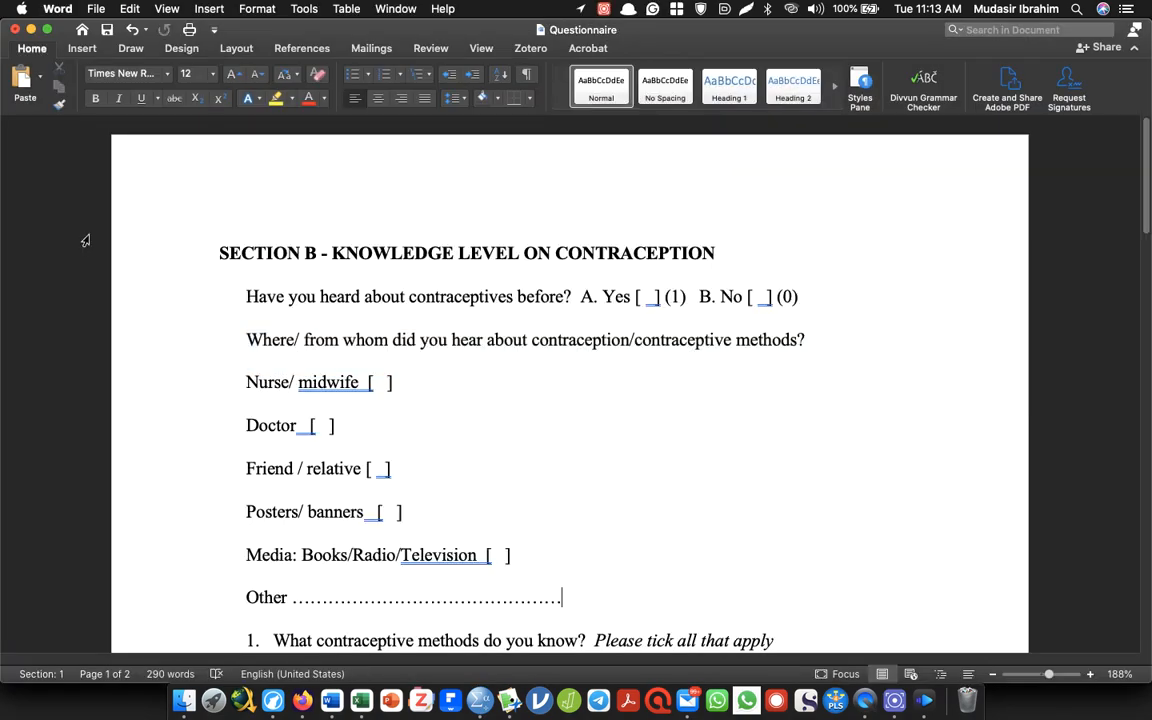
pyautogui.scroll(-3, 85, 240)
pyautogui.moveTo(599, 458); pyautogui.dragTo(82, 24)
pyautogui.press('BackSpace')
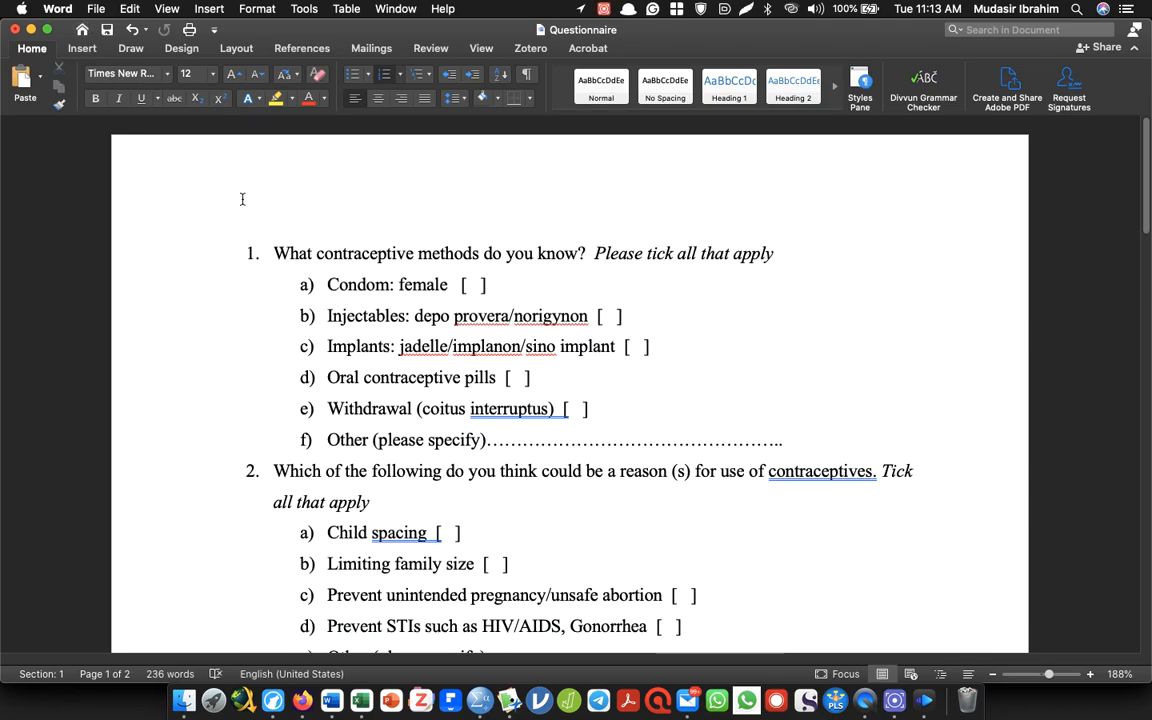
# Remove the list numbering from the contraceptive methods and reasons for use questions, including their answer options
pyautogui.moveTo(245, 241); pyautogui.dragTo(774, 382)
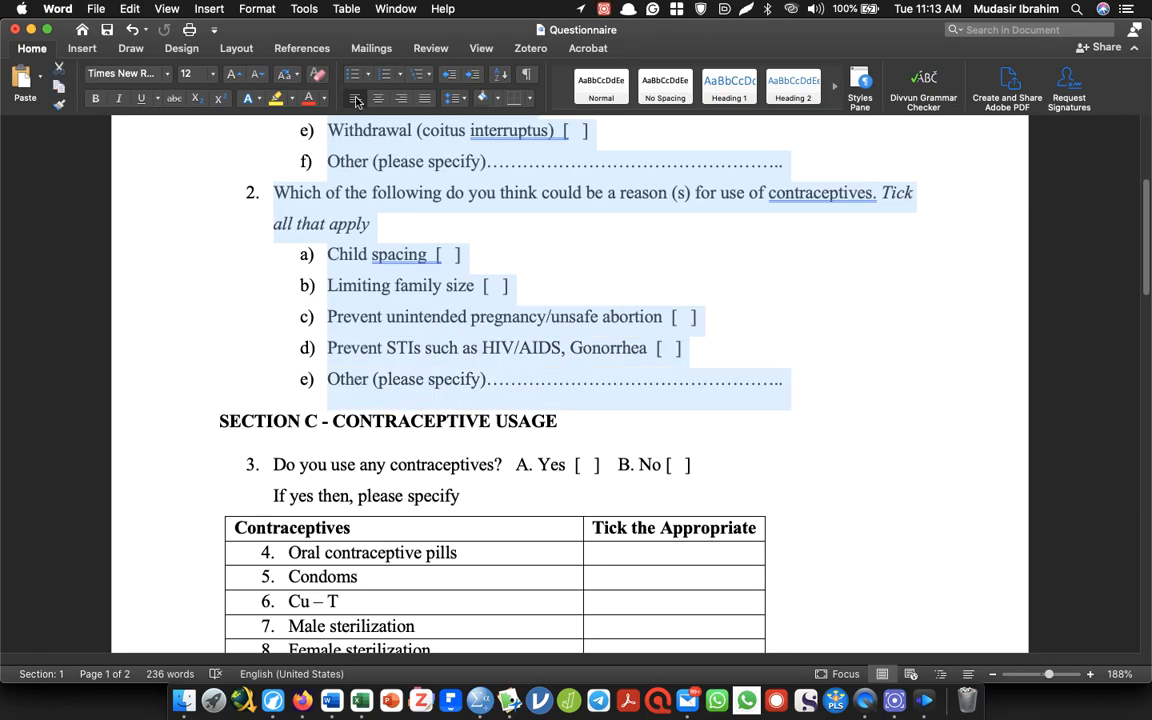
pyautogui.click(381, 76)
pyautogui.click(380, 78)
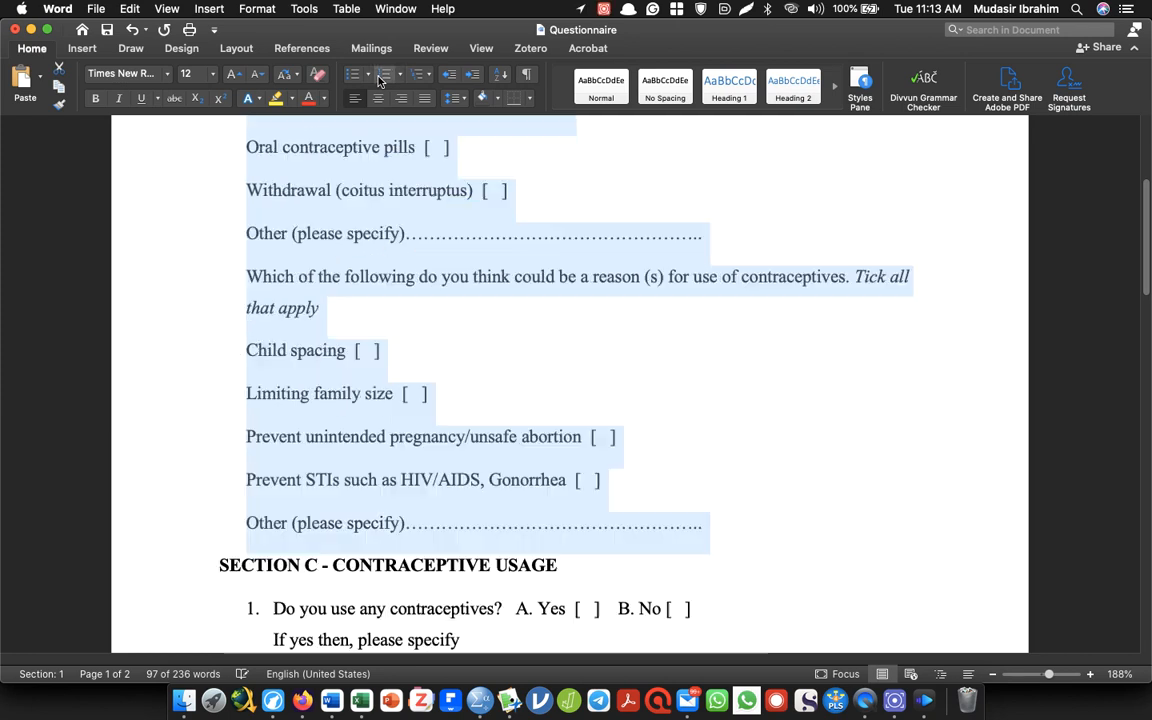
pyautogui.press('Left')
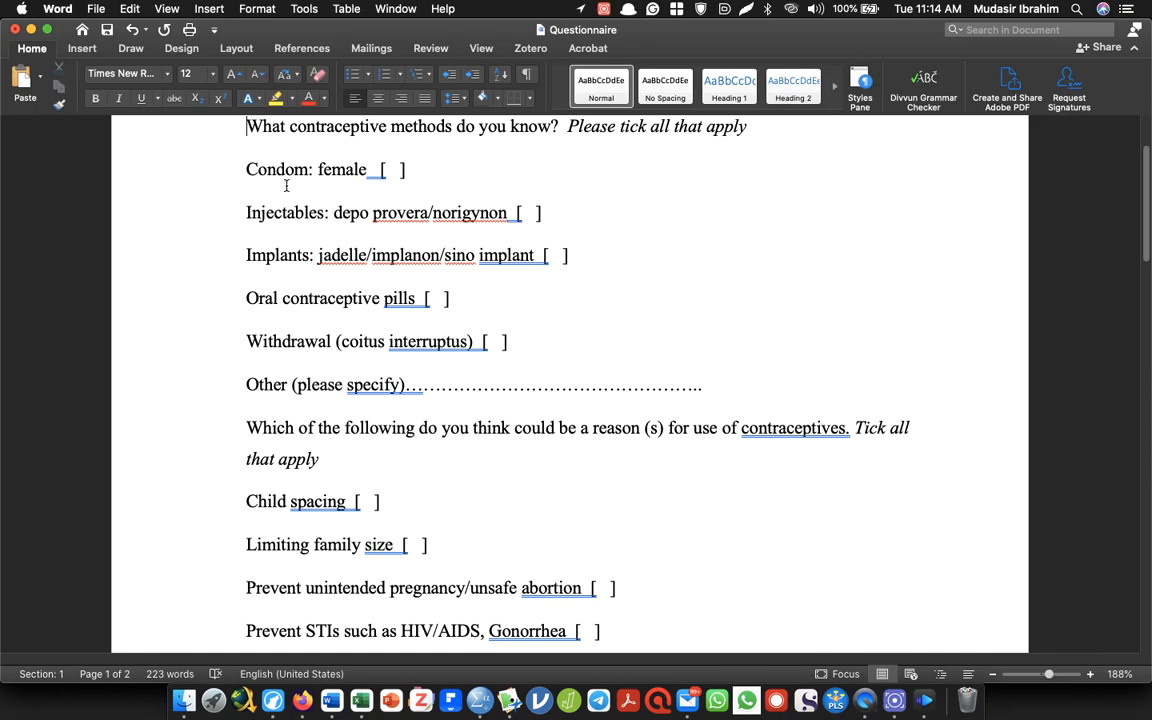
# Select "Condom: female" in the Word questionnaire and add a new SPSS variable named Condom in row 7
pyautogui.moveTo(245, 170); pyautogui.dragTo(350, 190)
pyautogui.press('super+Tab')
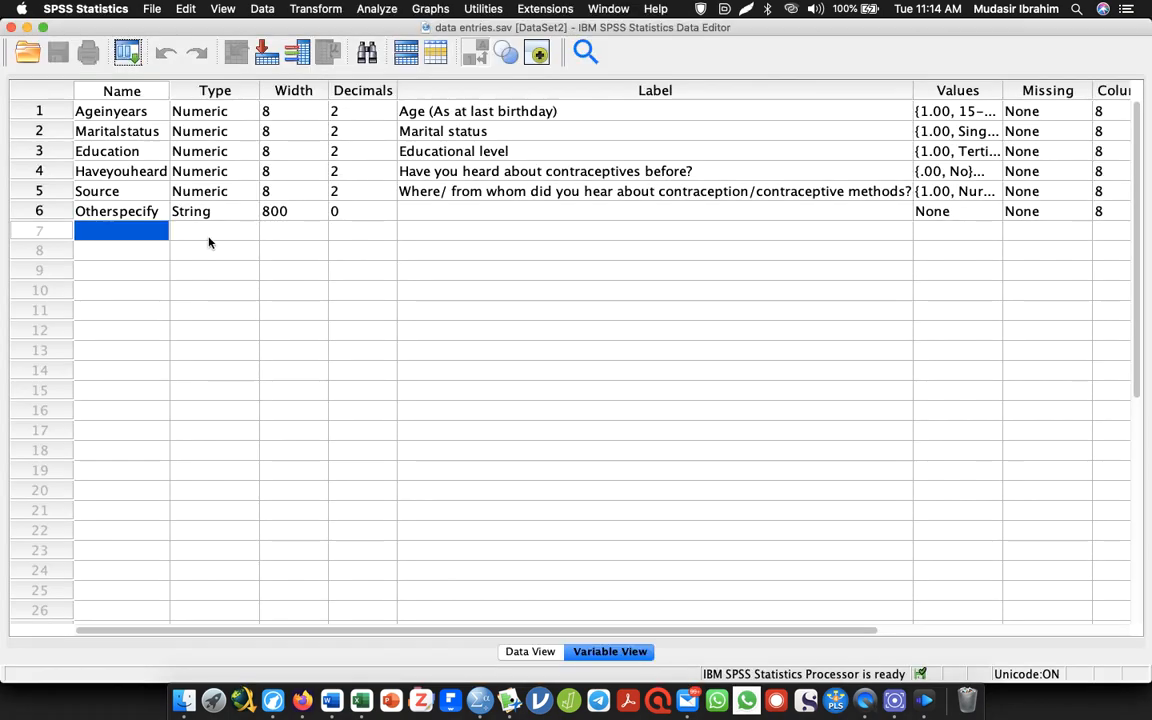
pyautogui.press('super+Tab')
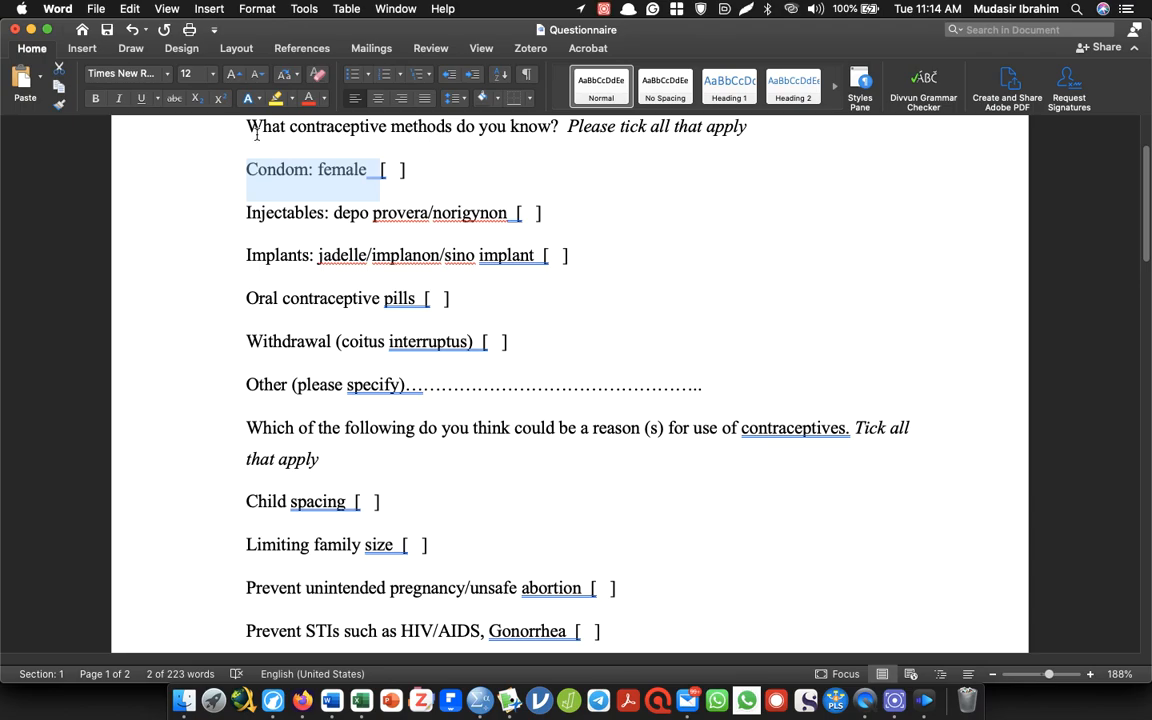
pyautogui.press('super+Tab')
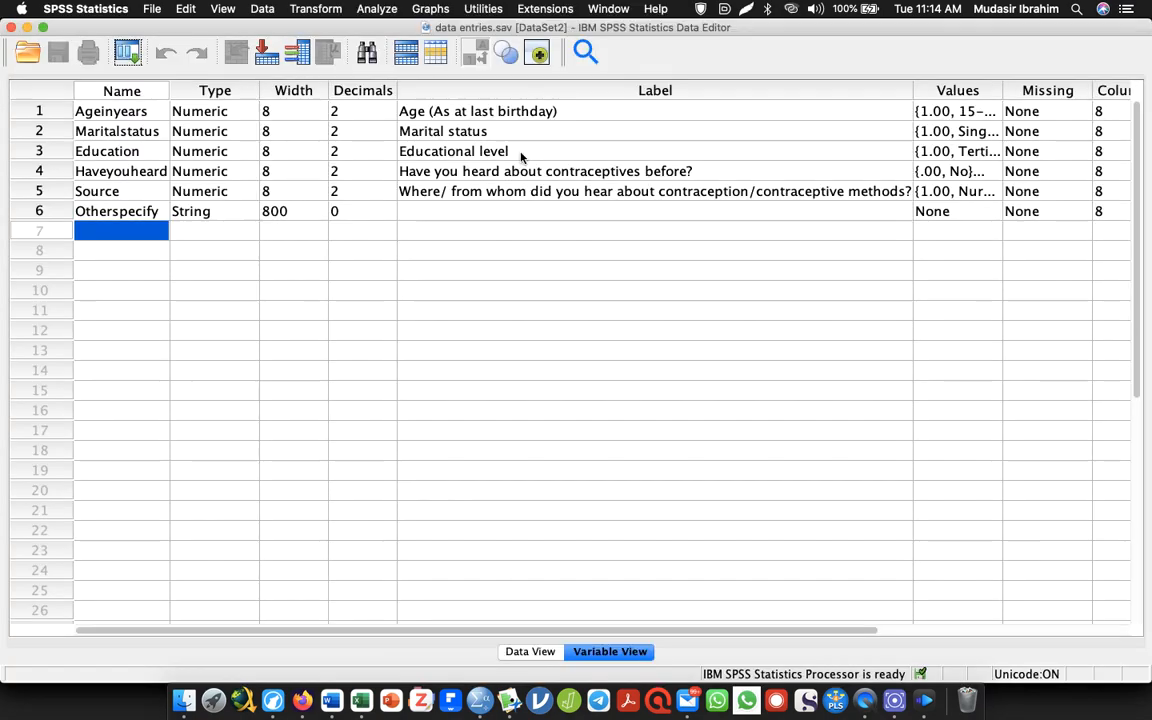
pyautogui.doubleClick(83, 232)
pyautogui.write('COnd')
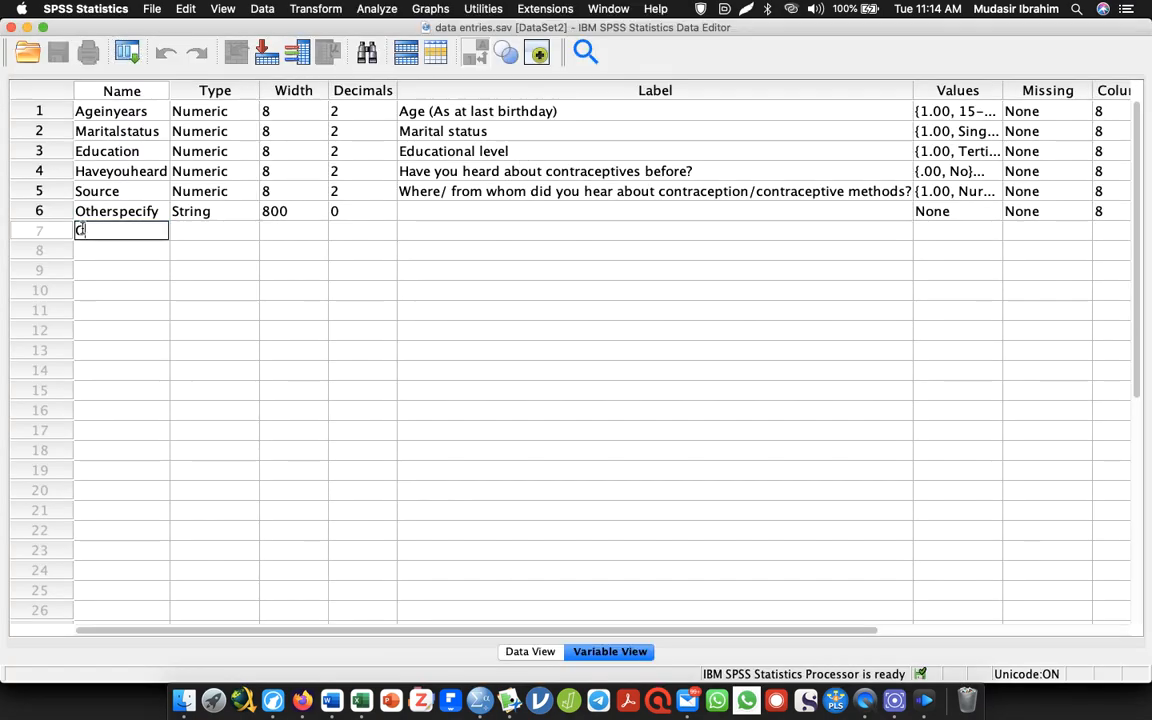
pyautogui.press('BackSpace')
pyautogui.press('BackSpace')
pyautogui.press('BackSpace')
pyautogui.write('ndo')
pyautogui.press('BackSpace')
pyautogui.press('BackSpace')
pyautogui.press('BackSpace')
pyautogui.write('ondom')
pyautogui.press('Tab')
# Copy "Condom: female" from the Word questionnaire into the label of the Condom variable in SPSS
pyautogui.press('super+Tab')
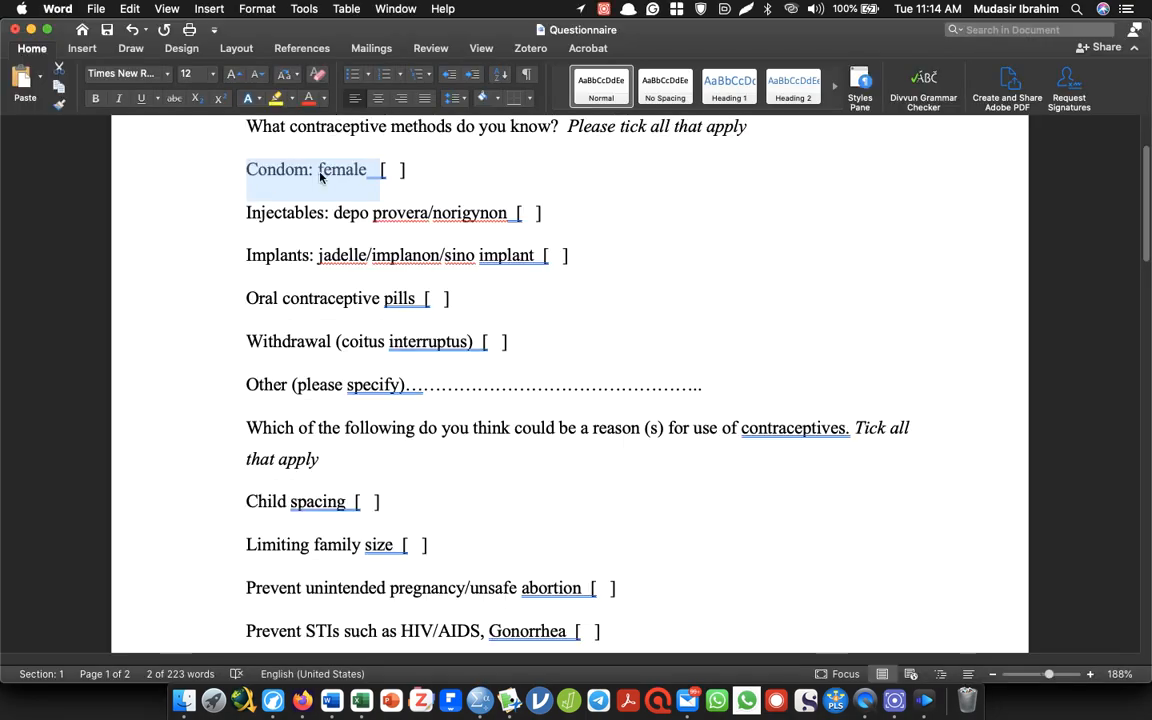
pyautogui.press('super+c')
pyautogui.press('super+Tab')
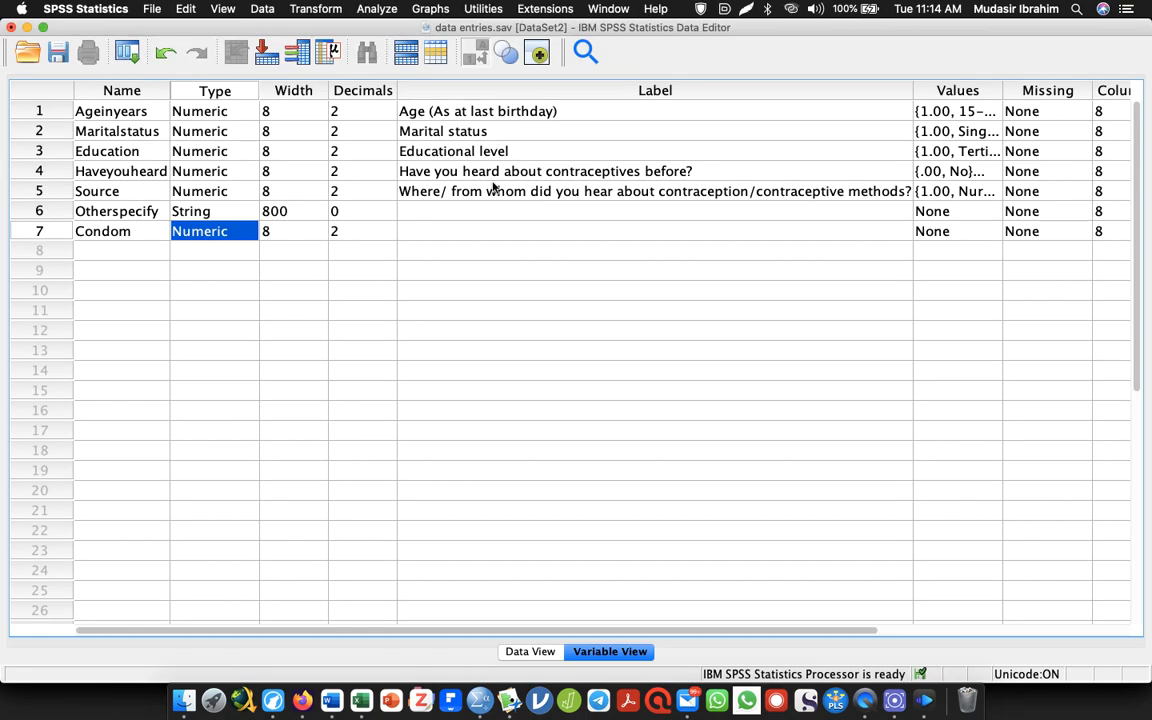
pyautogui.doubleClick(519, 226)
pyautogui.press('super+v')
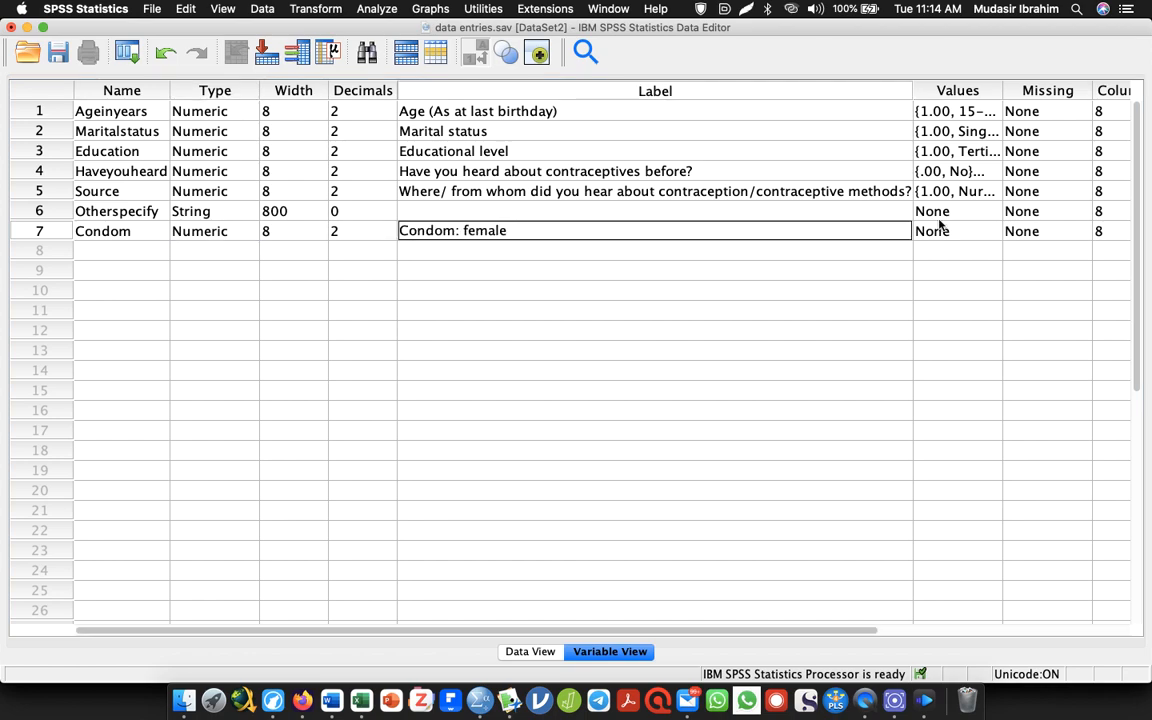
# Define value labels for the Condom variable: 1 as "Yes" and 2 as "No"
pyautogui.click(993, 231)
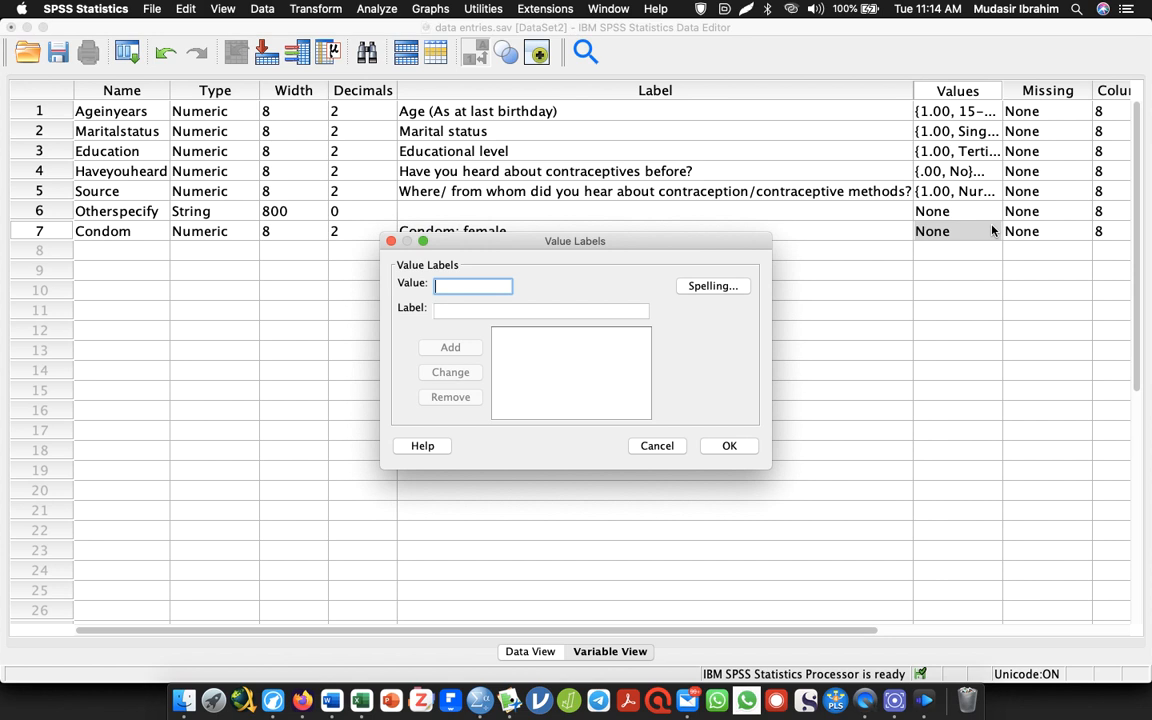
pyautogui.write('1')
pyautogui.press('Tab')
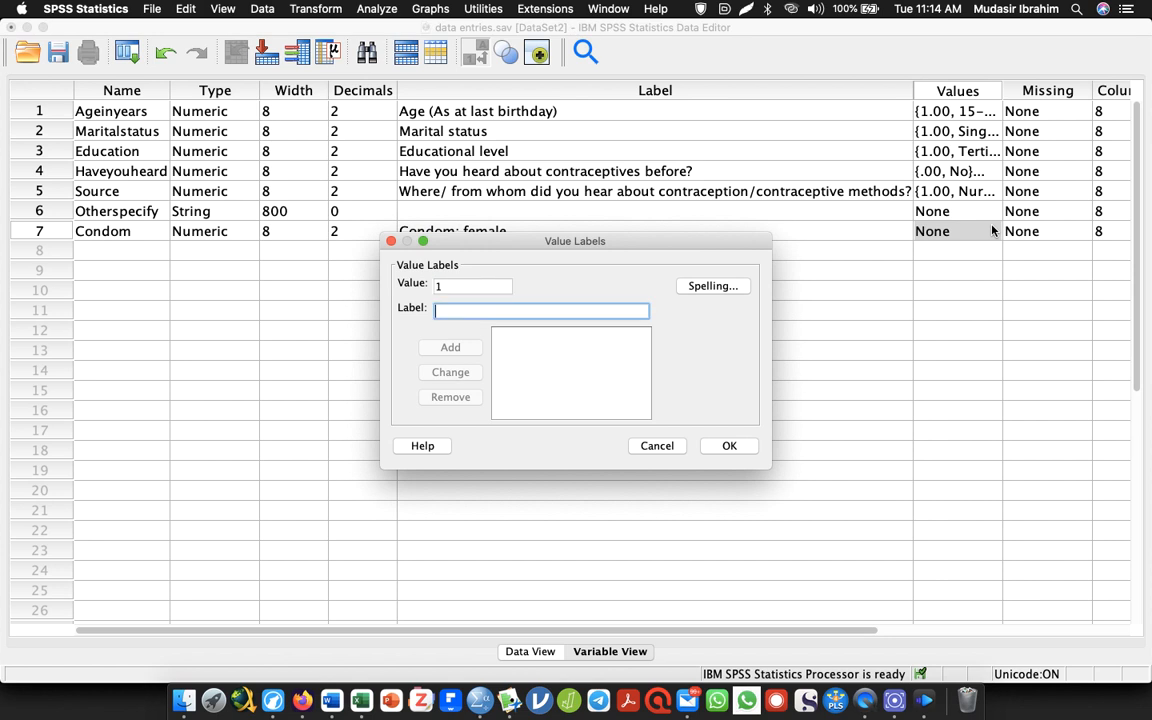
pyautogui.write('Yes')
pyautogui.press('Return')
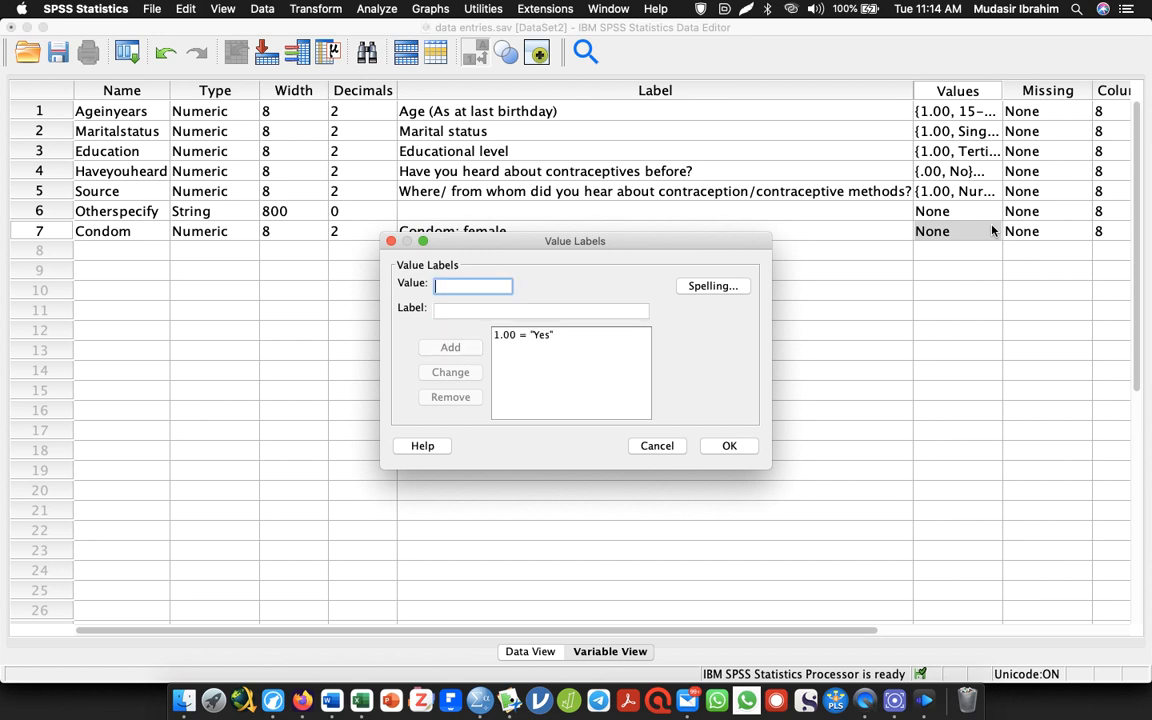
pyautogui.write('2')
pyautogui.press('Tab')
pyautogui.write('No')
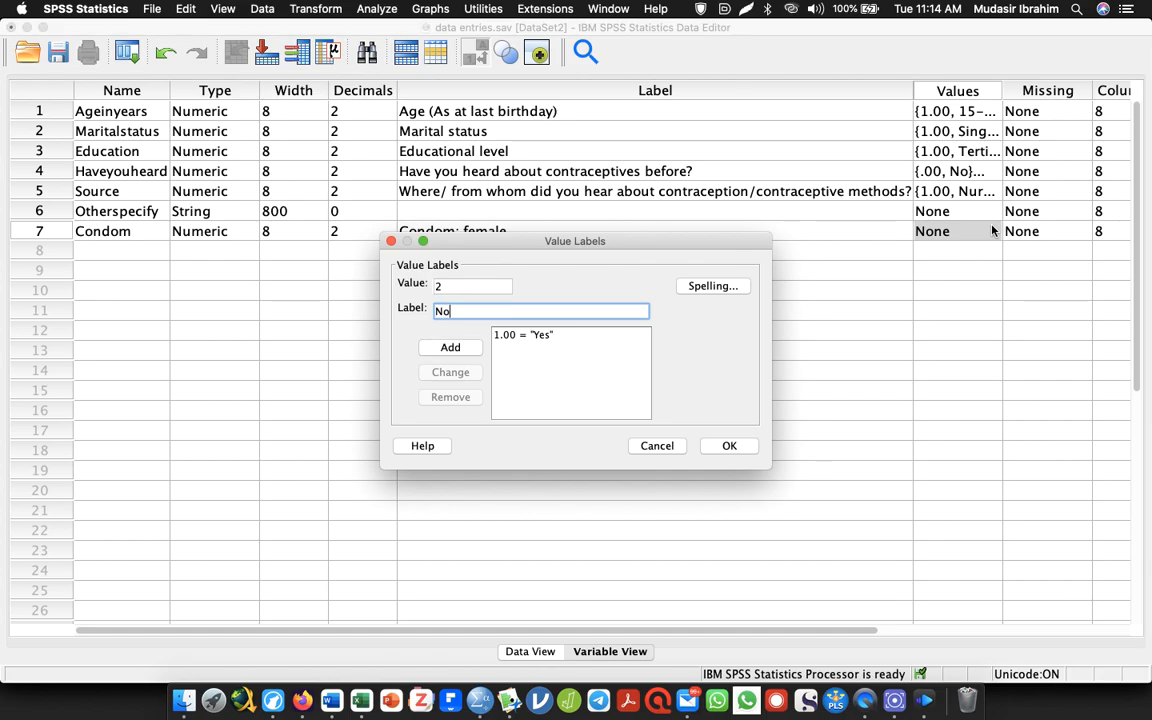
pyautogui.press('Return')
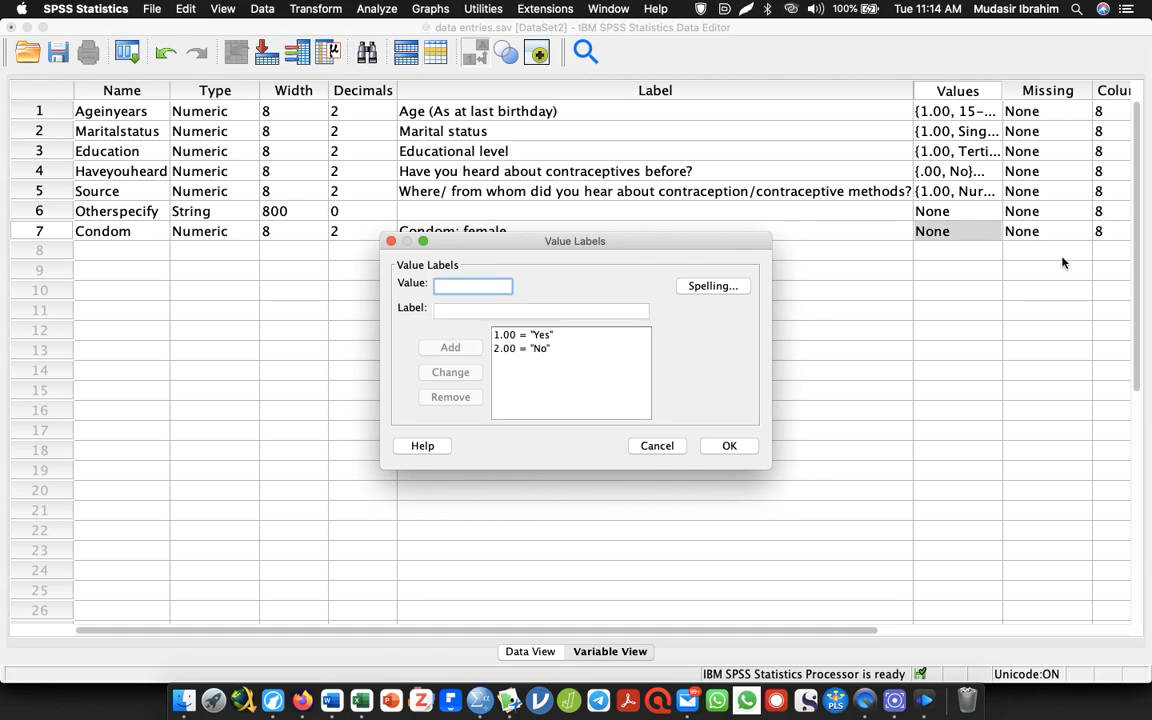
# Recode the Condom variable's "No" label to value 0 and apply the value labels
pyautogui.click(532, 335)
pyautogui.click(533, 348)
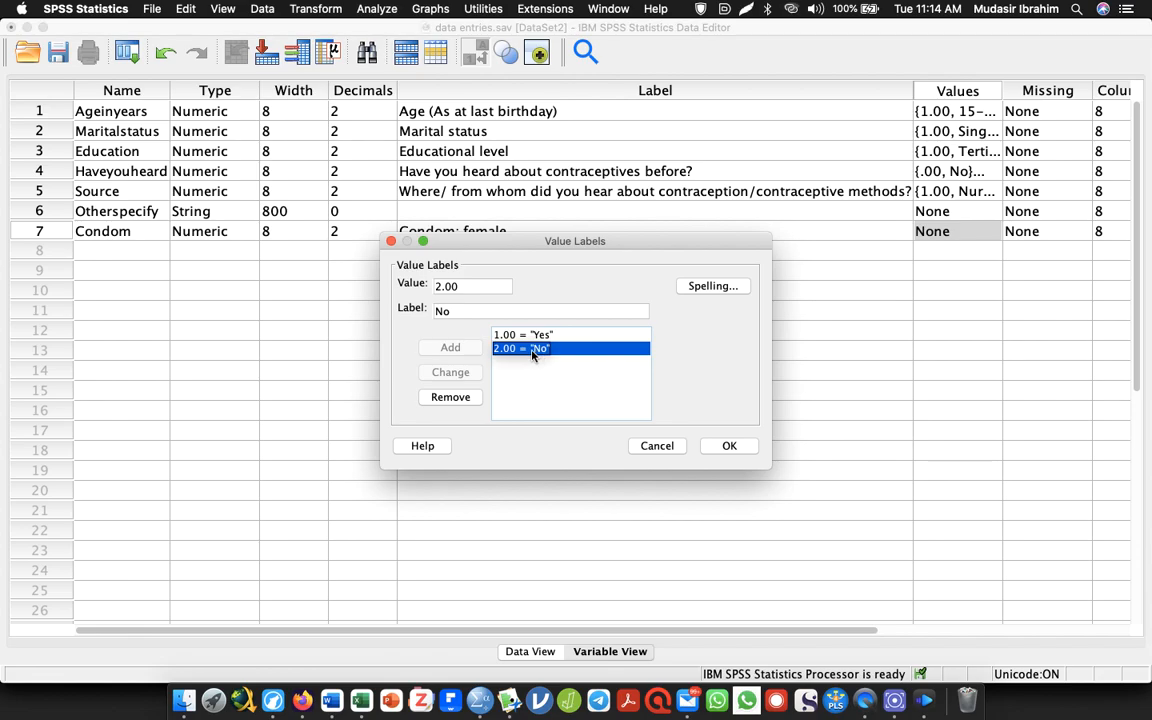
pyautogui.click(495, 334)
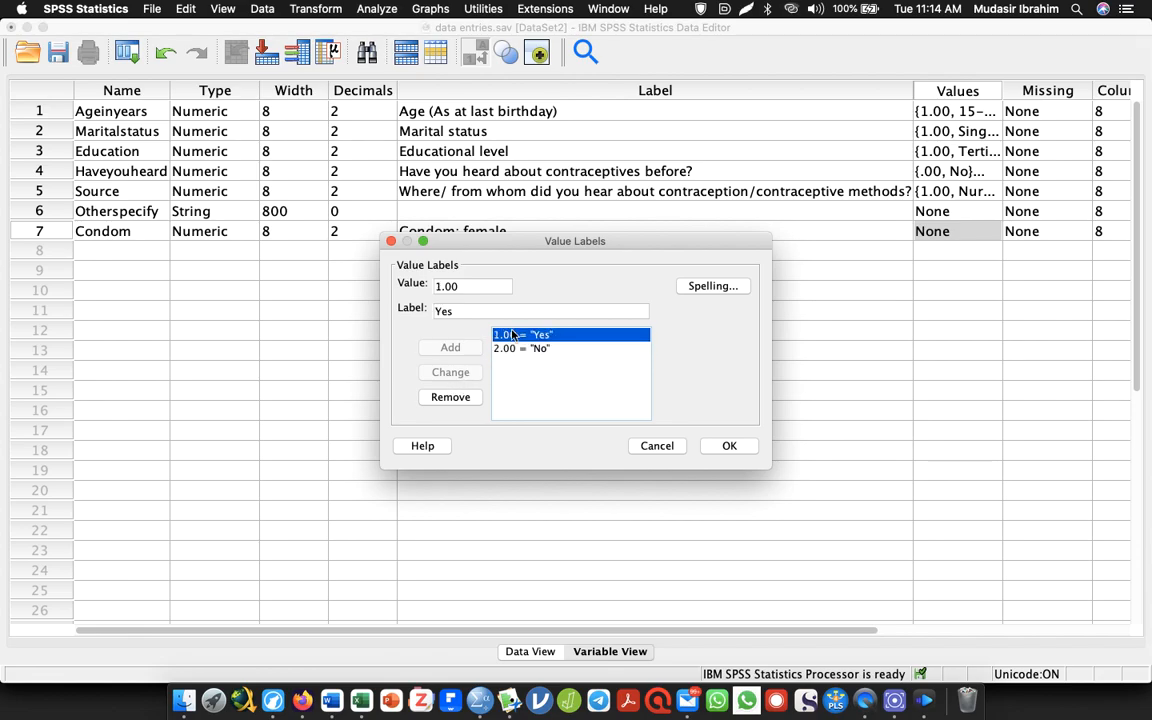
pyautogui.click(513, 347)
pyautogui.click(439, 288)
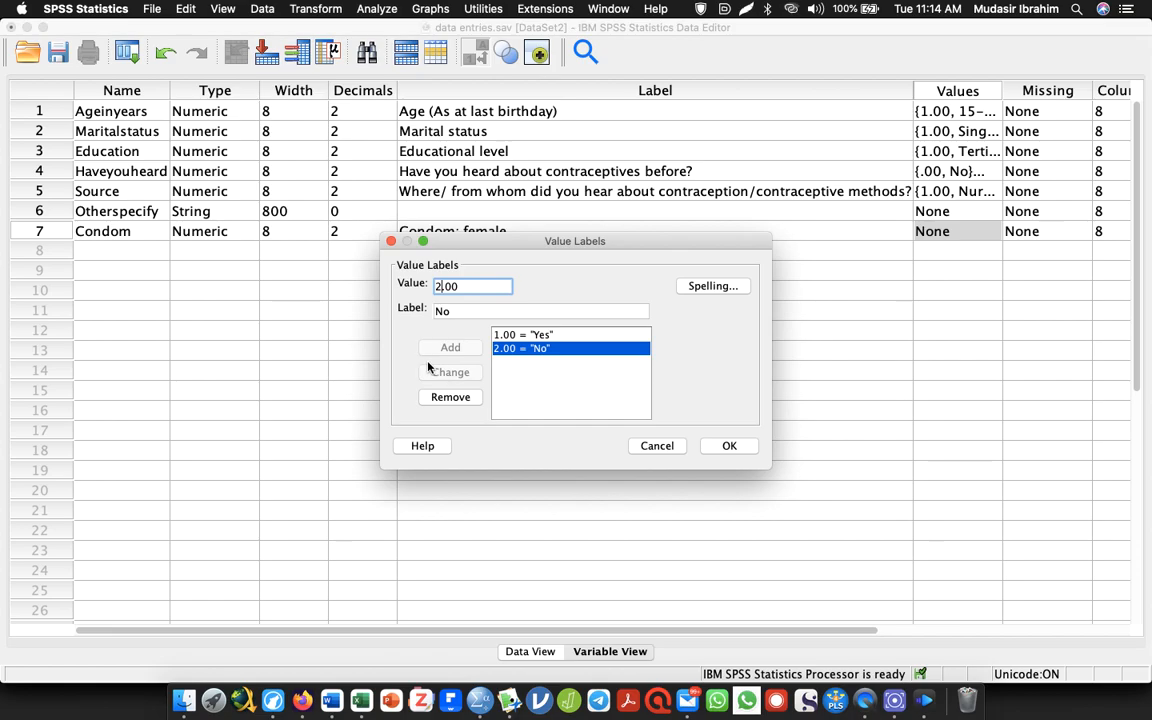
pyautogui.press('BackSpace')
pyautogui.click(464, 286)
pyautogui.press('BackSpace')
pyautogui.press('BackSpace')
pyautogui.press('BackSpace')
pyautogui.write('0')
pyautogui.click(449, 372)
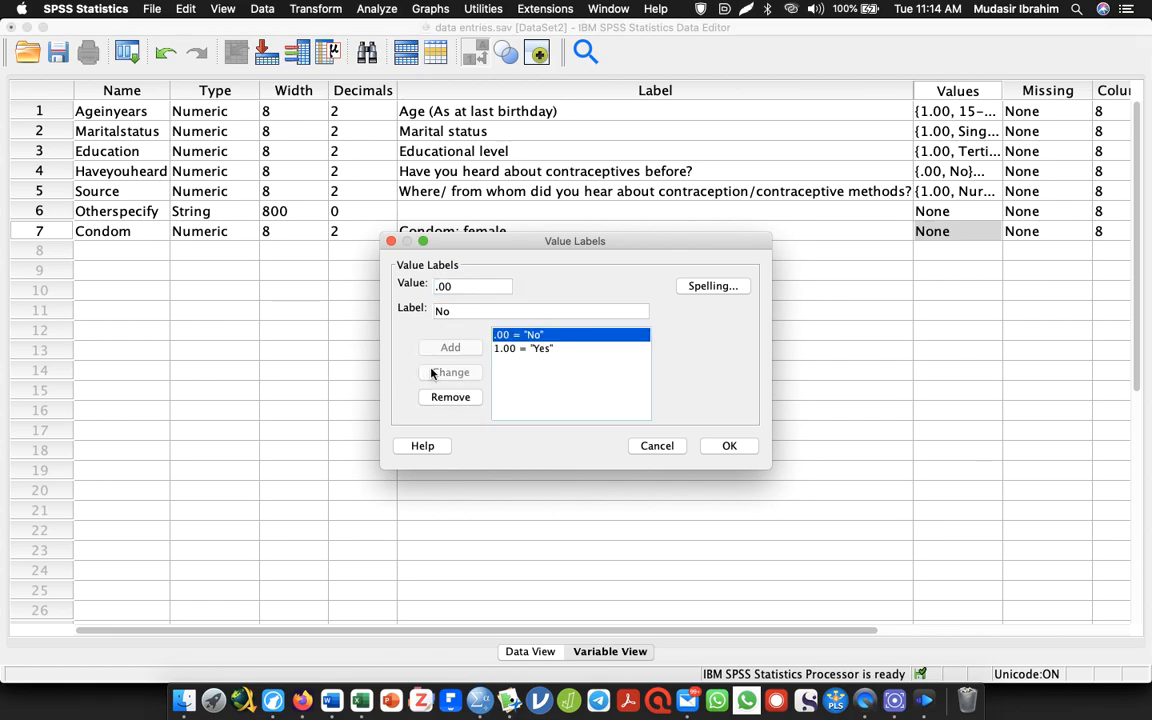
pyautogui.click(727, 446)
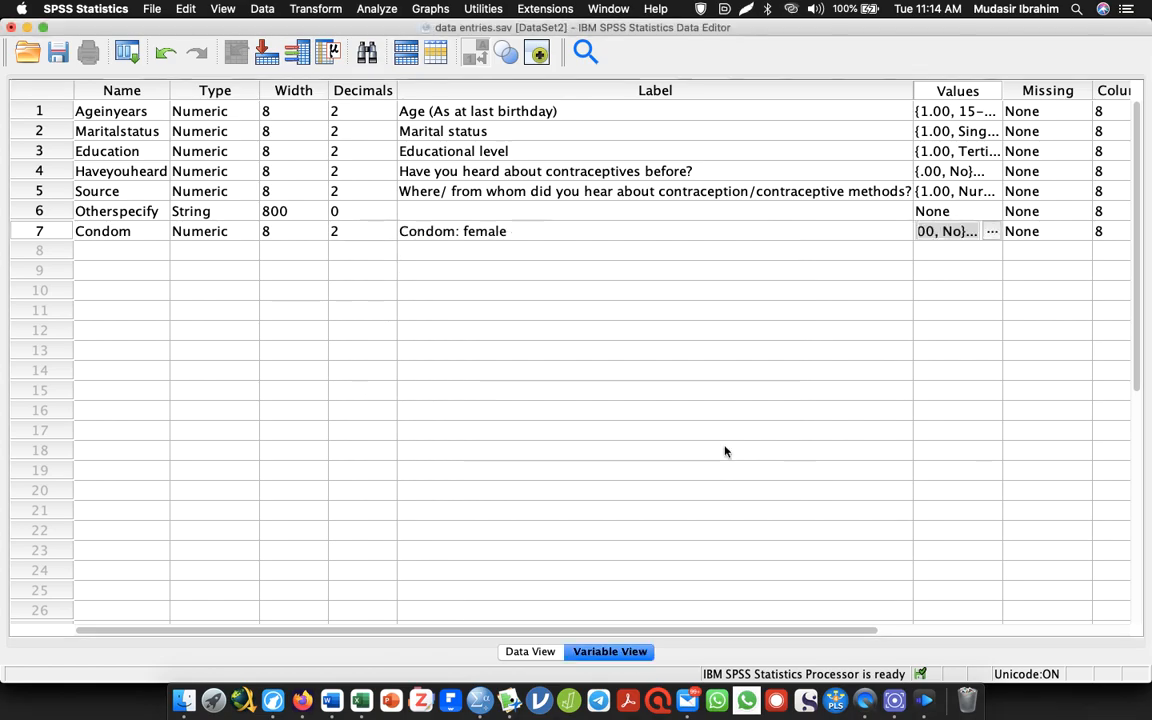
# Add a variable named Injectables in row 8, labelled with "Injectables: depo provera/norigynon" copied from the Word questionnaire
pyautogui.click(98, 252)
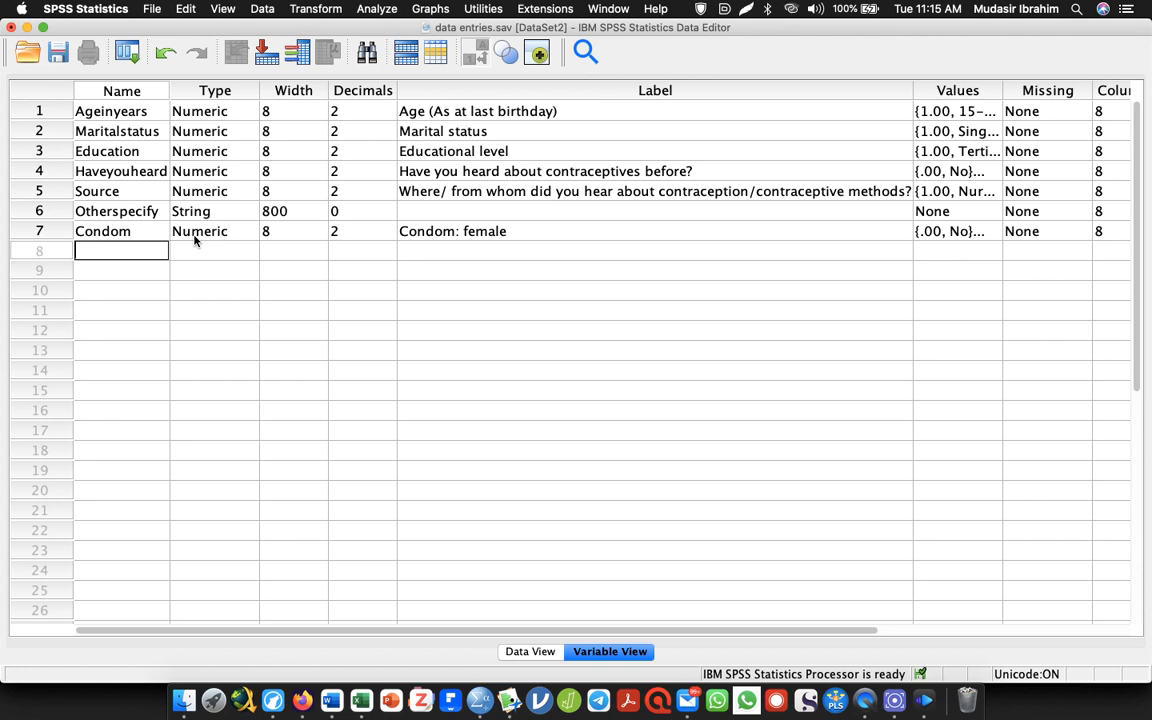
pyautogui.press('super+Tab')
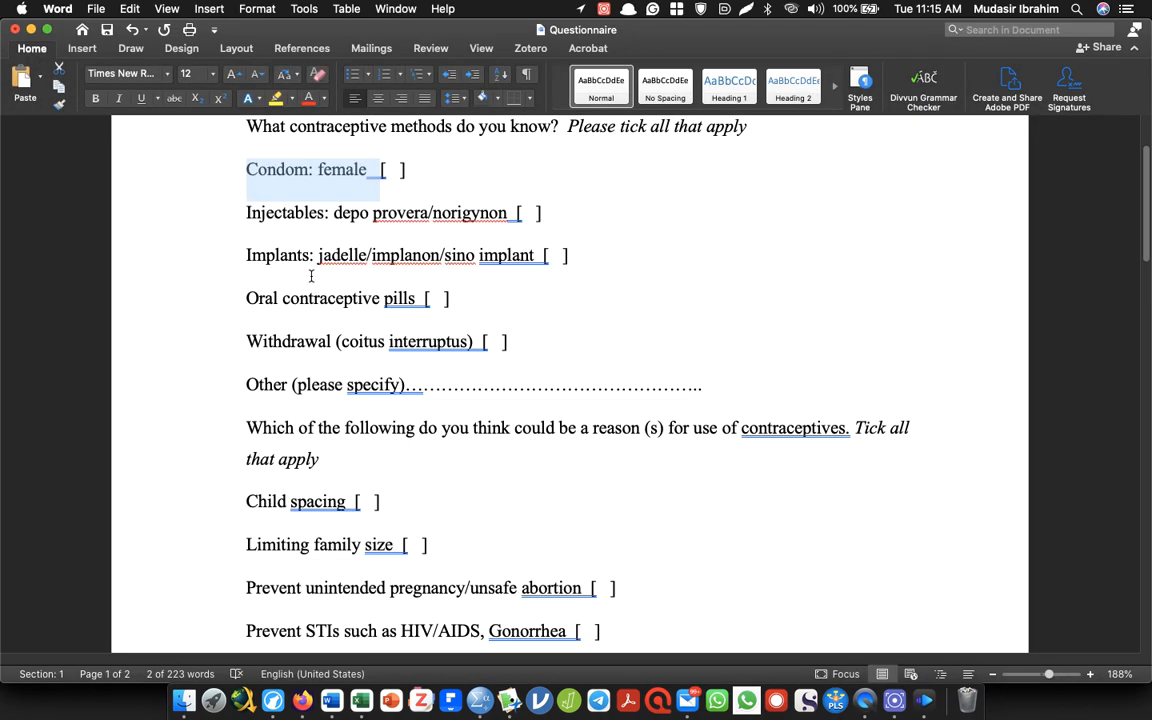
pyautogui.moveTo(244, 212); pyautogui.dragTo(535, 213)
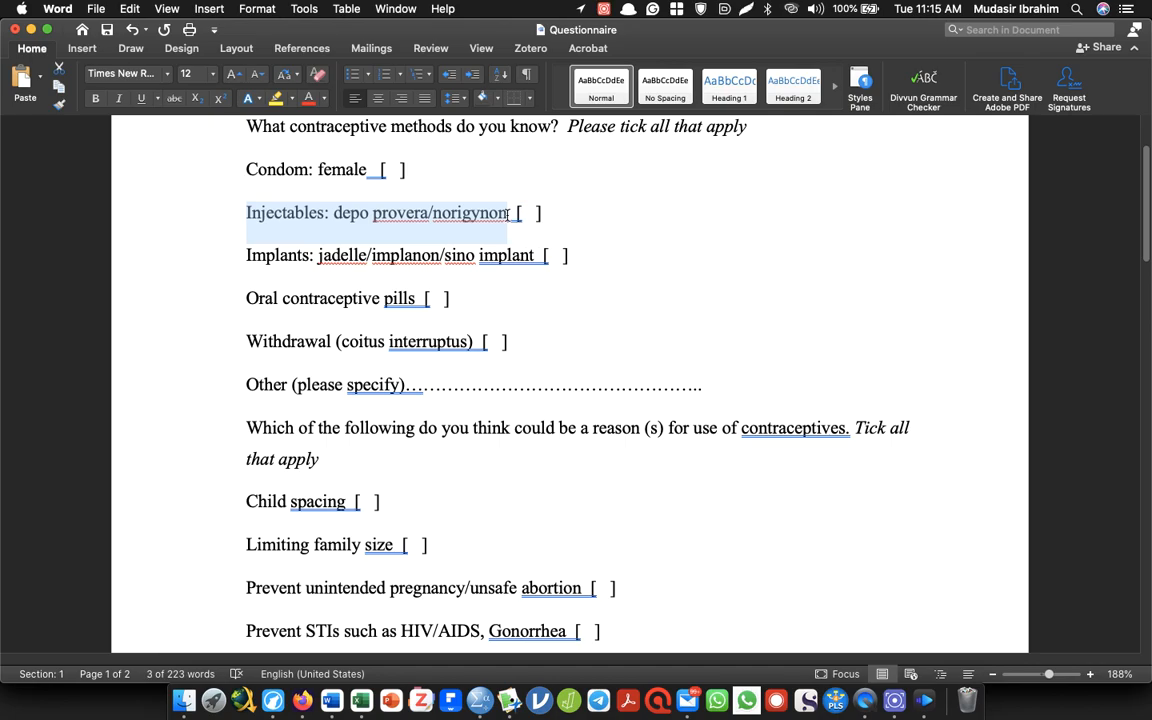
pyautogui.press('super+c')
pyautogui.press('super+Tab')
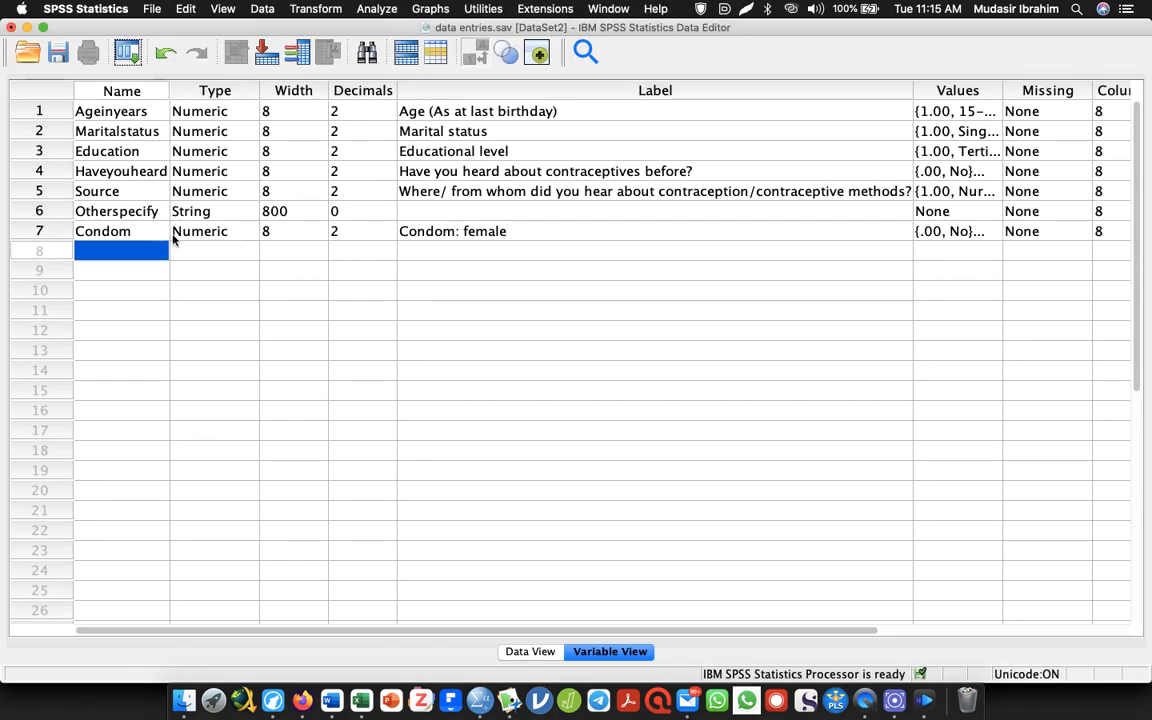
pyautogui.doubleClick(148, 250)
pyautogui.write('Injectables')
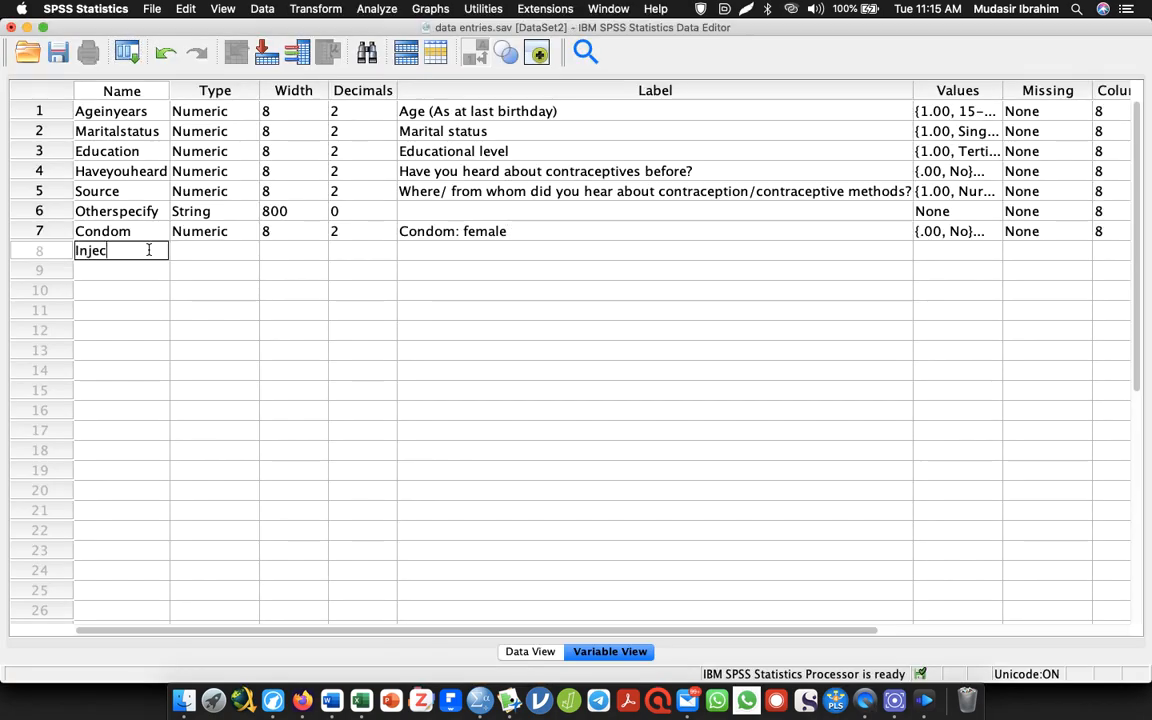
pyautogui.click(438, 250)
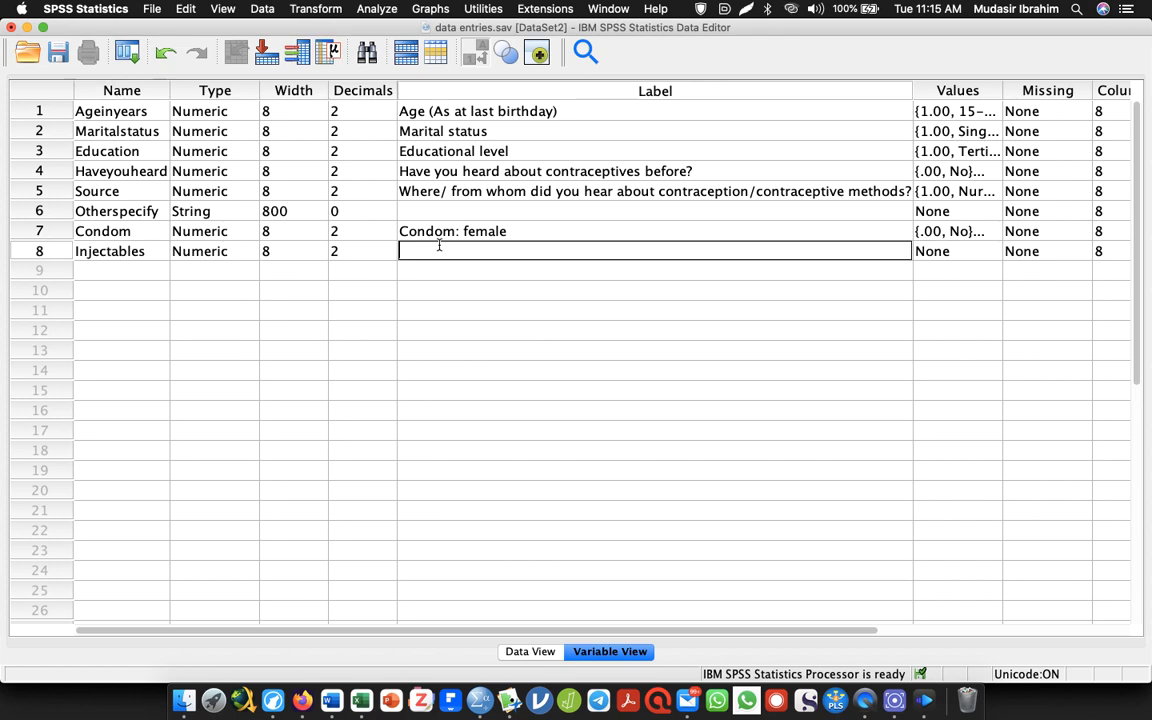
pyautogui.press('super+v')
# Add a variable named Implants in row 9, labelled with "Implants: jadelle/implanon/sino implant" copied from the Word questionnaire
pyautogui.click(92, 268)
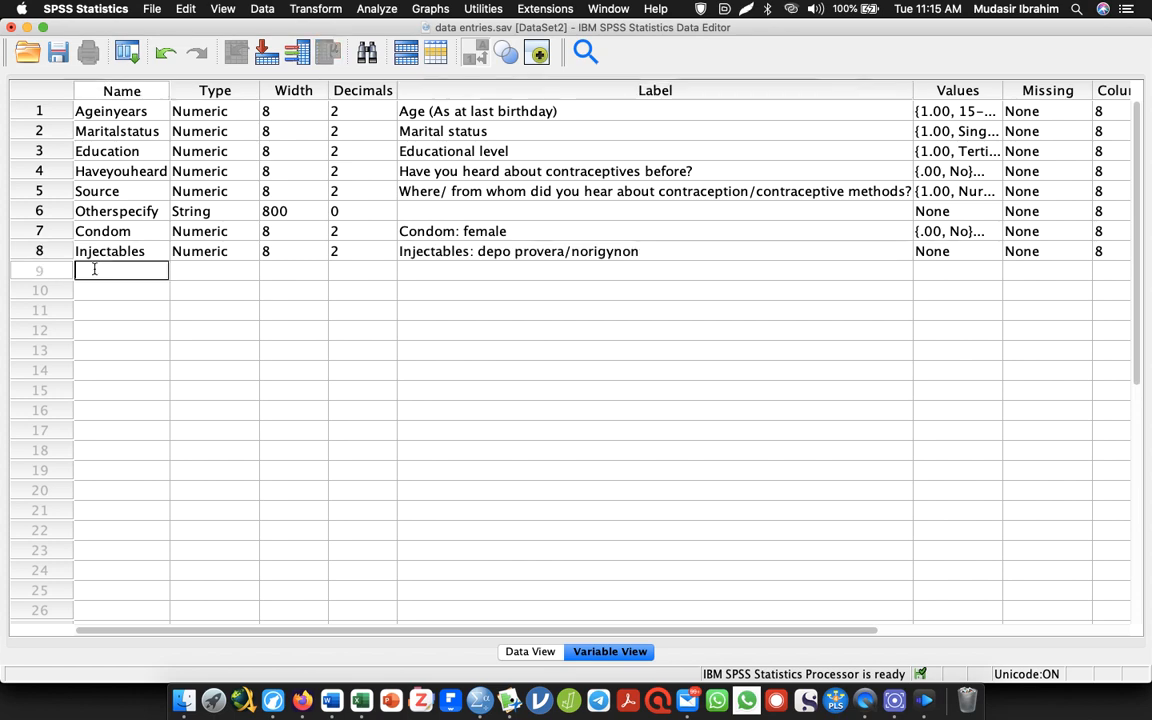
pyautogui.press('super+Tab')
pyautogui.click(222, 220)
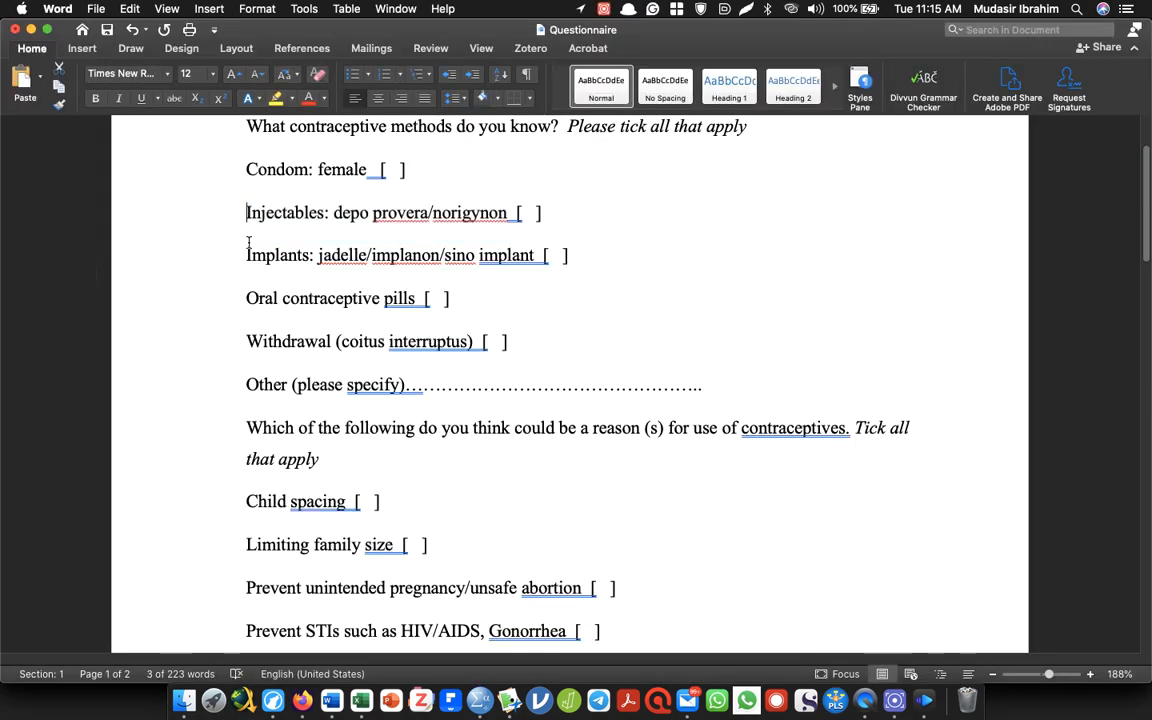
pyautogui.moveTo(248, 255); pyautogui.dragTo(585, 262)
pyautogui.press('super+c')
pyautogui.press('super+Tab')
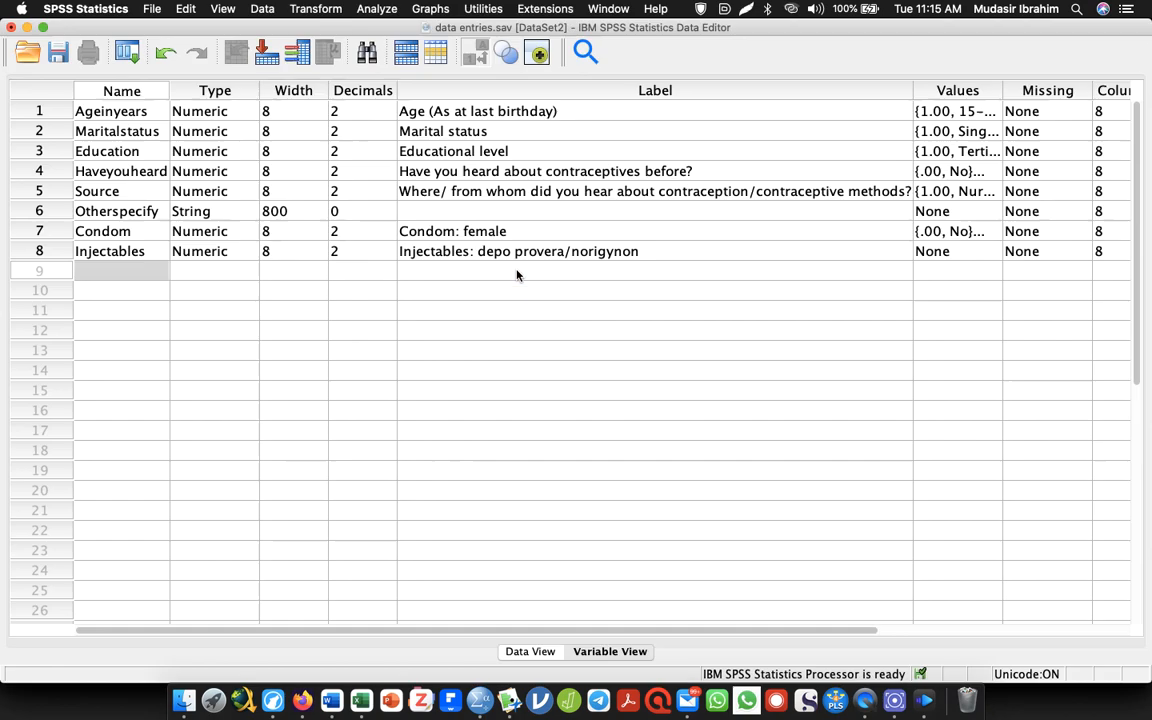
pyautogui.doubleClick(112, 270)
pyautogui.write('Implants')
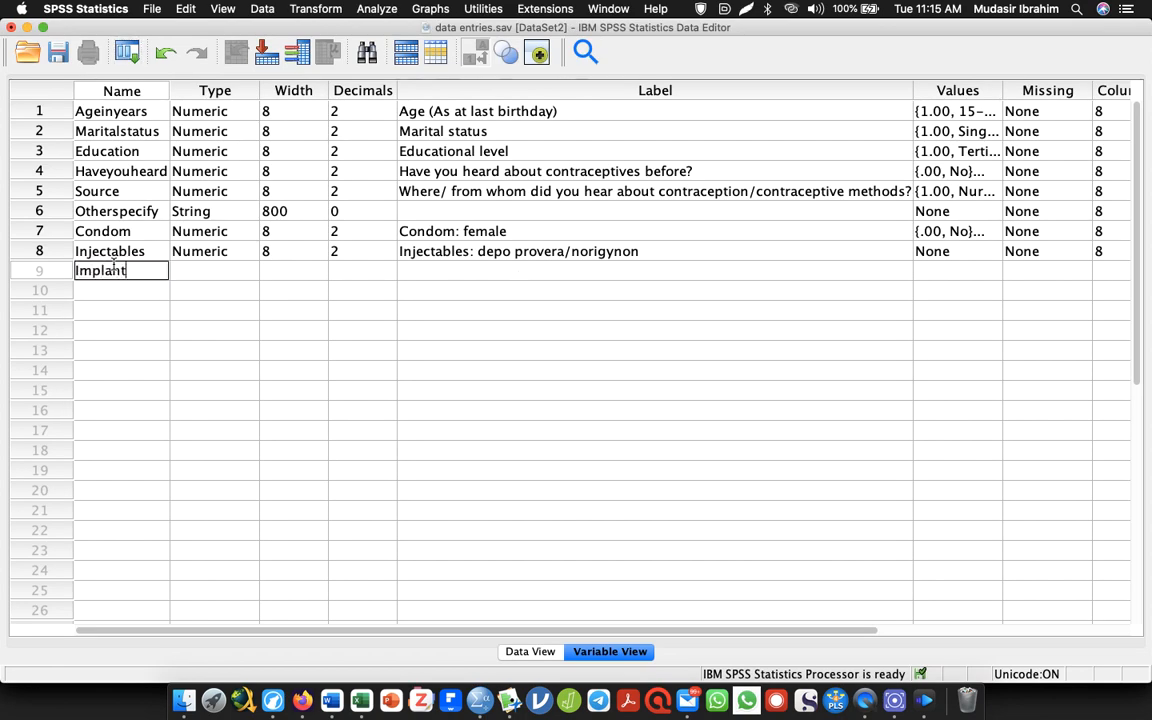
pyautogui.doubleClick(479, 273)
pyautogui.press('super+v')
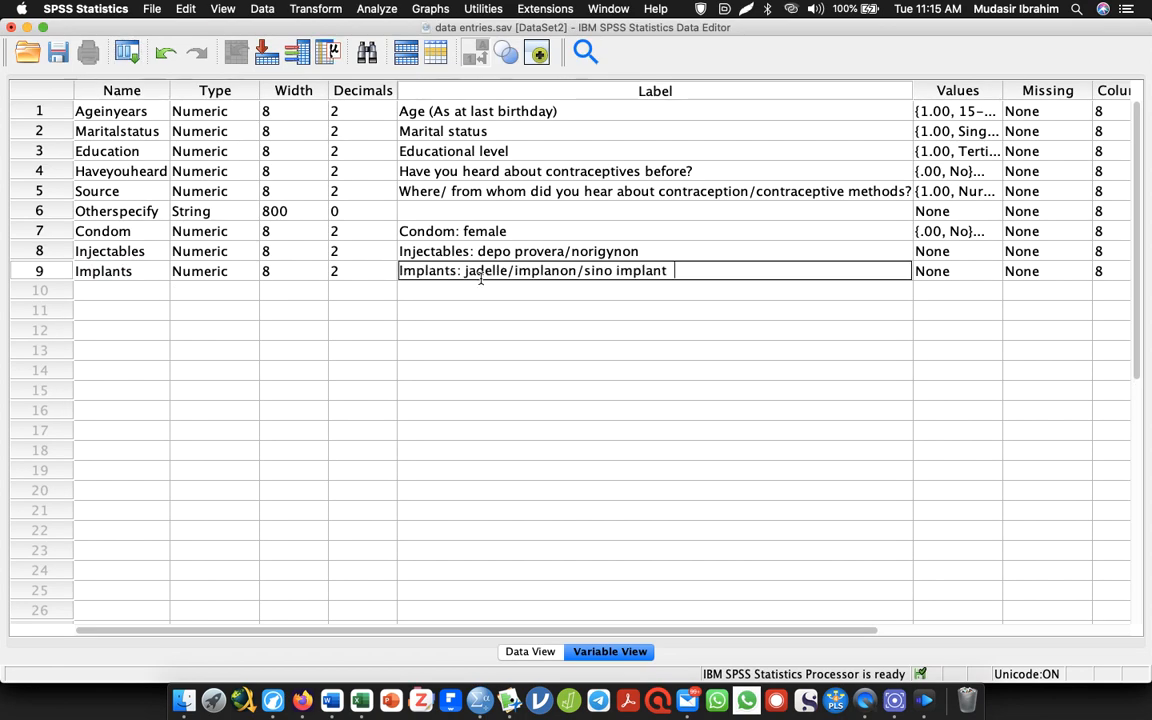
# Add a variable named Pills in row 10, labelled with "Oral contraceptive pills" copied from the Word questionnaire
pyautogui.click(90, 291)
pyautogui.press('super+Tab')
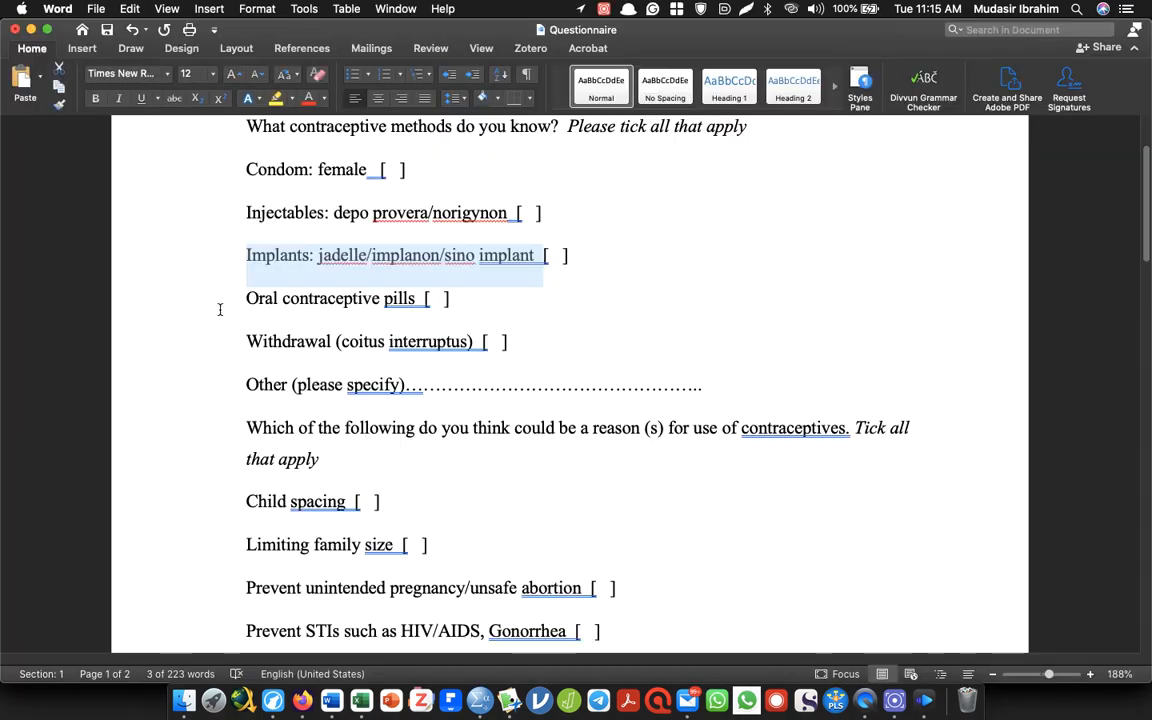
pyautogui.moveTo(244, 298); pyautogui.dragTo(414, 298)
pyautogui.press('super+c')
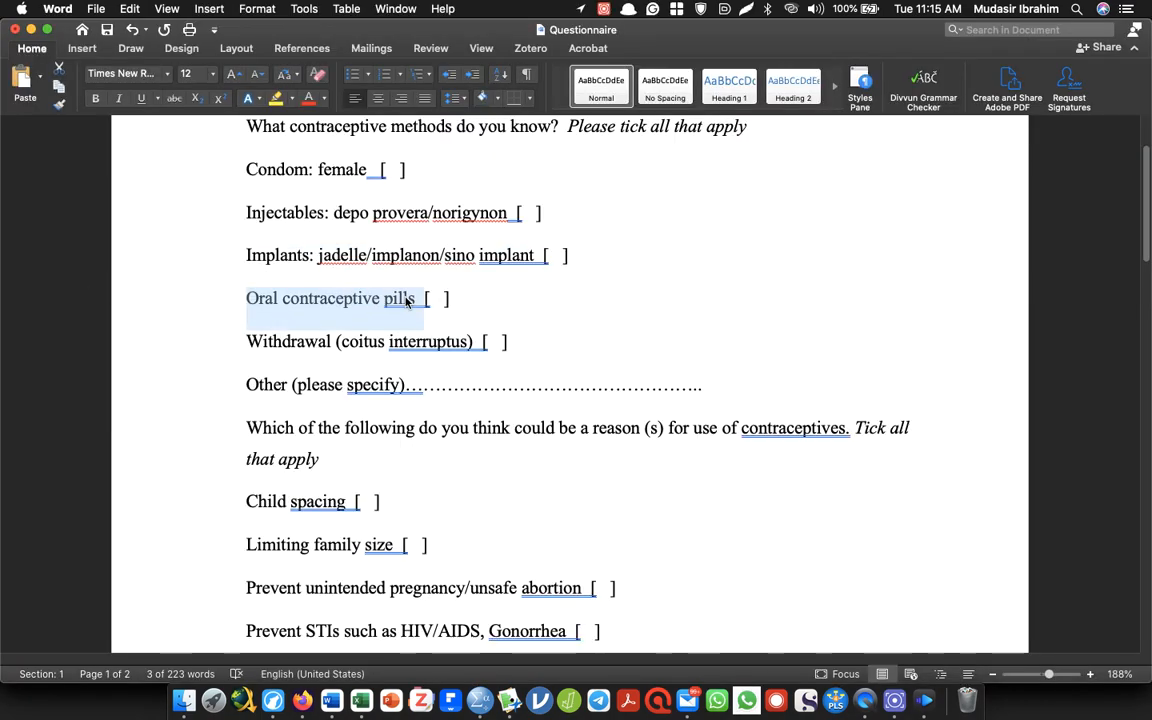
pyautogui.press('super+Tab')
pyautogui.doubleClick(118, 287)
pyautogui.write('Pills')
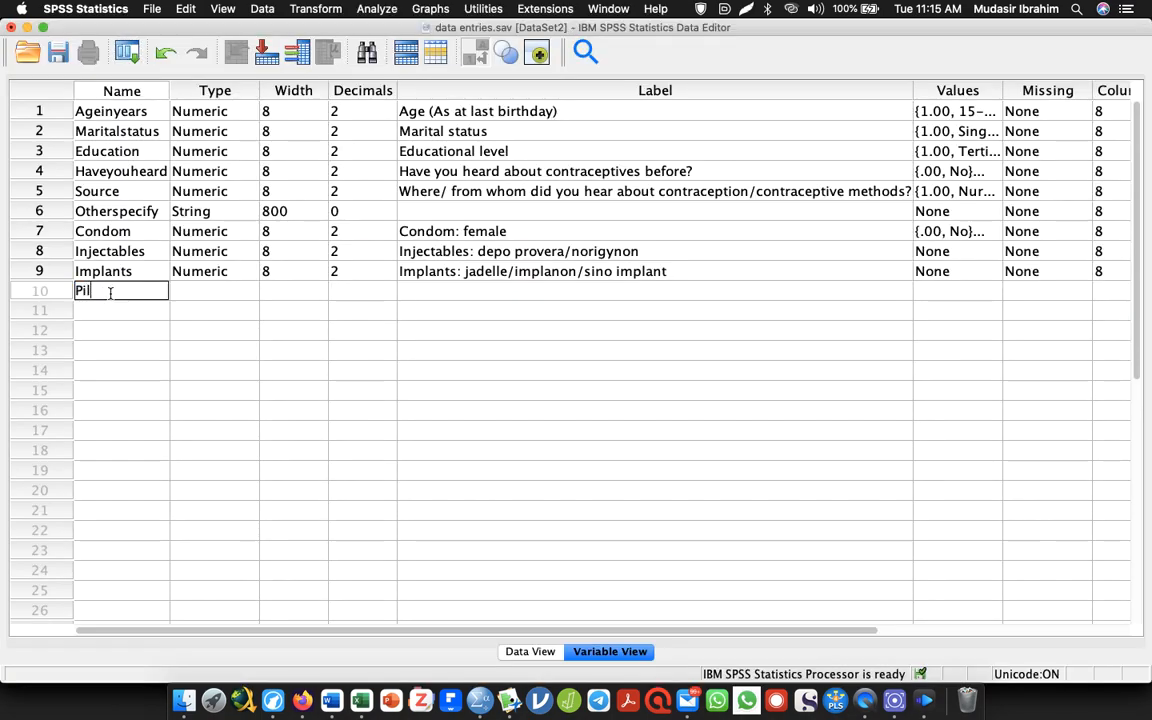
pyautogui.click(459, 291)
pyautogui.press('super+v')
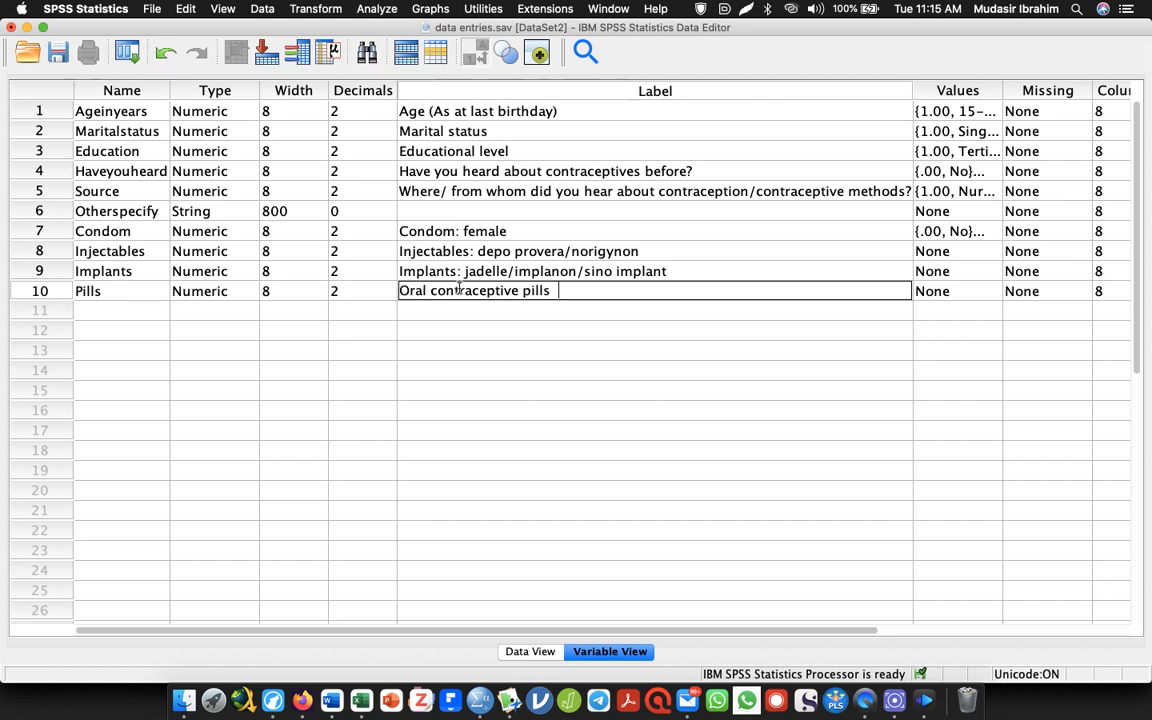
# Add a variable named Withdrawal in row 11, labelled with "Withdrawal (coitus interruptus)" copied from the Word questionnaire
pyautogui.click(97, 312)
pyautogui.press('super+Tab')
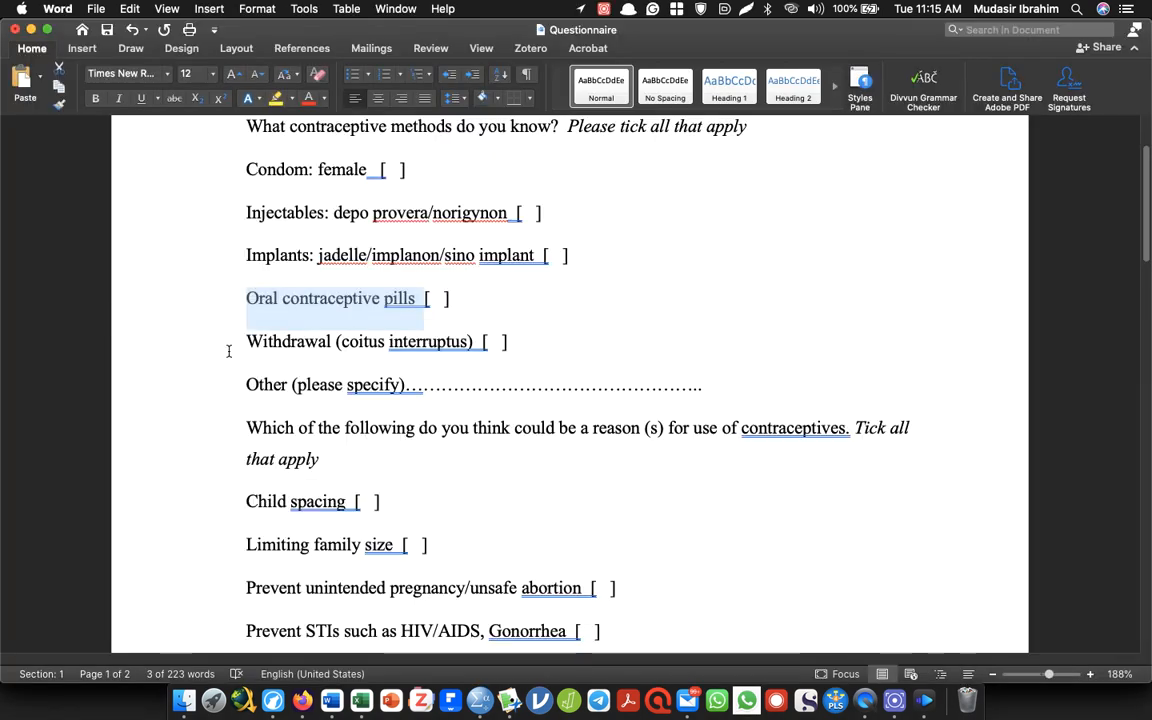
pyautogui.moveTo(246, 342); pyautogui.dragTo(472, 342)
pyautogui.press('super+c')
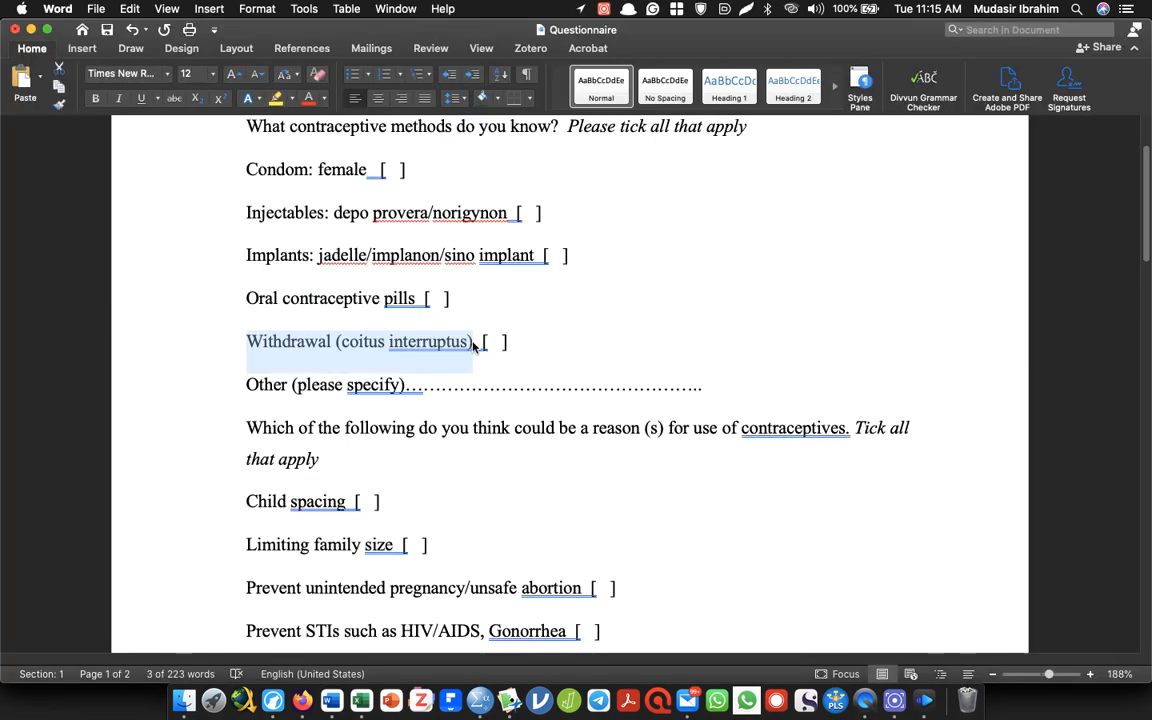
pyautogui.press('super+Tab')
pyautogui.doubleClick(133, 309)
pyautogui.write('W')
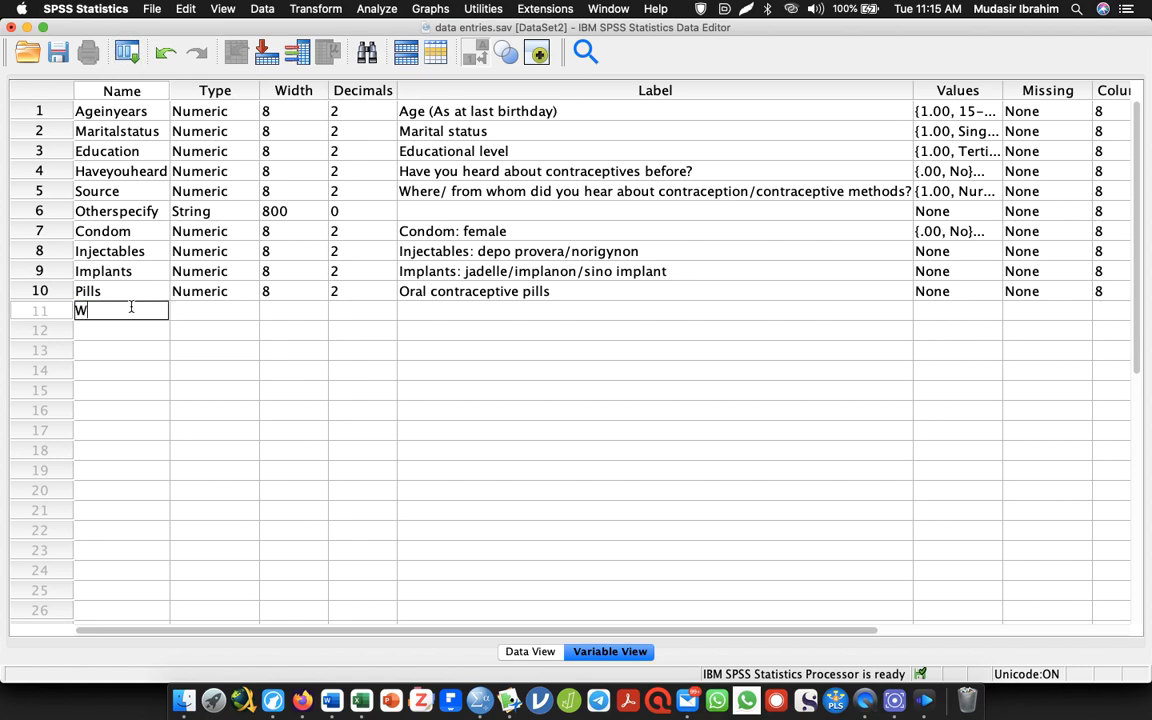
pyautogui.write('ithdrawal')
pyautogui.click(439, 310)
pyautogui.press('super+v')
# Check the next contraceptive method option in the Word questionnaire and try to add a variable named Otherspecify in row 12
pyautogui.click(98, 332)
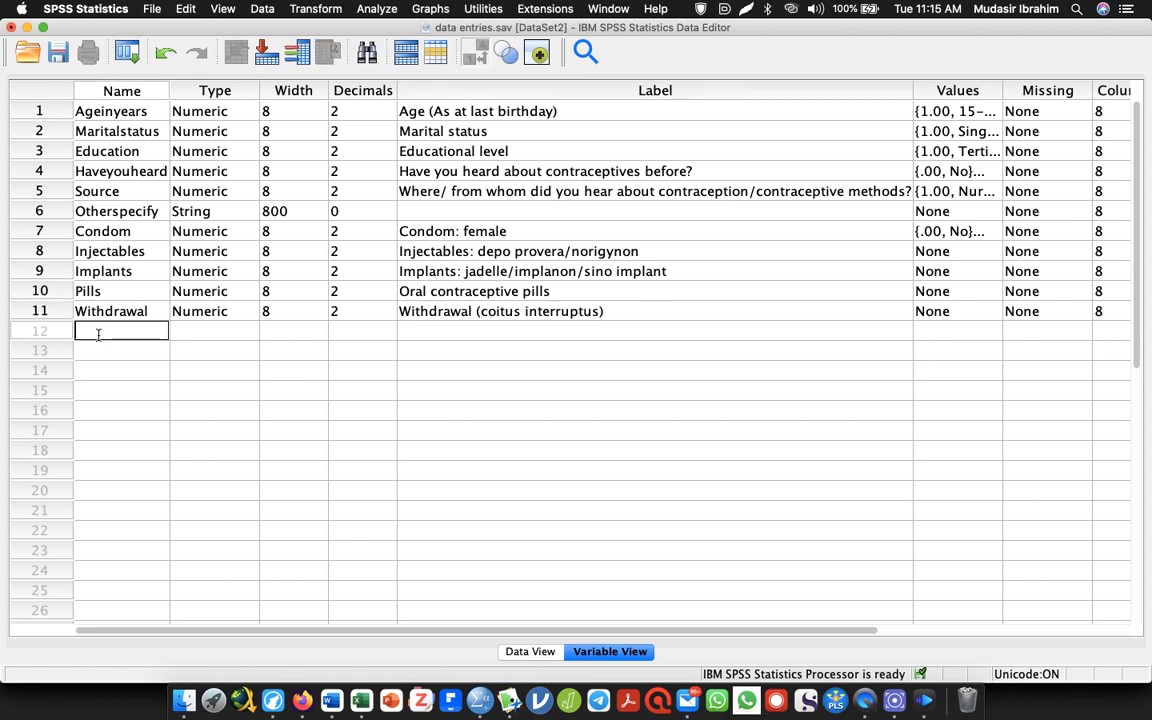
pyautogui.press('super+Tab')
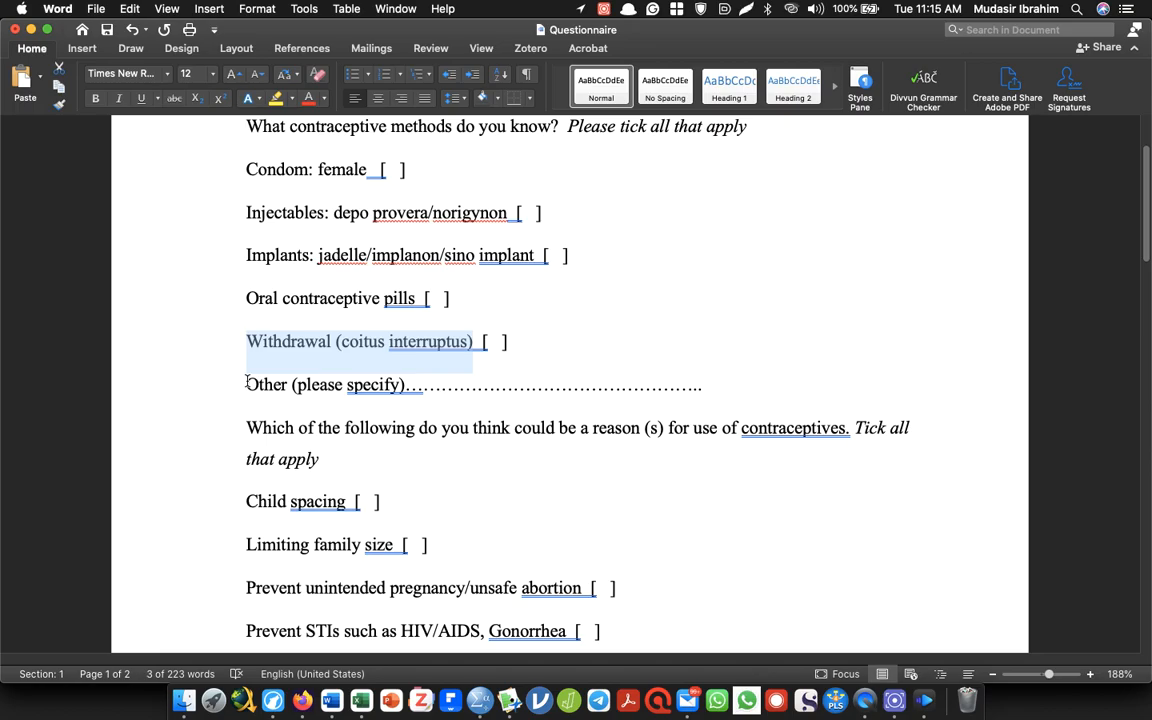
pyautogui.press('super+Tab')
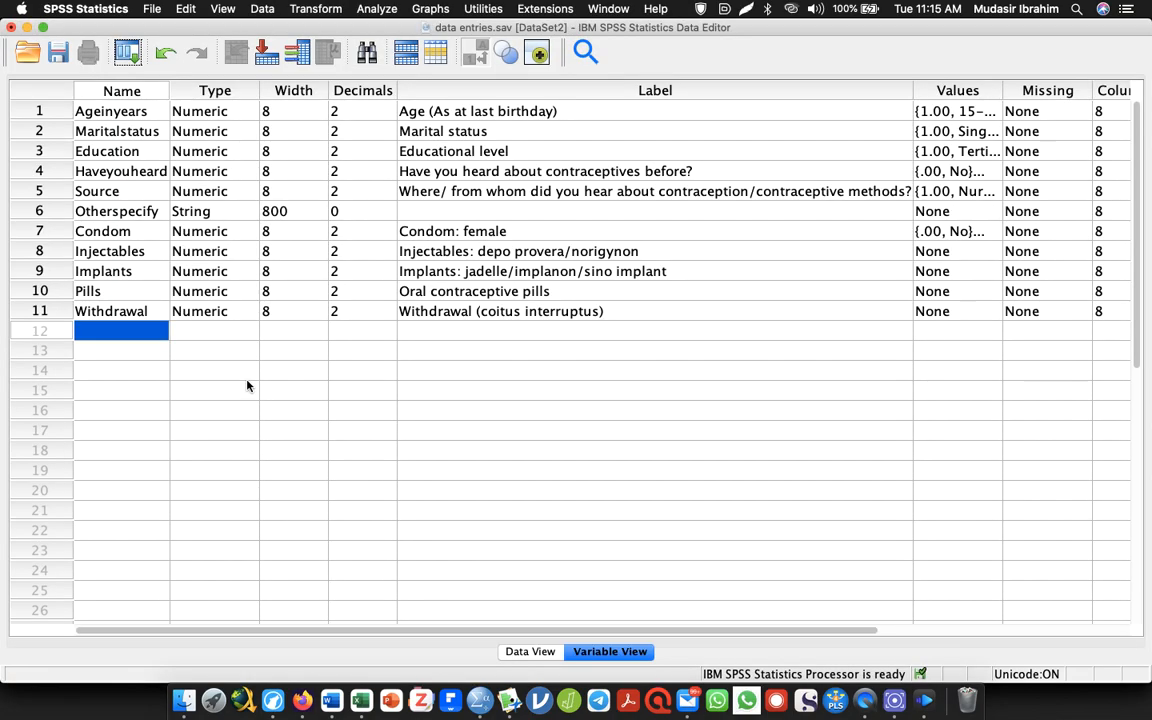
pyautogui.doubleClick(130, 333)
pyautogui.write('Other')
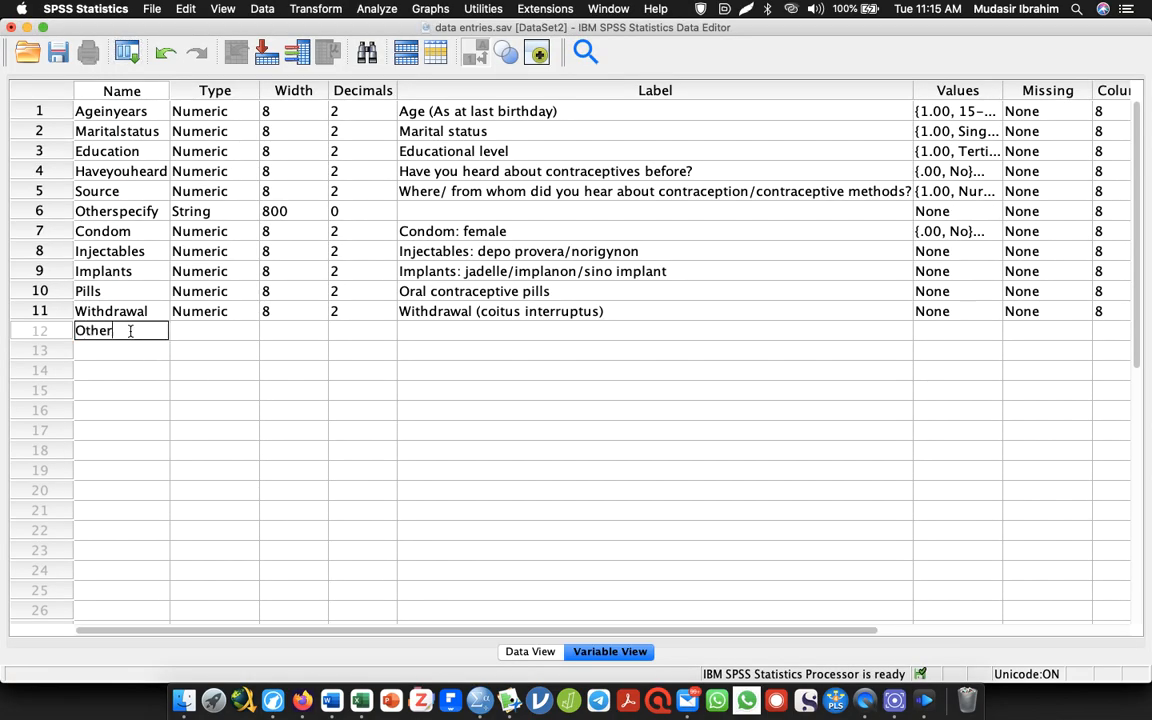
pyautogui.write('specify')
pyautogui.press('Return')
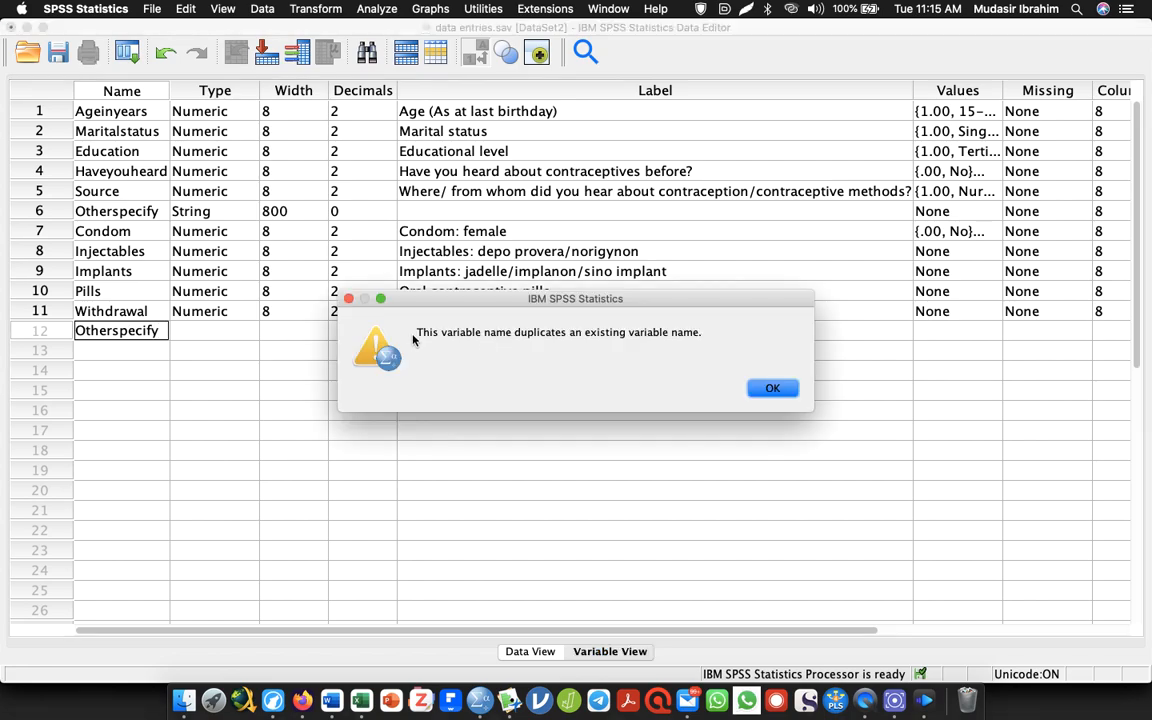
pyautogui.click(772, 390)
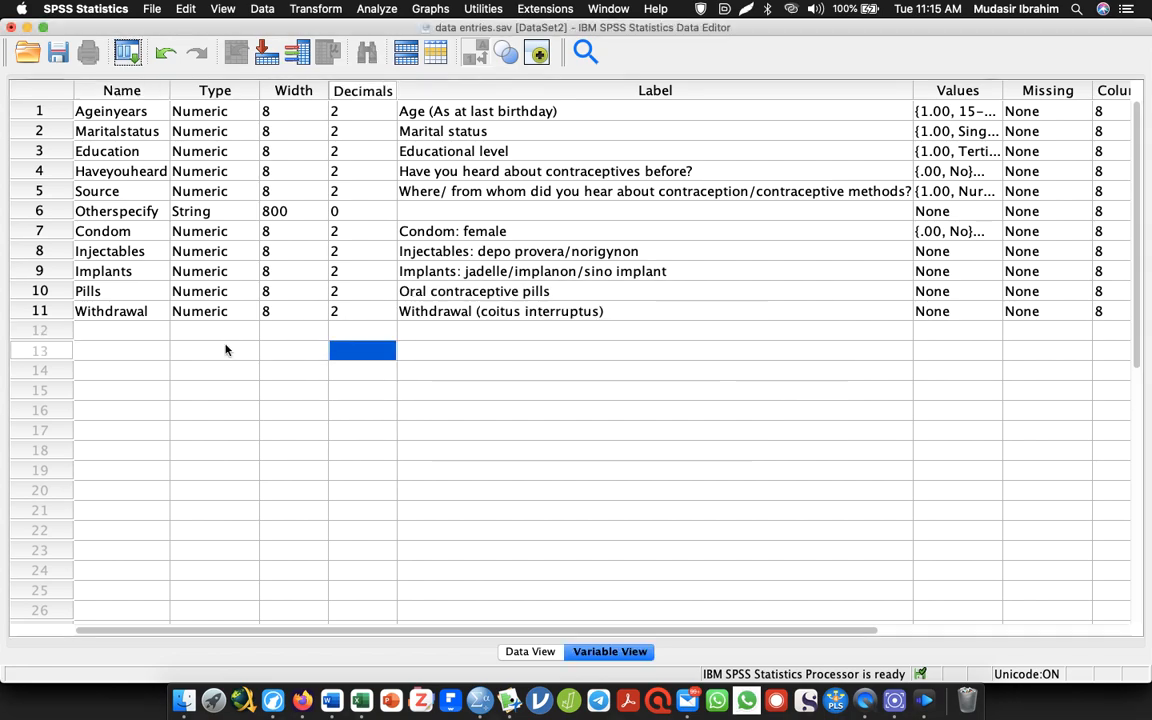
# Try again to enter Otherspecify as the name of the new variable in row 12
pyautogui.doubleClick(123, 331)
pyautogui.write('Other')
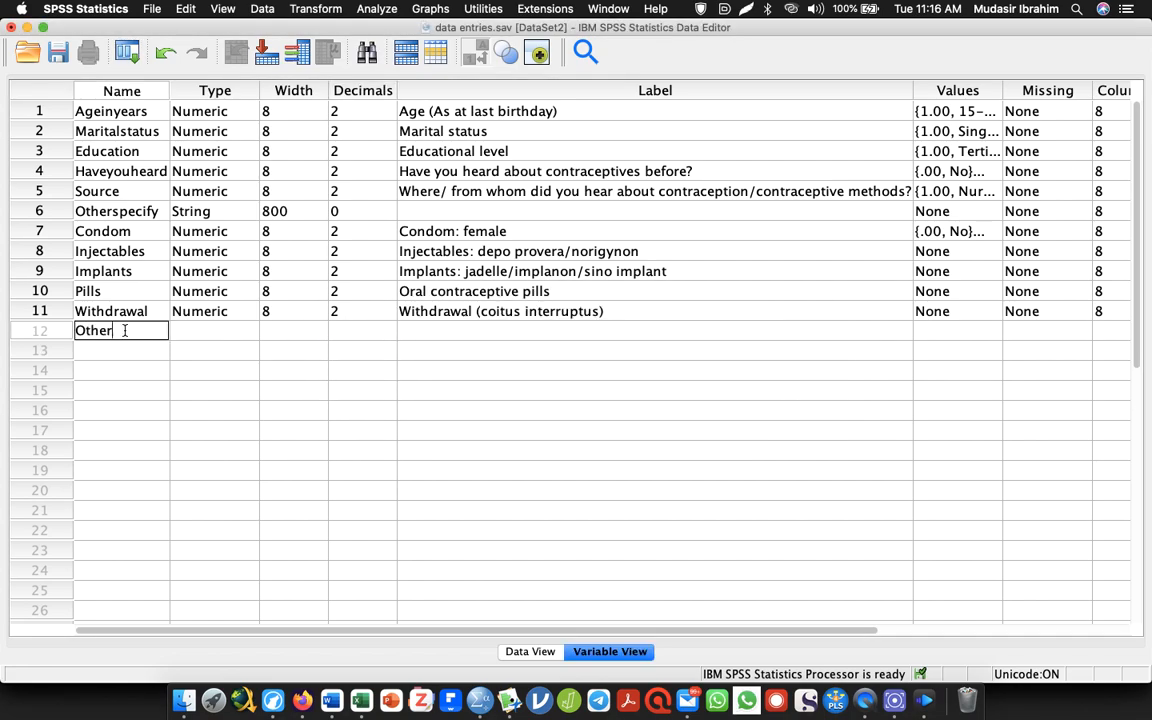
pyautogui.write('specify')
pyautogui.click(331, 365)
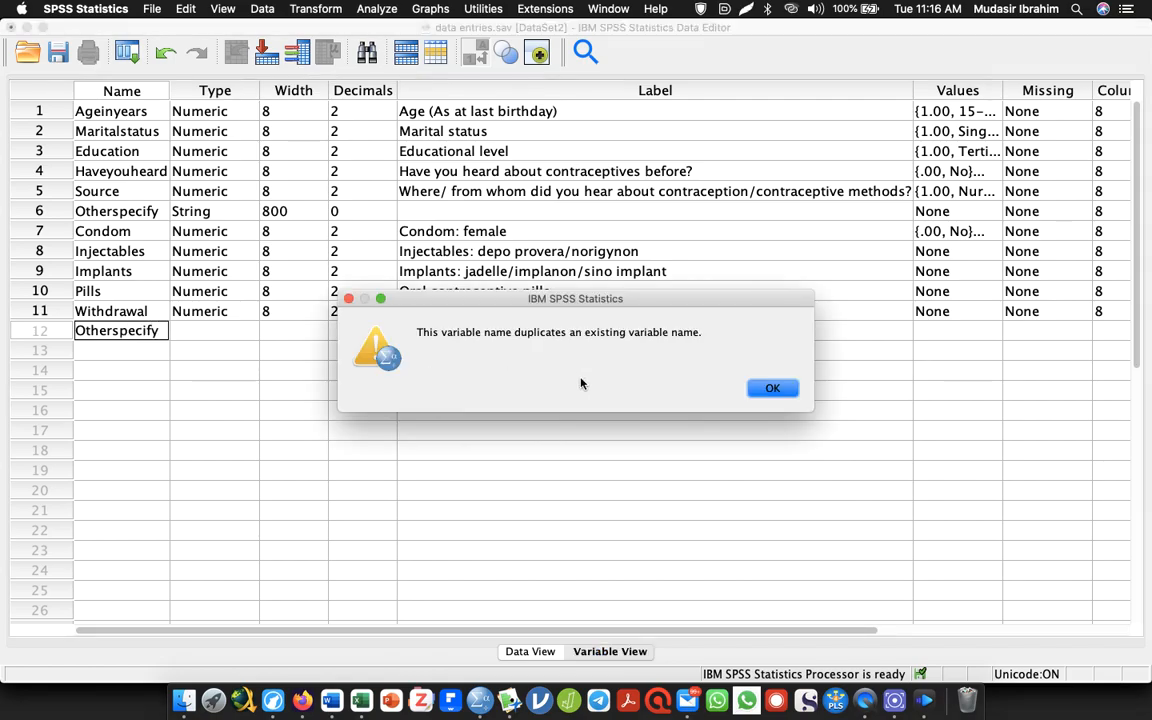
pyautogui.click(771, 389)
# Add a variable named Other_specify in row 12
pyautogui.click(147, 335)
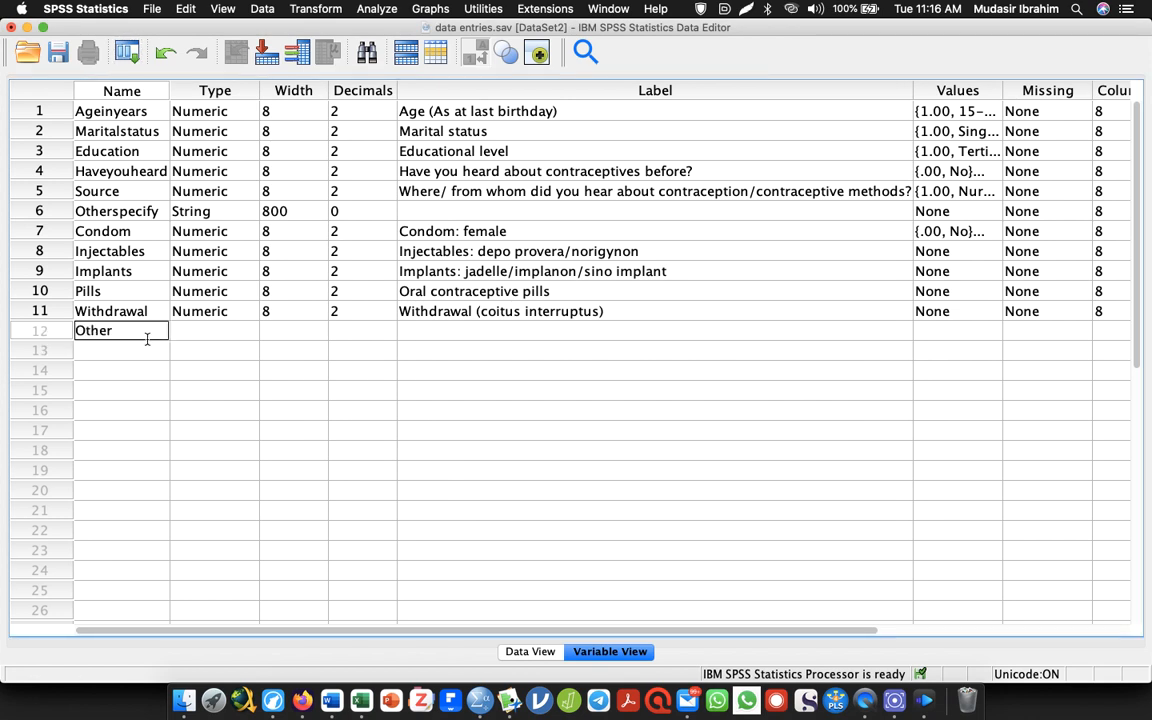
pyautogui.write('Other_specify')
pyautogui.press('Return')
pyautogui.click(488, 333)
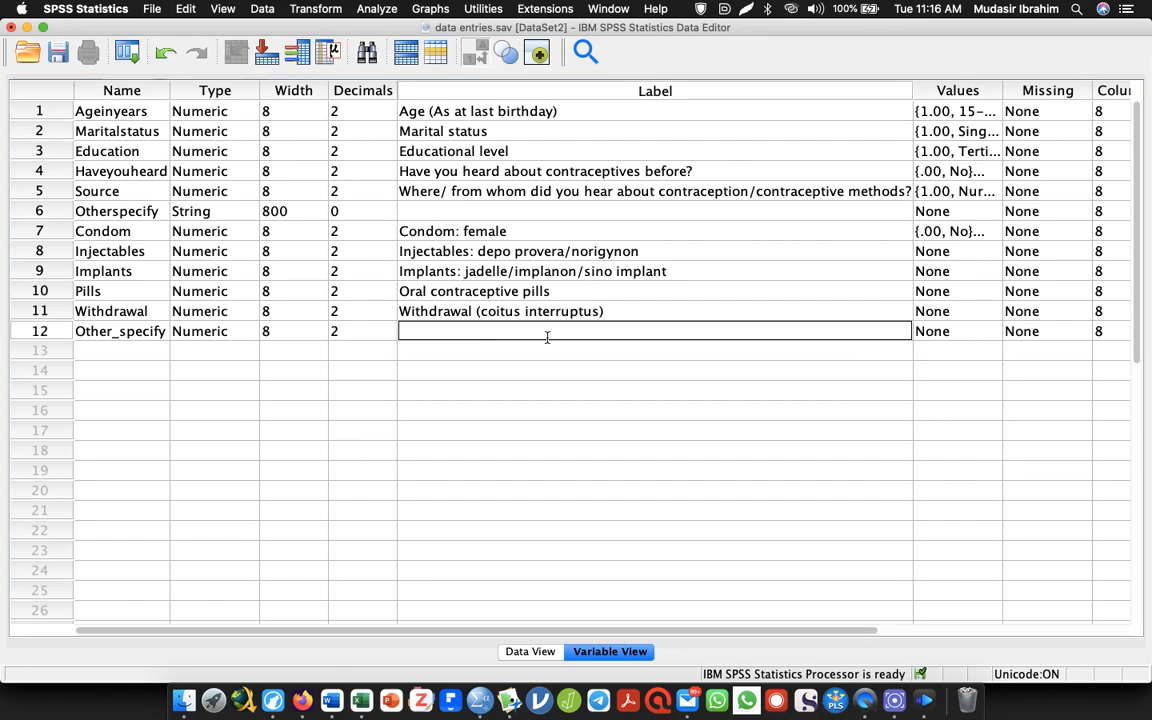
# Set the Other_specify variable's type to String with 800 characters
pyautogui.click(251, 332)
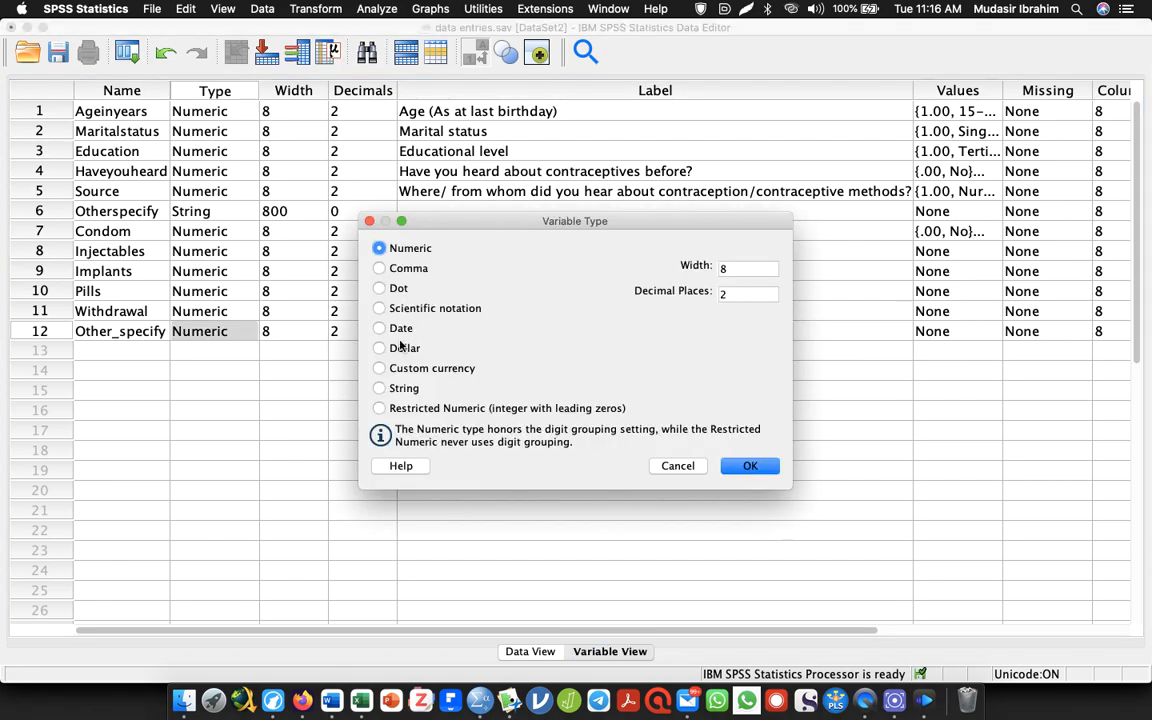
pyautogui.click(379, 388)
pyautogui.click(747, 268)
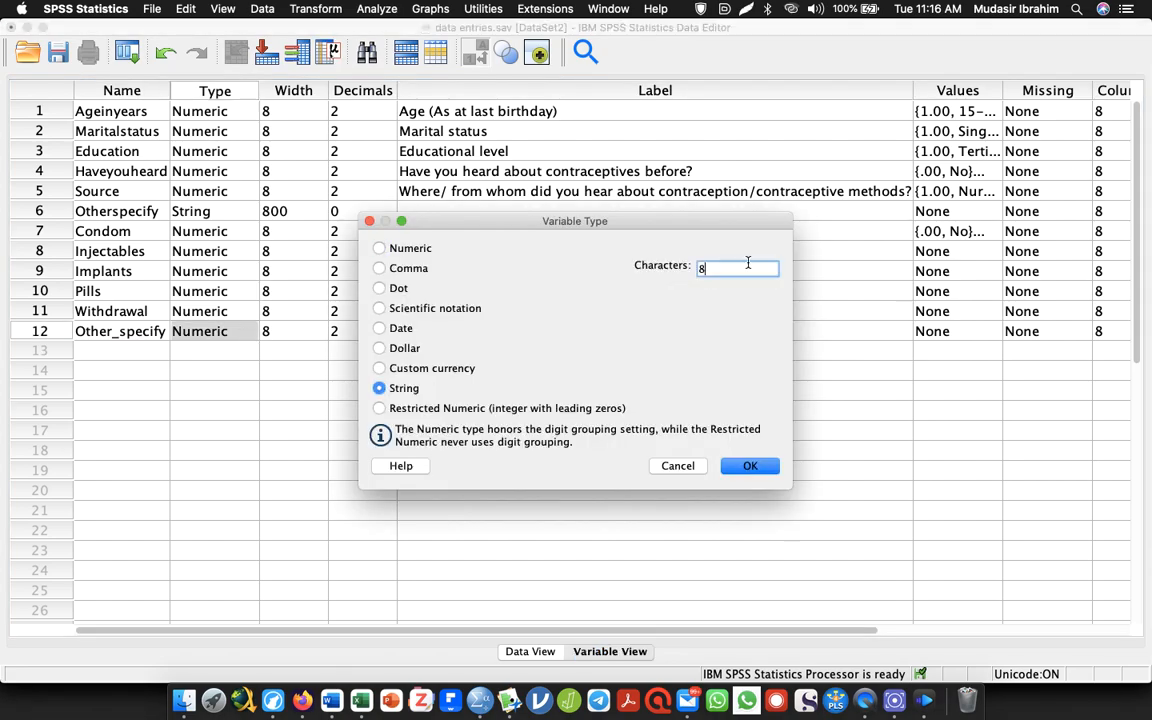
pyautogui.write('00')
pyautogui.click(747, 467)
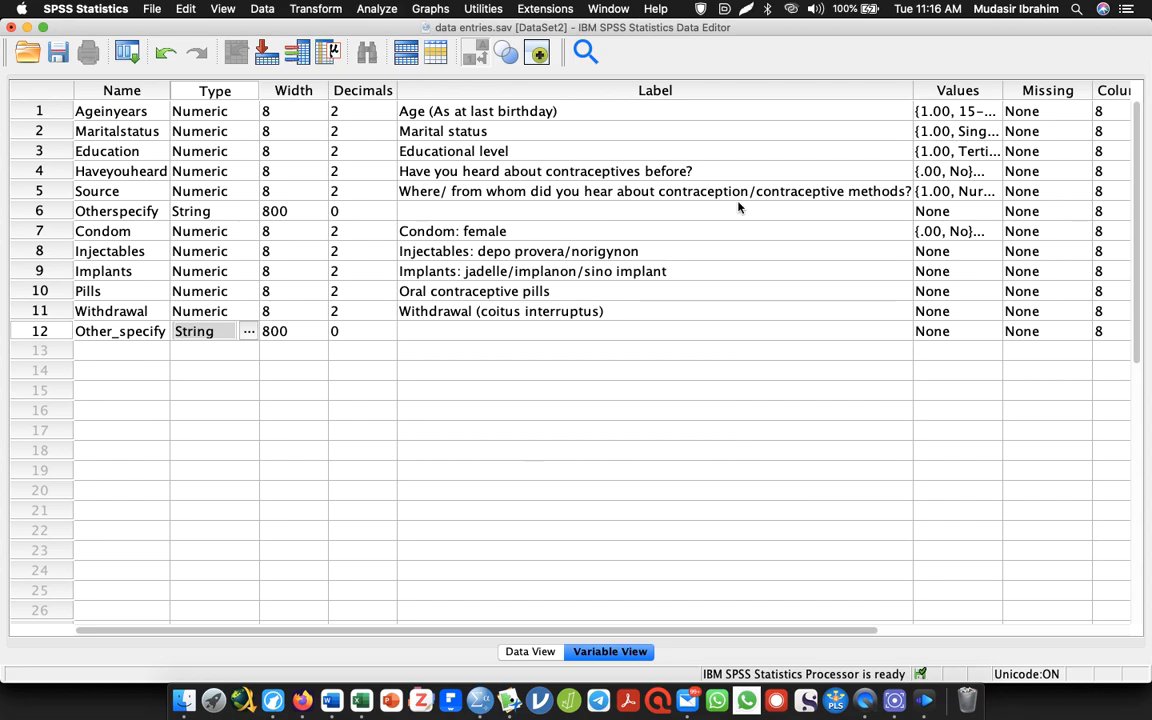
# Copy the Condom variable's value labels to Injectables, Implants, Pills and Withdrawal
pyautogui.click(956, 231)
pyautogui.press('Down')
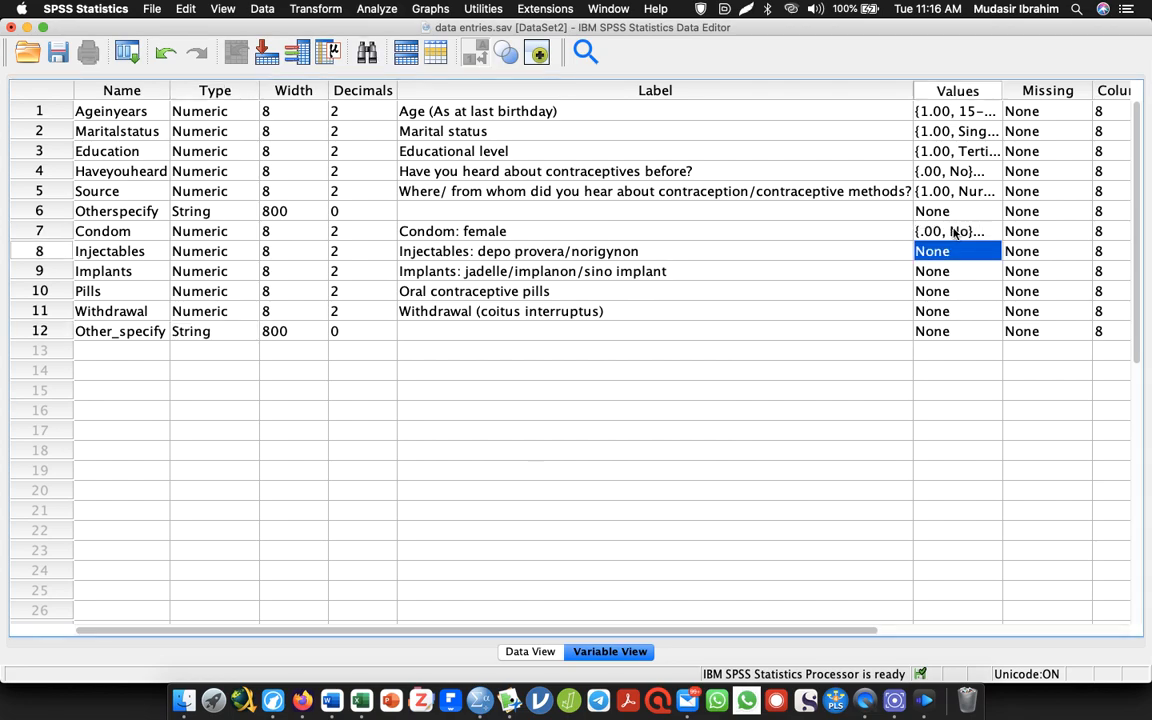
pyautogui.click(966, 233)
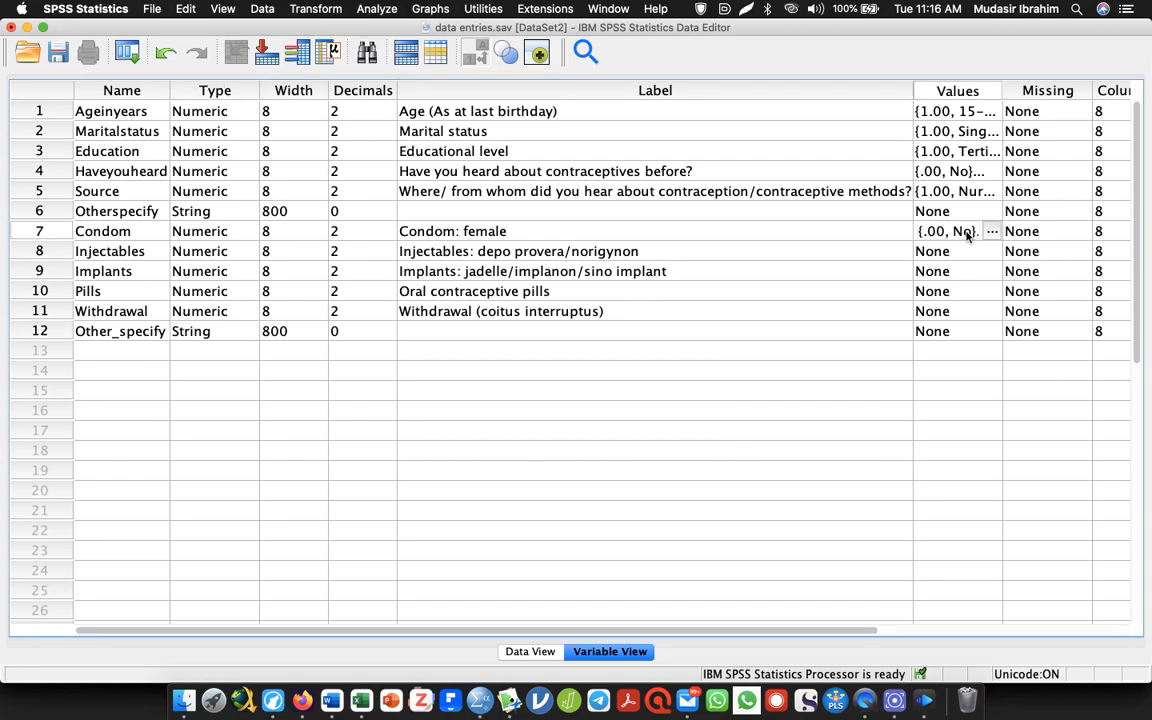
pyautogui.press('Down')
pyautogui.press('Up')
pyautogui.press('Down')
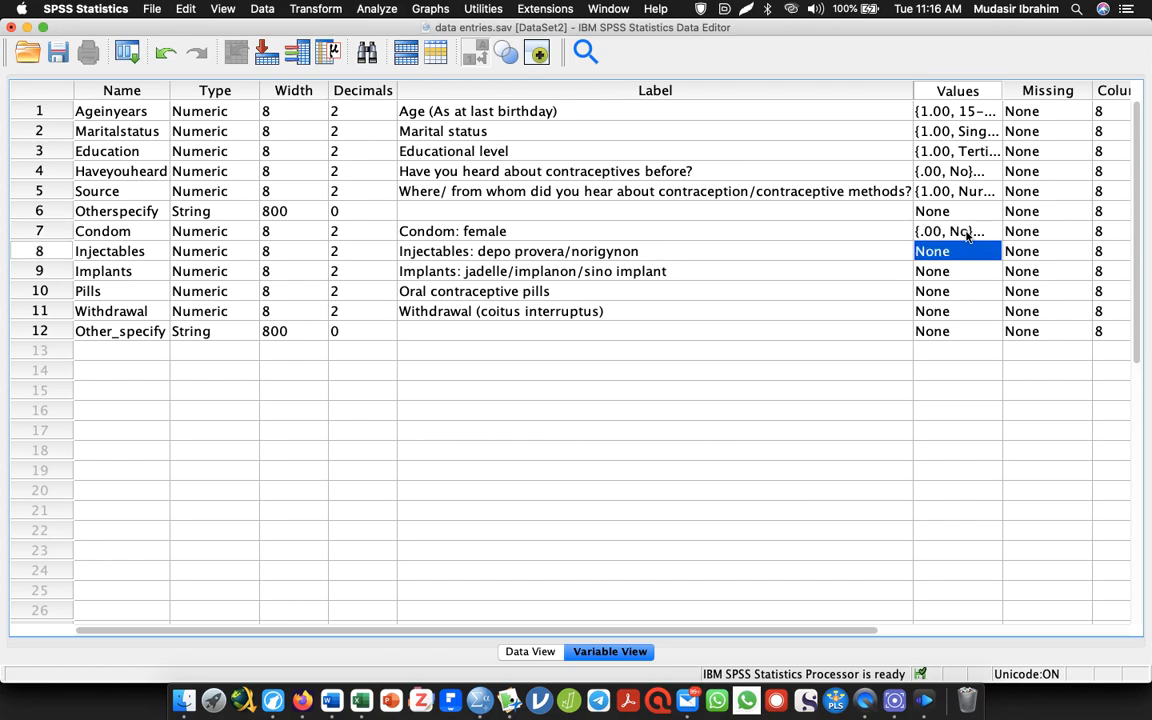
pyautogui.hotkey('shift', 'Down')
pyautogui.hotkey('shift', 'Down')
pyautogui.hotkey('shift', 'Down')
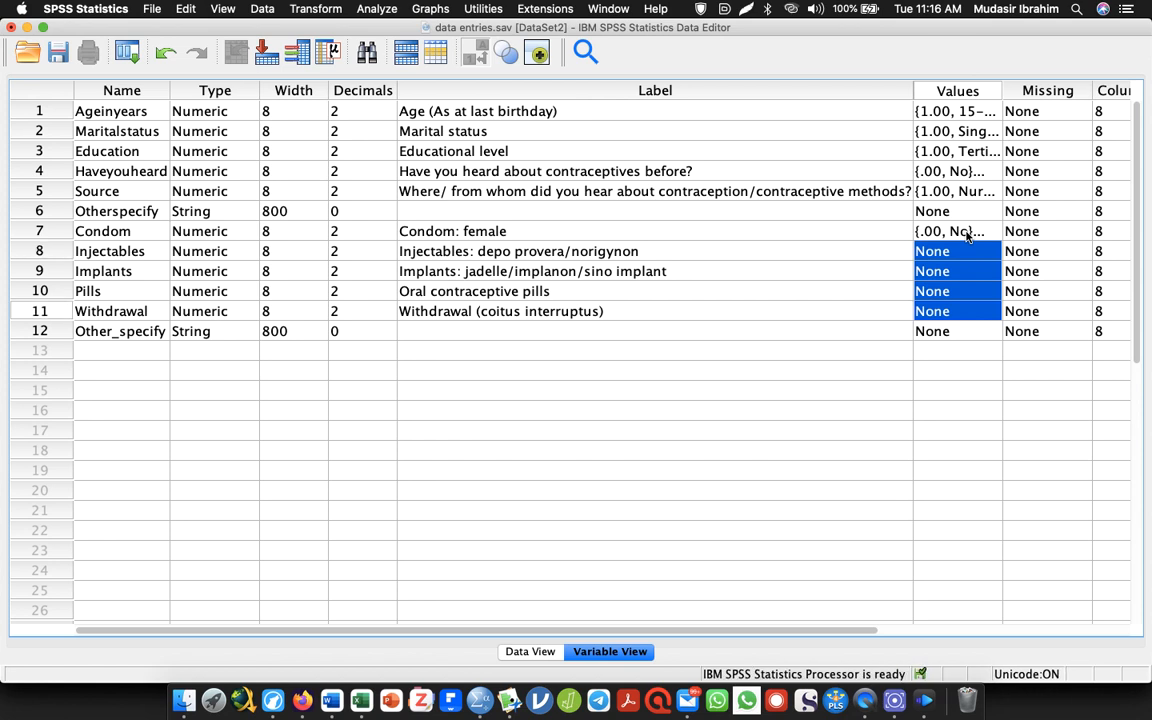
pyautogui.press('super+v')
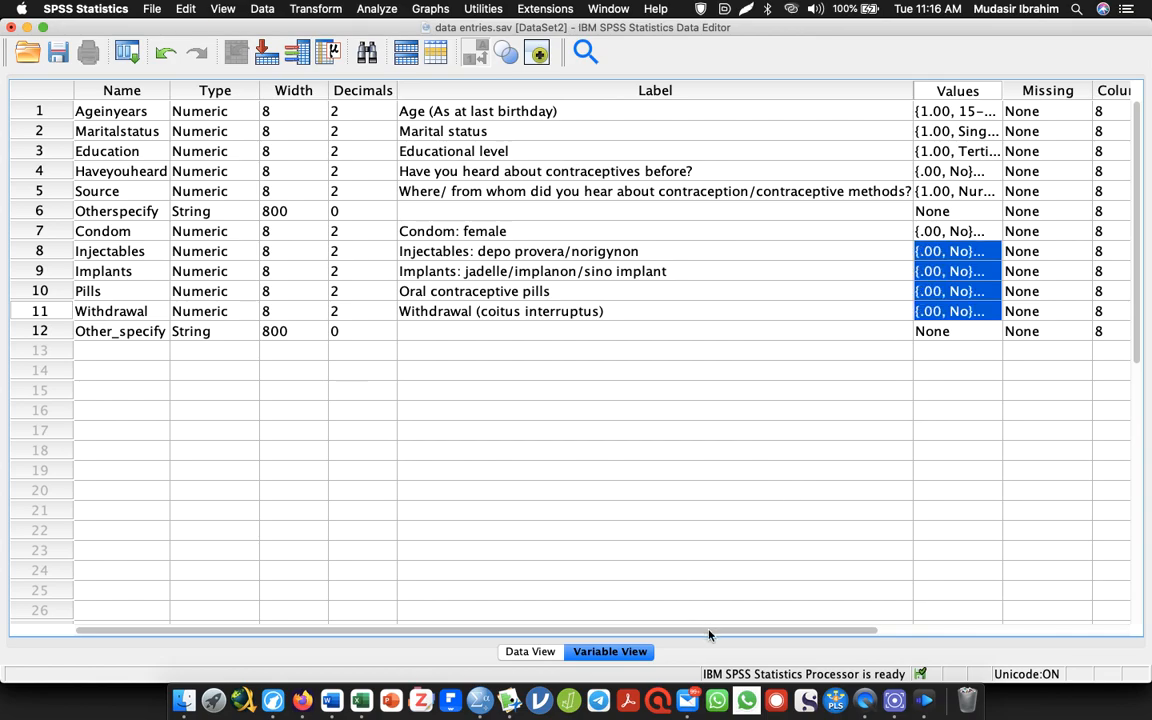
# Set the Condom variable's measure to Nominal and select the measure cells of Injectables through Withdrawal
pyautogui.moveTo(709, 634); pyautogui.dragTo(1026, 586)
pyautogui.click(982, 230)
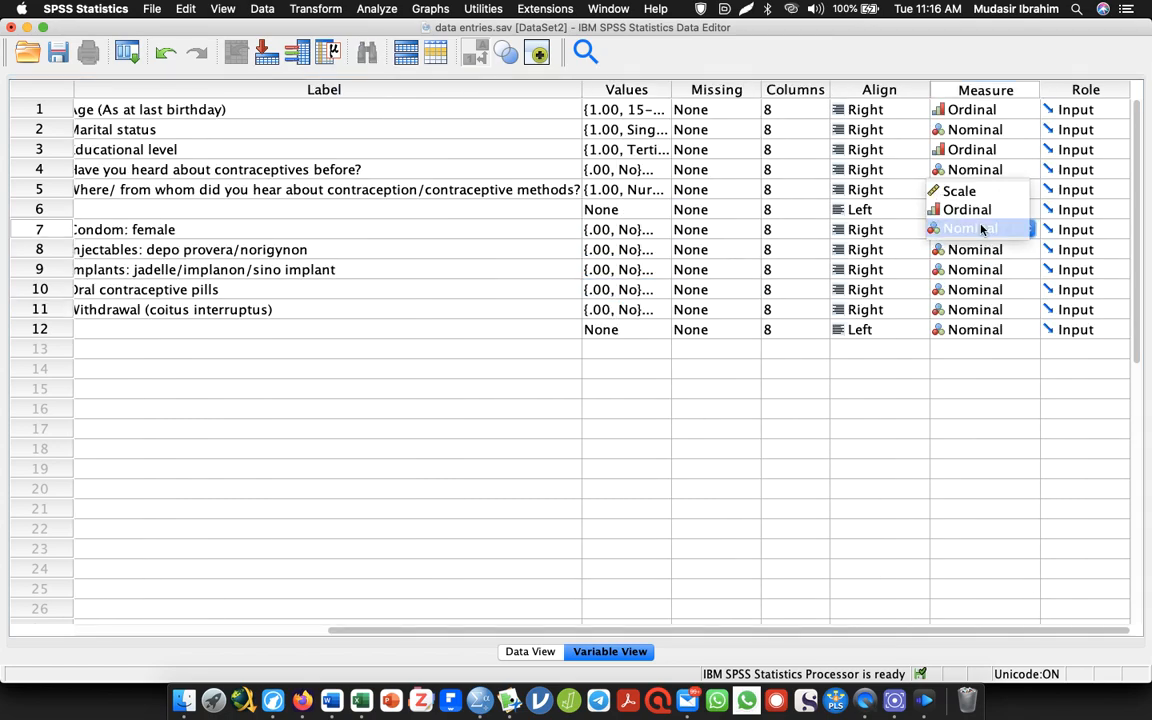
pyautogui.click(982, 230)
pyautogui.press('Return')
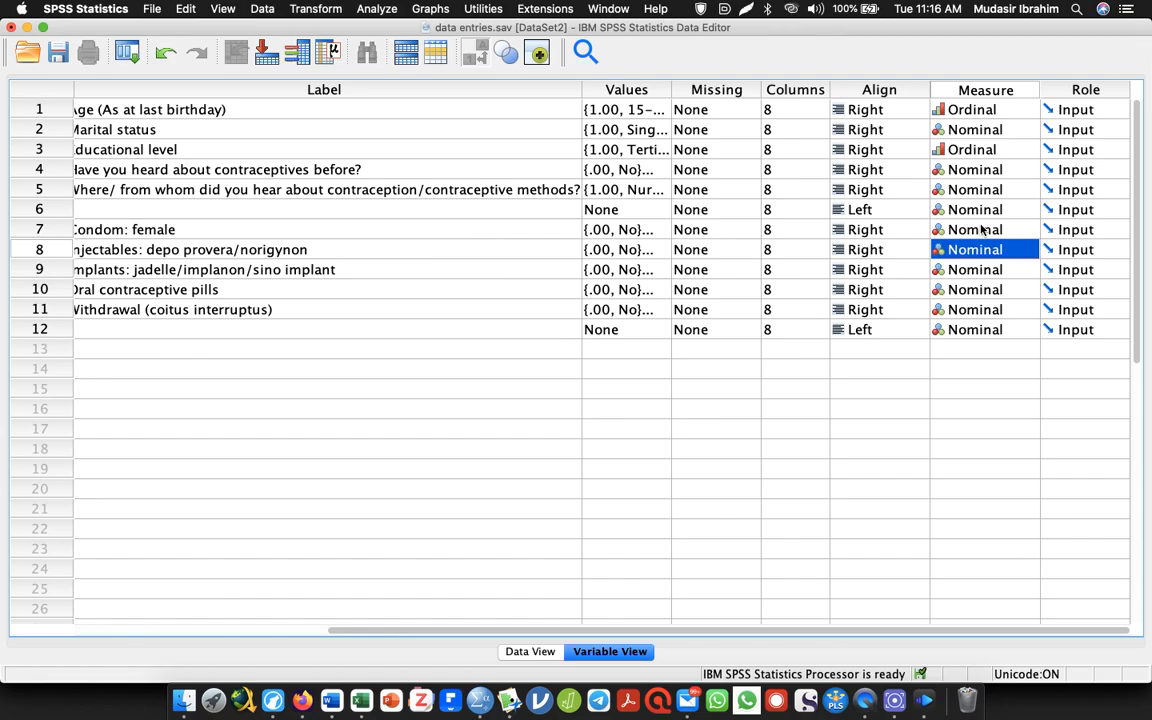
pyautogui.click(982, 230)
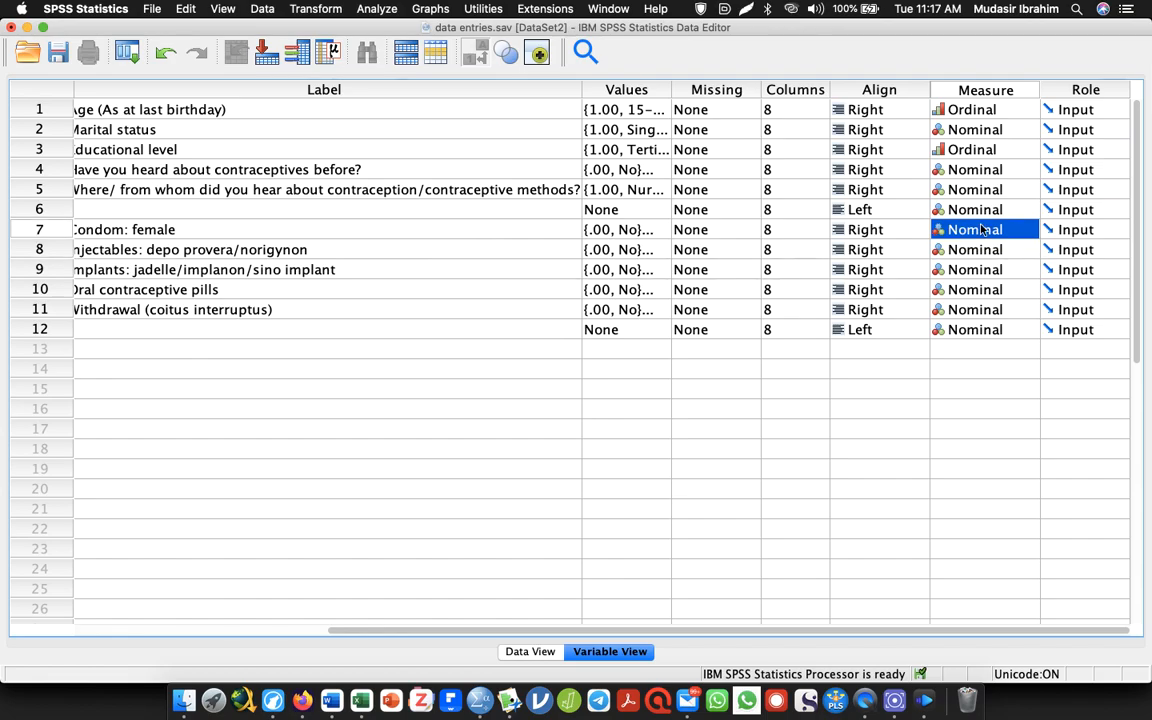
pyautogui.press('Down')
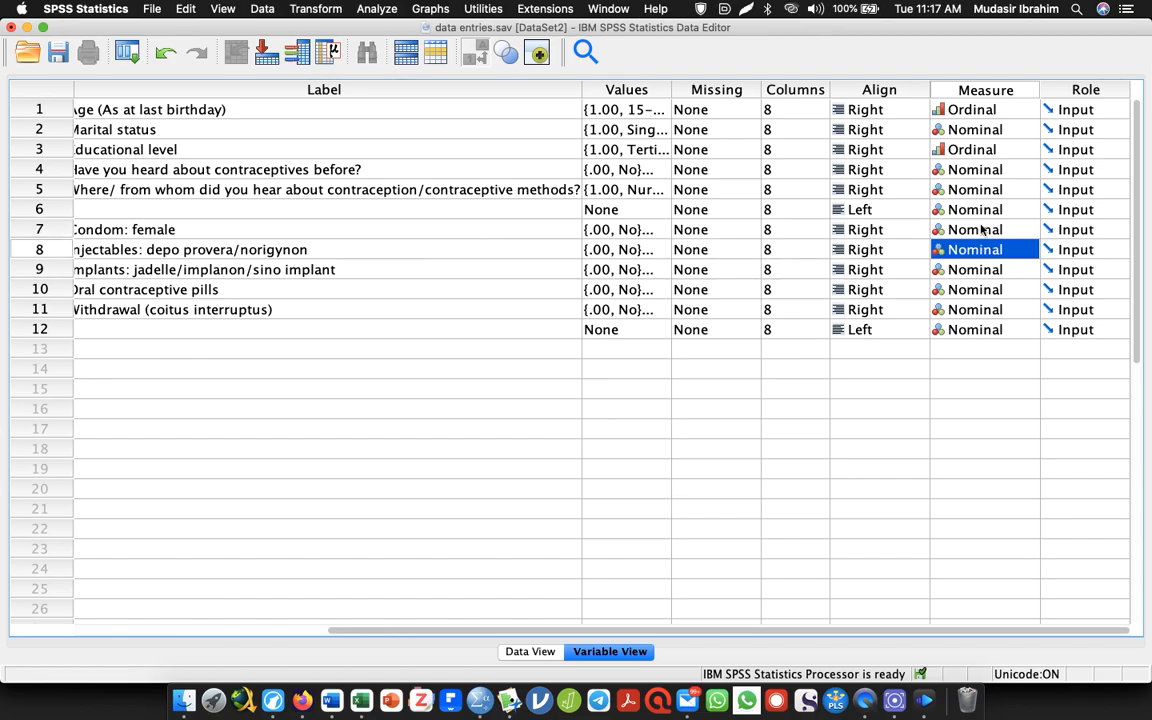
pyautogui.hotkey('shift', 'Down')
pyautogui.hotkey('shift', 'Down')
pyautogui.hotkey('shift', 'Down')
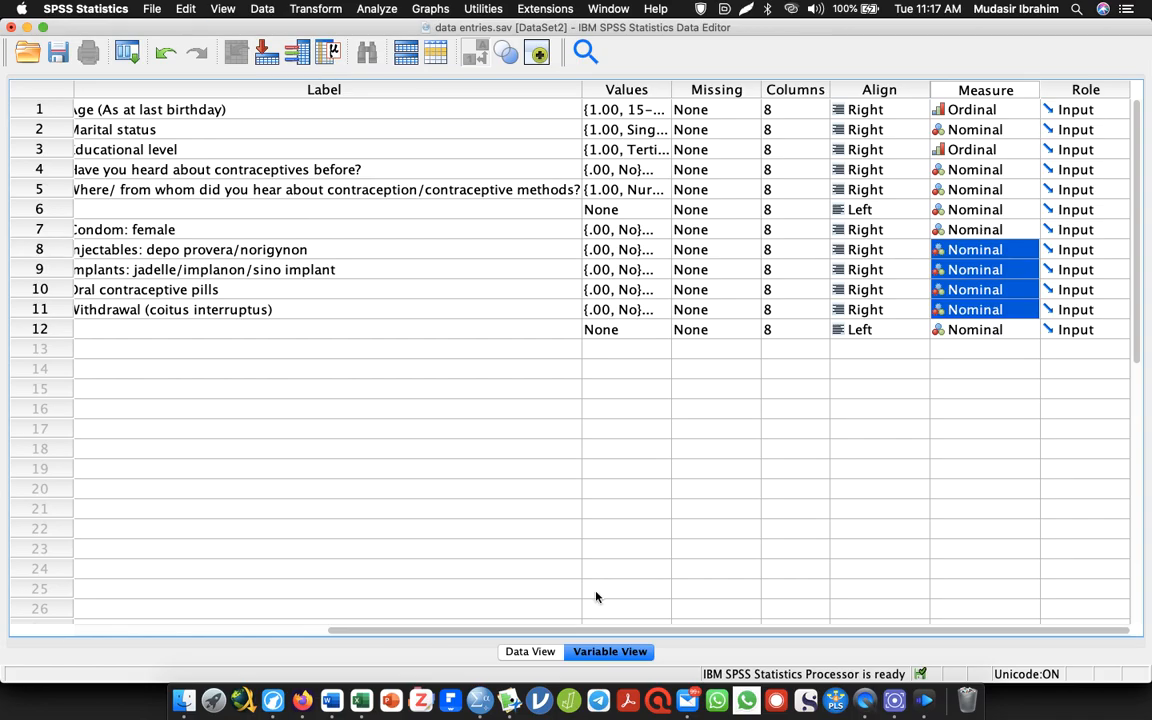
# Switch to the Word questionnaire and delete everything above the Section D heading, including the contraceptive methods, reasons and usage questions
pyautogui.moveTo(565, 632); pyautogui.dragTo(20, 558)
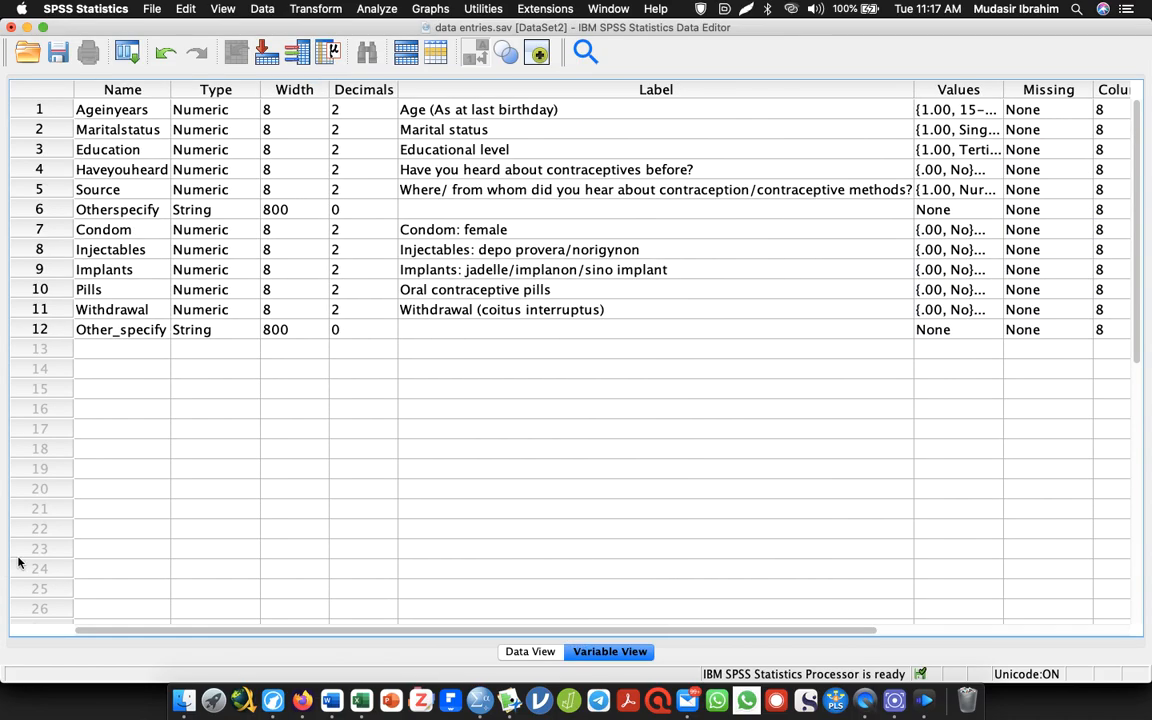
pyautogui.click(88, 349)
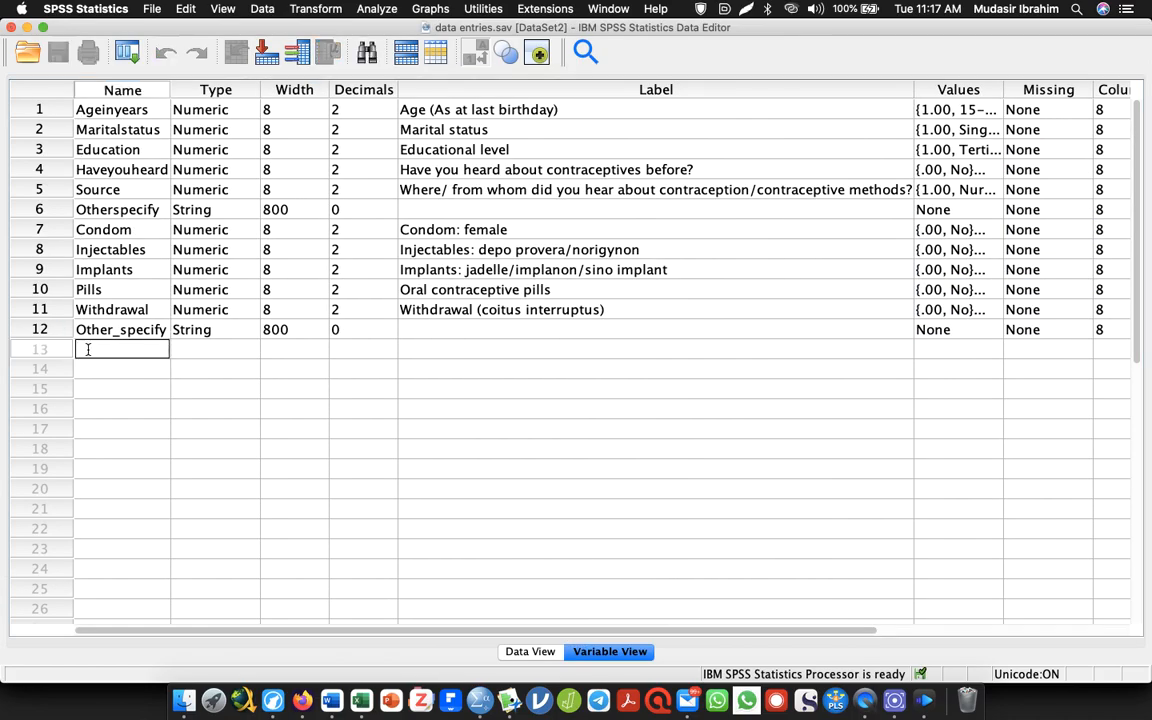
pyautogui.hotkey('alt', 'Tab')
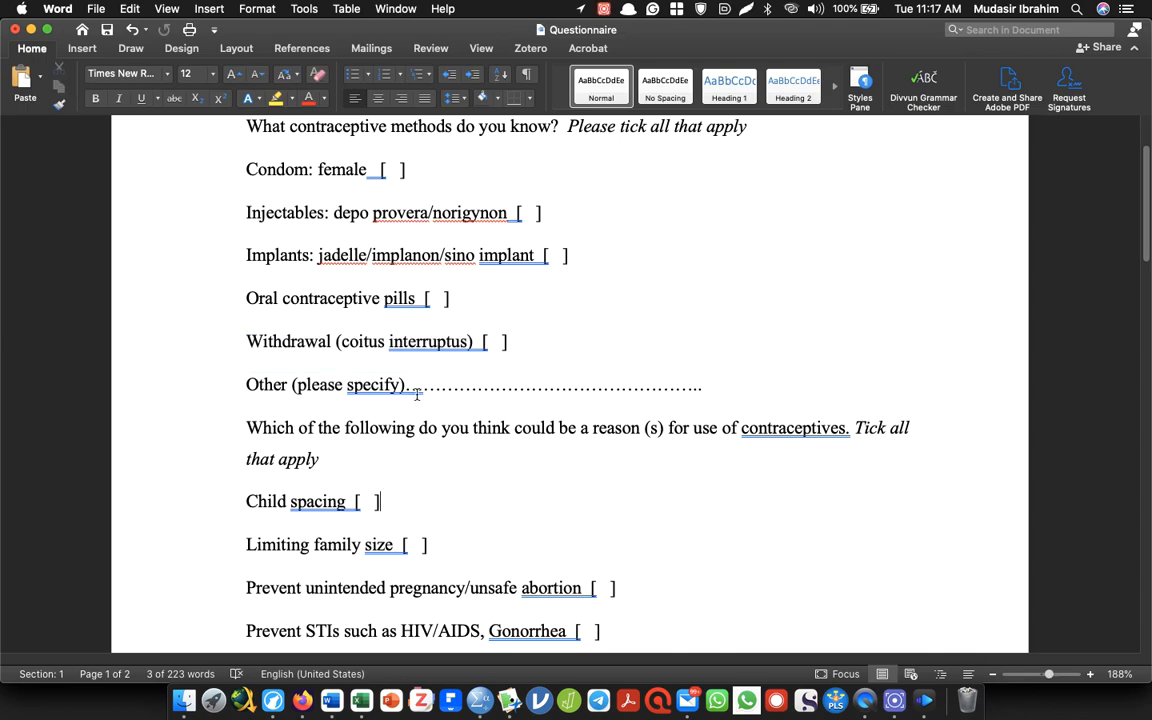
pyautogui.scroll(-5, 586, 452)
pyautogui.moveTo(761, 442); pyautogui.dragTo(404, 239)
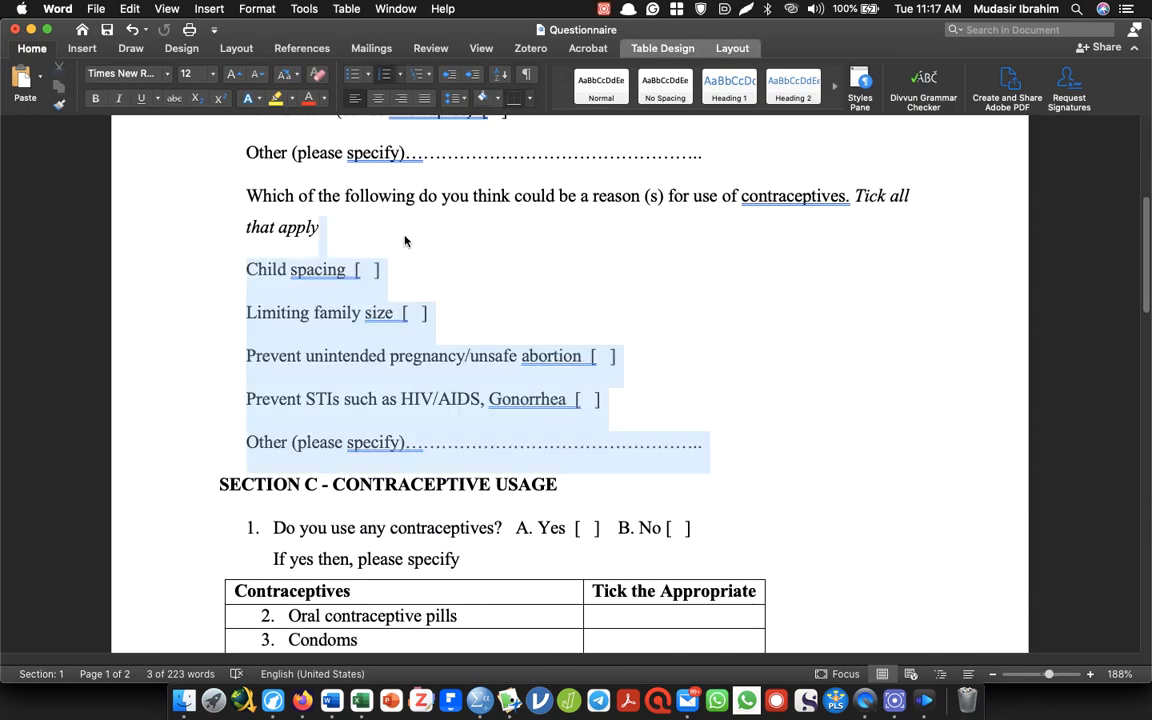
pyautogui.scroll(-10, 1115, 405)
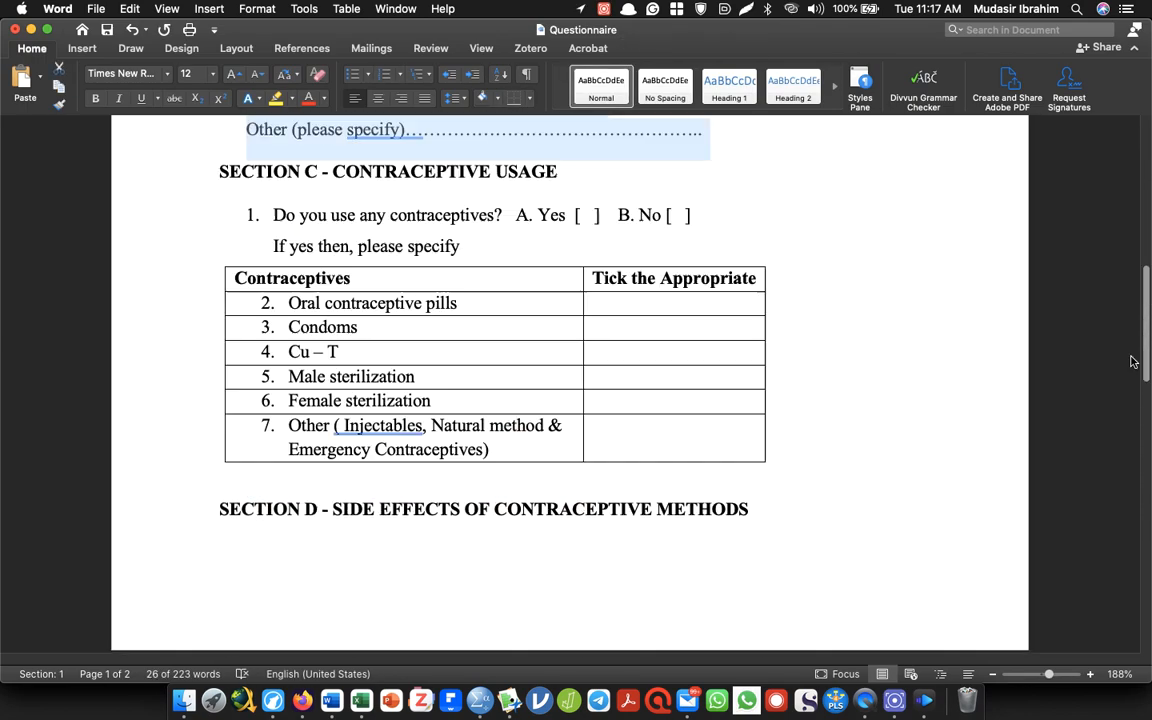
pyautogui.scroll(5, 1100, 430)
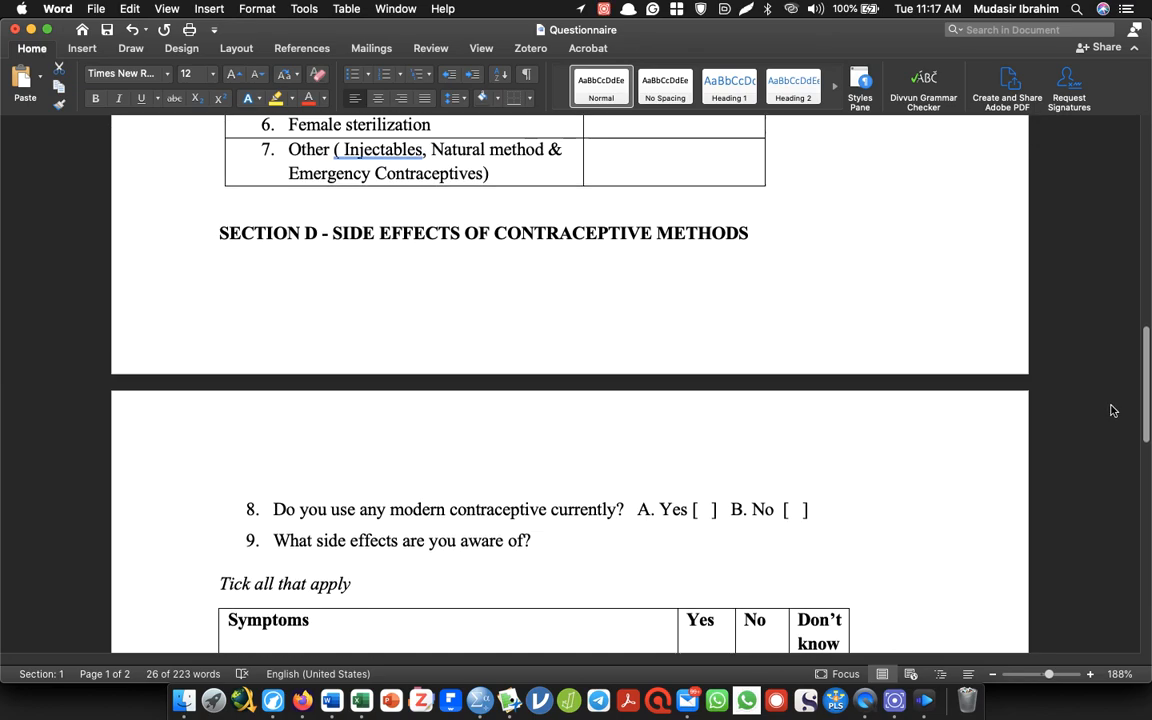
pyautogui.scroll(5, 868, 210)
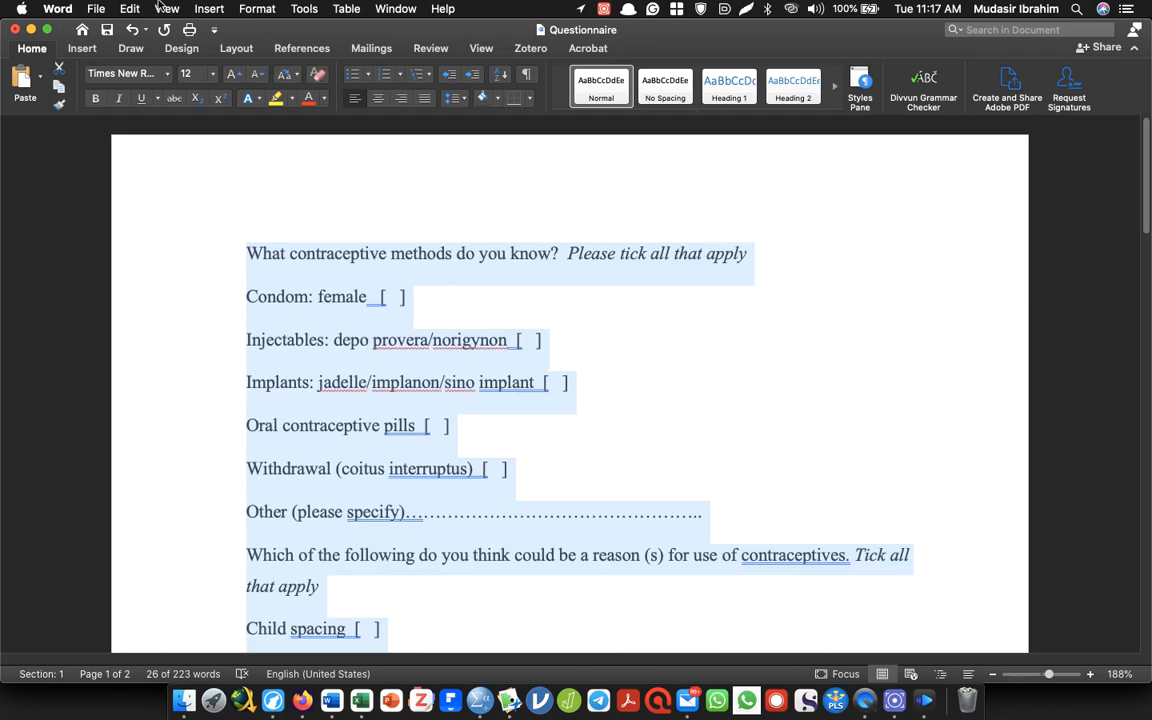
pyautogui.press('BackSpace')
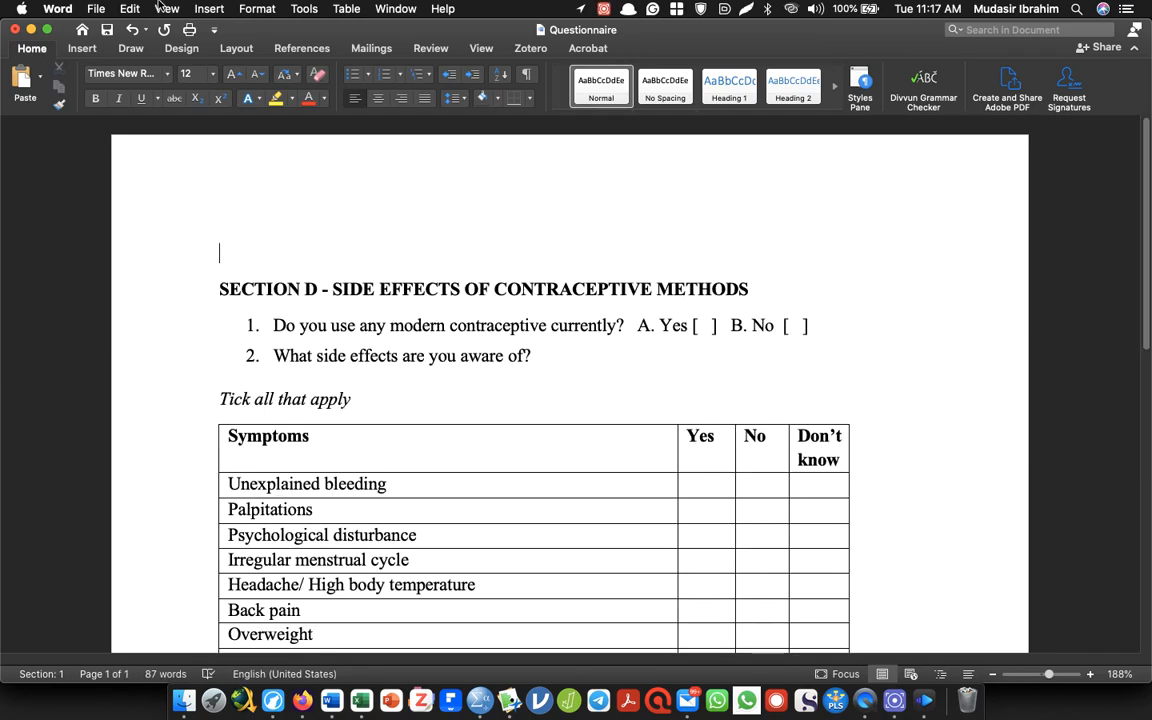
pyautogui.press('Delete')
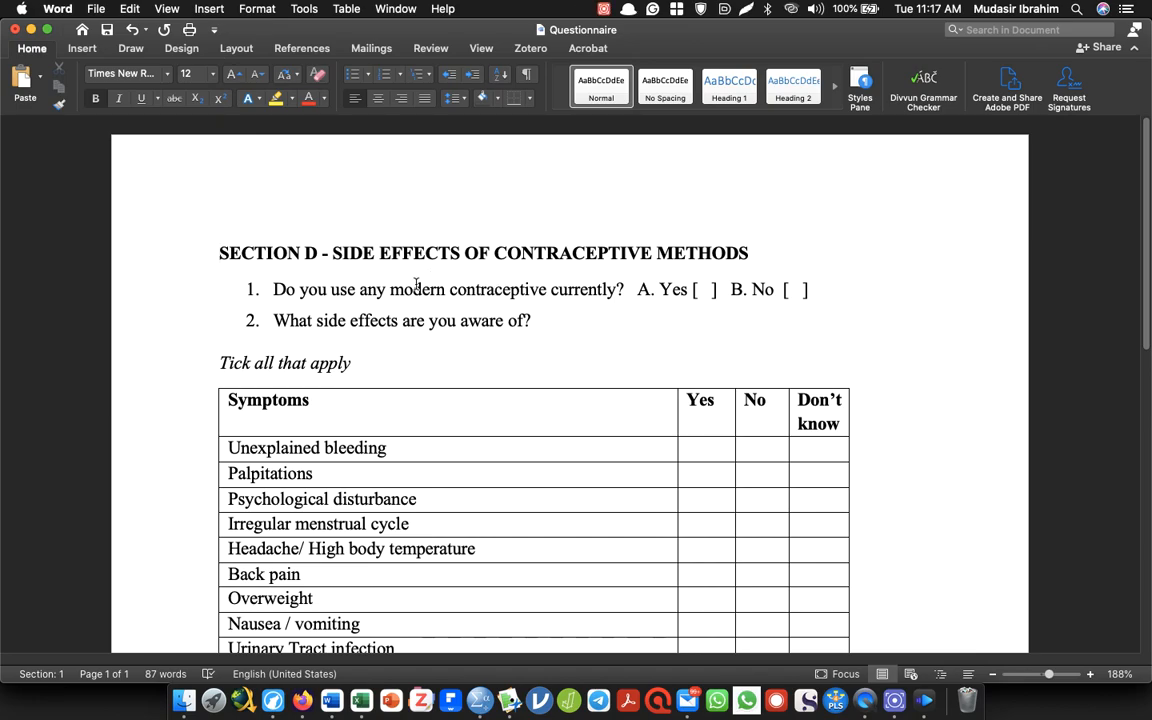
# Remove the numbering from the two questions under the Section D heading
pyautogui.moveTo(541, 321); pyautogui.dragTo(230, 282)
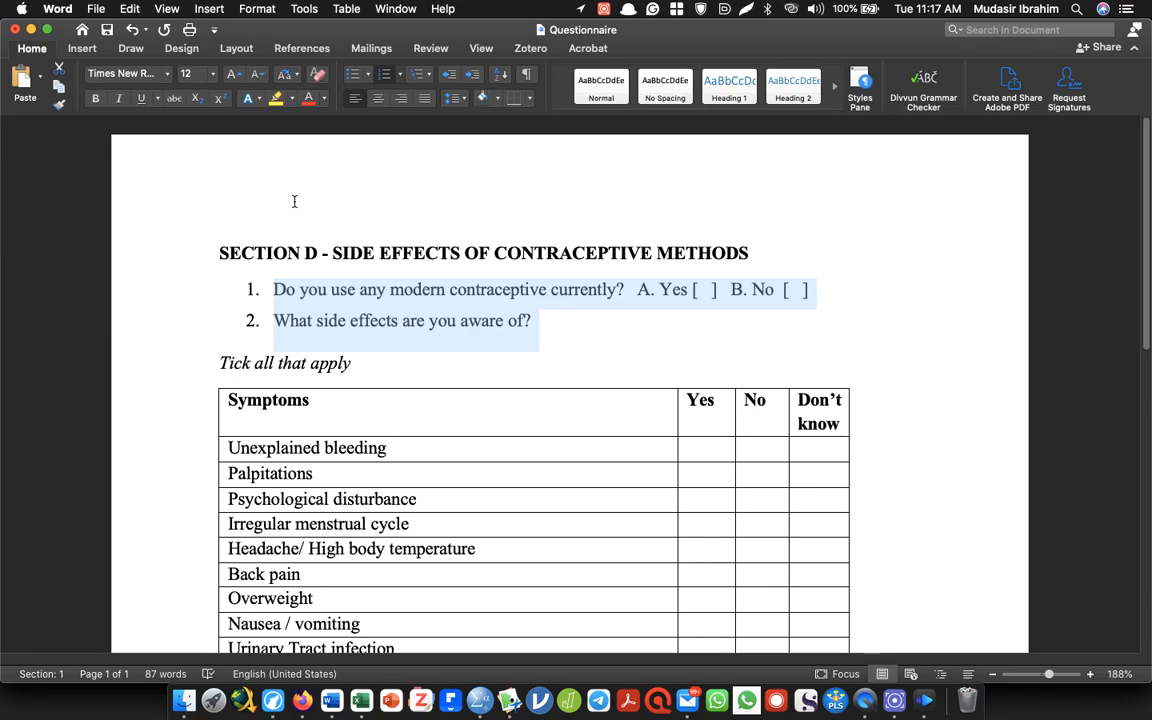
pyautogui.click(385, 74)
pyautogui.click(249, 302)
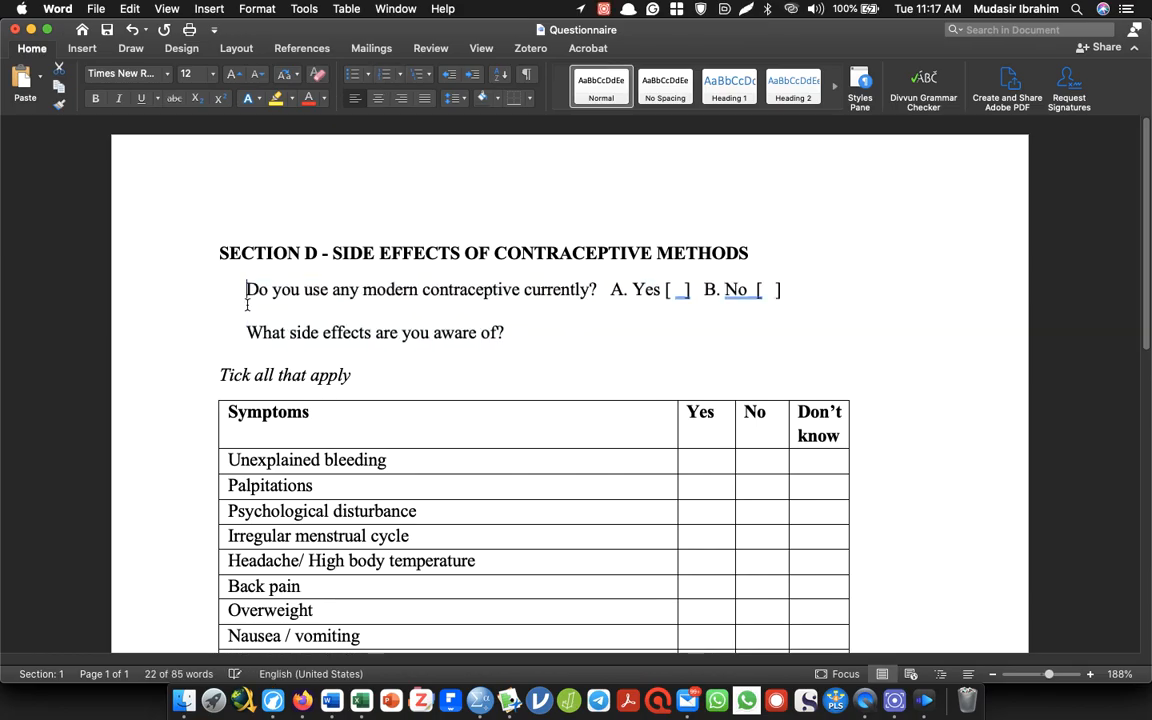
# Copy the question "Do you use any modern contraceptive currently?" from Word and use it in SPSS as the label of a new row 13 variable, Doyouuse
pyautogui.moveTo(249, 300); pyautogui.dragTo(599, 289)
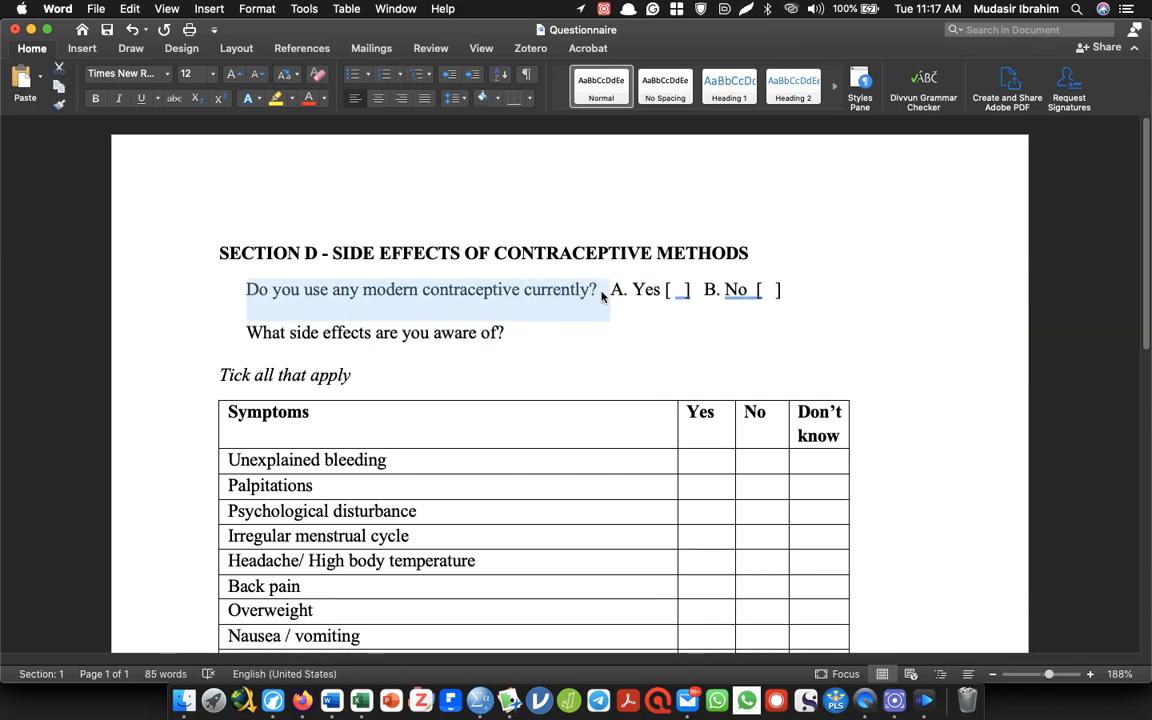
pyautogui.press('super+c')
pyautogui.hotkey('alt', 'Tab')
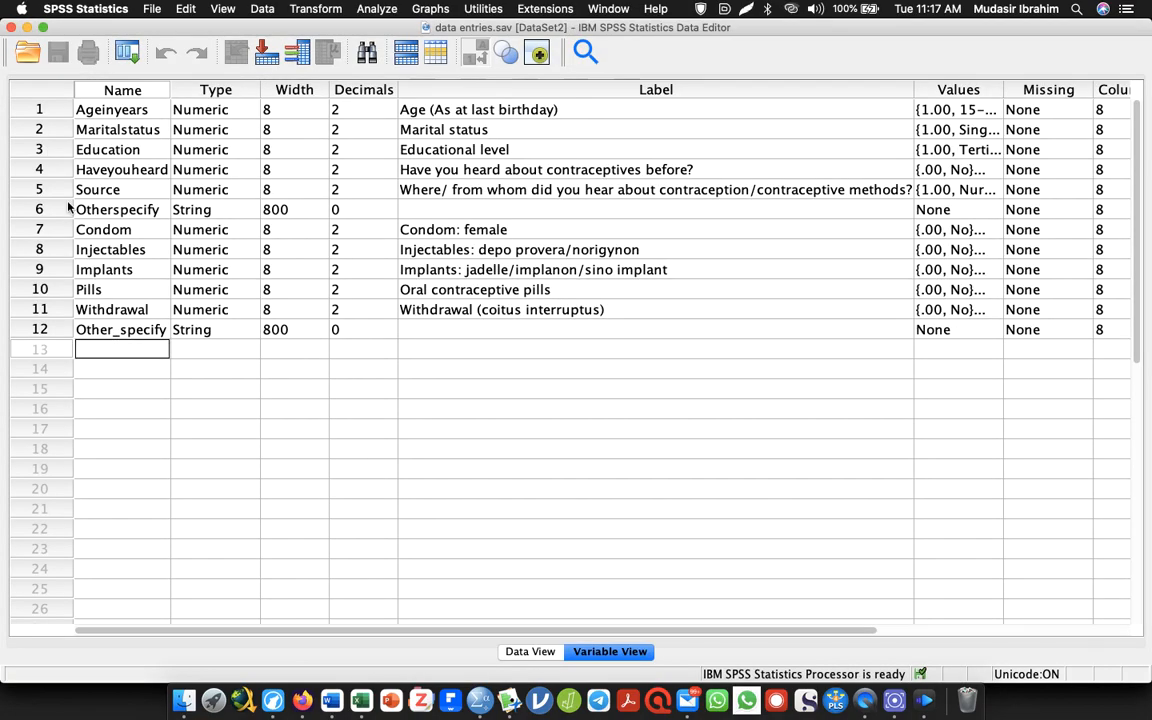
pyautogui.write('Doyouuse')
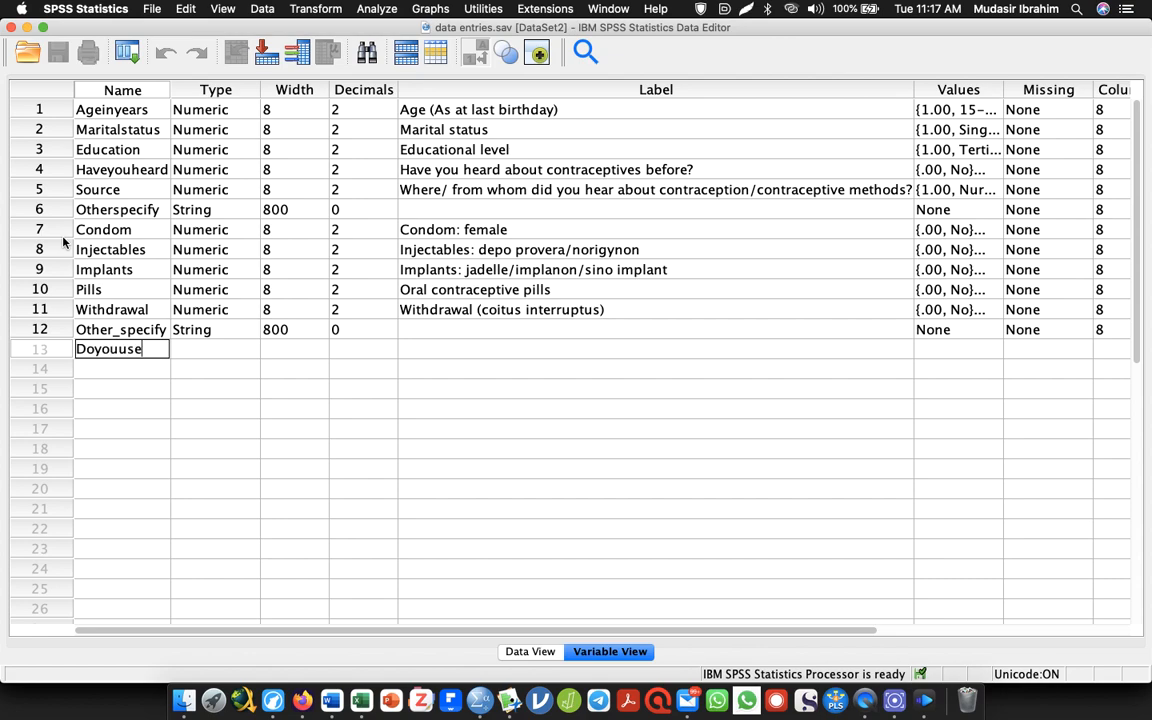
pyautogui.click(455, 348)
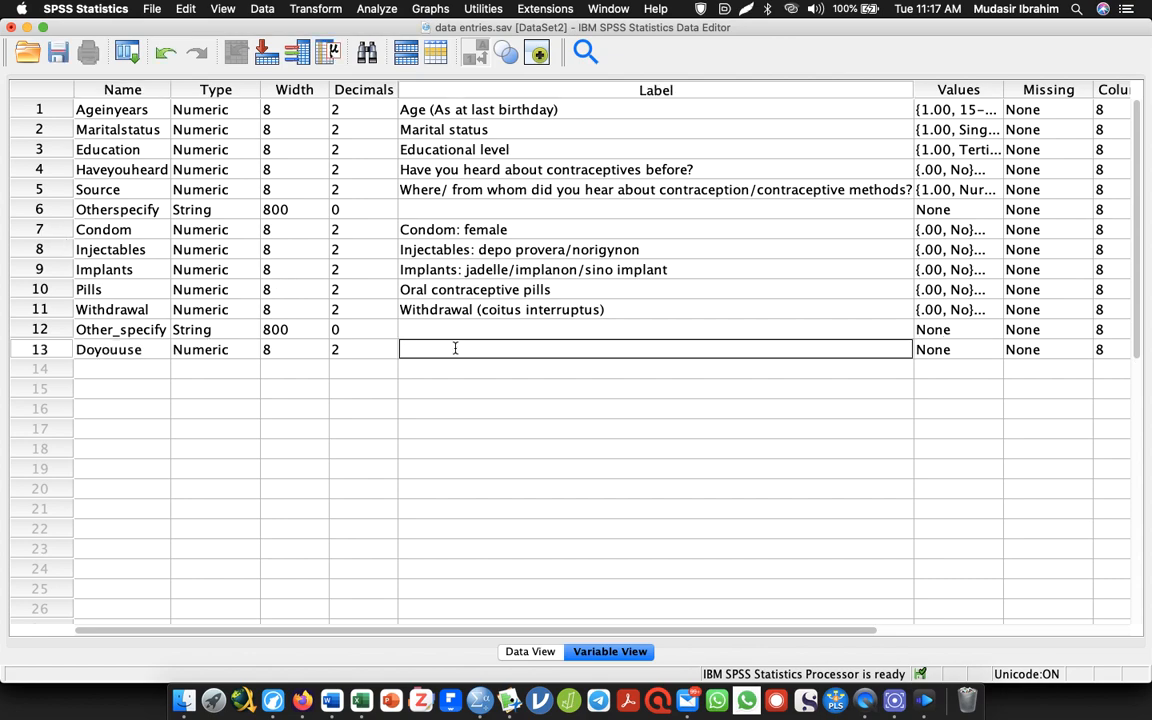
pyautogui.press('super+v')
# Define the Doyouuse variable's value labels as 0 = No and 1 = Yes
pyautogui.click(996, 349)
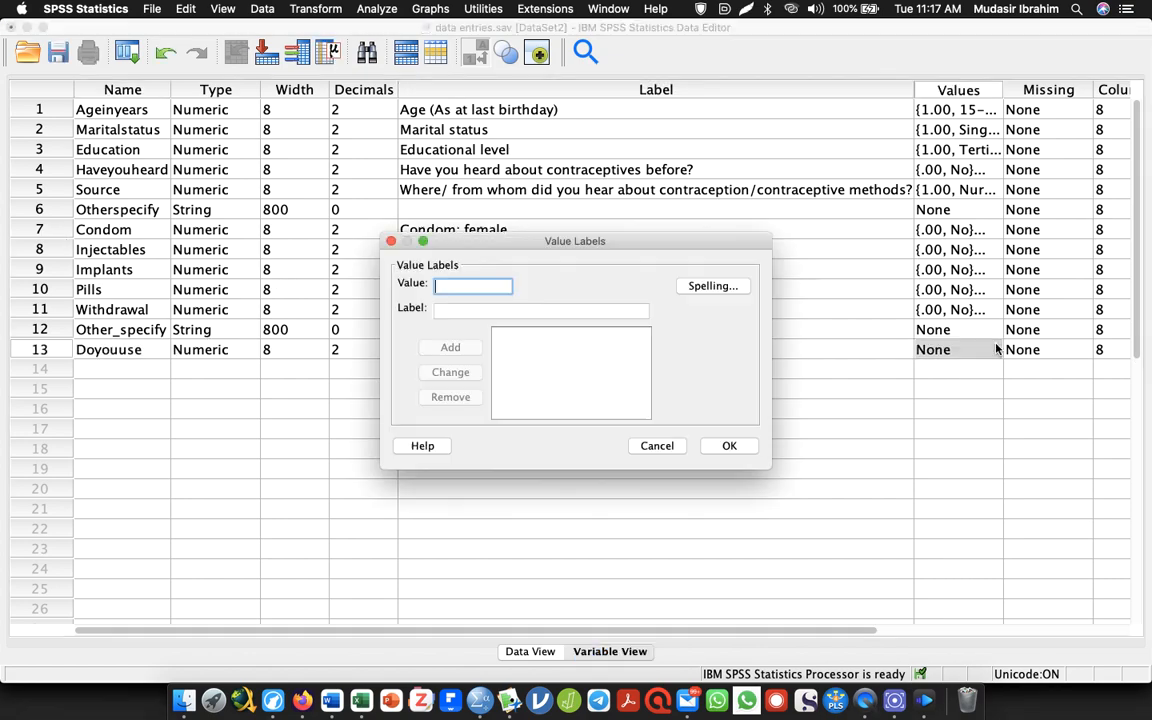
pyautogui.write('0')
pyautogui.press('Tab')
pyautogui.write('N')
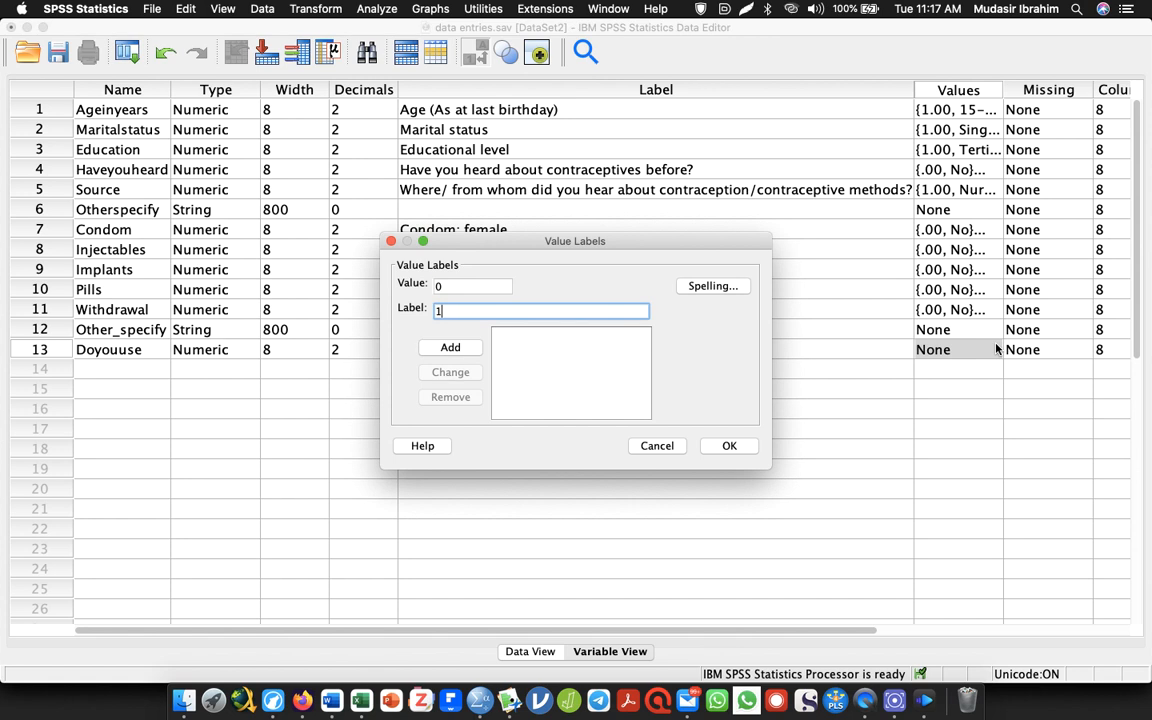
pyautogui.write('o')
pyautogui.press('Return')
pyautogui.write('1')
pyautogui.press('Tab')
pyautogui.write('Yes')
pyautogui.press('Return')
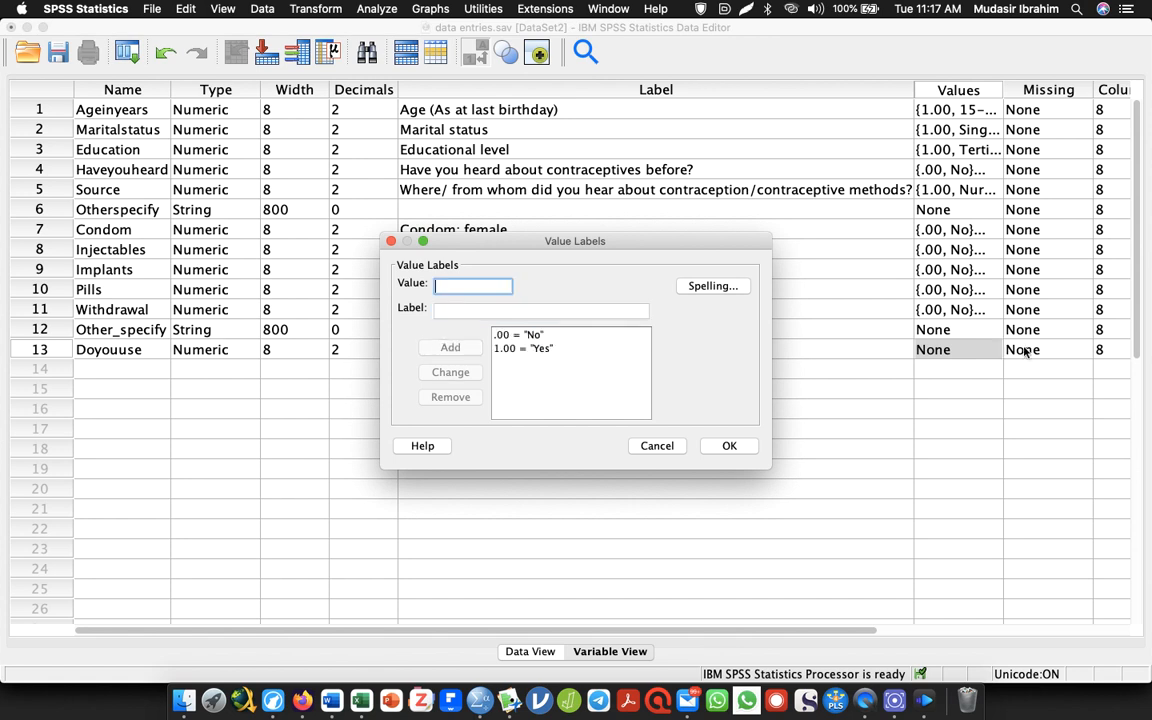
pyautogui.click(729, 446)
# Switch to the Word questionnaire and delete the symptom table's entire rows from Irregular menstrual cycle through Breast pain
pyautogui.click(136, 368)
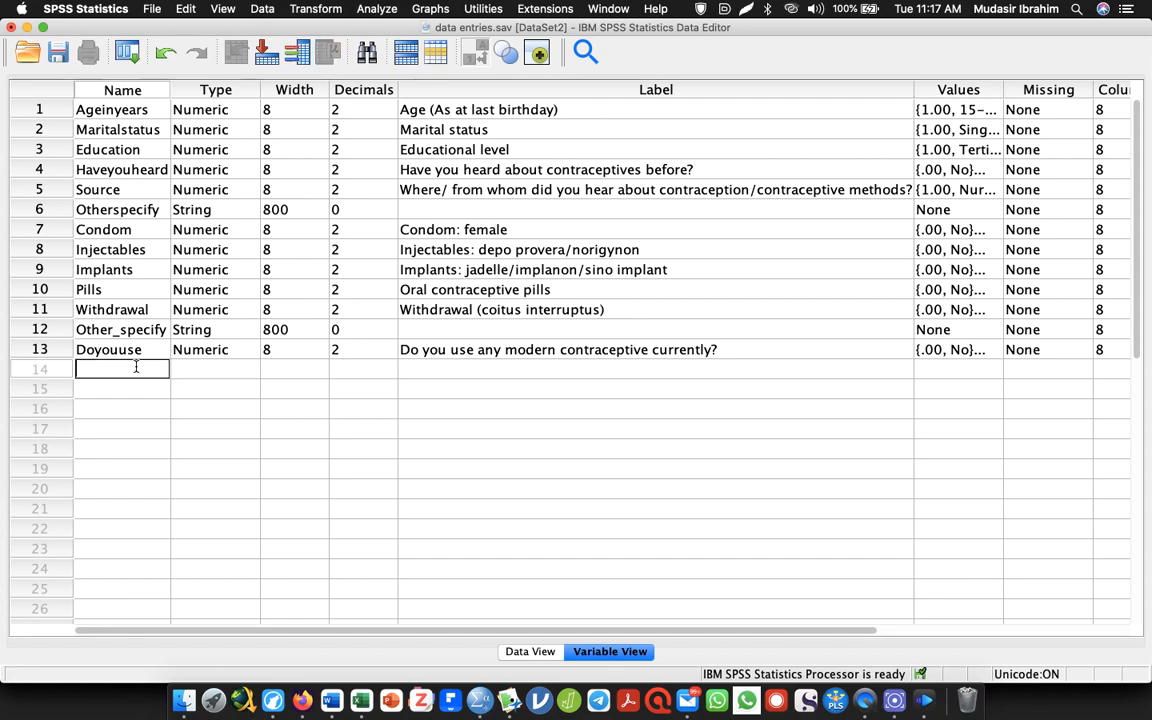
pyautogui.press('super+Tab')
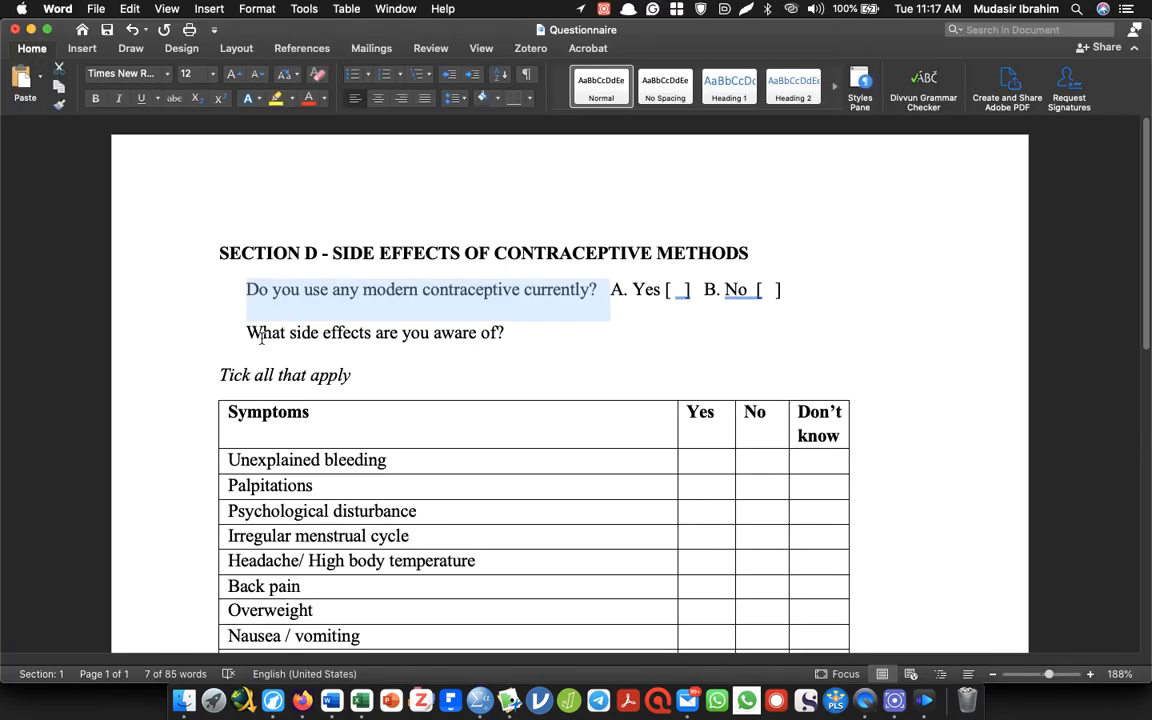
pyautogui.moveTo(262, 338); pyautogui.dragTo(520, 348)
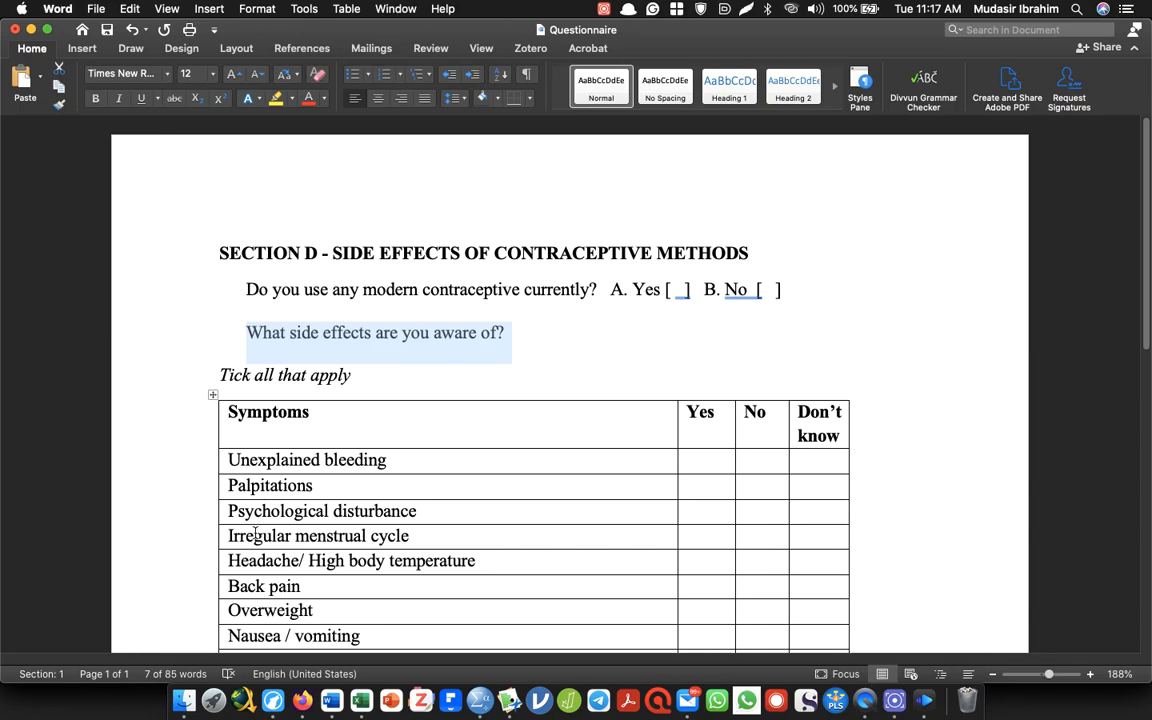
pyautogui.moveTo(232, 536); pyautogui.dragTo(275, 600)
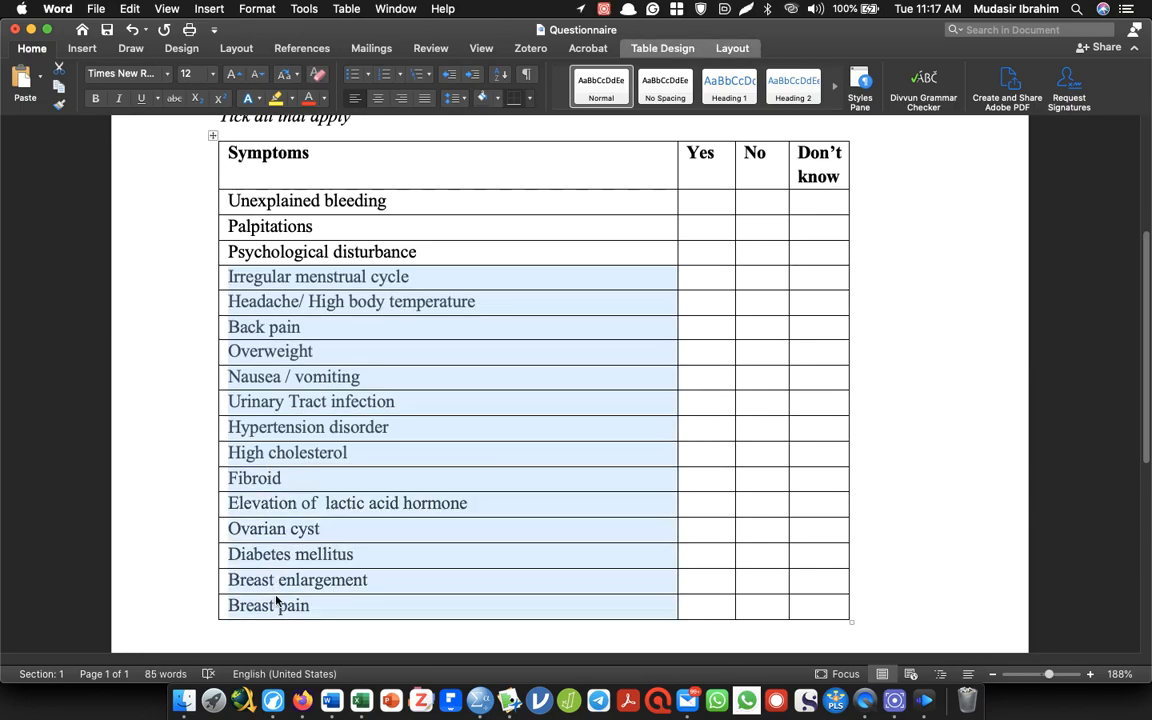
pyautogui.rightClick(298, 429)
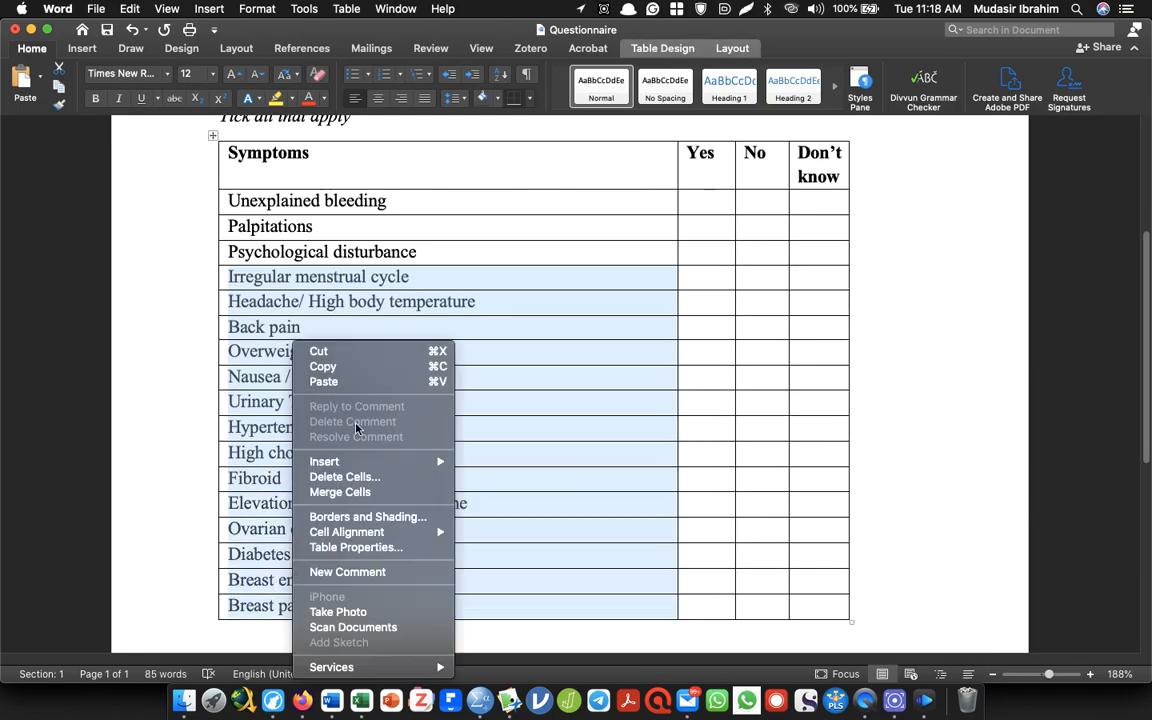
pyautogui.click(378, 473)
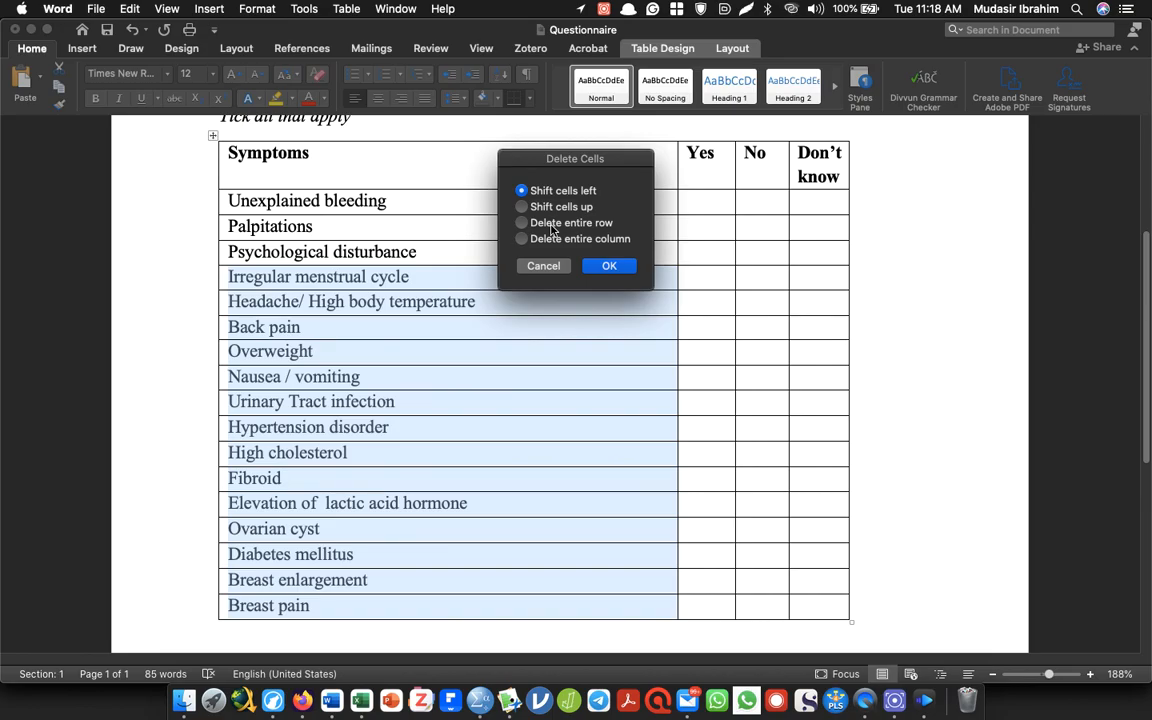
pyautogui.click(540, 222)
pyautogui.click(606, 267)
pyautogui.click(402, 250)
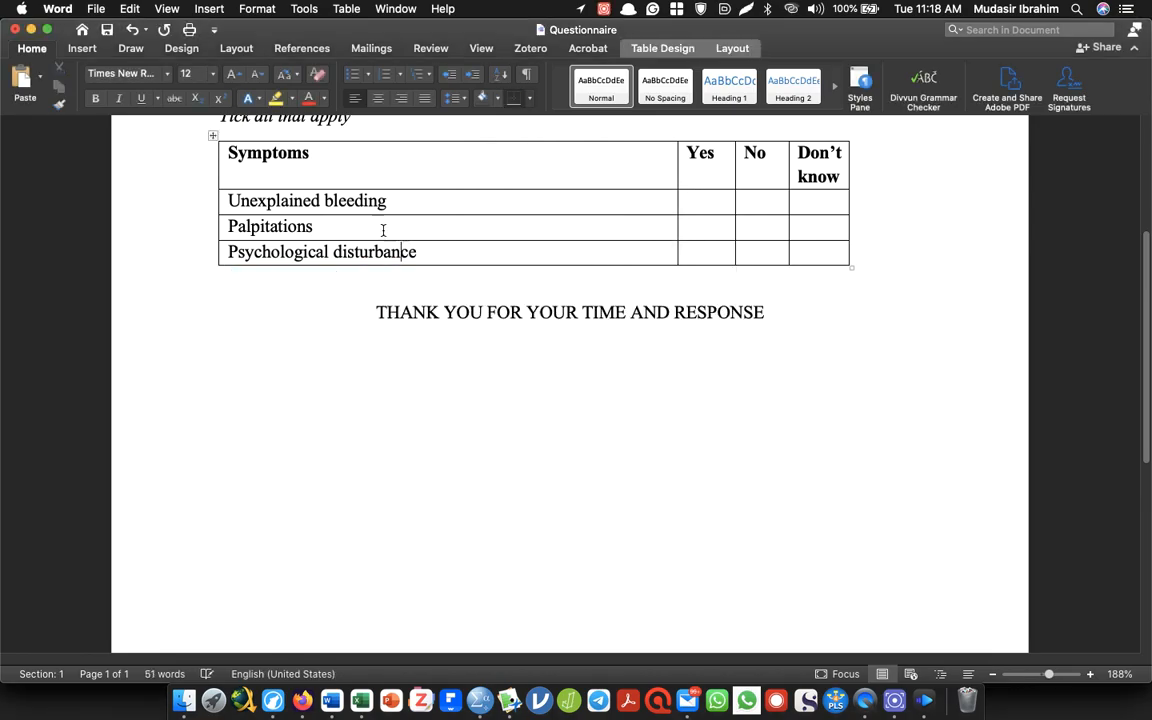
# Copy "Unexplained bleeding" from the Word symptom table and use it in SPSS as the label of a new row 14 variable, Bleeding
pyautogui.moveTo(392, 203); pyautogui.dragTo(262, 201)
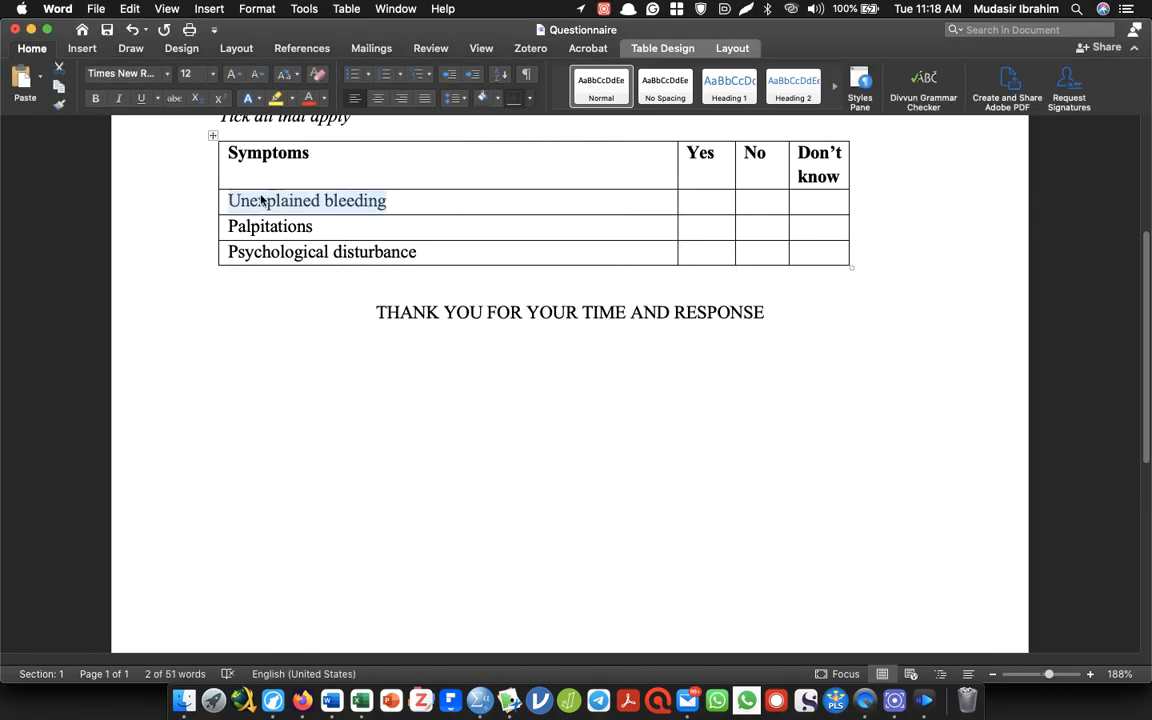
pyautogui.press('super+Tab')
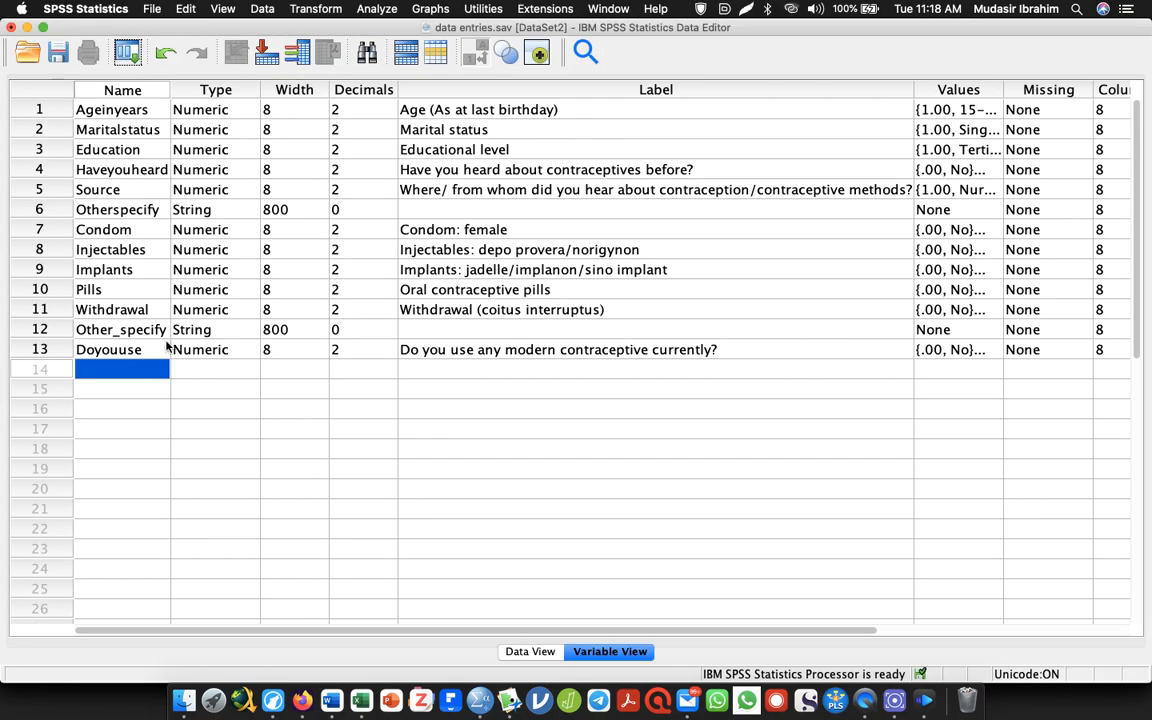
pyautogui.doubleClick(133, 364)
pyautogui.write('Bleedi')
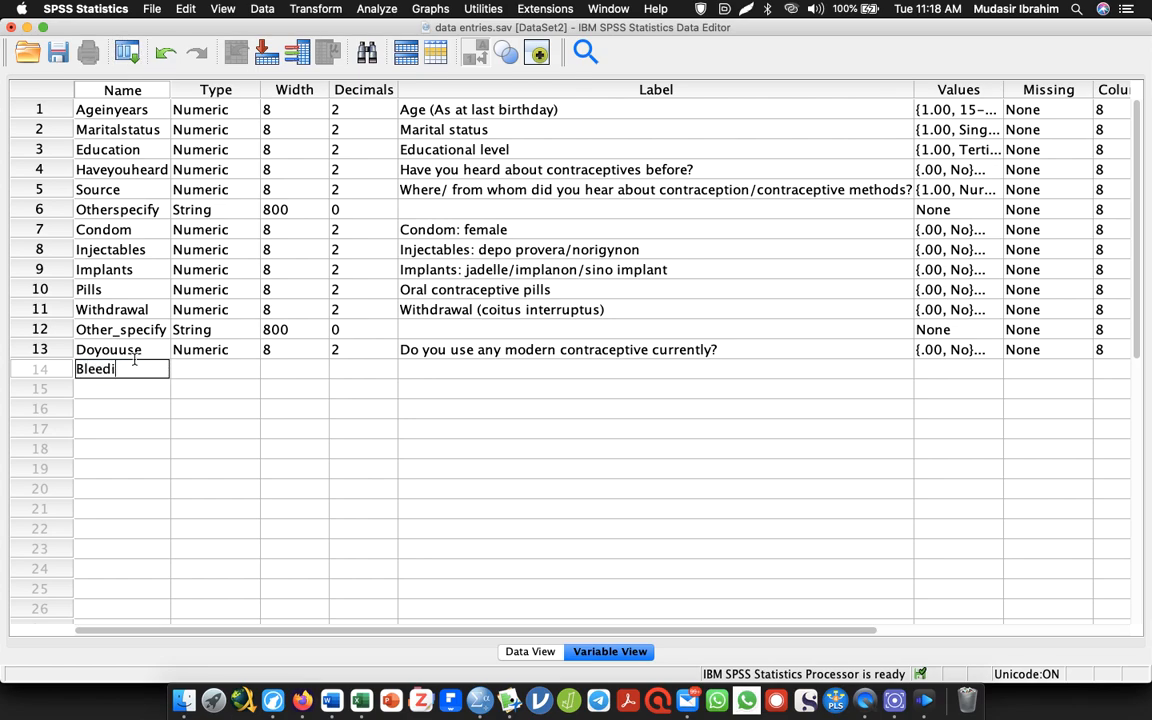
pyautogui.write('ng')
pyautogui.click(426, 370)
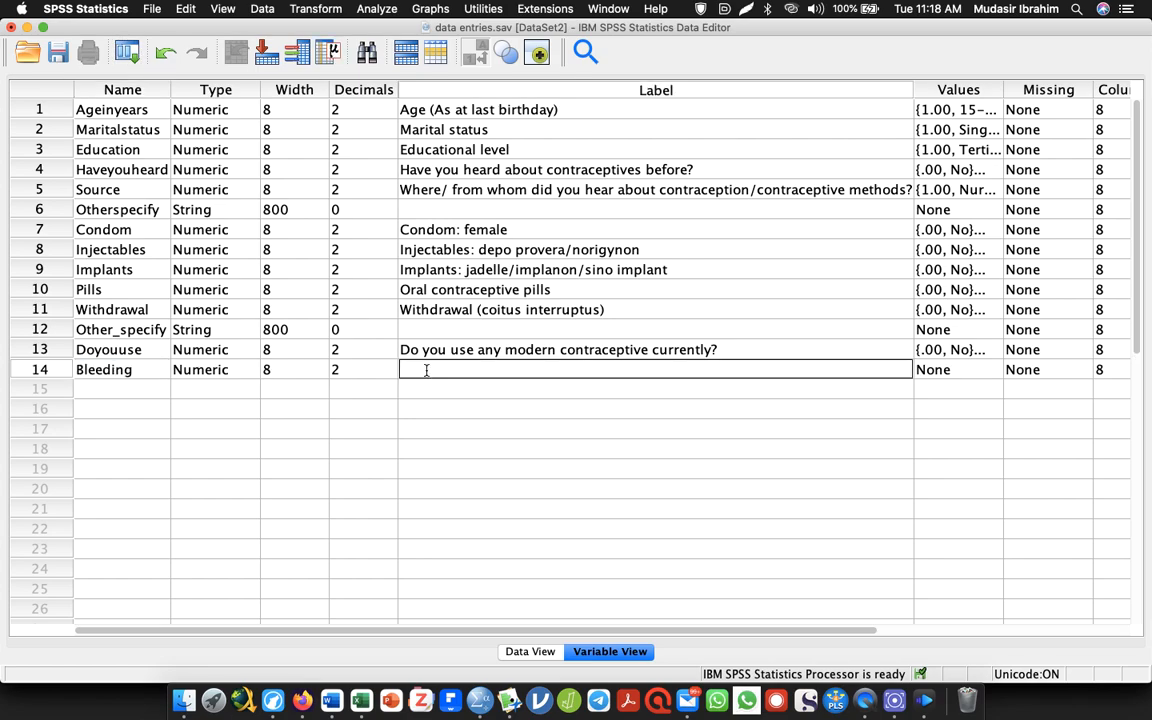
pyautogui.press('super+v')
# Copy "Palpitations" from the Word symptom table and use it in SPSS as the label of a new row 15 variable, Palpitations
pyautogui.press('super+Tab')
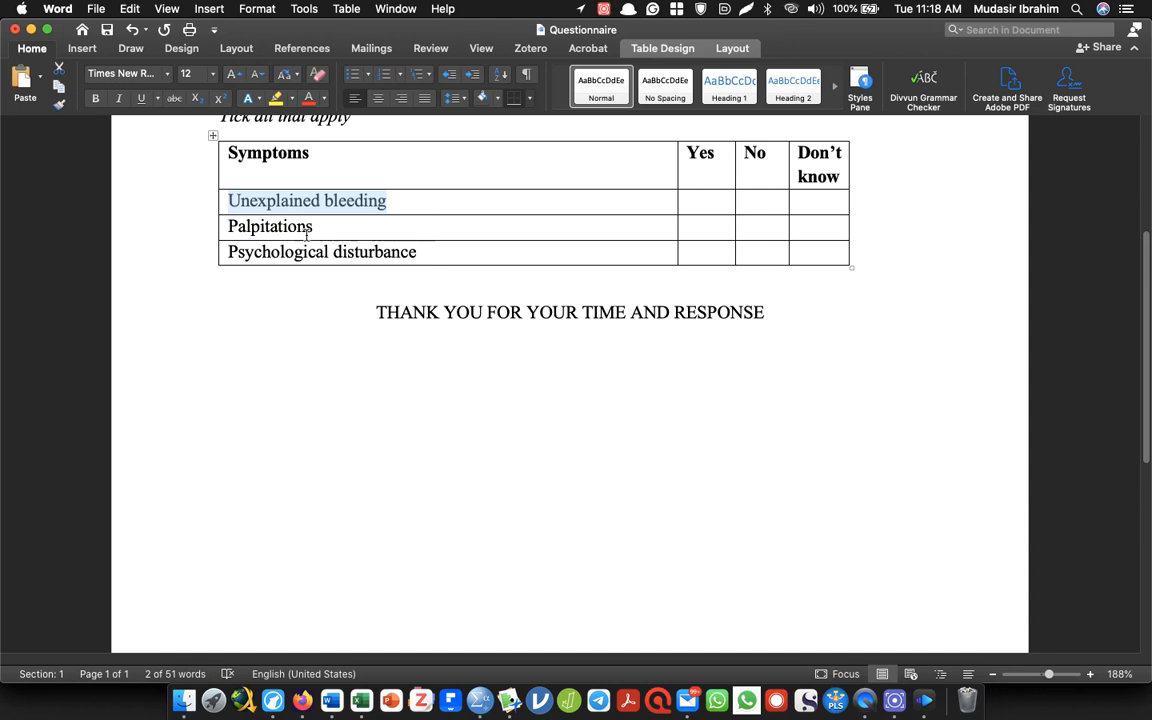
pyautogui.moveTo(307, 231); pyautogui.dragTo(227, 226)
pyautogui.press('super+c')
pyautogui.press('super+Tab')
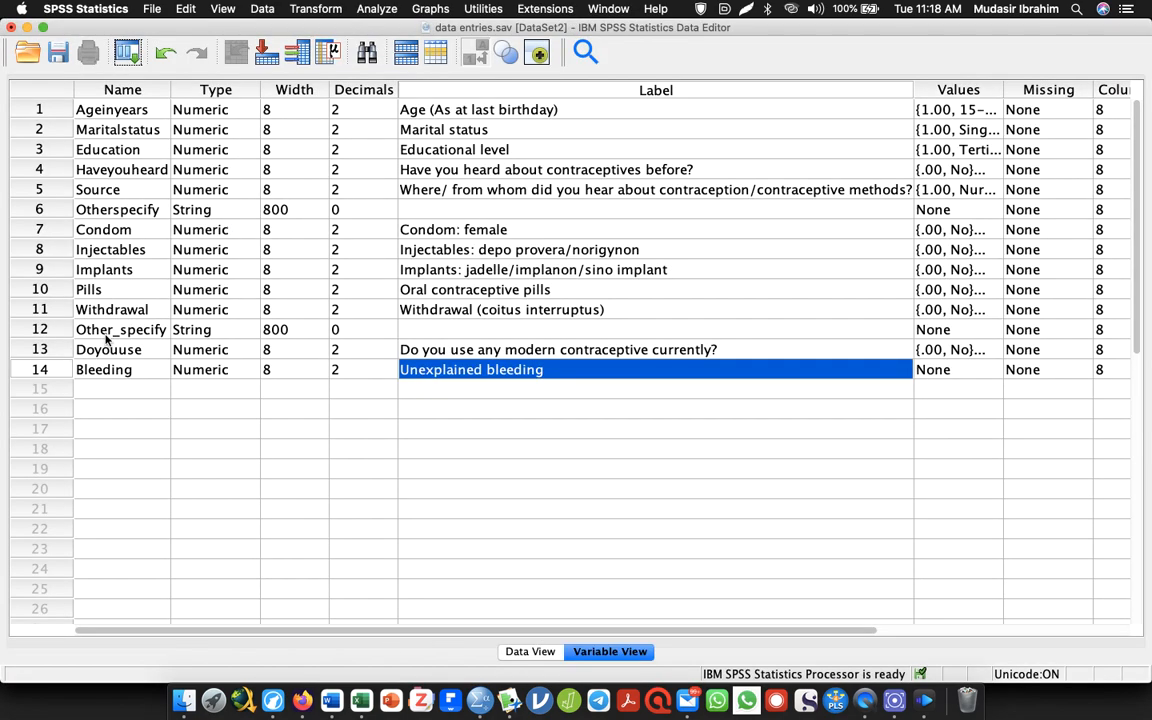
pyautogui.click(88, 390)
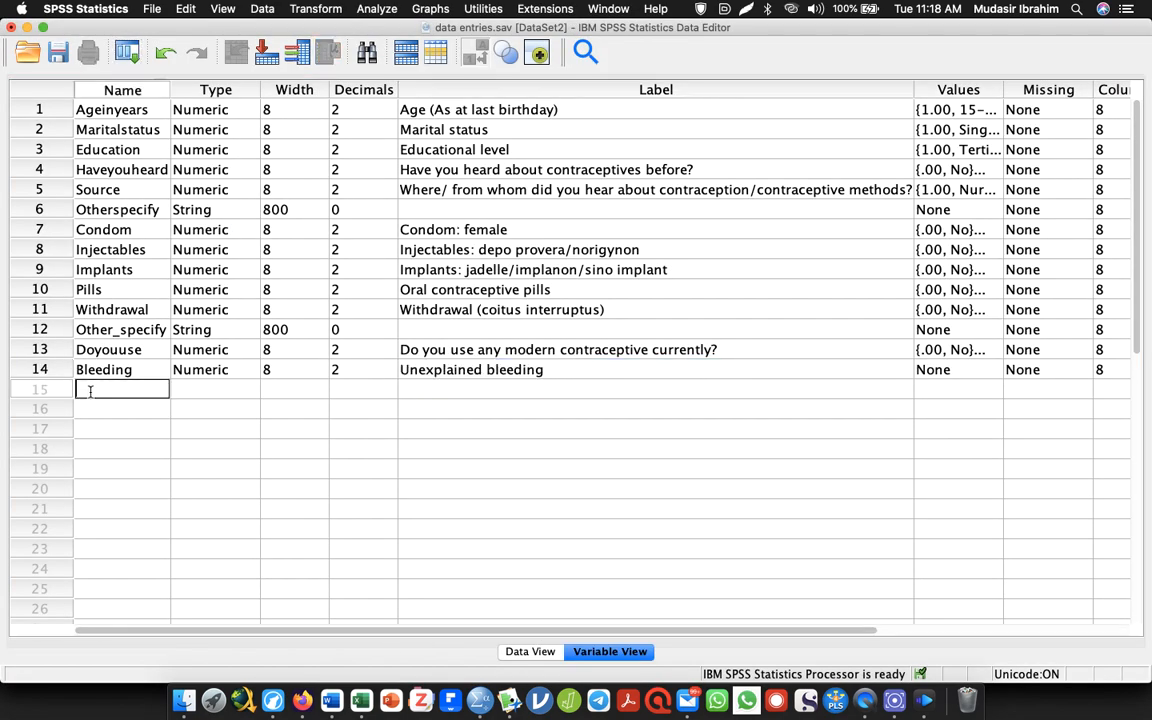
pyautogui.write('Palpitations')
pyautogui.click(418, 388)
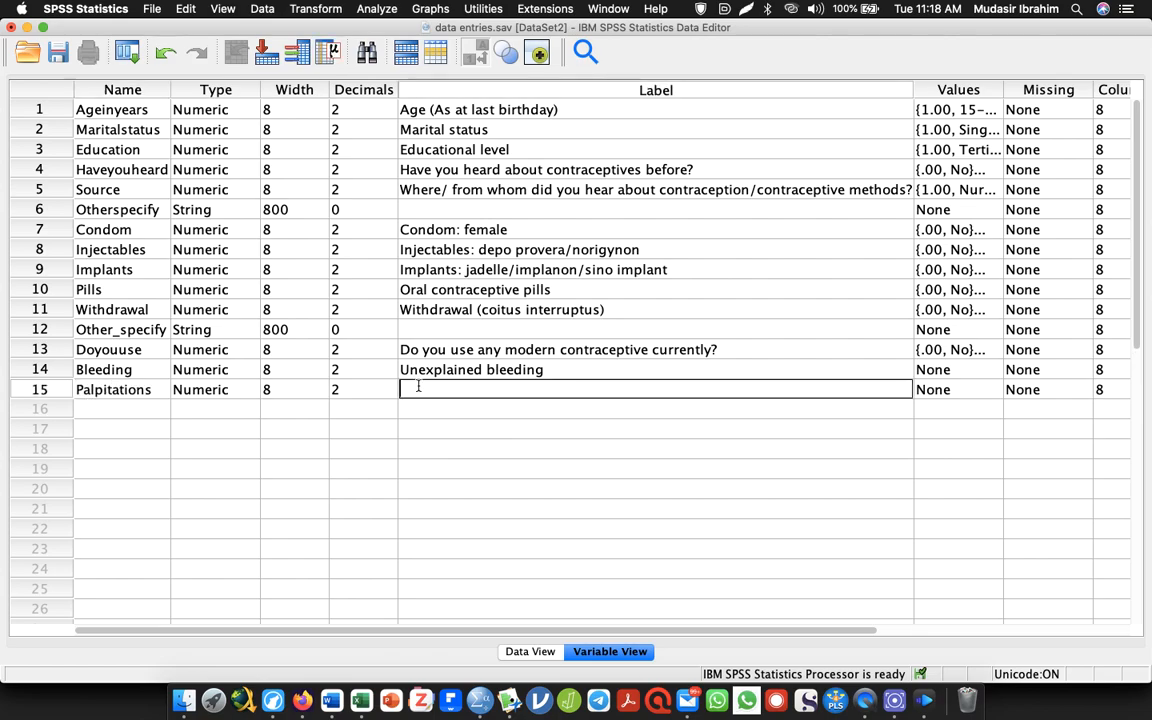
pyautogui.press('super+v')
# Copy "Psychological disturbance" from the Word symptom table and use it in SPSS as the label of a new row 16 variable, Psychological
pyautogui.click(137, 405)
pyautogui.press('super+Tab')
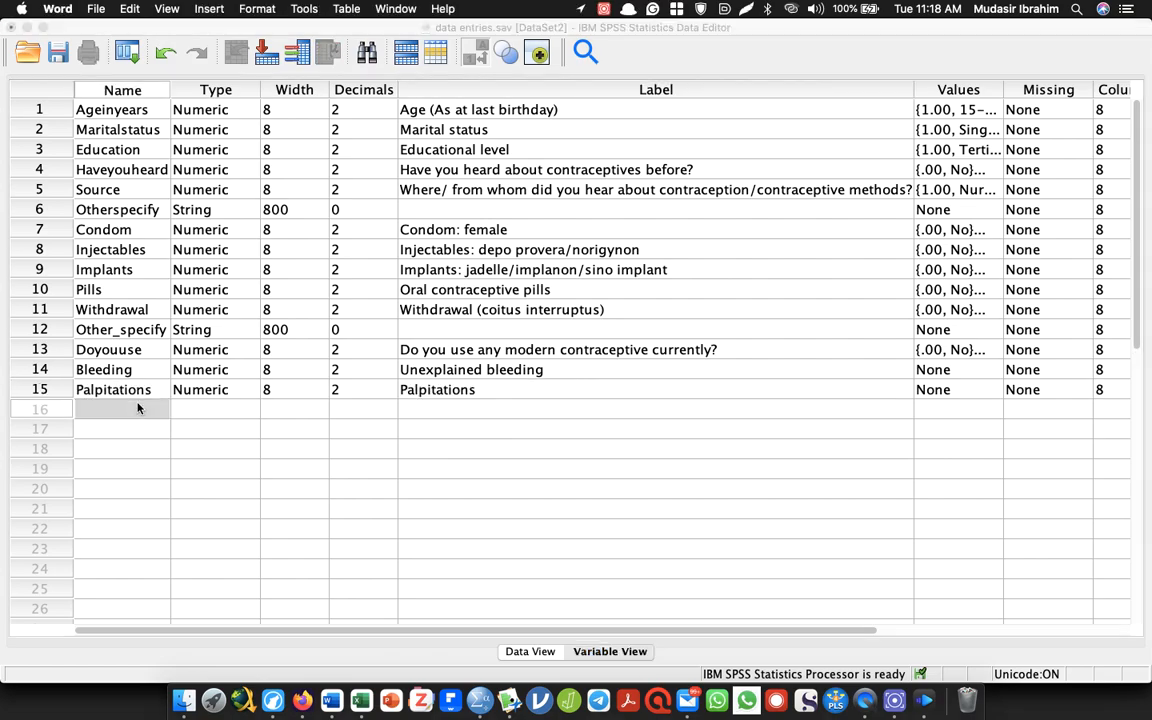
pyautogui.moveTo(432, 249); pyautogui.dragTo(278, 250)
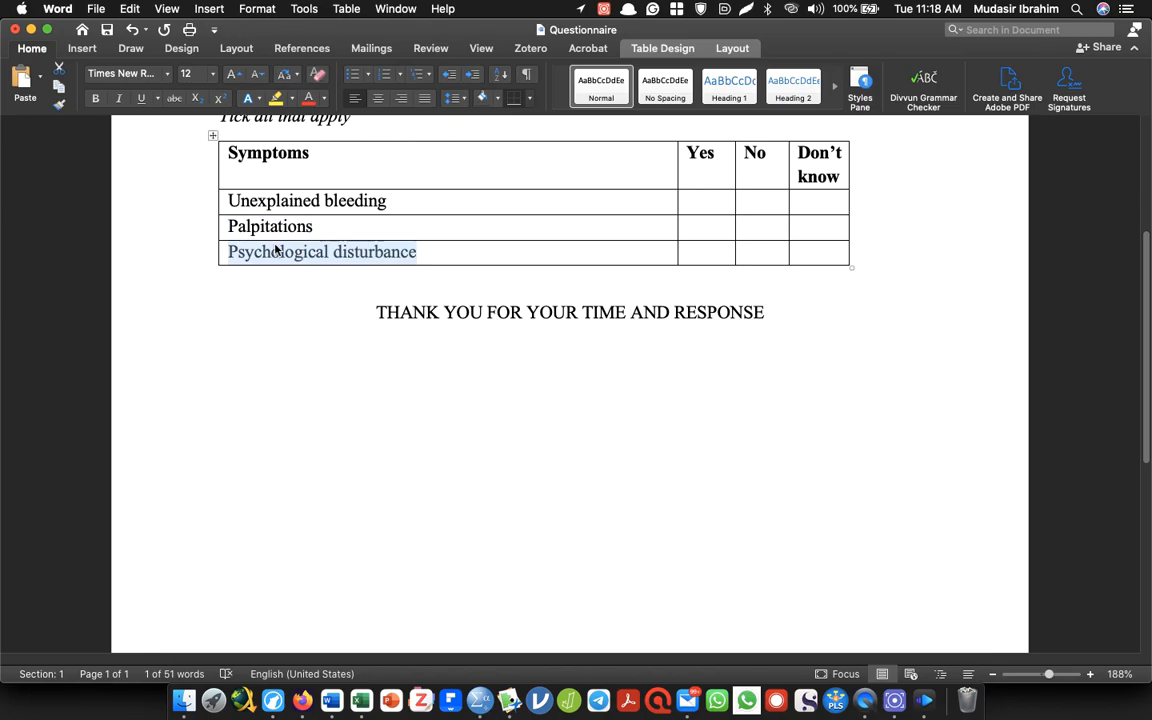
pyautogui.press('super+Tab')
pyautogui.click(89, 409)
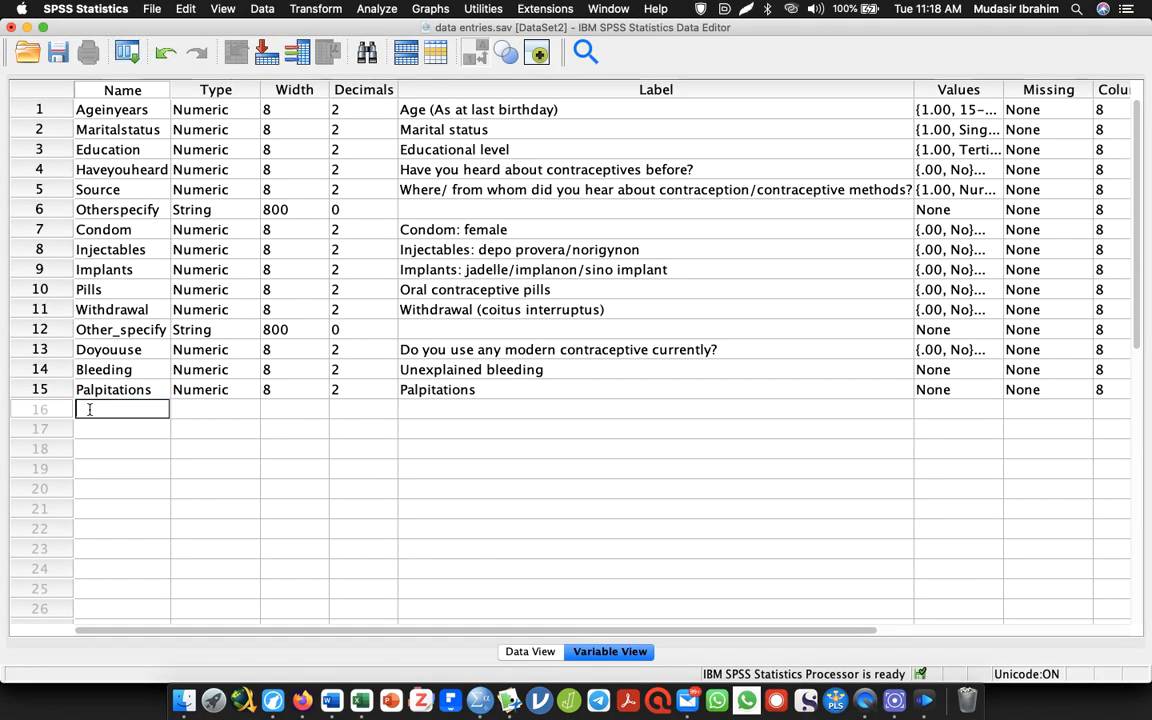
pyautogui.write('Psycho')
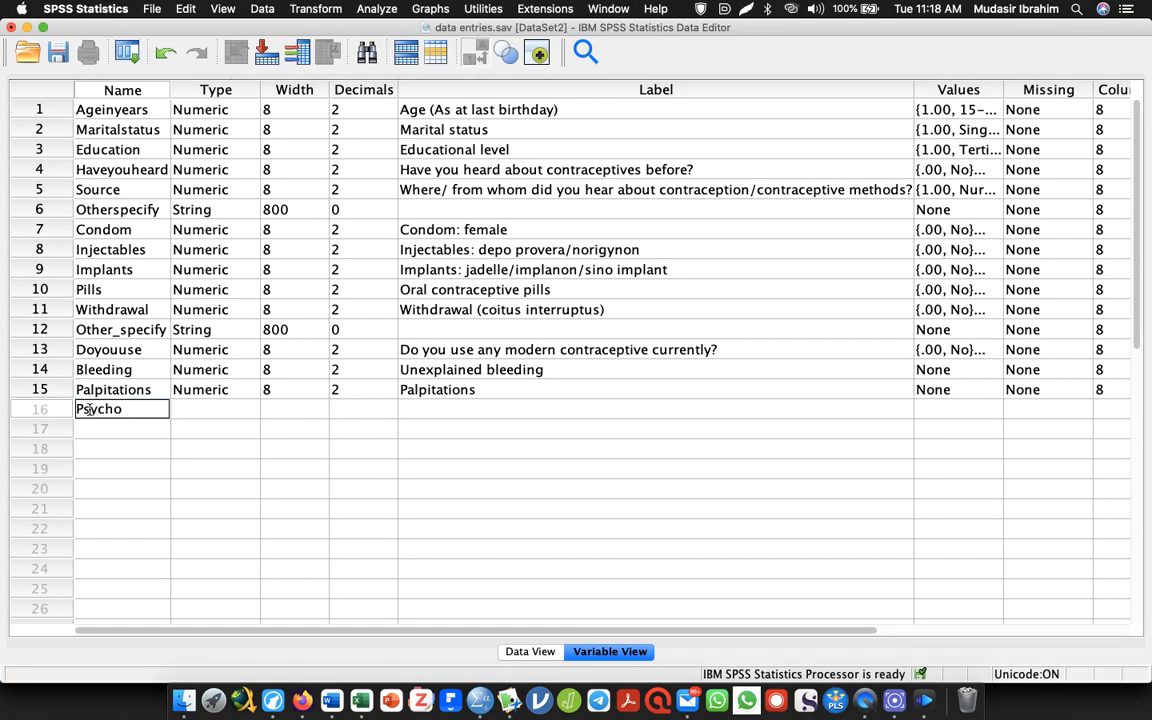
pyautogui.write('logicak')
pyautogui.press('BackSpace')
pyautogui.write('l')
pyautogui.click(425, 408)
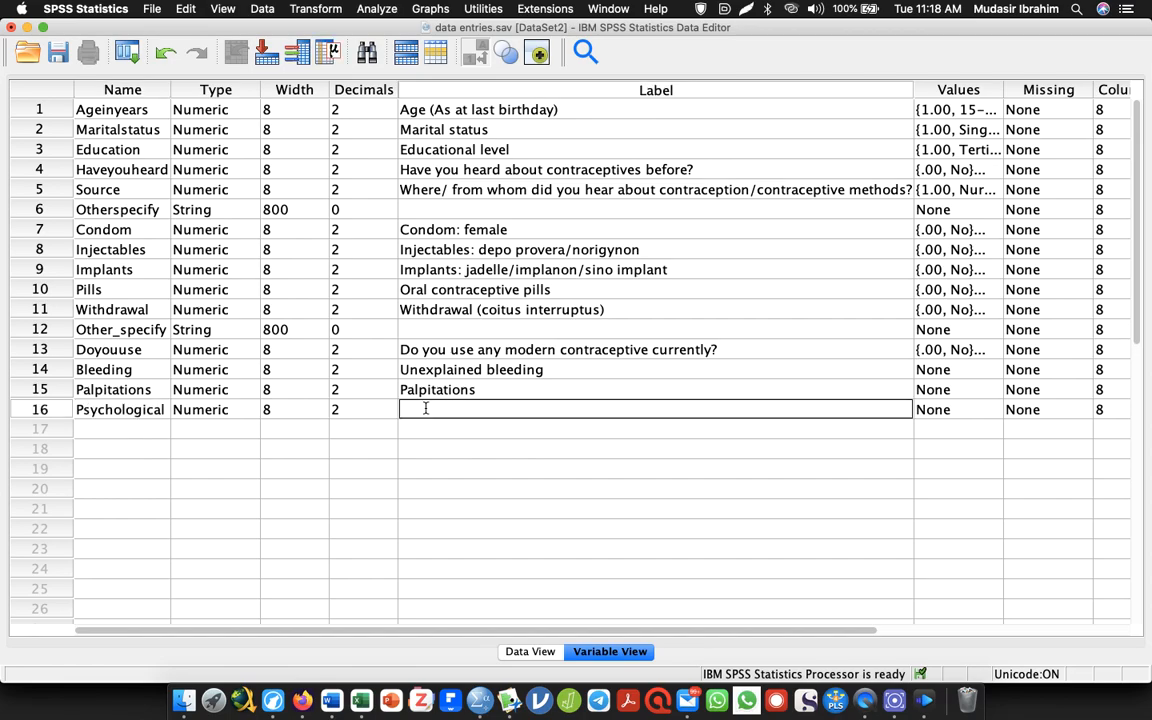
pyautogui.press('super+v')
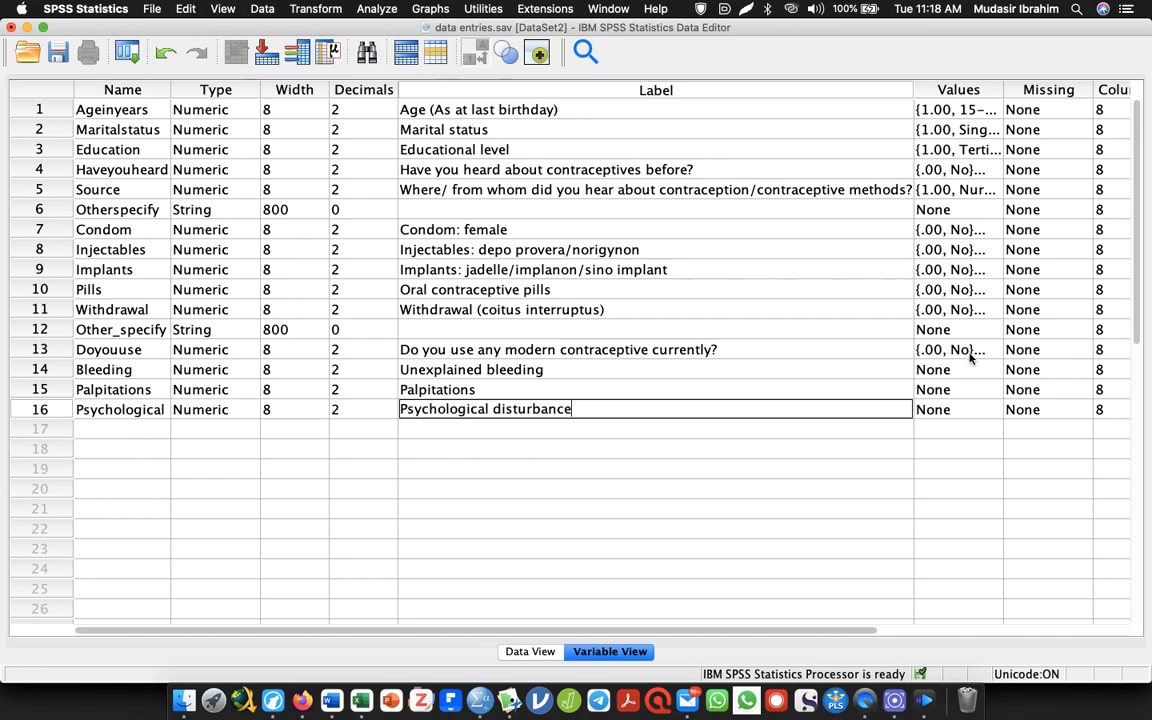
# Check the symptom table's response options in Word, and define the Bleeding variable's value labels as 1 = Yes, 2 = No and 3 = I don't know
pyautogui.press('super+Tab')
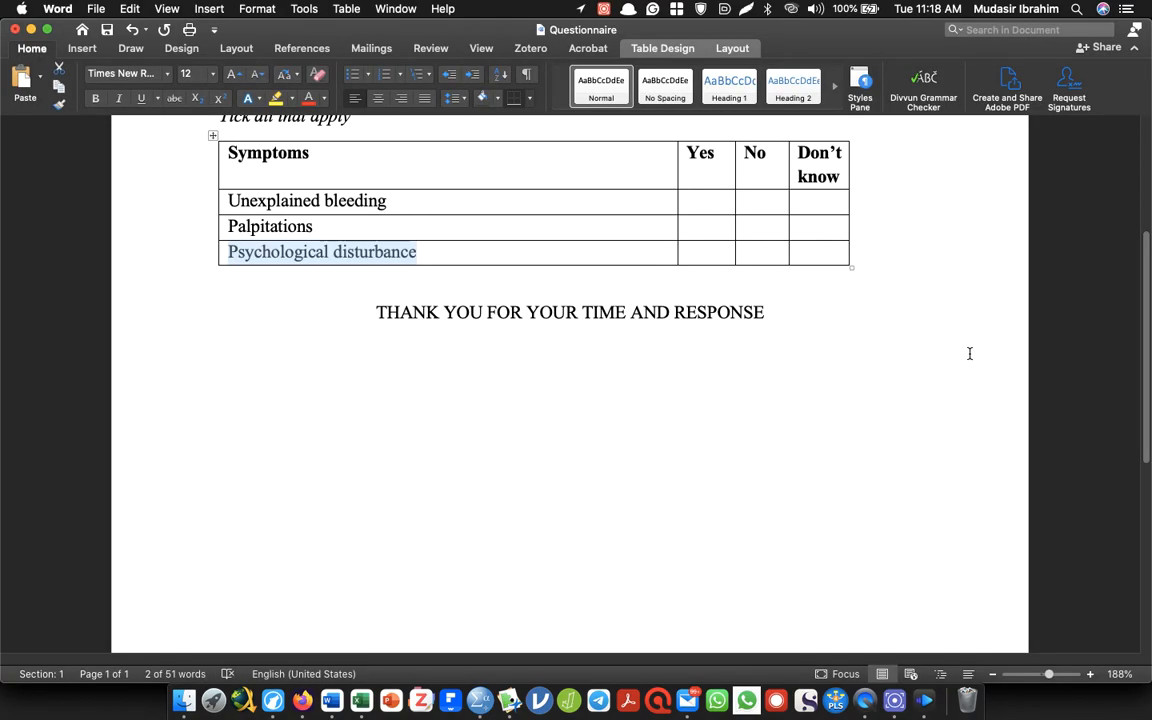
pyautogui.press('super+Tab')
pyautogui.doubleClick(987, 369)
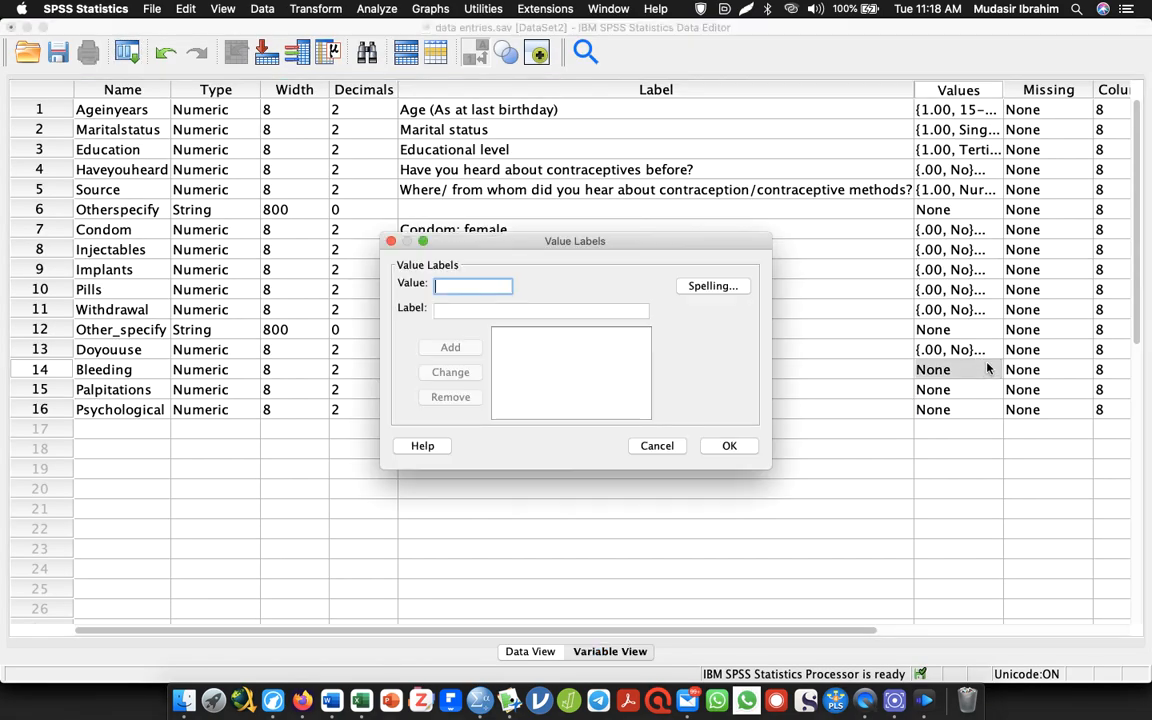
pyautogui.write('1')
pyautogui.press('Tab')
pyautogui.write('Yes')
pyautogui.press('Return')
pyautogui.write('2')
pyautogui.press('Tab')
pyautogui.write('No')
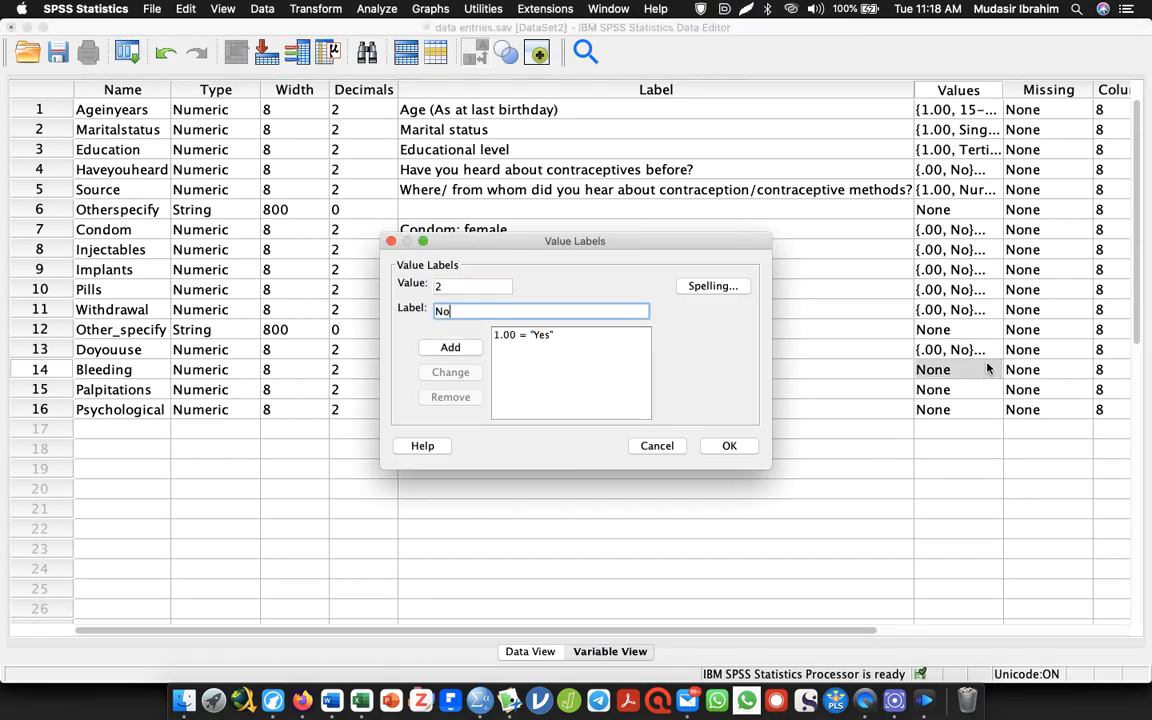
pyautogui.press('Return')
pyautogui.write('3')
pyautogui.press('Tab')
pyautogui.write("I don't know")
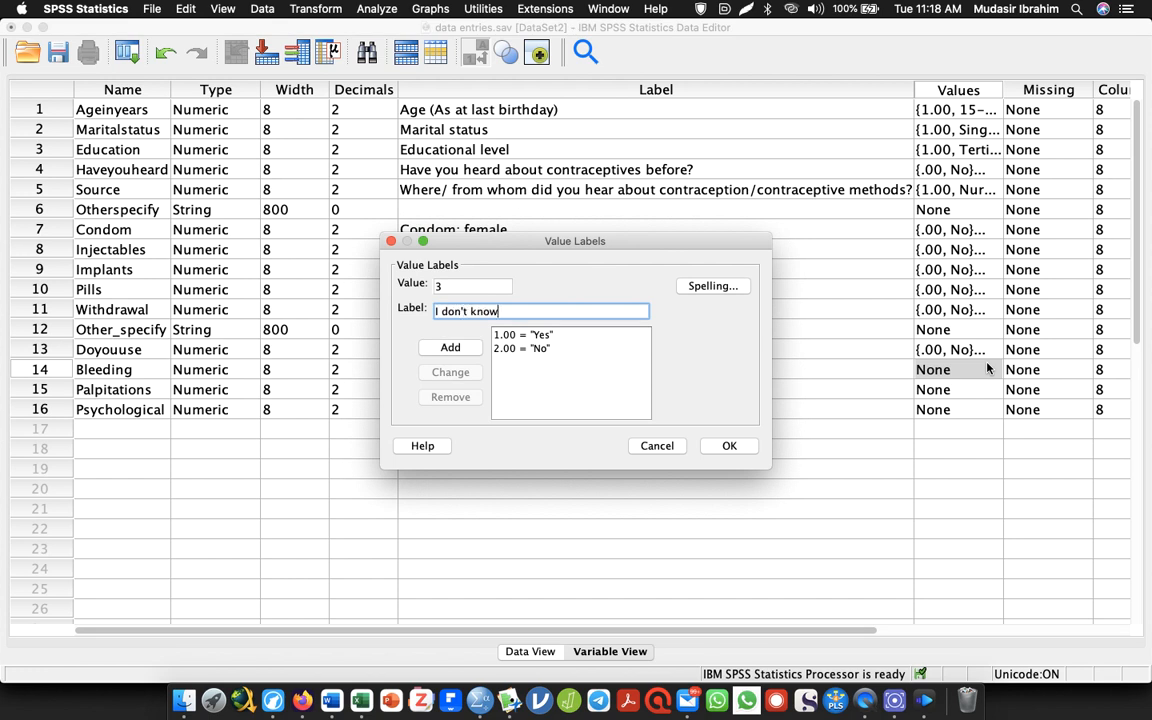
pyautogui.press('Return')
pyautogui.click(720, 445)
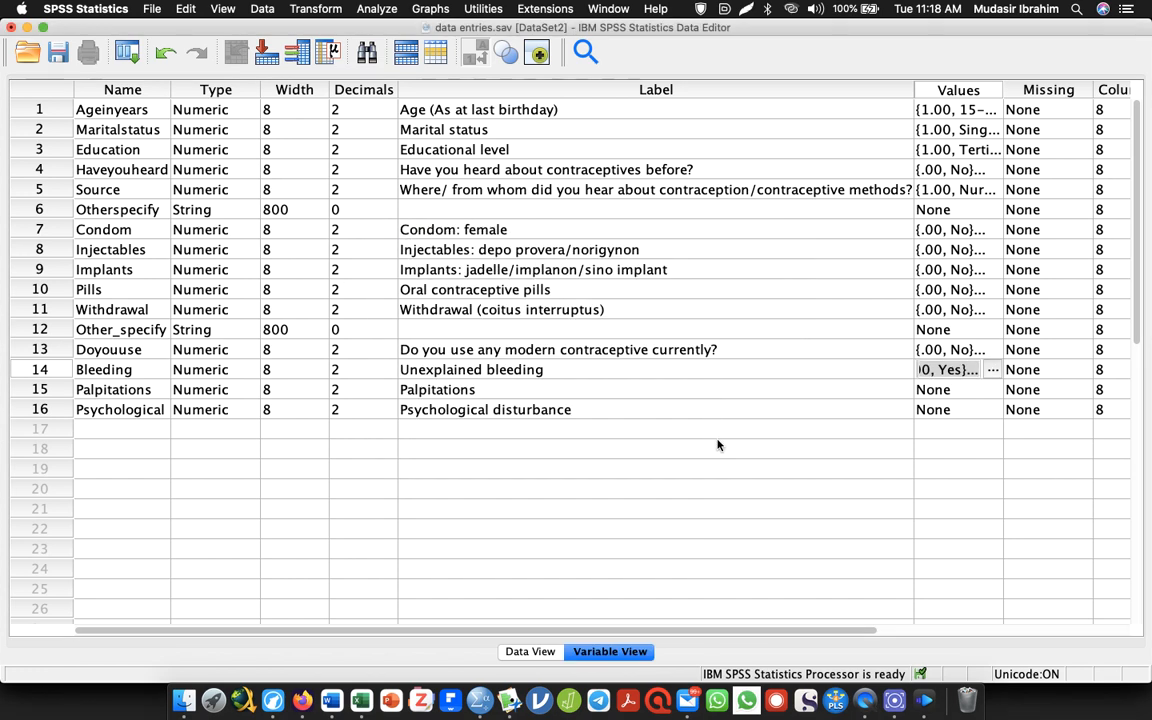
# Copy the Bleeding variable's value labels to Palpitations and Psychological, and save the data file
pyautogui.click(945, 350)
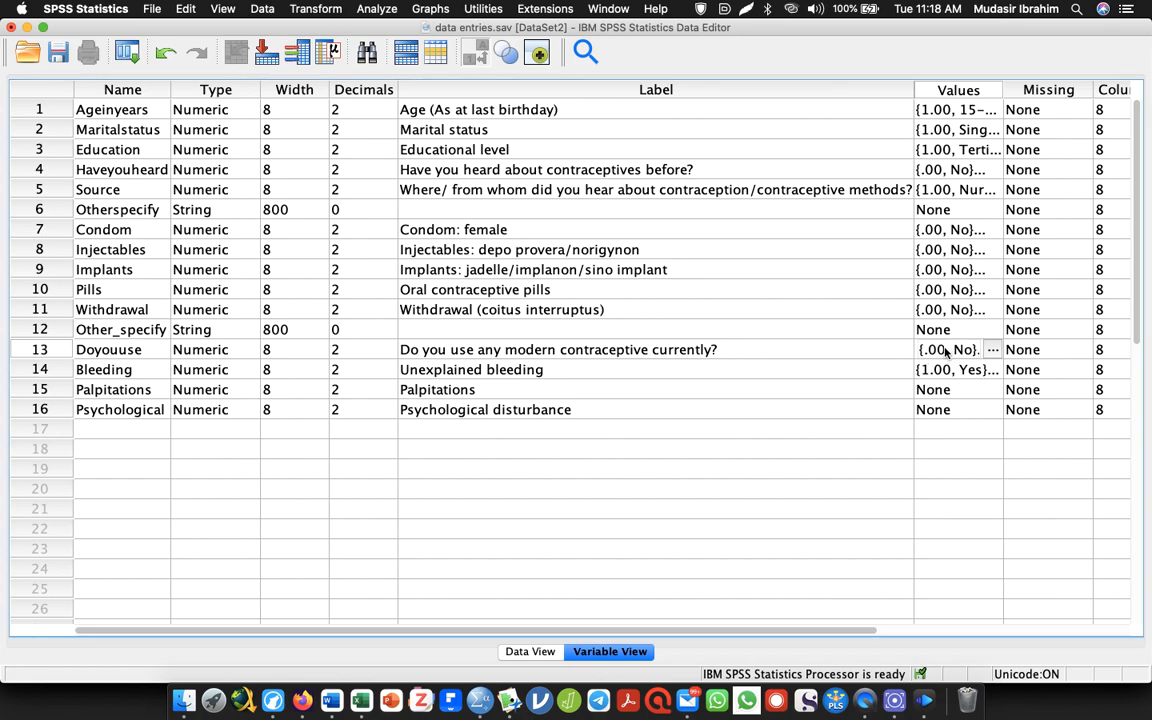
pyautogui.press('Down')
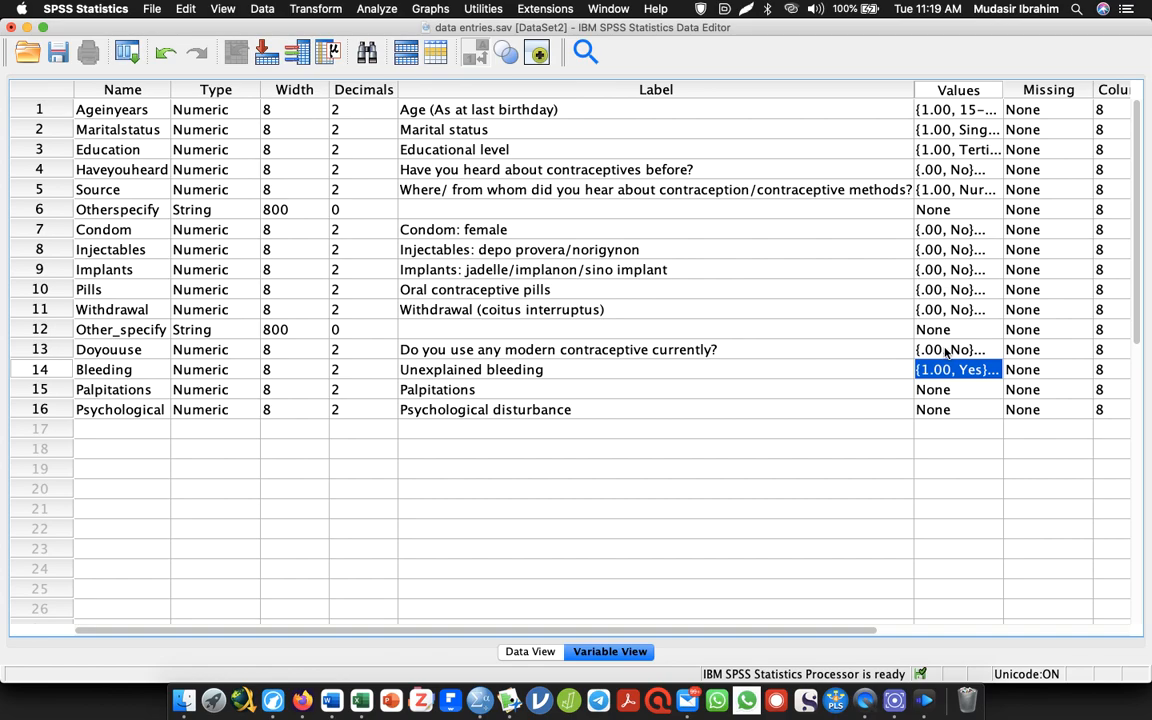
pyautogui.press('Down')
pyautogui.hotkey('shift', 'Down')
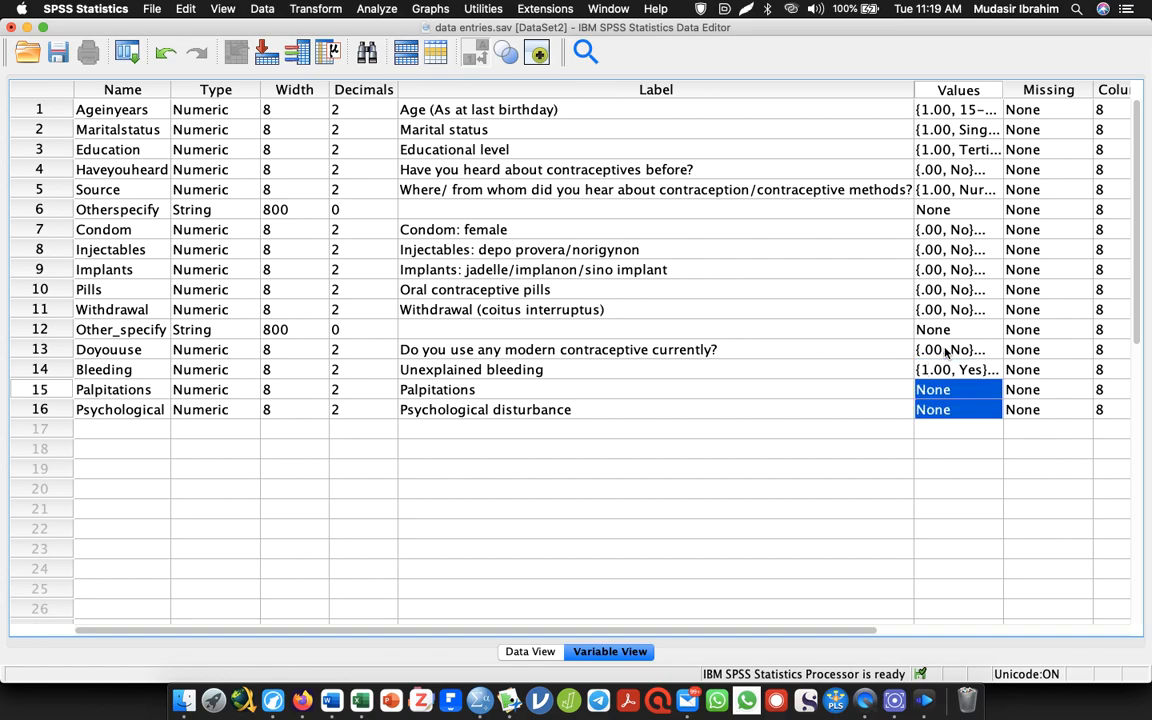
pyautogui.press('super+v')
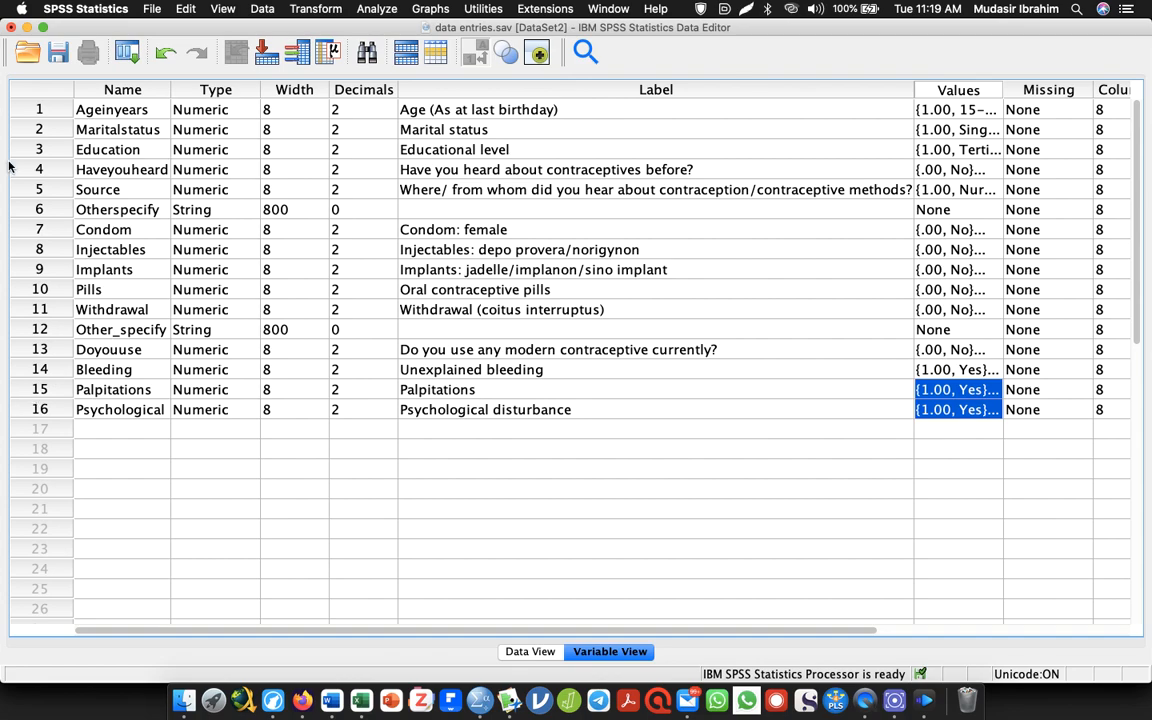
pyautogui.click(57, 52)
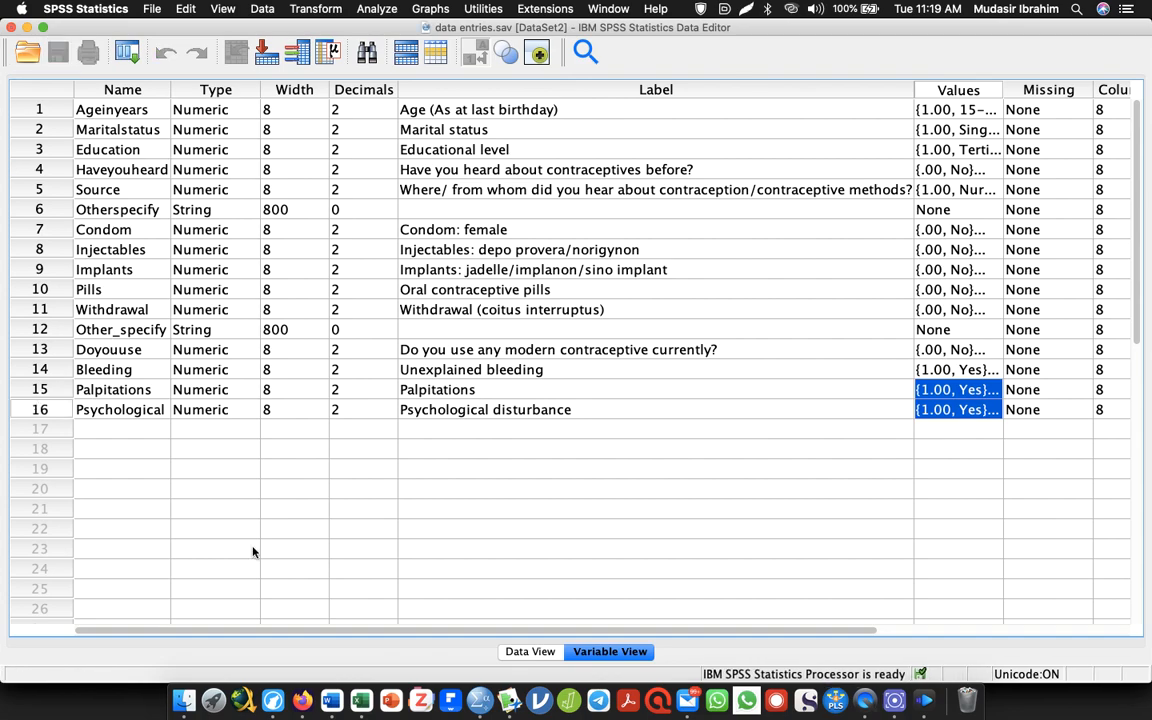
# Set the measurement level of Doyouuse, Bleeding, Palpitations and Psychological to Nominal
pyautogui.click(538, 655)
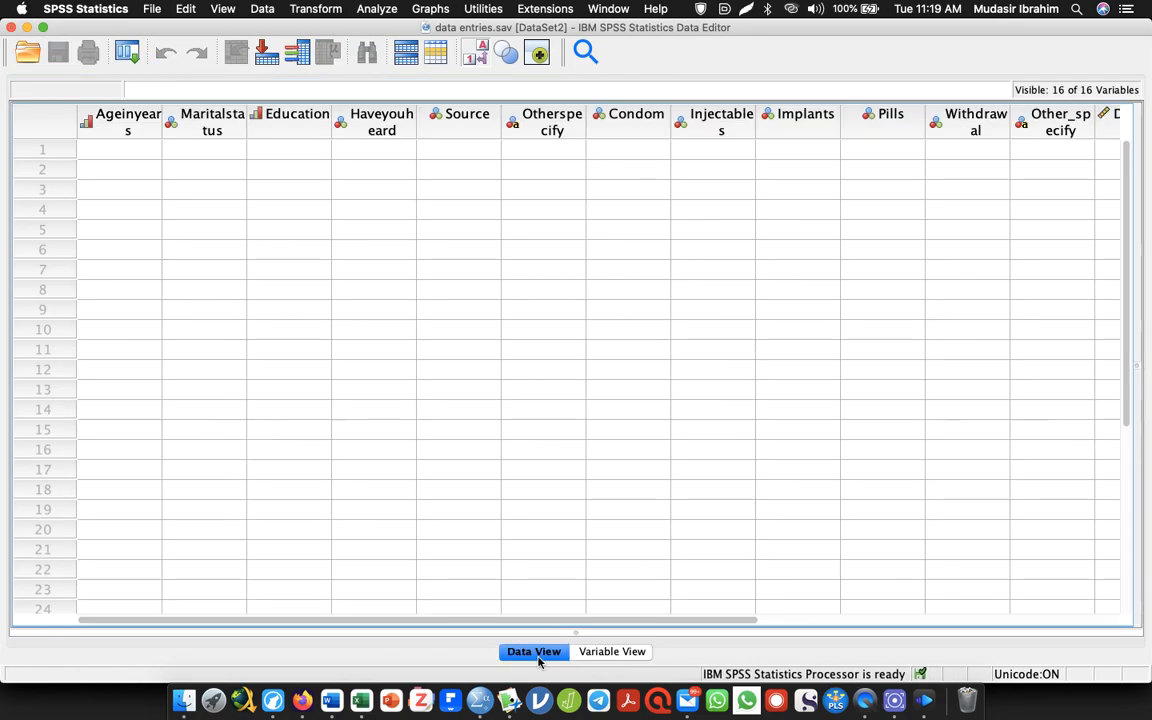
pyautogui.moveTo(550, 620); pyautogui.dragTo(908, 607)
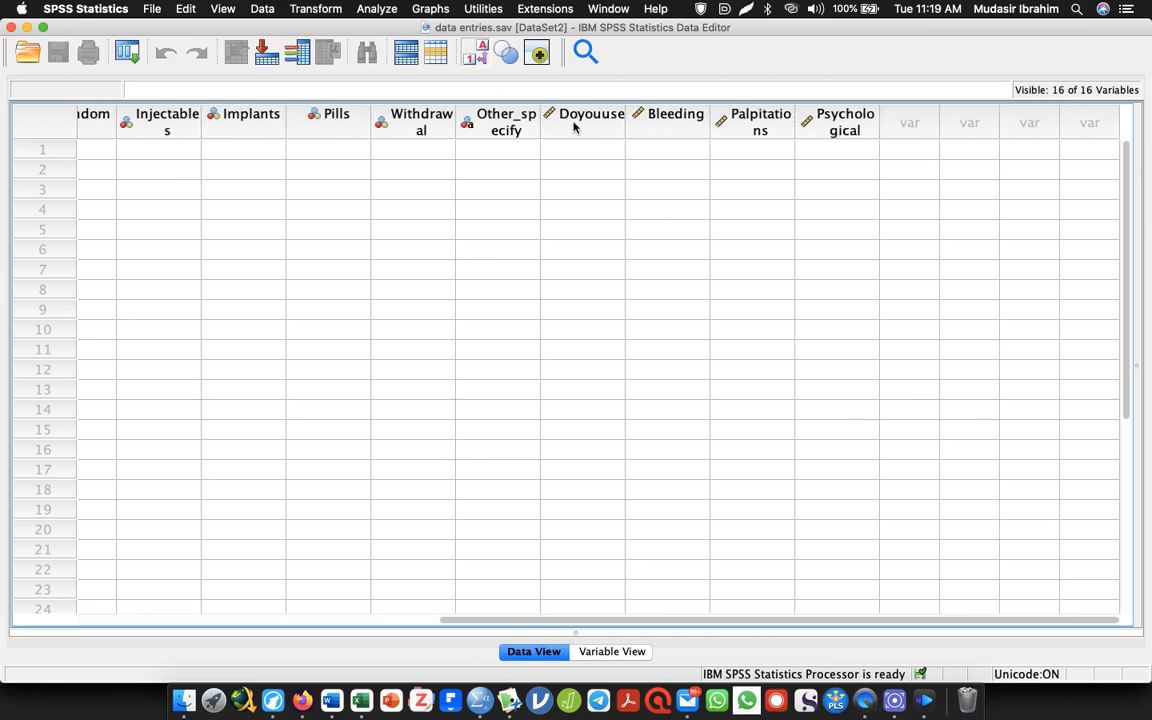
pyautogui.click(604, 652)
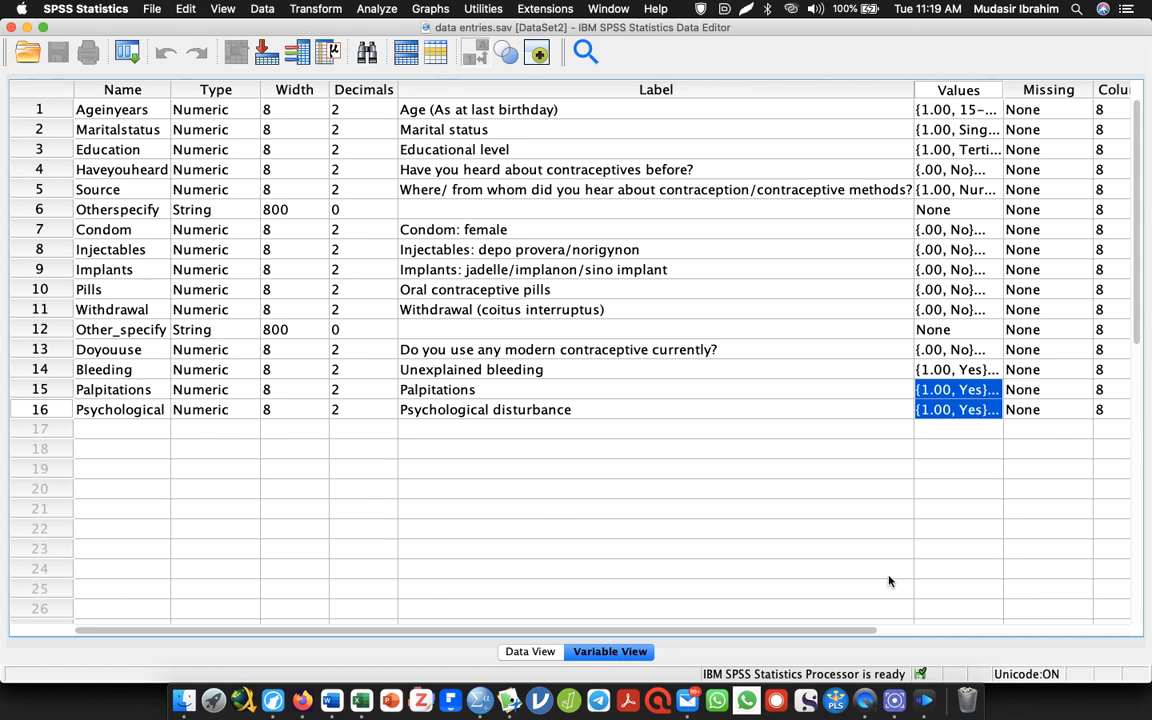
pyautogui.moveTo(737, 630); pyautogui.dragTo(1106, 699)
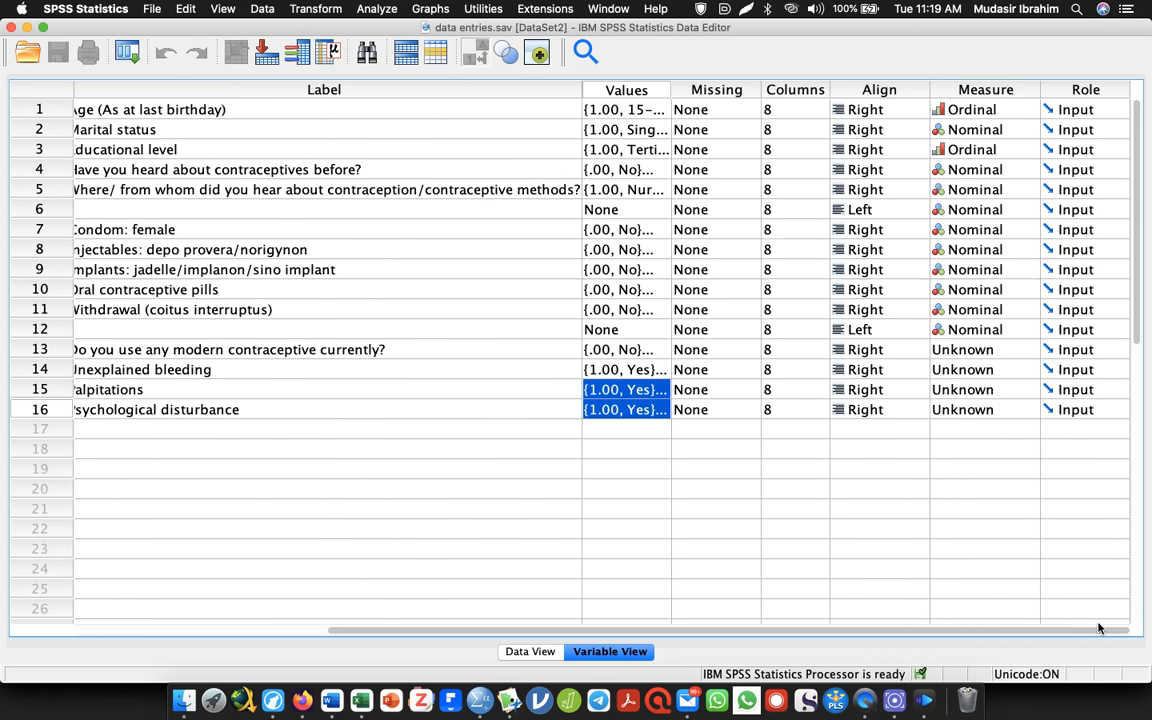
pyautogui.click(1023, 350)
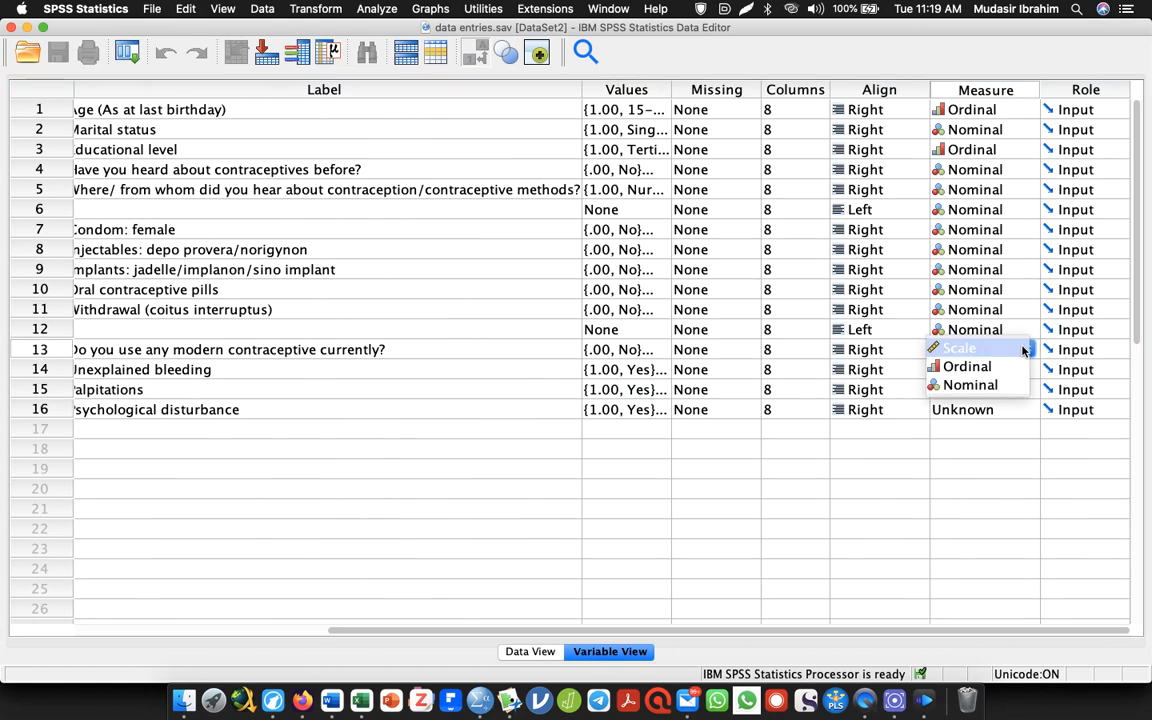
pyautogui.click(998, 386)
pyautogui.click(1028, 372)
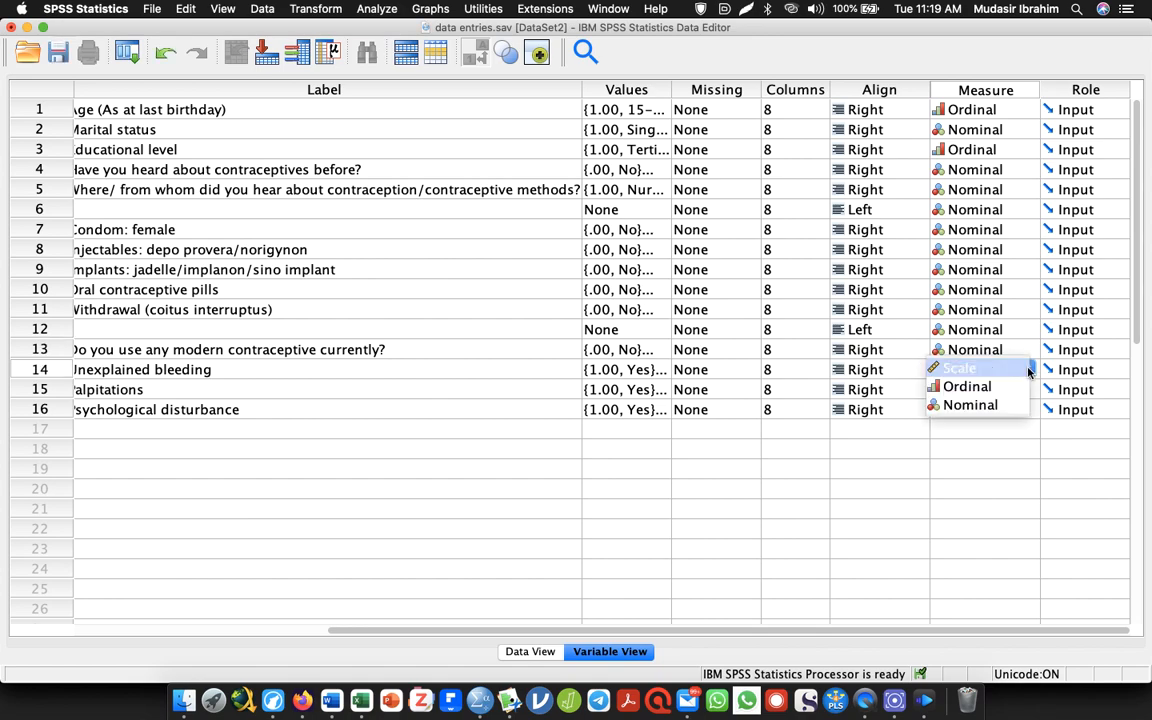
pyautogui.click(1028, 392)
pyautogui.click(1028, 392)
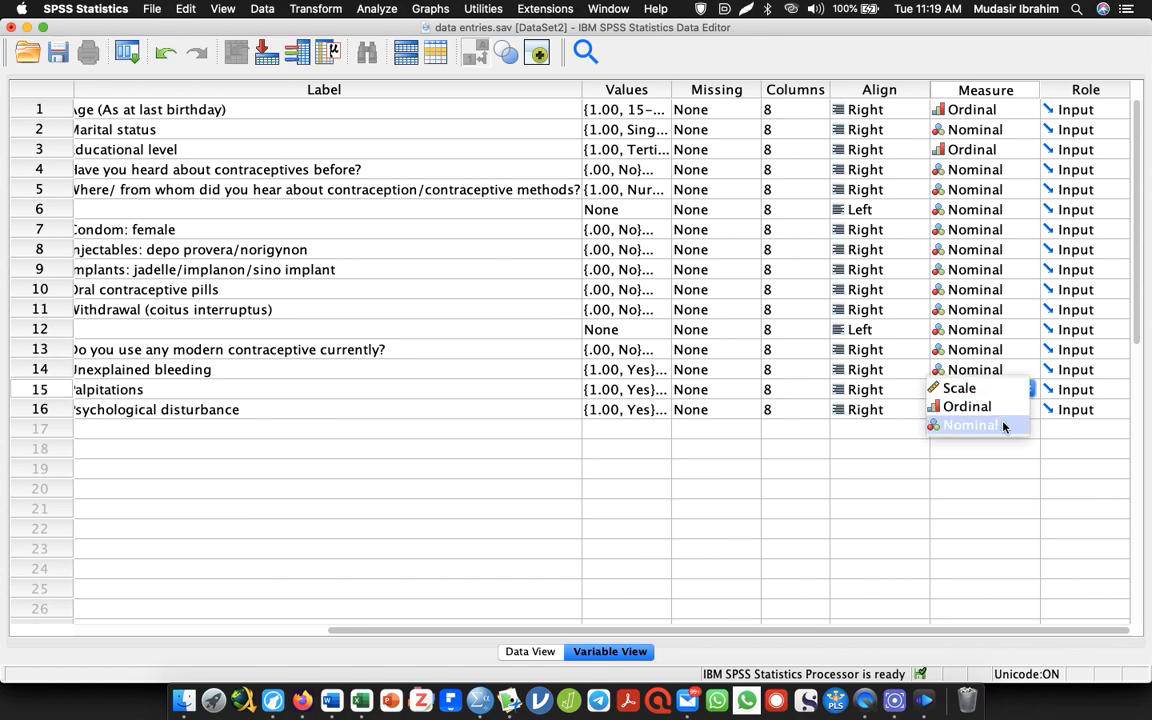
pyautogui.click(1003, 425)
pyautogui.click(1036, 410)
pyautogui.click(1009, 445)
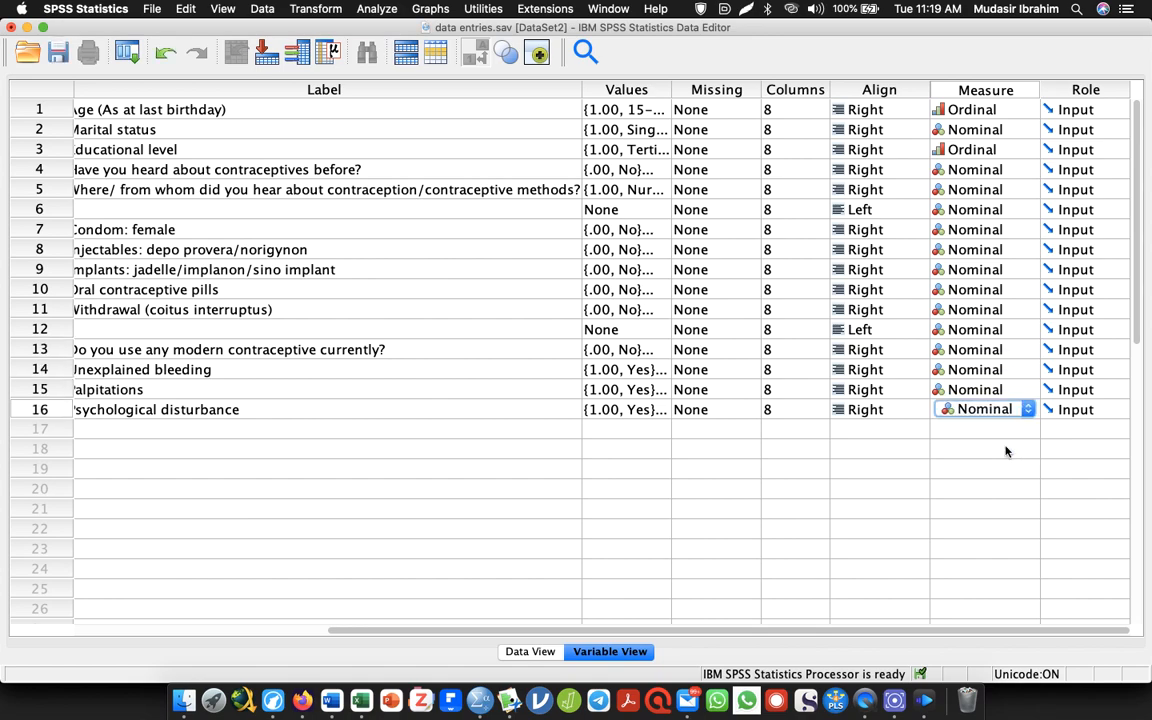
# Save the data file and show the empty data sheet from its first variable, Ageinyears
pyautogui.click(57, 57)
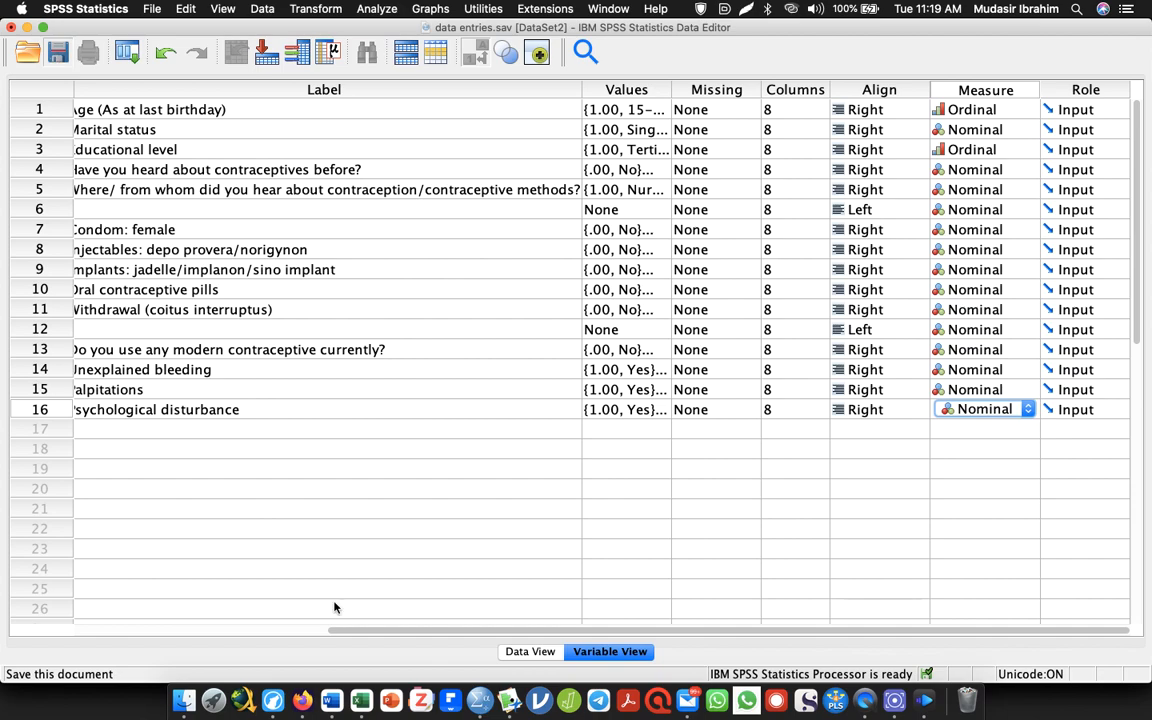
pyautogui.click(530, 651)
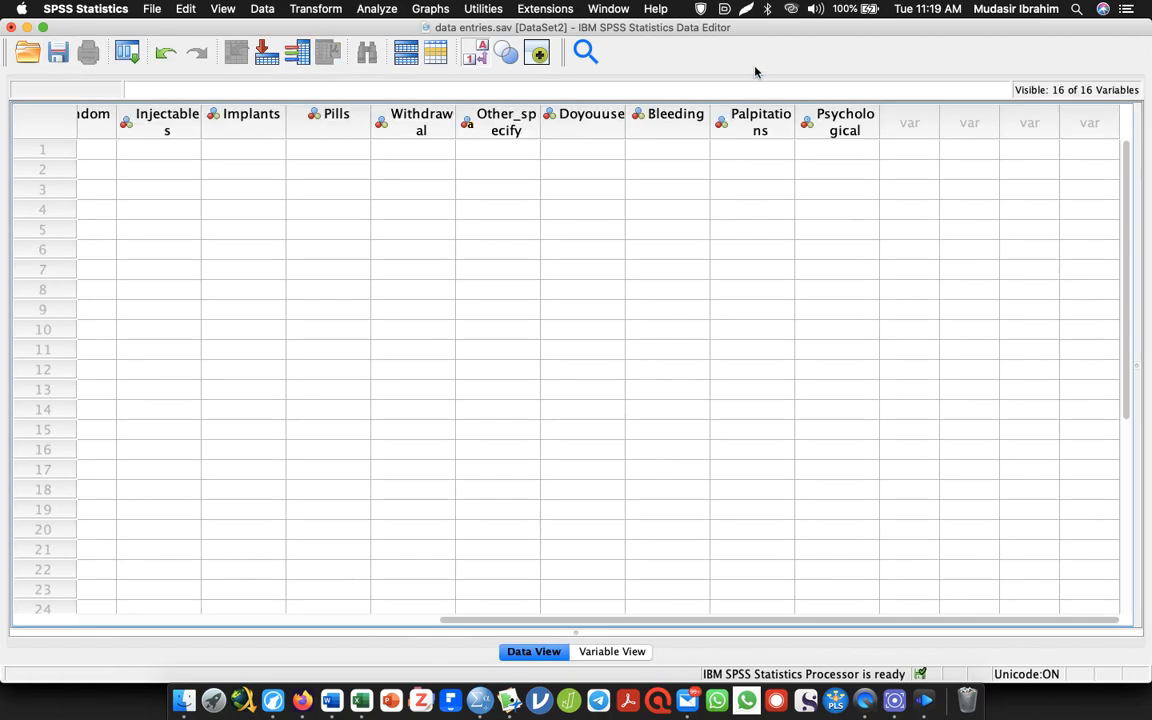
pyautogui.moveTo(682, 628); pyautogui.dragTo(149, 597)
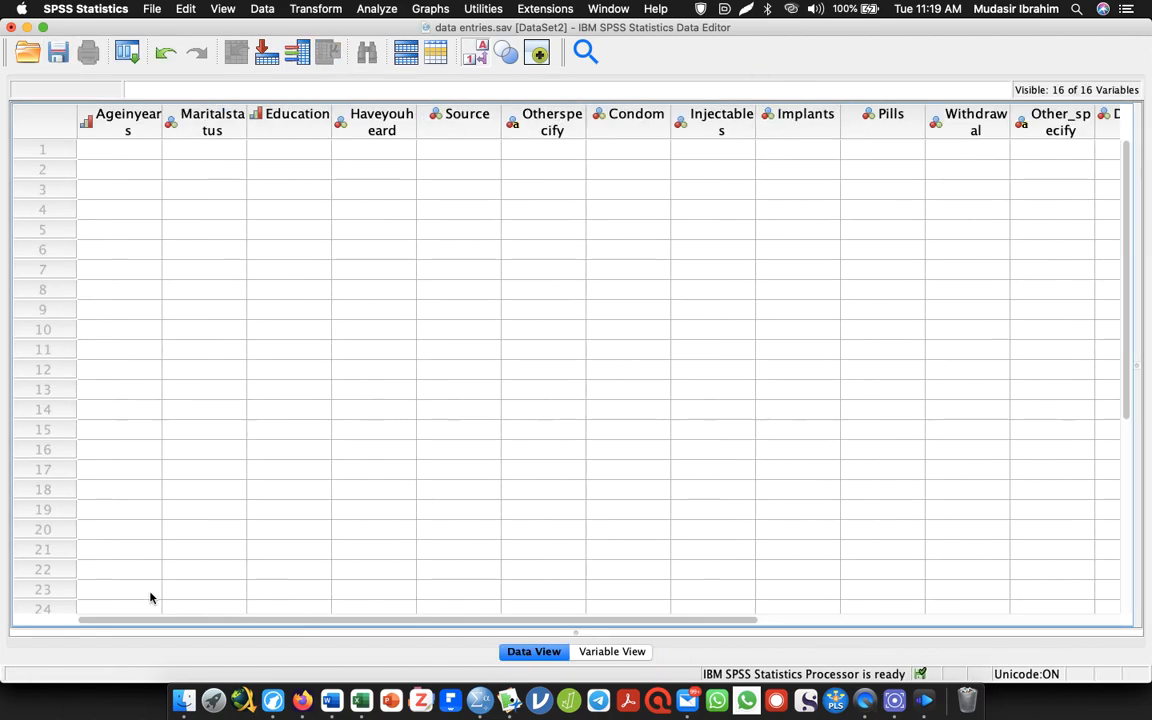
# Switch to the Questionnaire document in Word and undo the edits until the full questionnaire, including Section A, is restored
pyautogui.hotkey('alt', 'Tab')
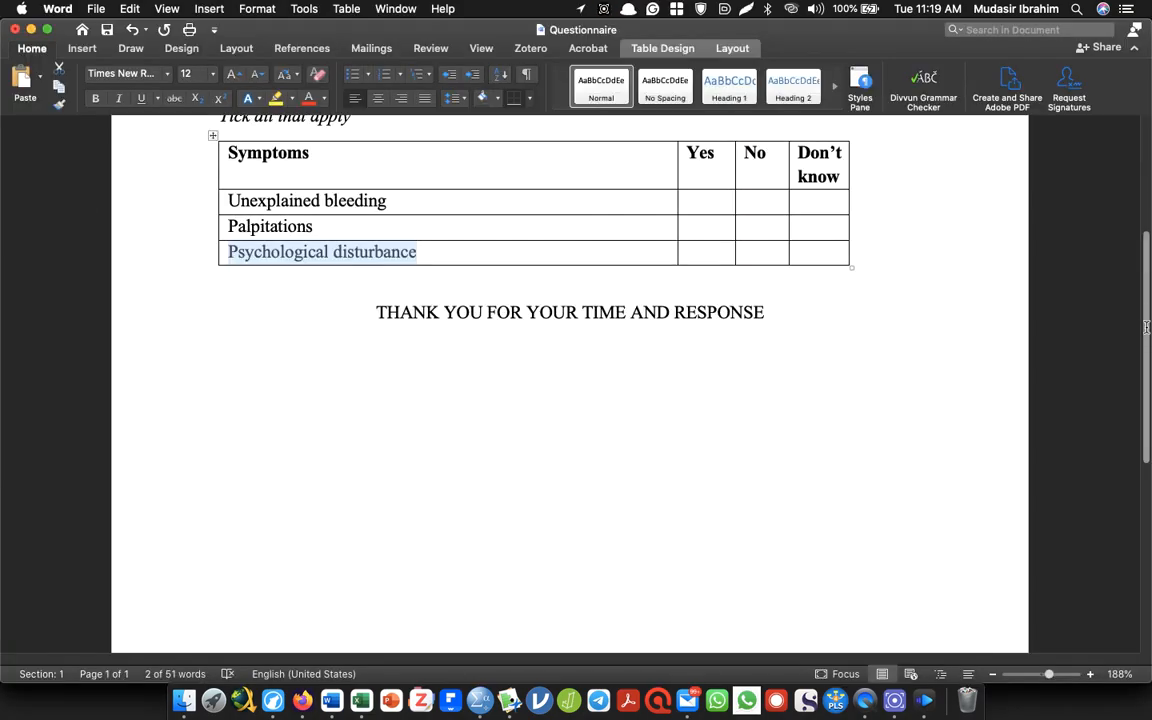
pyautogui.moveTo(1147, 328); pyautogui.dragTo(1147, 45)
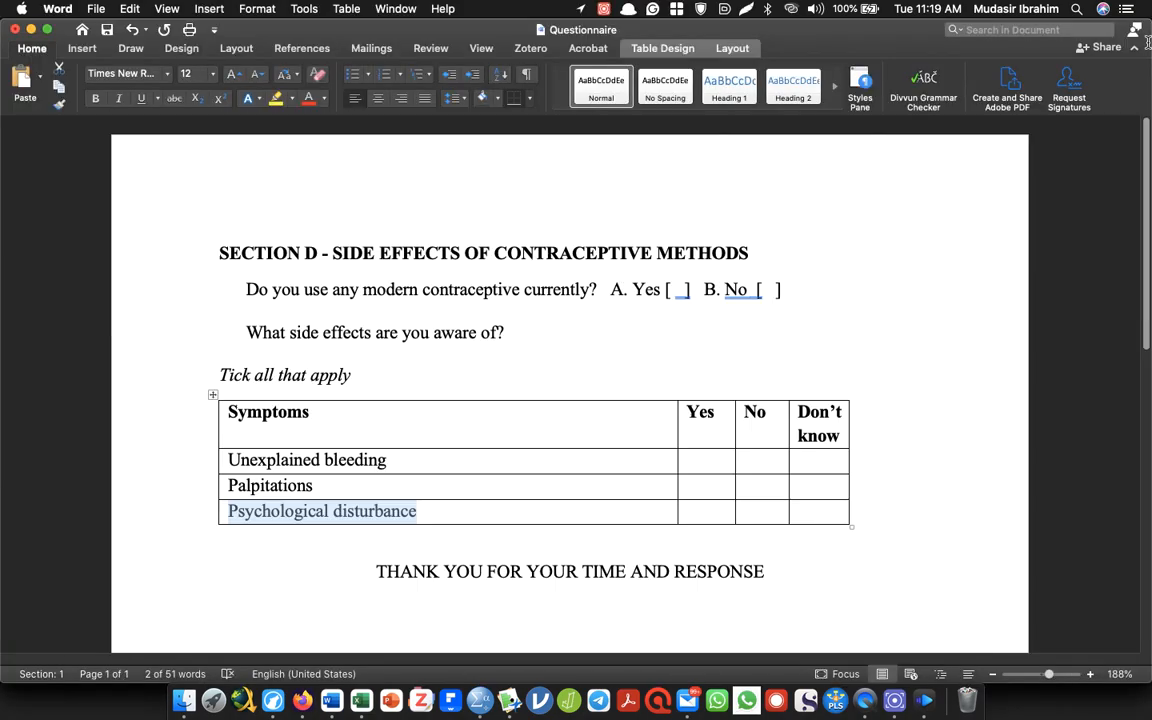
pyautogui.press('super+z')
pyautogui.press('super+z')
pyautogui.press('super+z')
pyautogui.press('super+z')
pyautogui.press('super+z')
pyautogui.press('super+z')
pyautogui.press('super+z')
pyautogui.press('super+z')
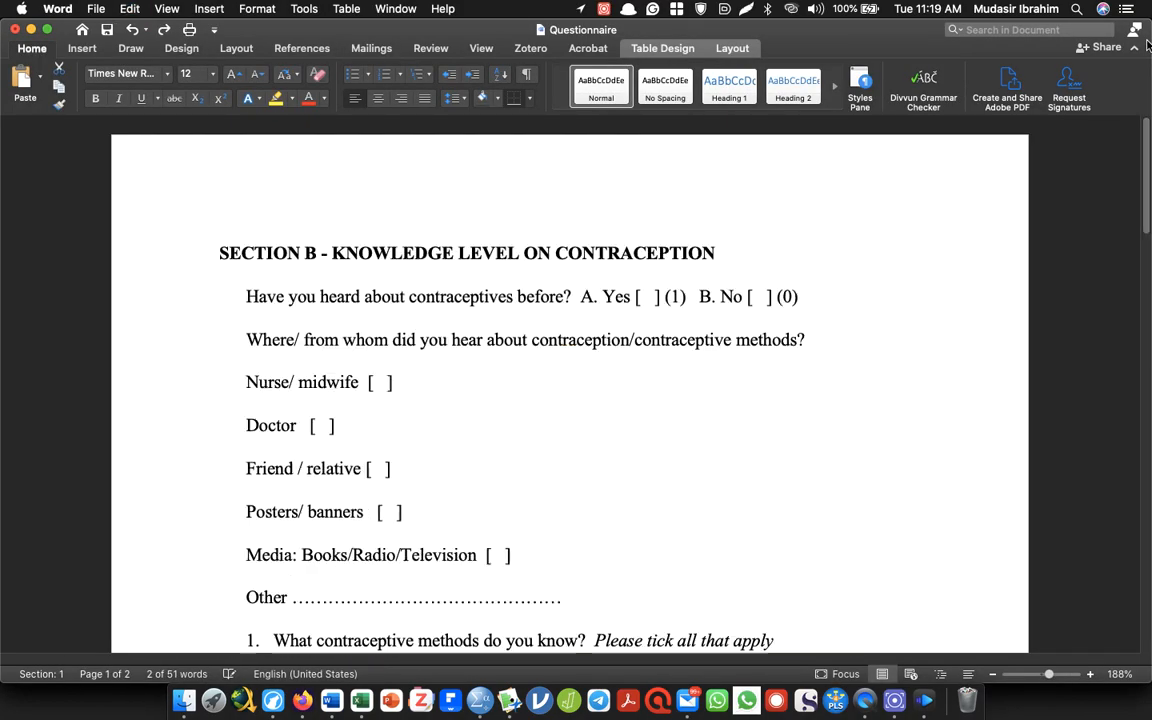
pyautogui.press('super+z')
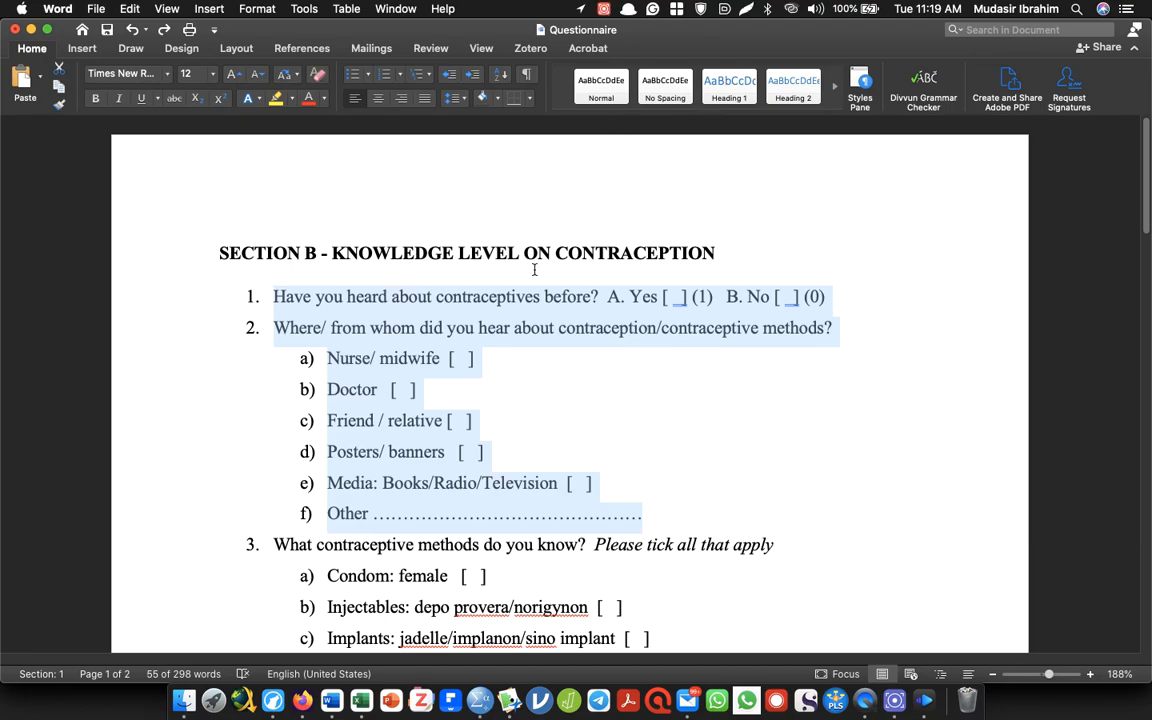
pyautogui.press('super+z')
pyautogui.press('super+z')
pyautogui.press('super+z')
pyautogui.press('super+z')
pyautogui.press('super+z')
pyautogui.press('super+z')
pyautogui.press('super+z')
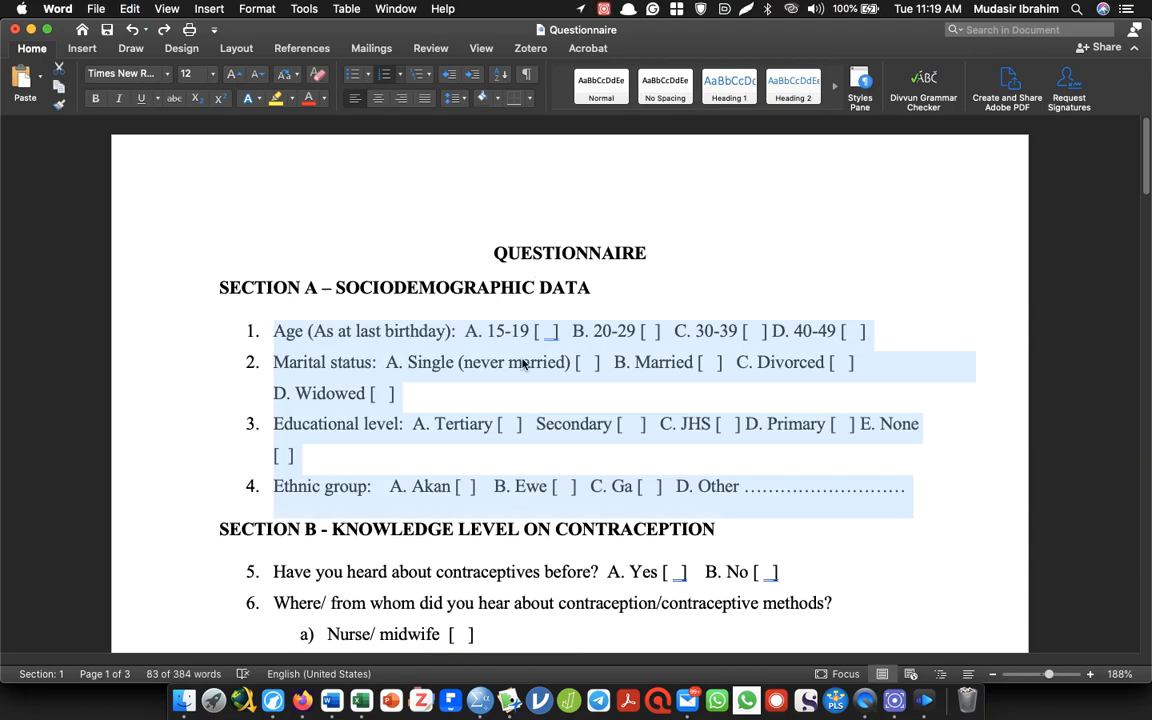
# Check the age options in the questionnaire, and record the first respondent's Ageinyears as 30-39 in SPSS
pyautogui.click(490, 330)
pyautogui.moveTo(490, 330); pyautogui.dragTo(530, 331)
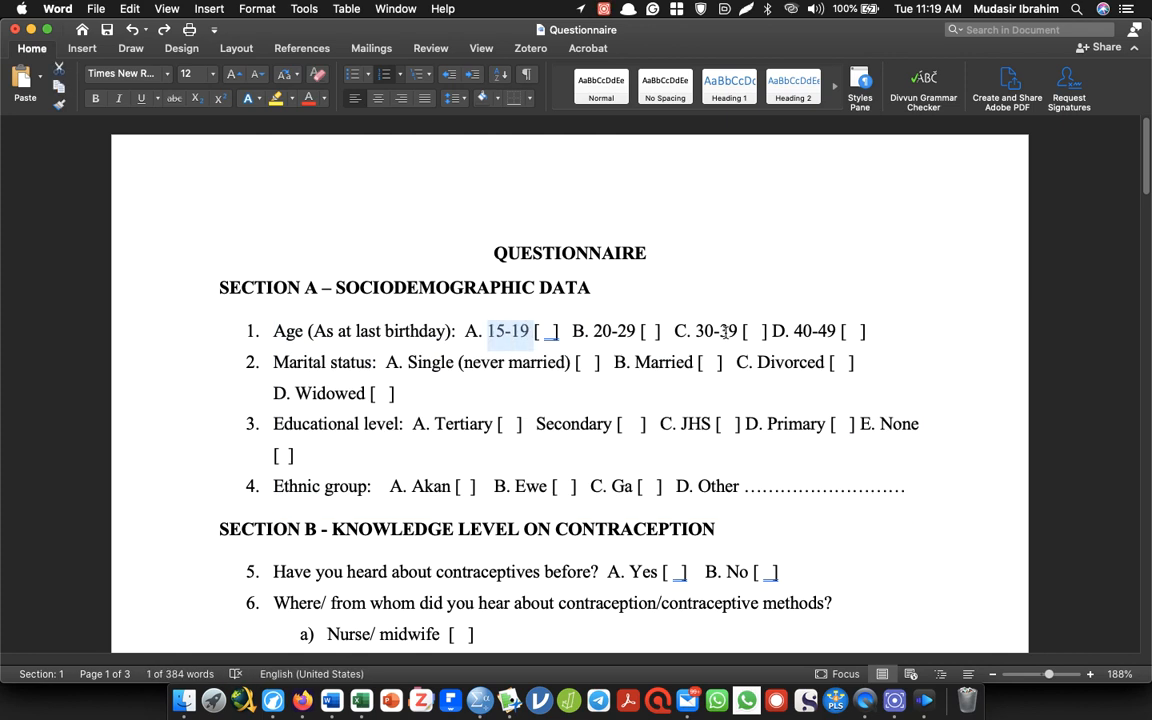
pyautogui.moveTo(737, 330); pyautogui.dragTo(694, 331)
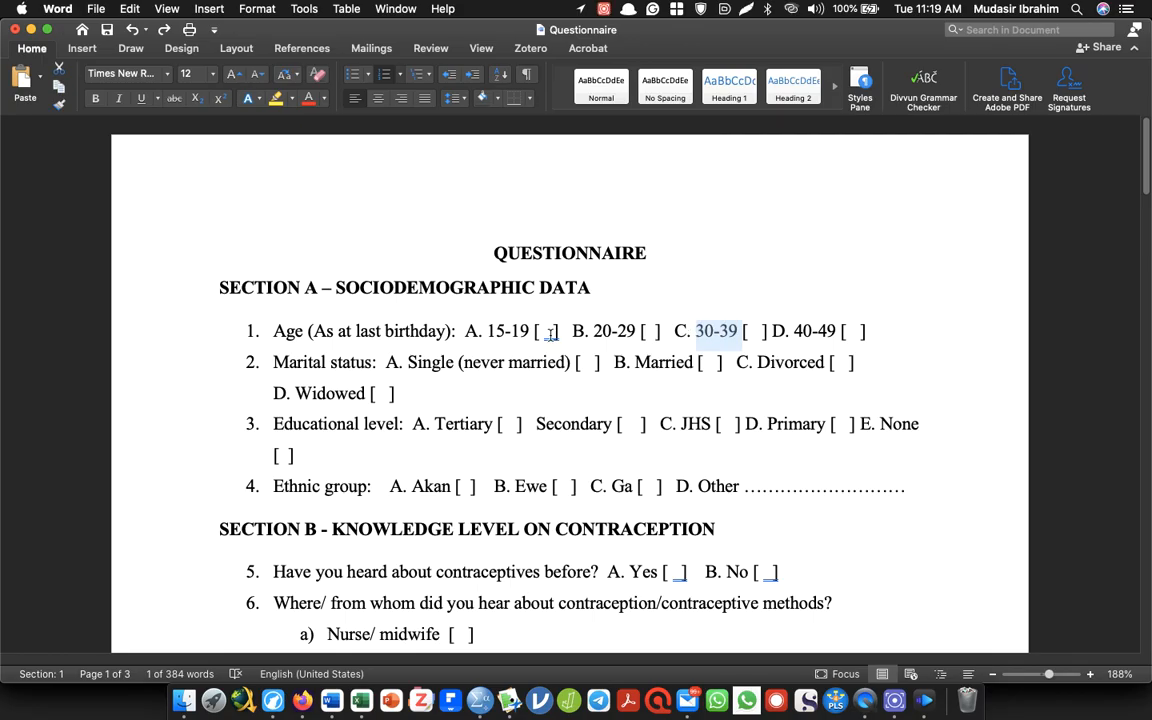
pyautogui.press('super+Tab')
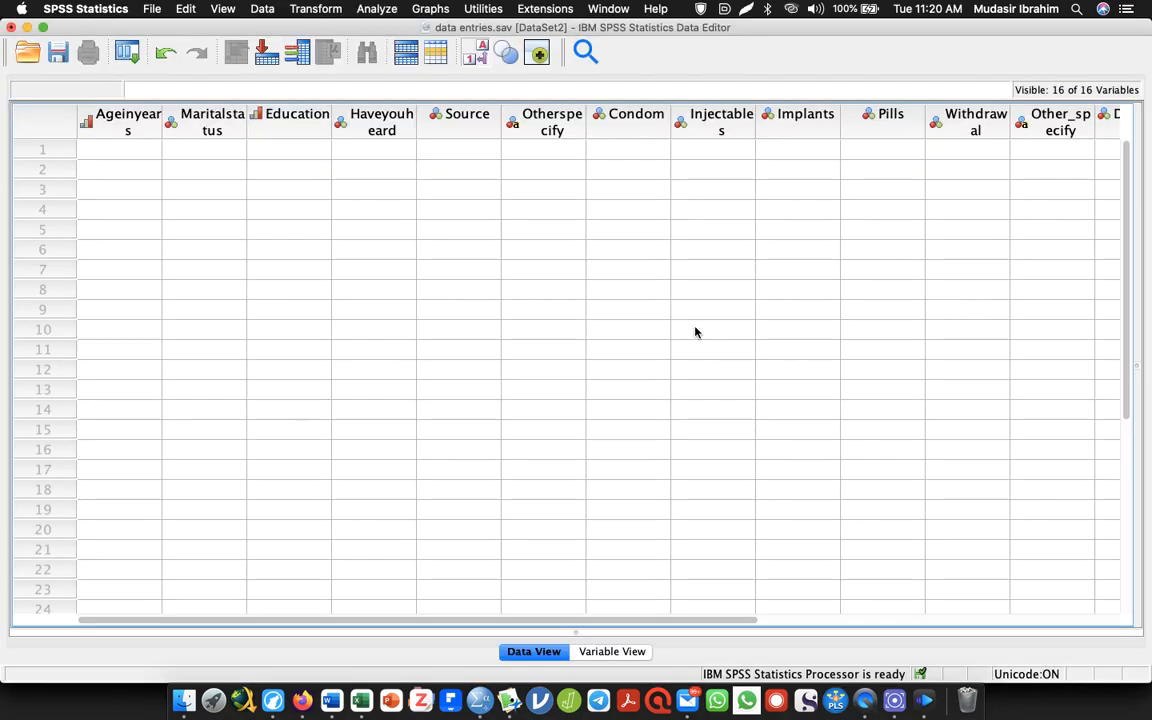
pyautogui.click(112, 151)
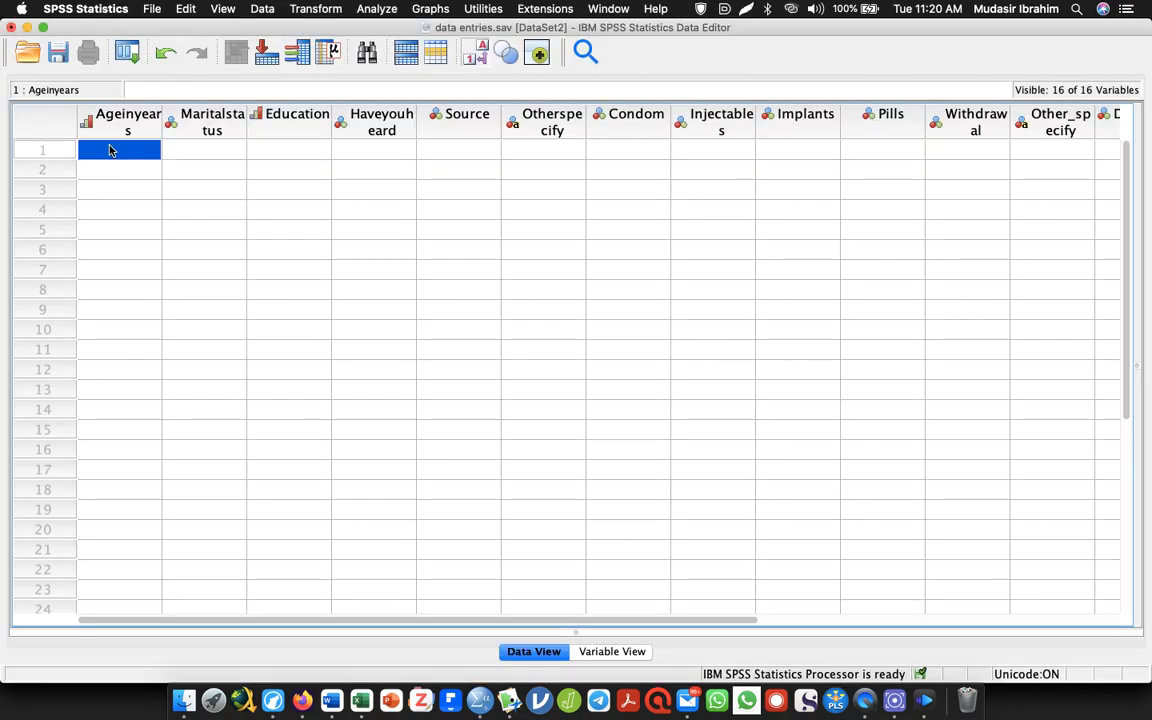
pyautogui.doubleClick(110, 149)
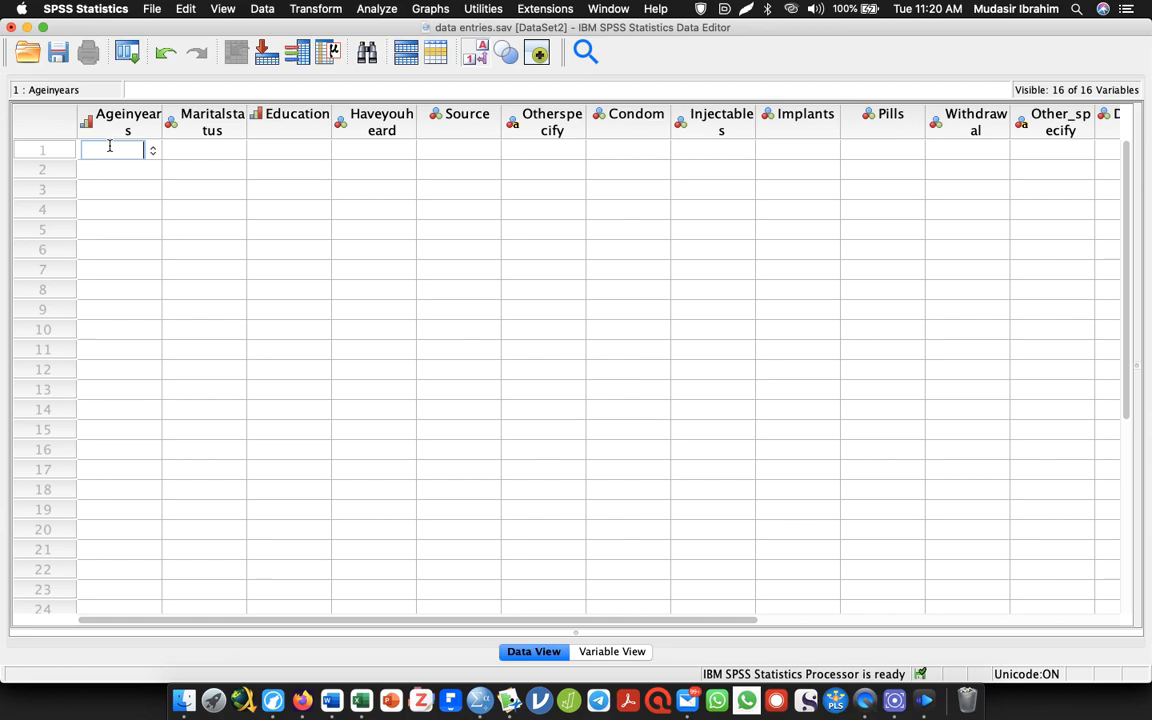
pyautogui.write('3')
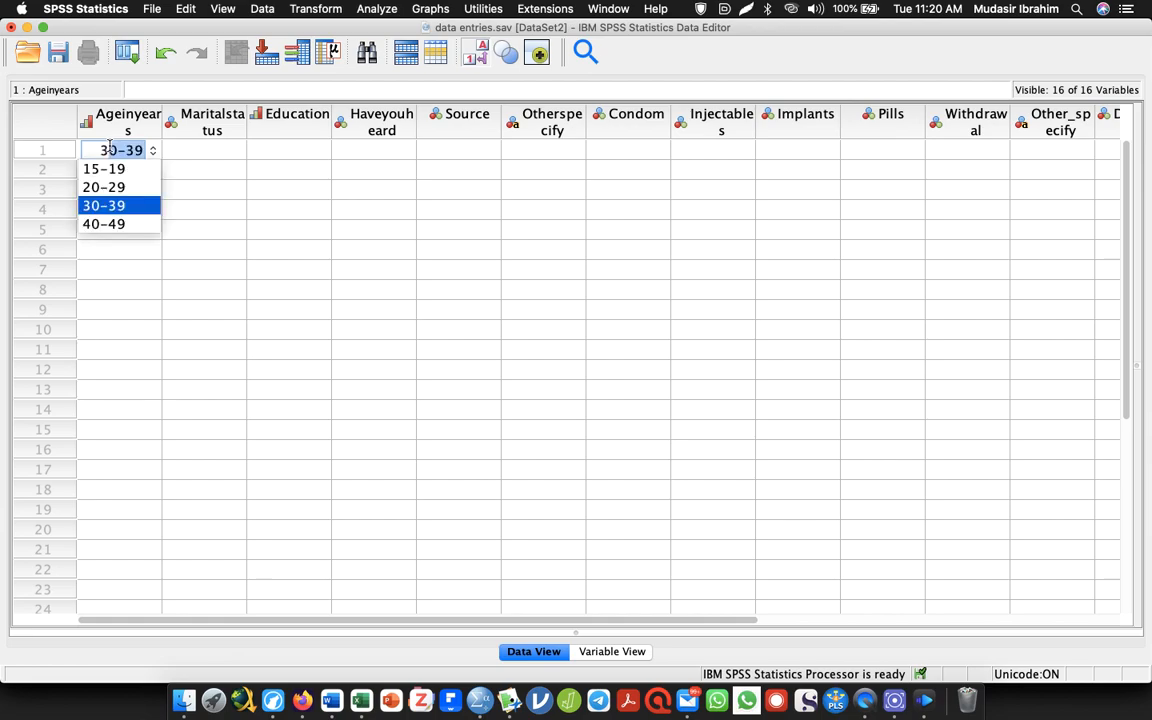
pyautogui.press('BackSpace')
pyautogui.press('Tab')
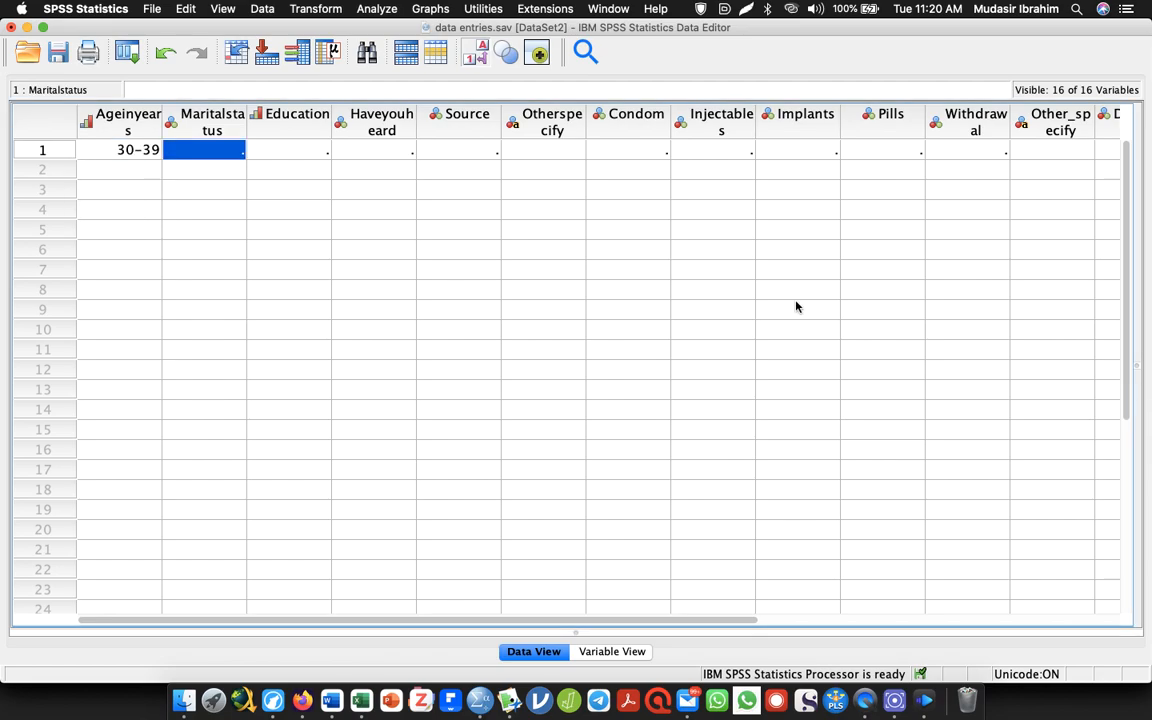
# Highlight the Married option in the questionnaire, and enter 2 (Married) as the first respondent's Maritalstatus in SPSS
pyautogui.press('super+Tab')
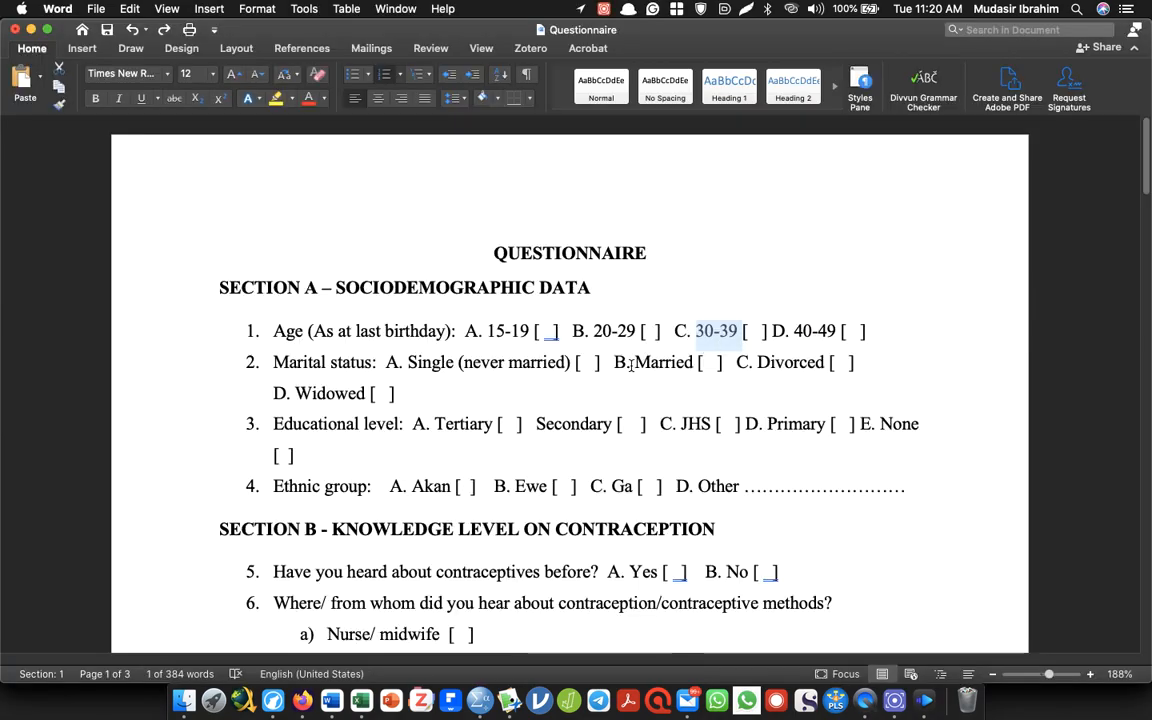
pyautogui.moveTo(637, 362); pyautogui.dragTo(692, 362)
pyautogui.press('super+Tab')
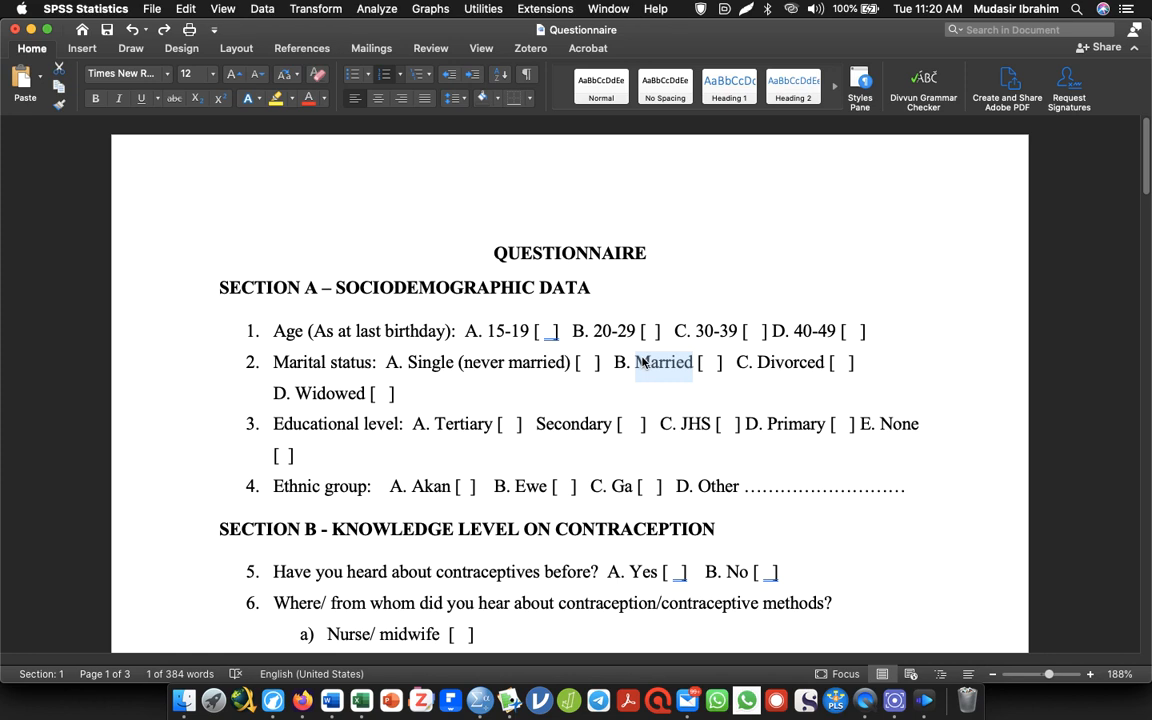
pyautogui.doubleClick(213, 152)
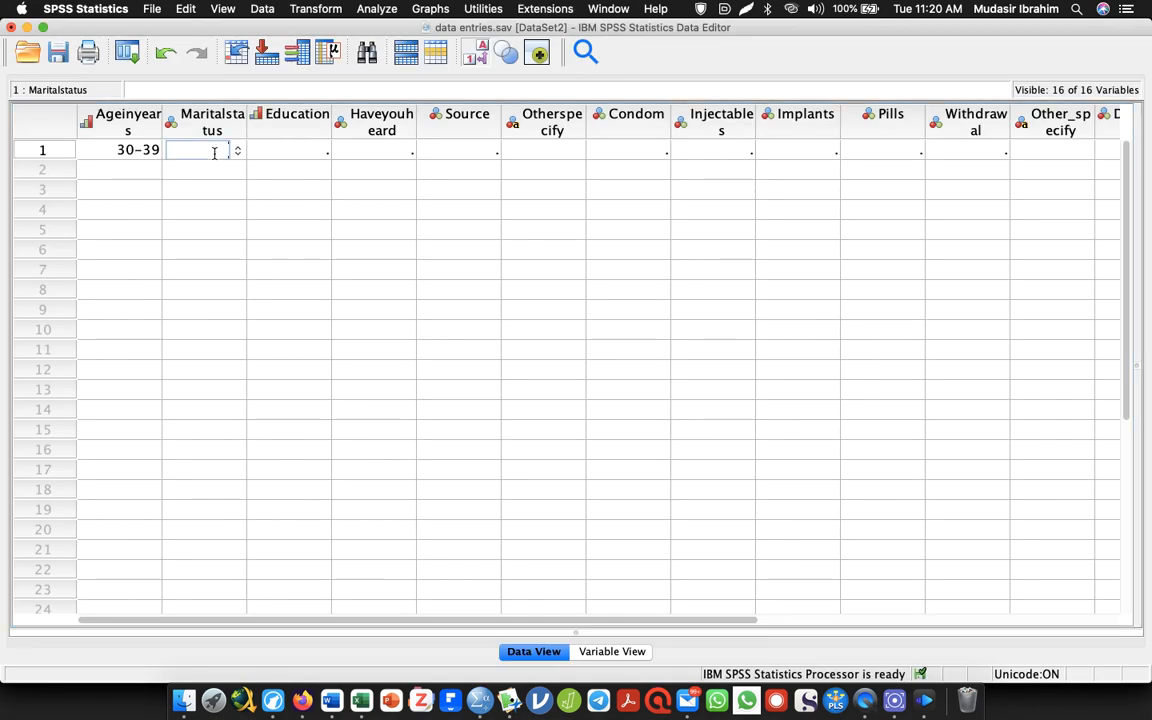
pyautogui.write('2')
pyautogui.press('Tab')
# Check the educational level options in Word, and enter 5 (None) as the first respondent's Education in SPSS
pyautogui.press('super+Tab')
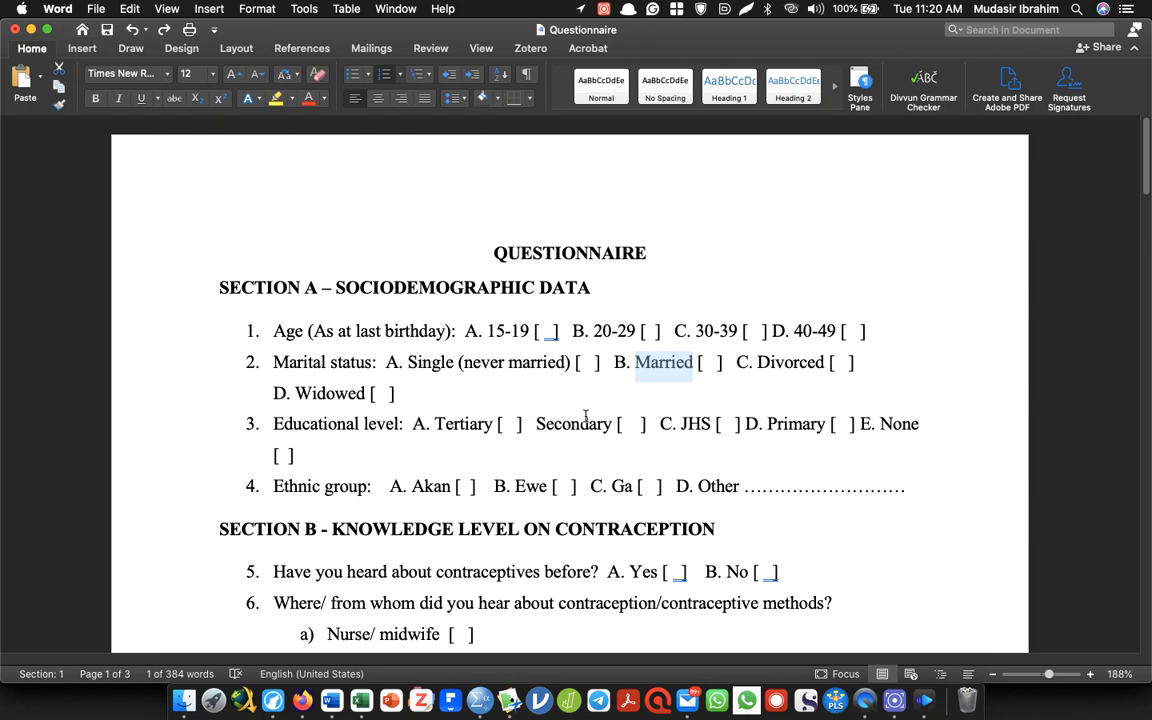
pyautogui.press('super+Tab')
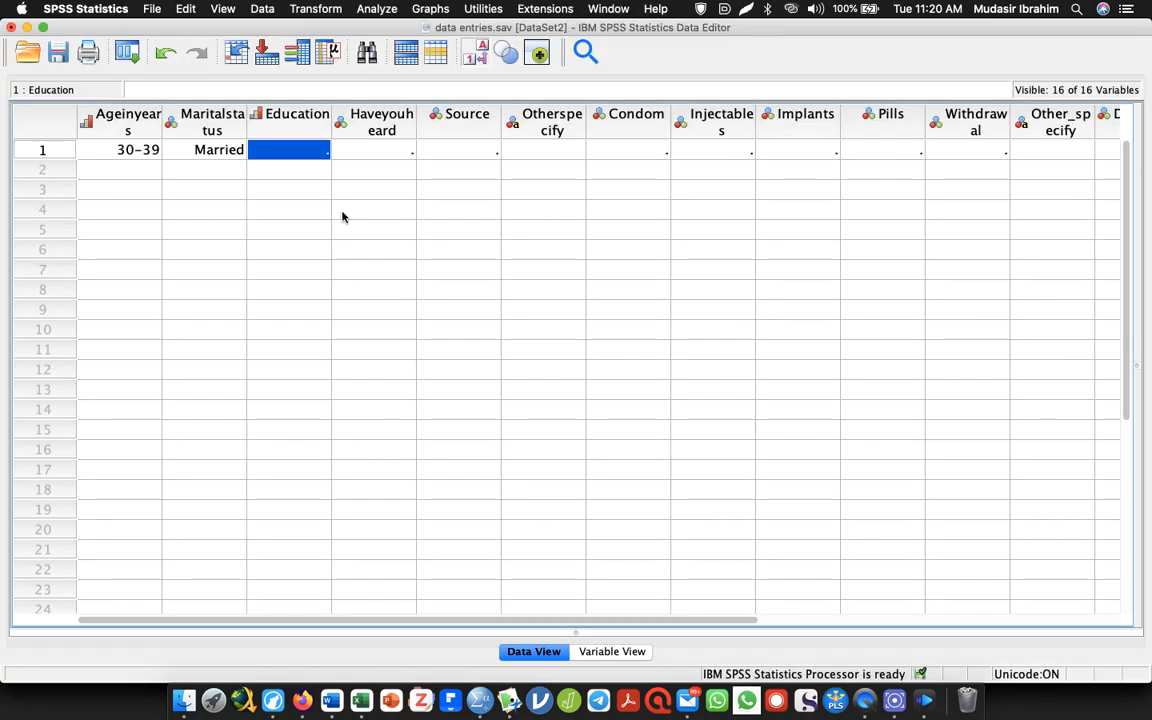
pyautogui.write('5')
pyautogui.press('Tab')
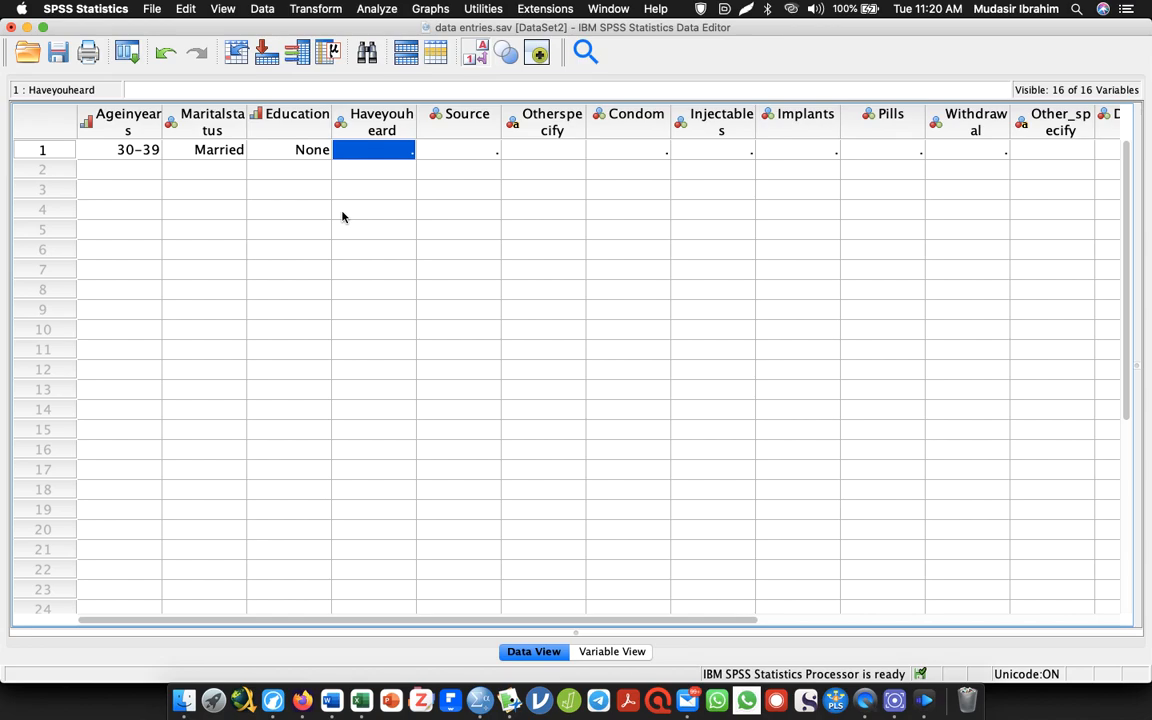
# Check the contraceptives-heard question in Word, and enter 0 (No) as the first respondent's Haveyouheard in SPSS
pyautogui.press('super+Tab')
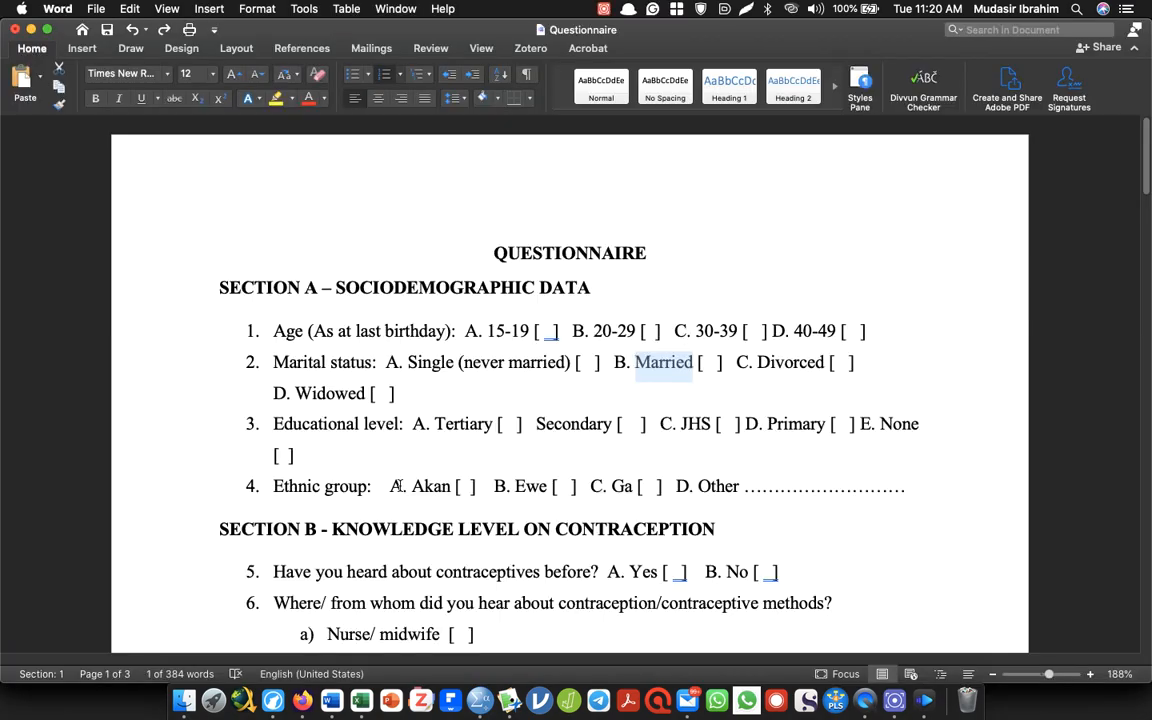
pyautogui.press('super+Tab')
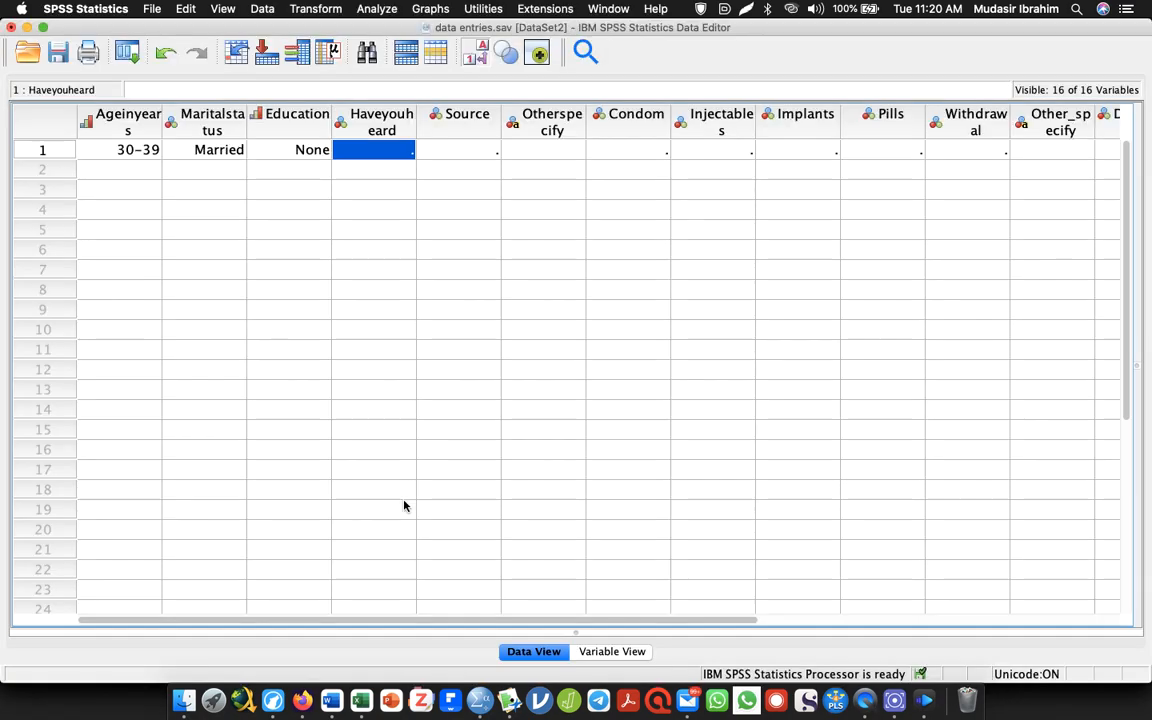
pyautogui.press('super+Tab')
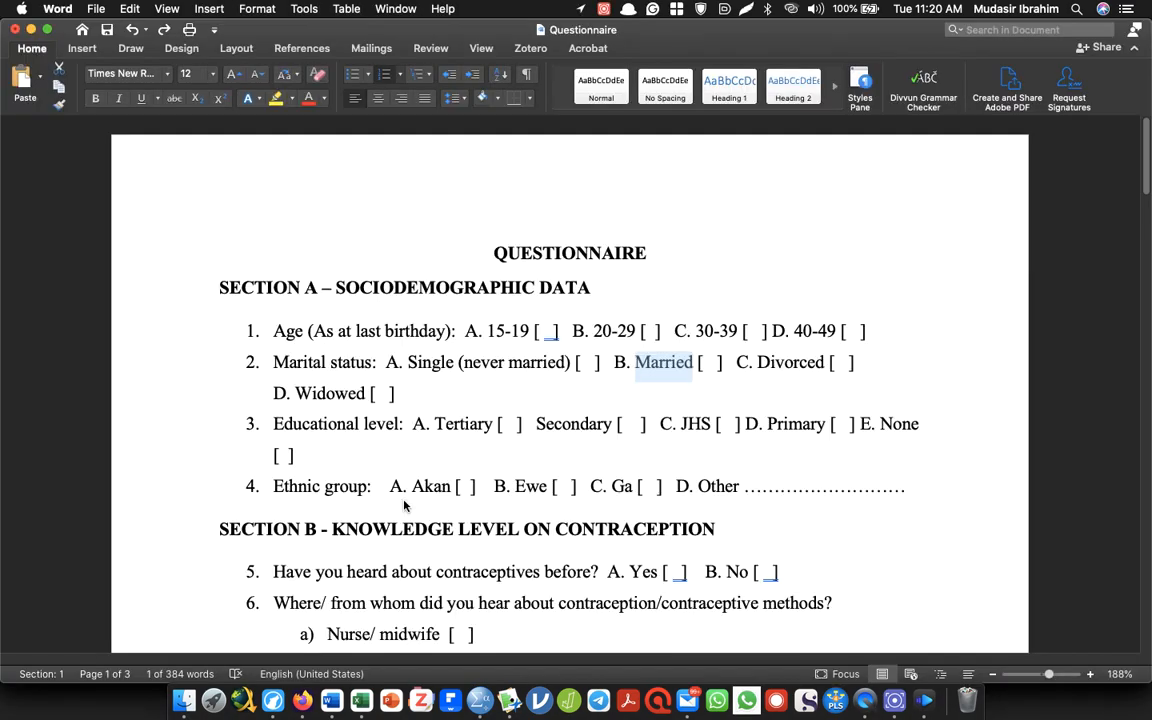
pyautogui.press('super+Tab')
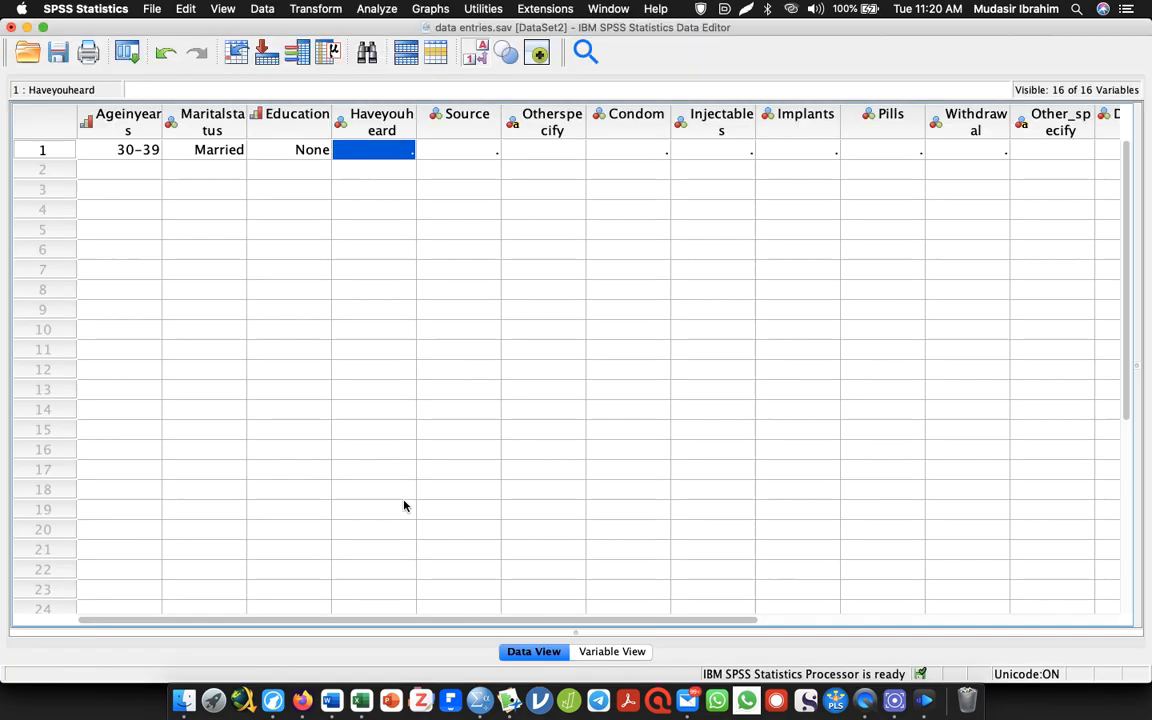
pyautogui.write('0')
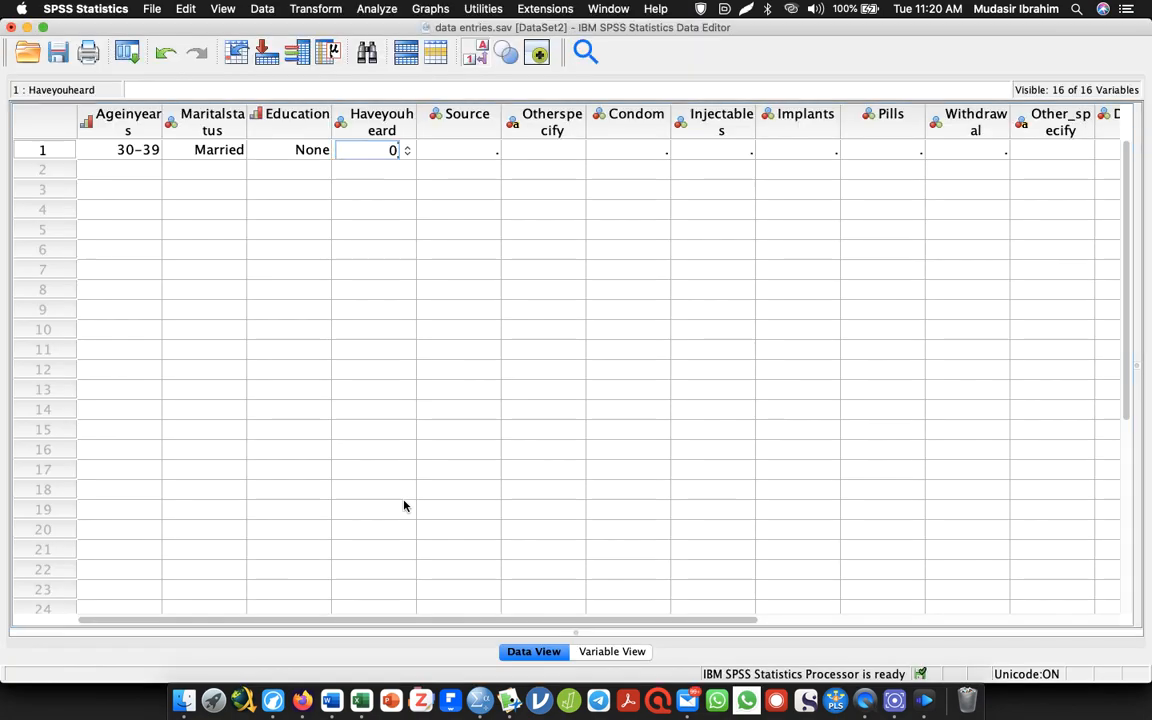
pyautogui.press('Tab')
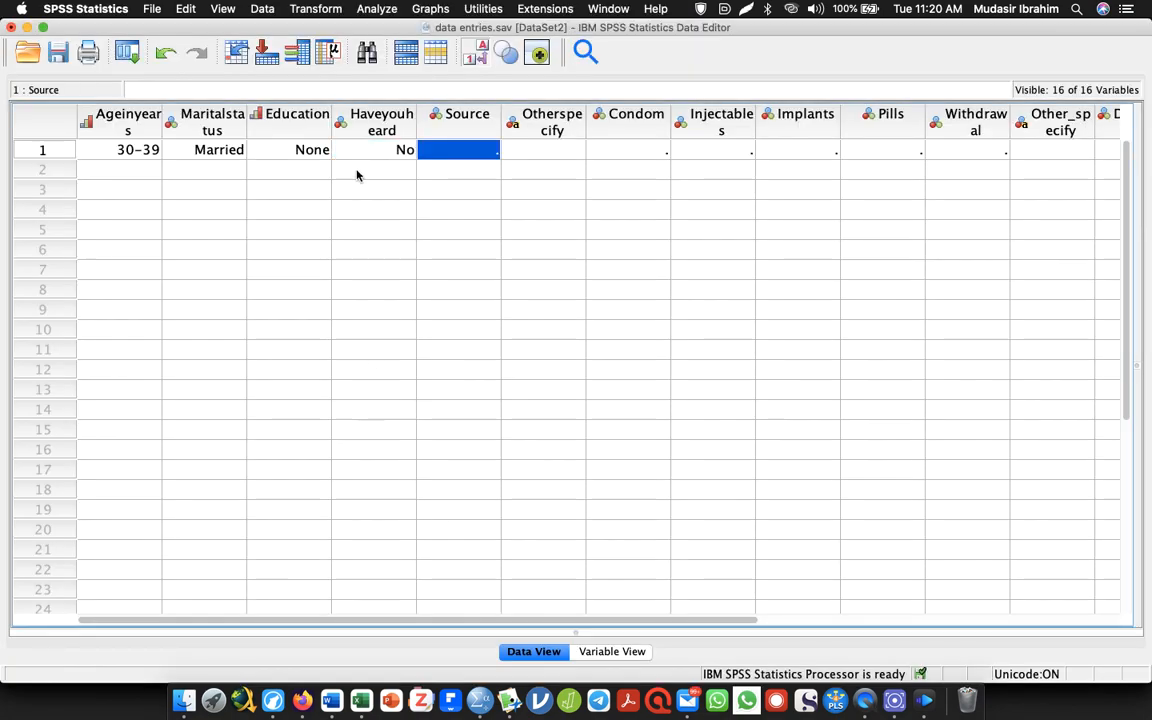
# Change the first respondent's Haveyouheard response to 1 (Yes)
pyautogui.press('Left')
pyautogui.write('1')
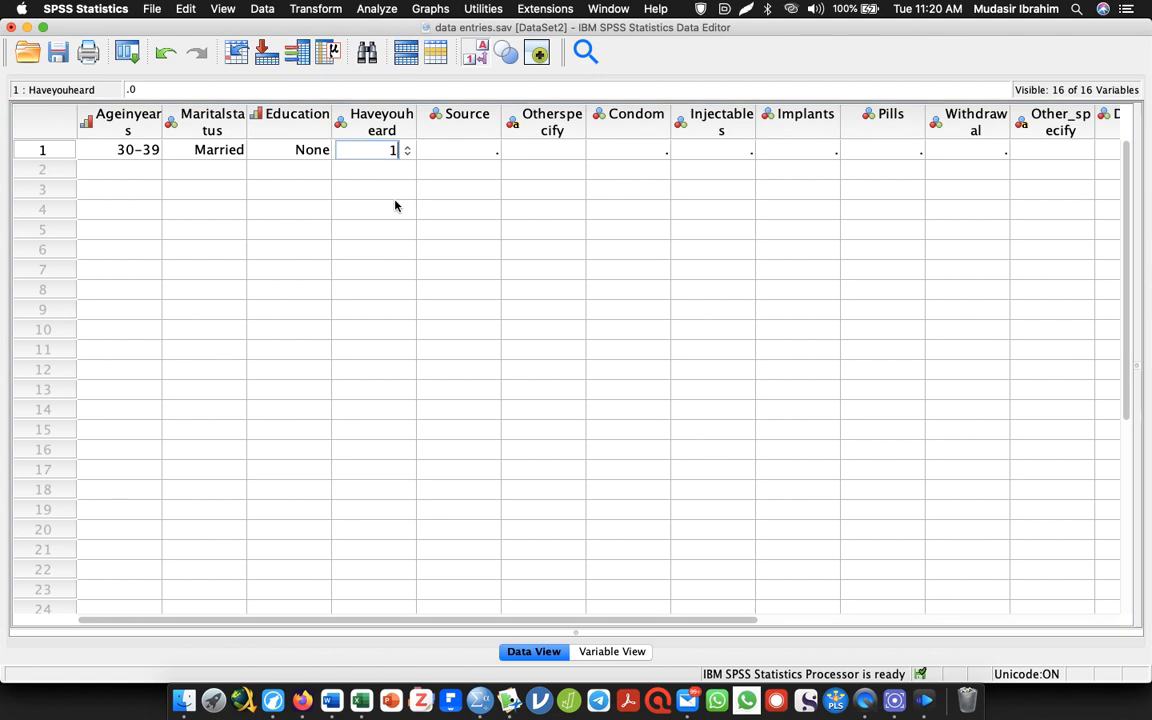
pyautogui.press('Tab')
# Check the source question in Word, and enter 1 (Nurse/midwife) as the first respondent's Source in SPSS
pyautogui.press('super+Tab')
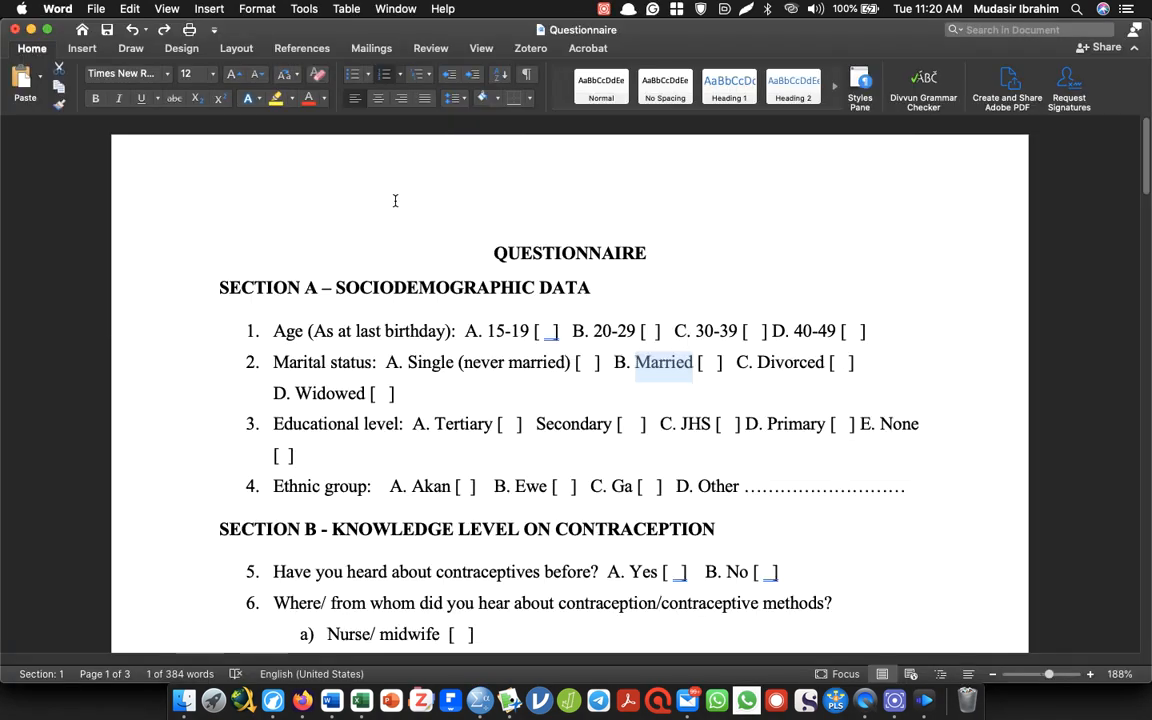
pyautogui.press('super+Tab')
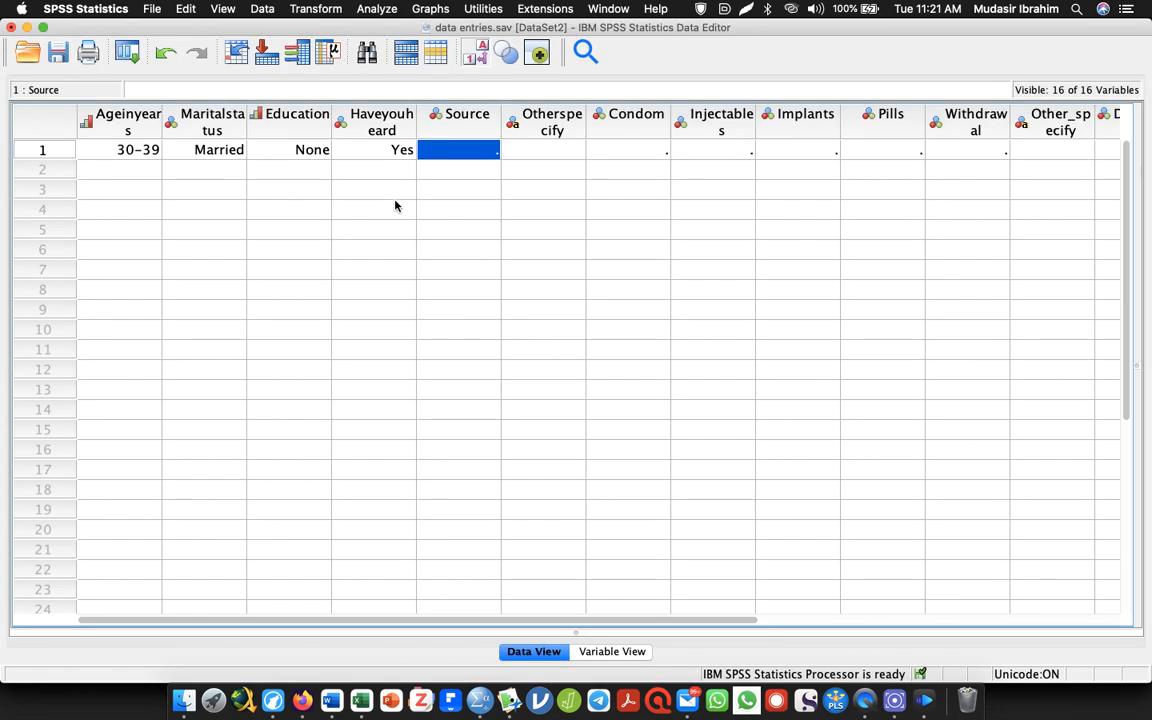
pyautogui.write('1')
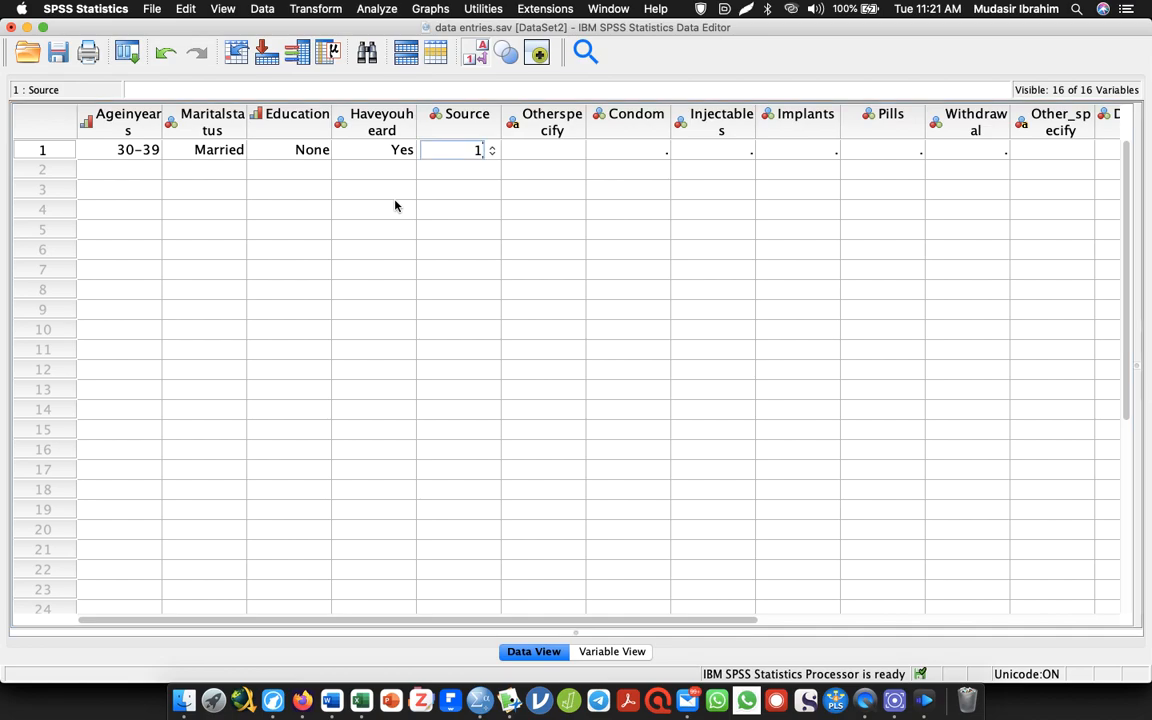
pyautogui.press('Tab')
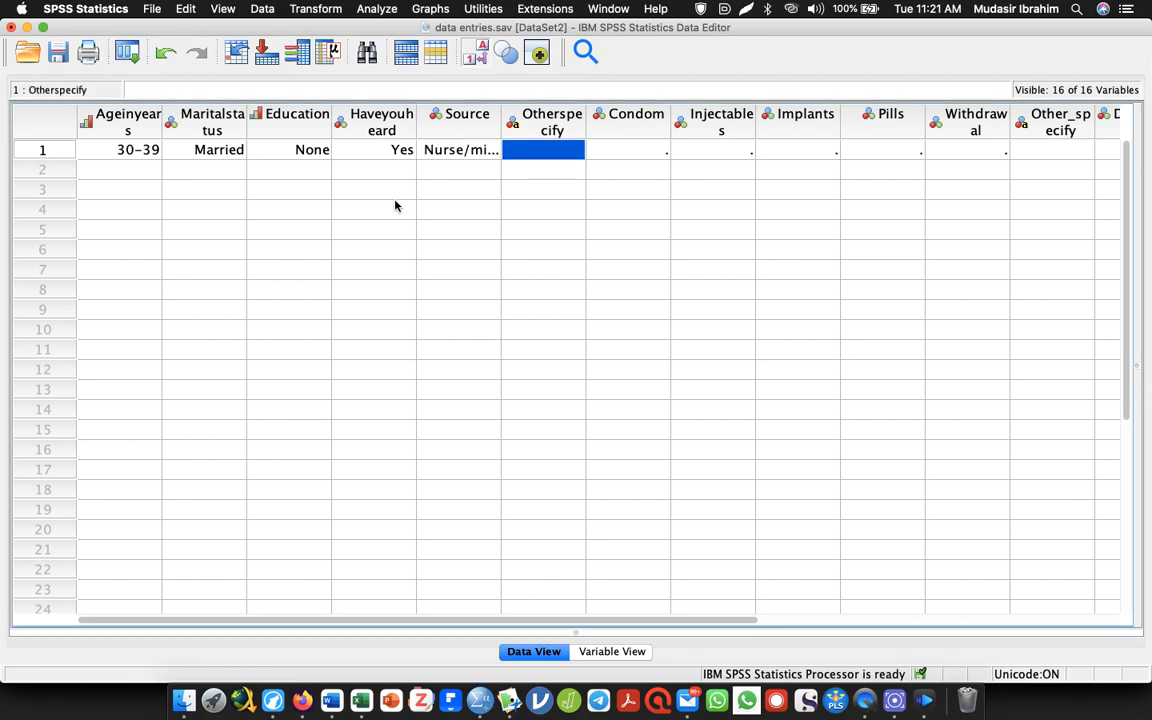
# Review the source options in the Word questionnaire, and change the first respondent's Source to 6 (Other, specify) in SPSS
pyautogui.click(459, 150)
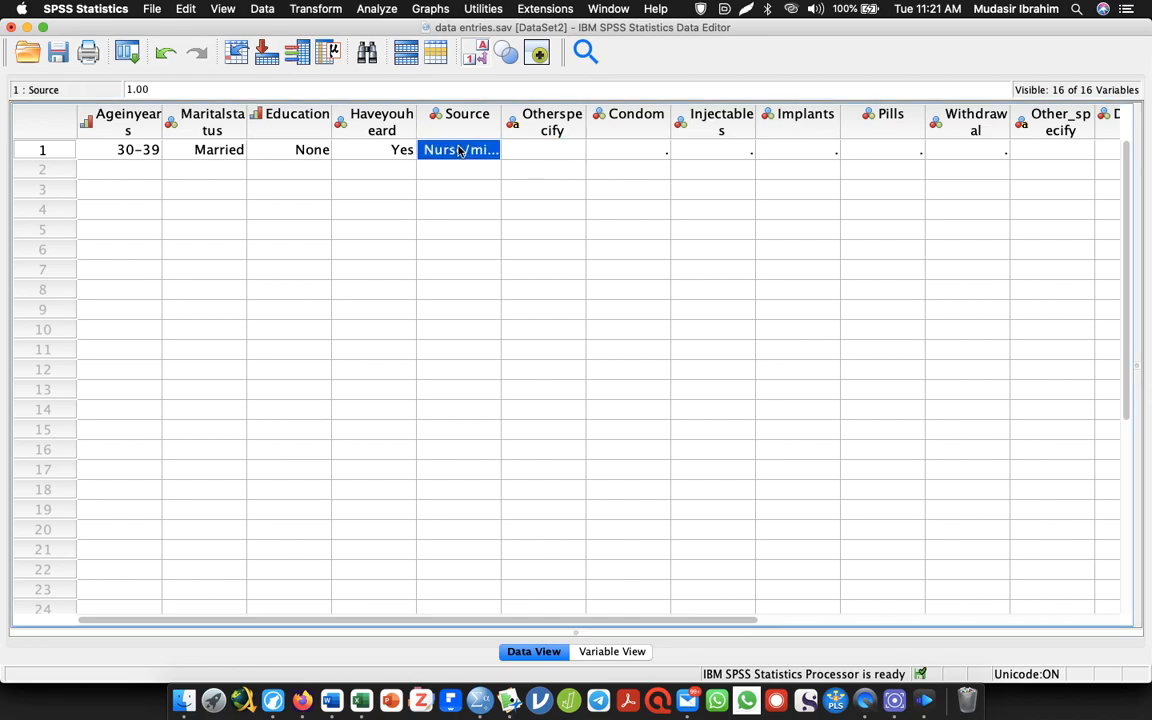
pyautogui.press('super+Tab')
pyautogui.scroll(-10, 1137, 218)
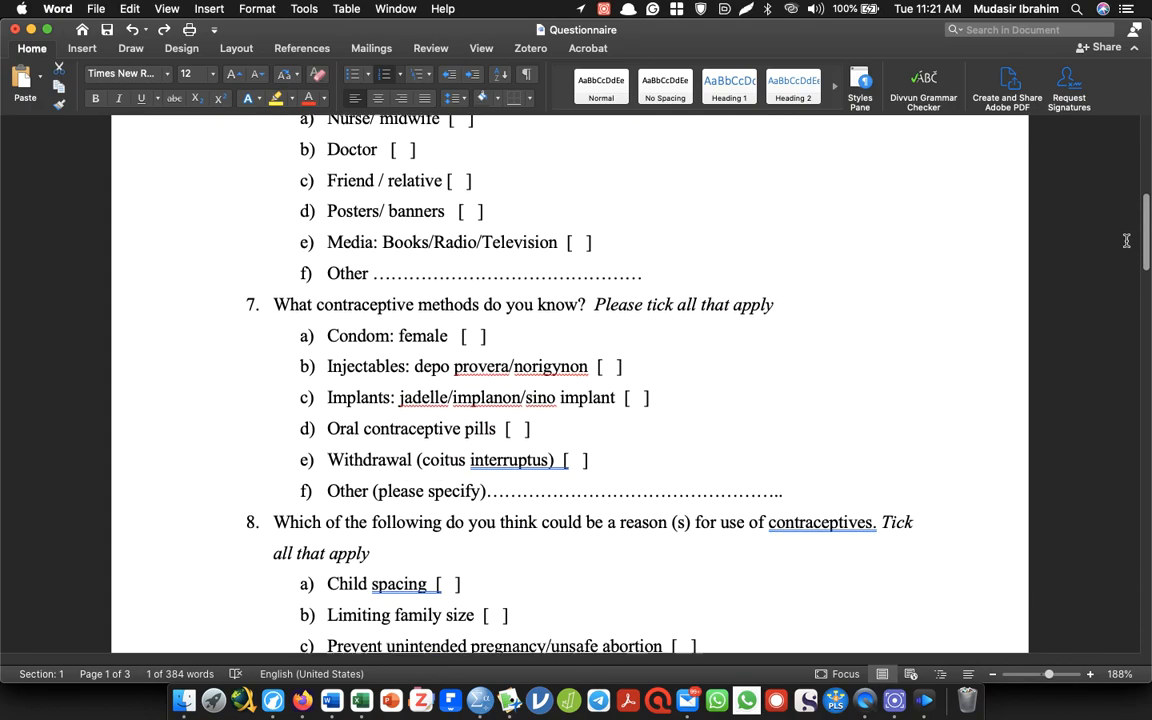
pyautogui.scroll(3, 1137, 218)
pyautogui.scroll(3, 1137, 218)
pyautogui.press('super+Tab')
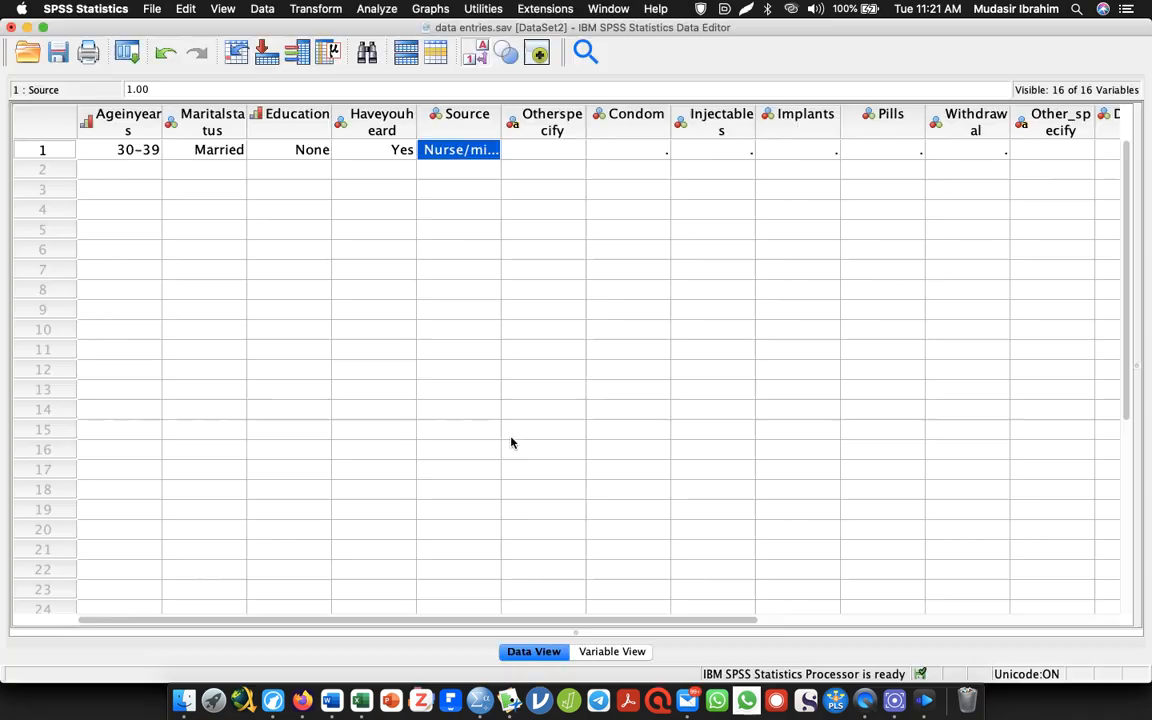
pyautogui.write('6')
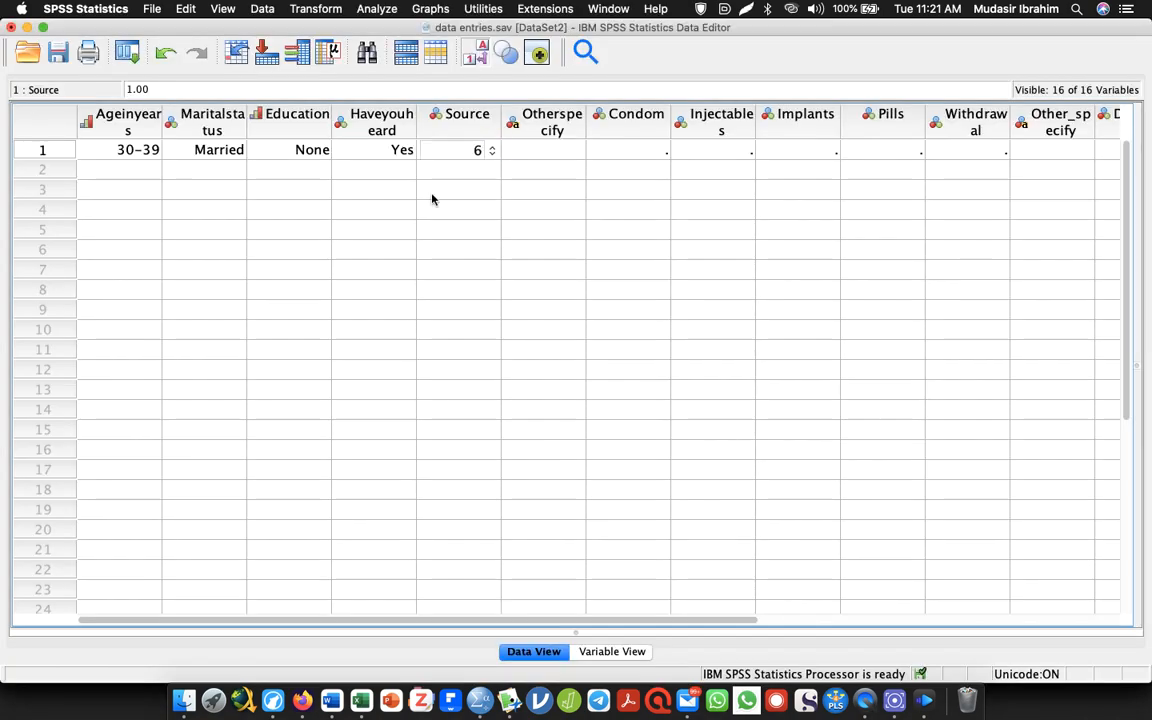
pyautogui.press('Tab')
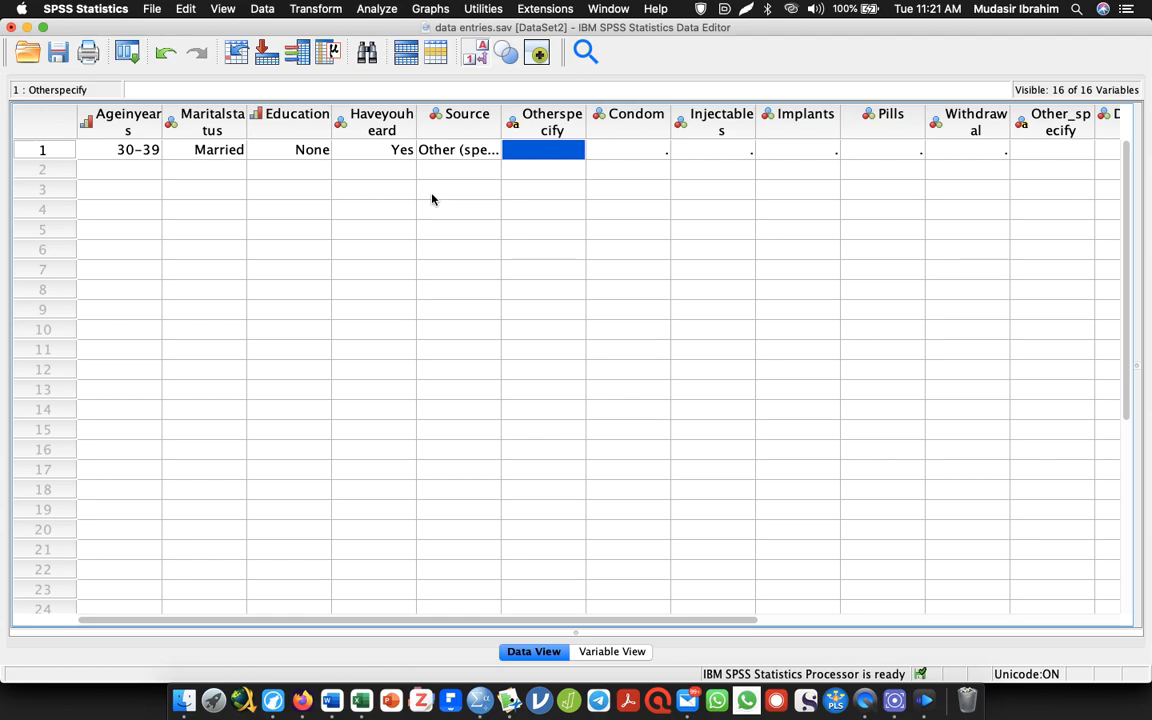
# Enter "Community leaders" as the first respondent's Otherspecify, and widen that column to fit the text
pyautogui.write('COm')
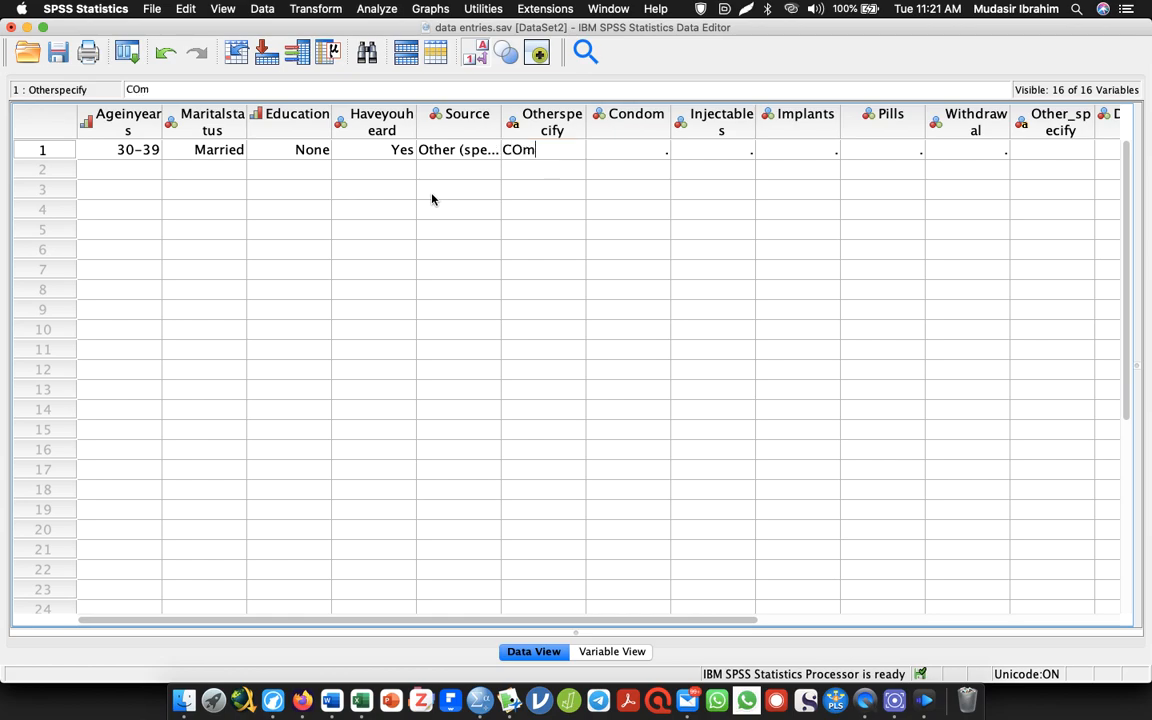
pyautogui.press('BackSpace')
pyautogui.press('BackSpace')
pyautogui.press('BackSpace')
pyautogui.write('Community')
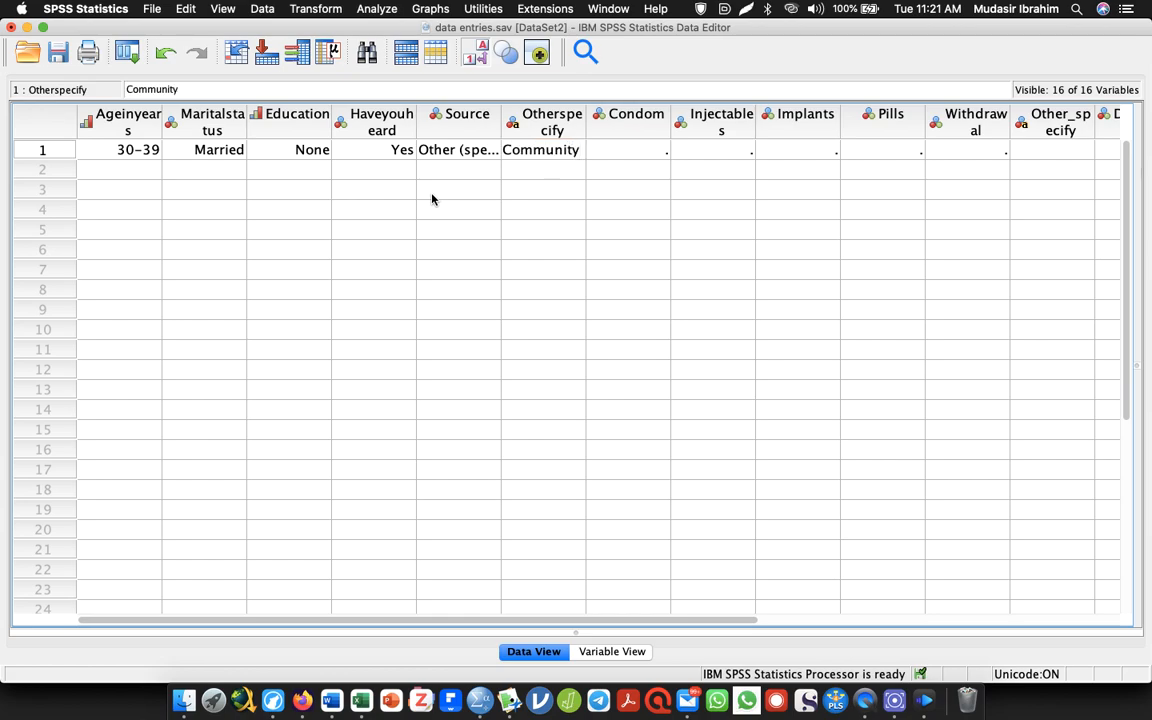
pyautogui.write(' leaders')
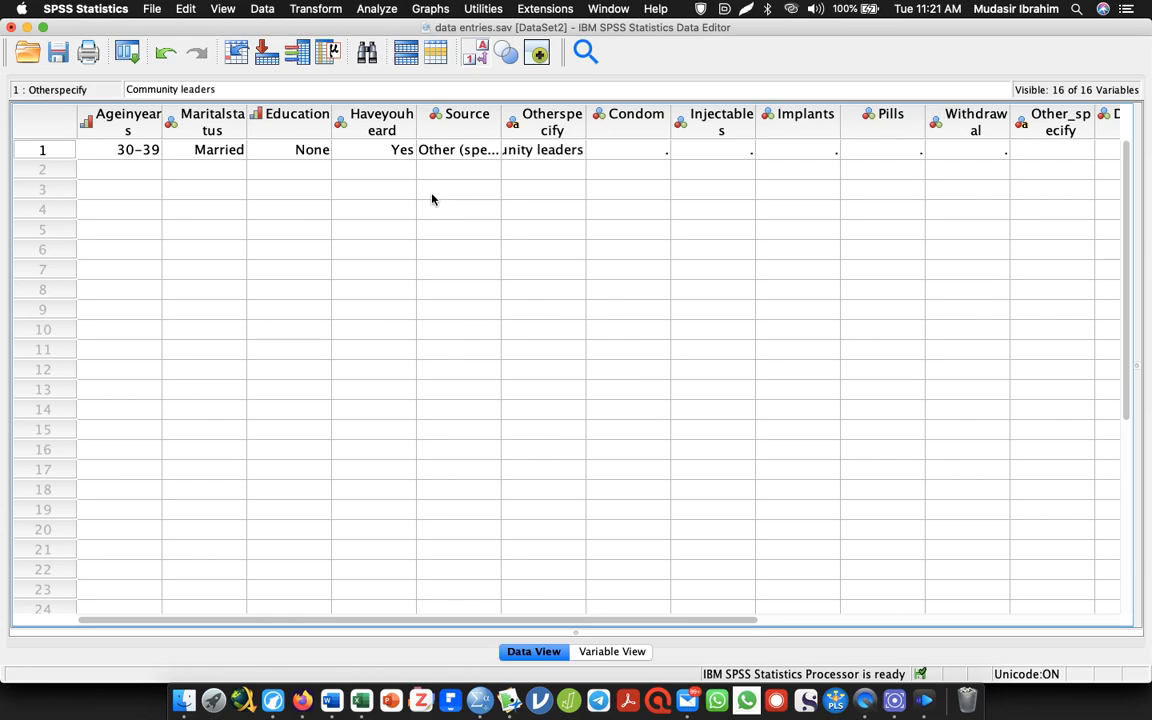
pyautogui.press('Tab')
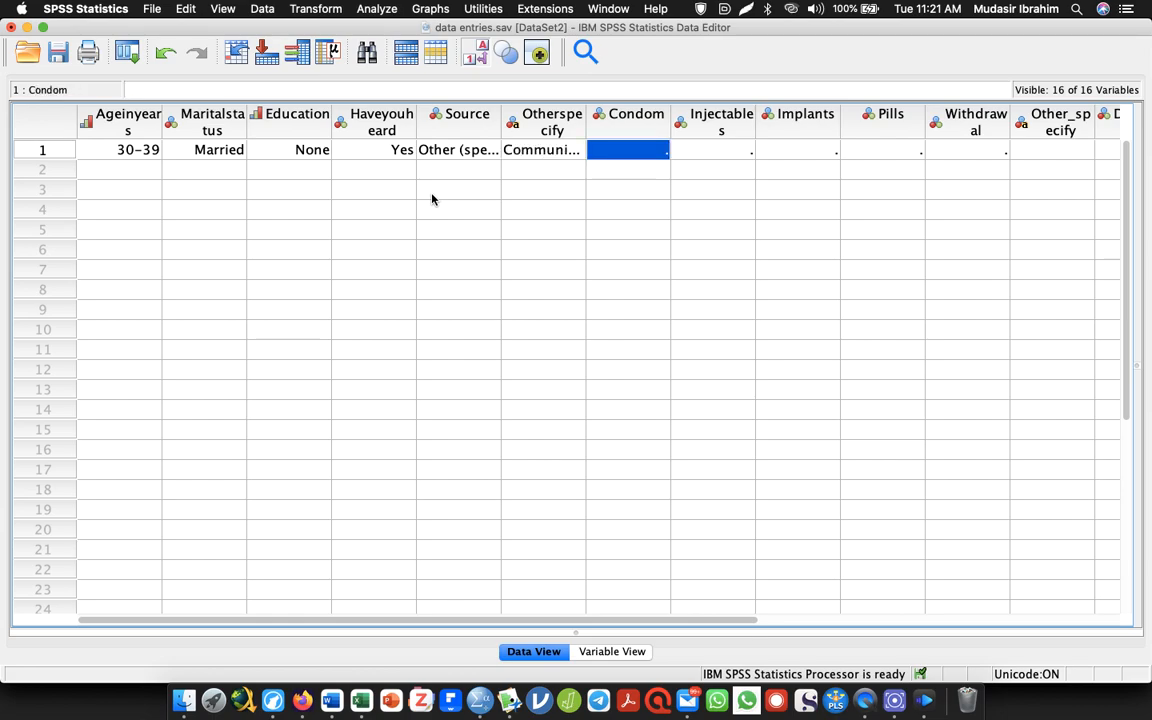
pyautogui.moveTo(585, 113); pyautogui.dragTo(672, 113)
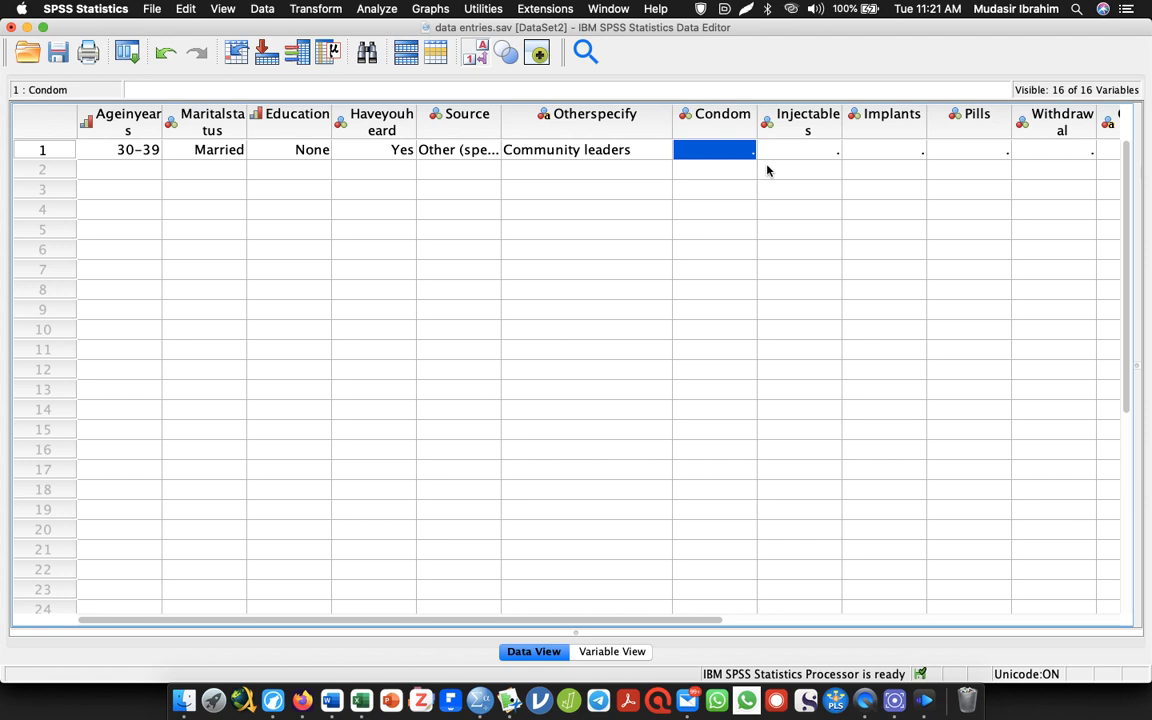
# Check the known contraceptive methods question in Word, and enter 0 (No) as the first respondent's Condom in SPSS
pyautogui.press('super+Tab')
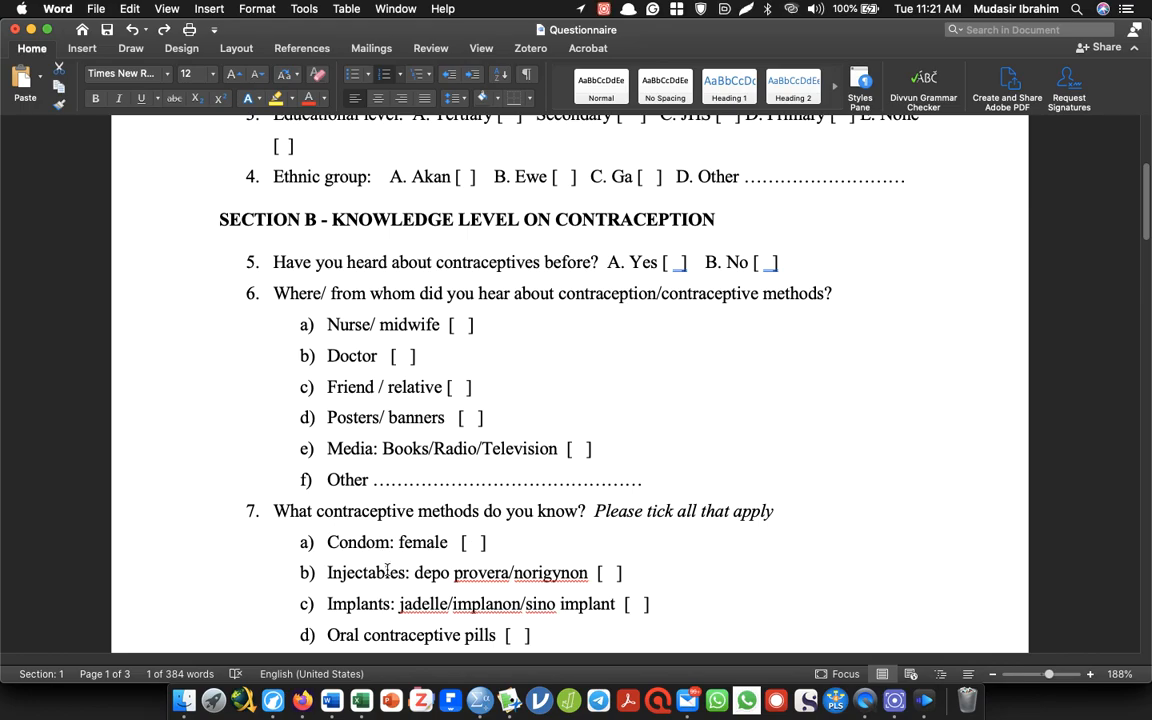
pyautogui.press('super+Tab')
pyautogui.write('2')
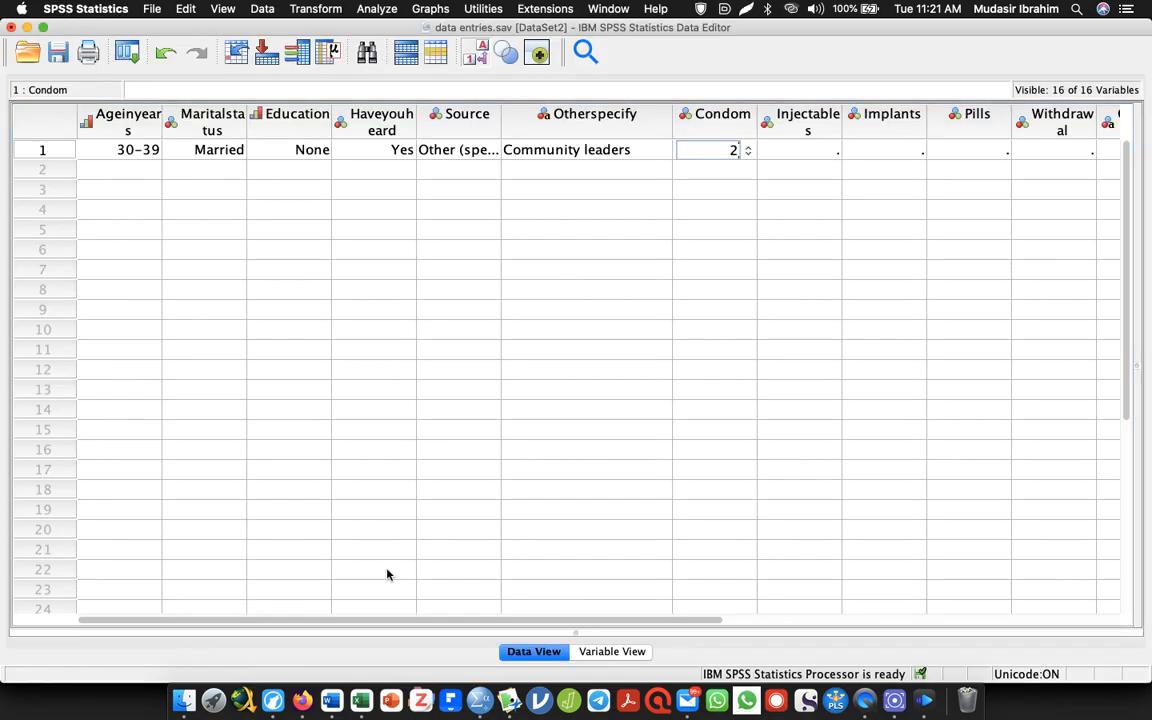
pyautogui.press('Tab')
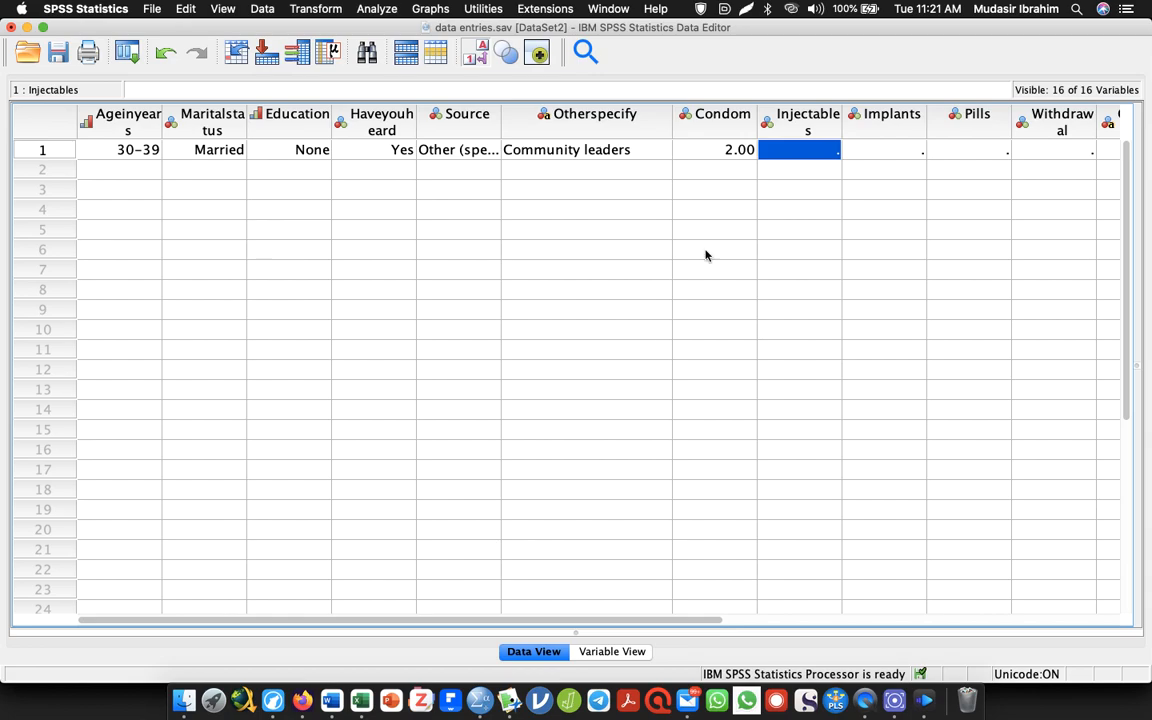
pyautogui.click(727, 150)
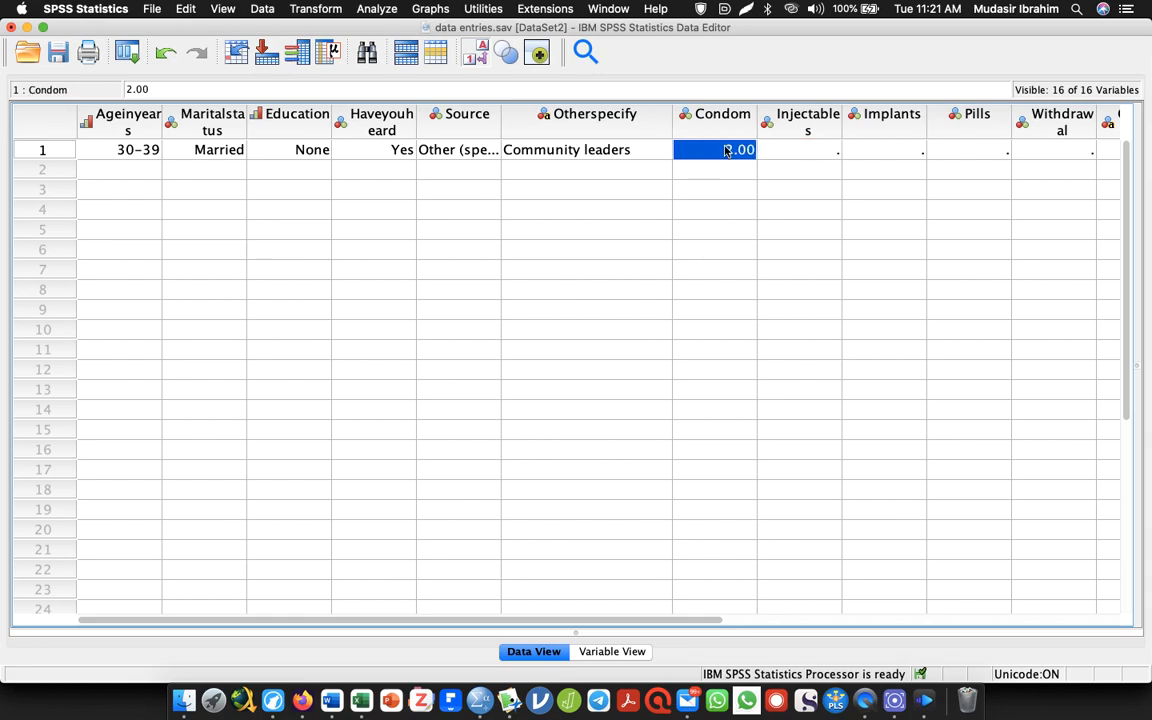
pyautogui.write('2')
pyautogui.press('Tab')
# Check the methods list in Word, and enter the first respondent's Injectables as 1 (Yes), Implants as 0 (No) and Pills as 1 (Yes) in SPSS
pyautogui.press('super+Tab')
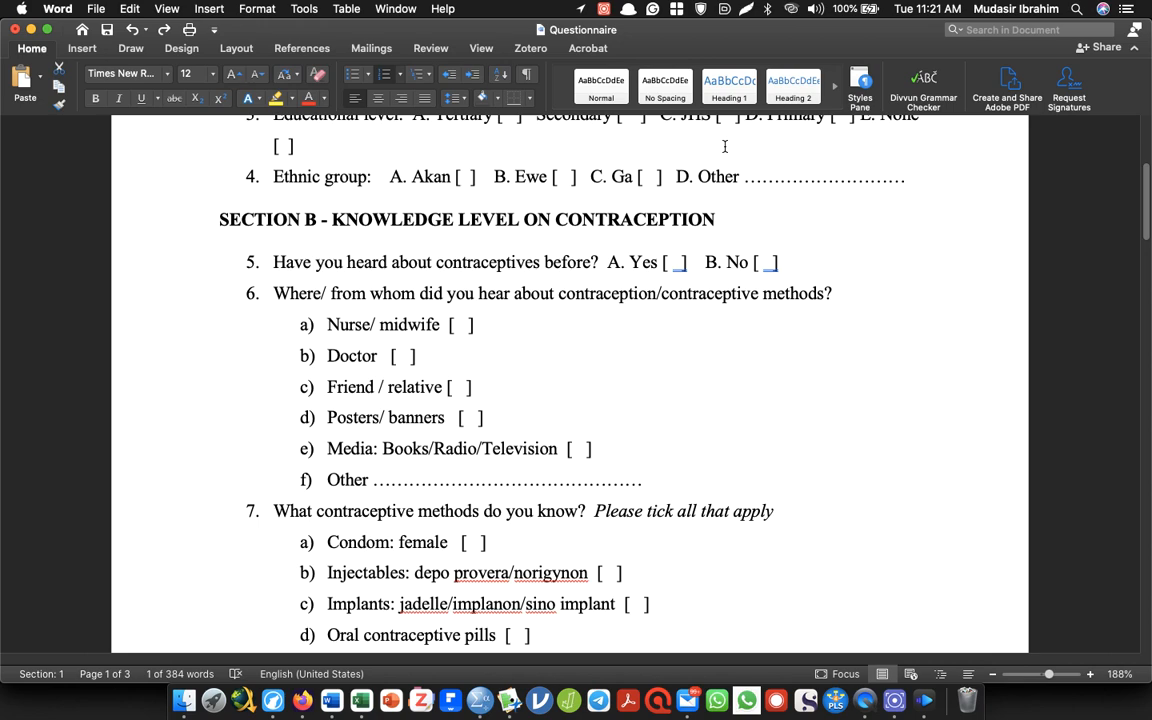
pyautogui.press('super+Tab')
pyautogui.write('1')
pyautogui.press('Tab')
pyautogui.write('0')
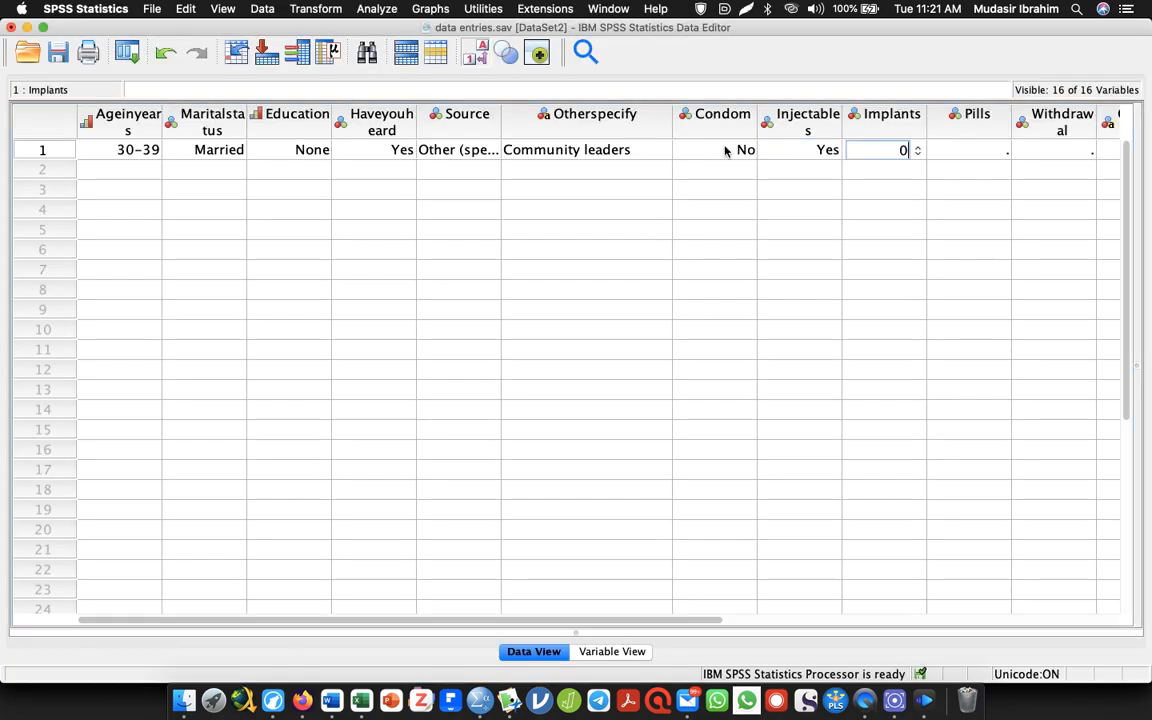
pyautogui.press('Tab')
pyautogui.write('1')
pyautogui.press('Tab')
# Set the first respondent's Withdrawal response to 0 (No)
pyautogui.write('2')
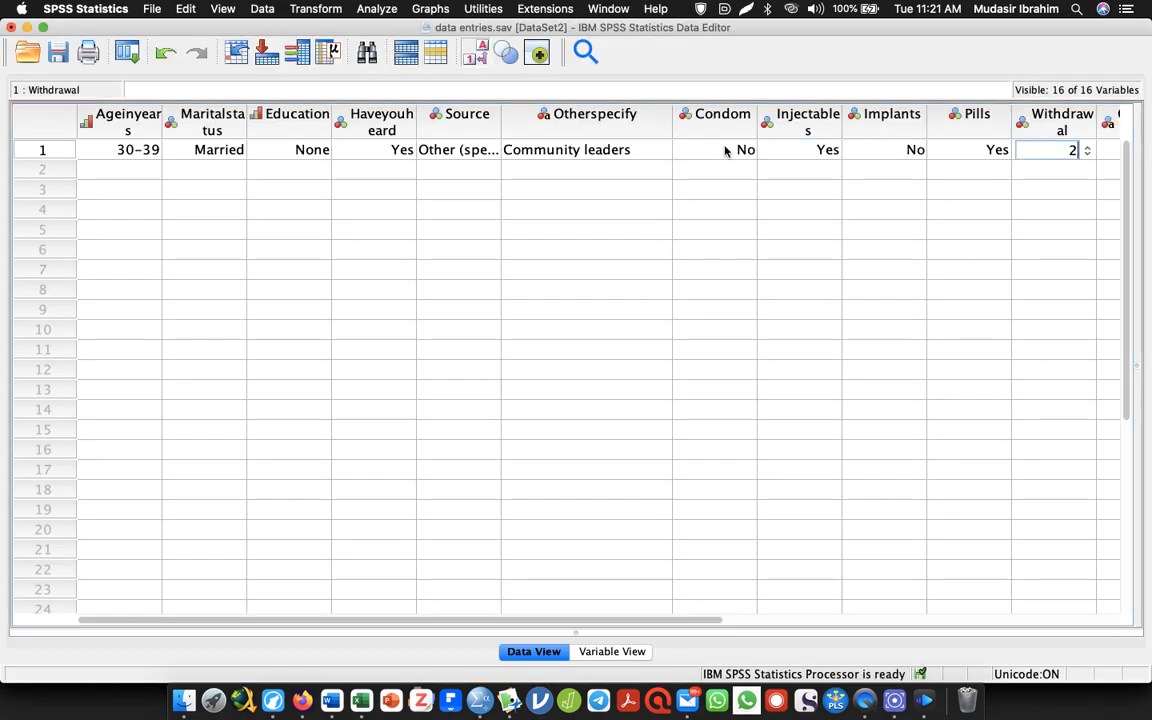
pyautogui.press('Tab')
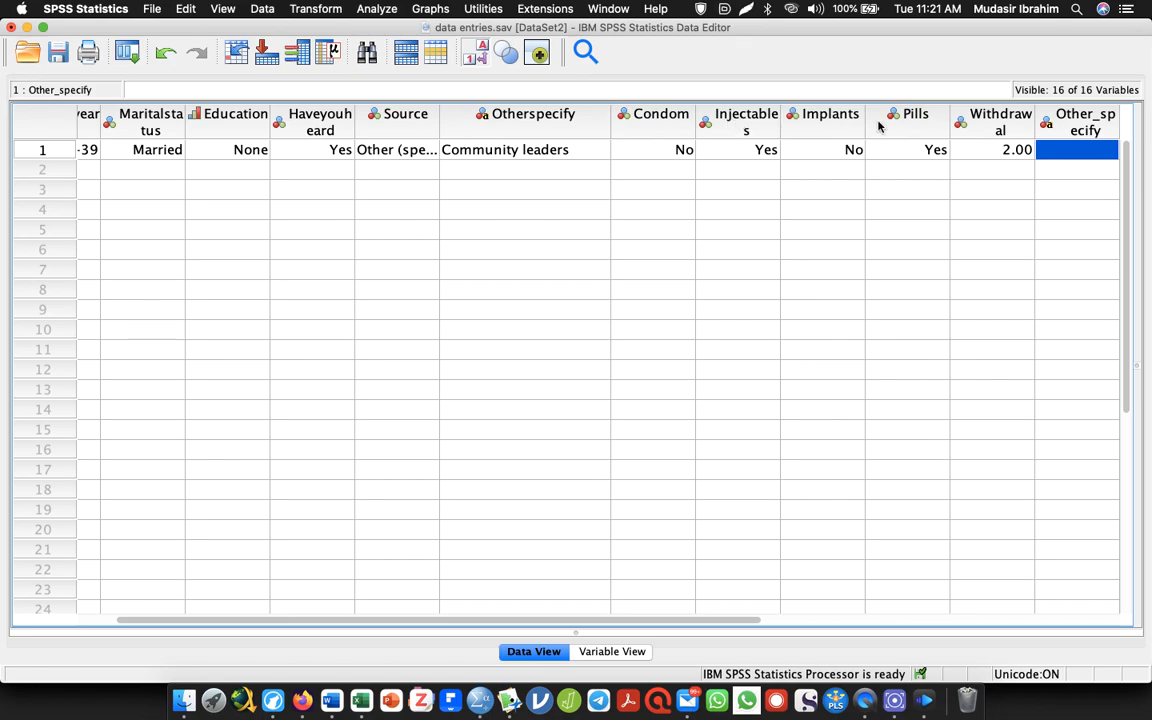
pyautogui.click(990, 155)
pyautogui.write('2')
pyautogui.press('Tab')
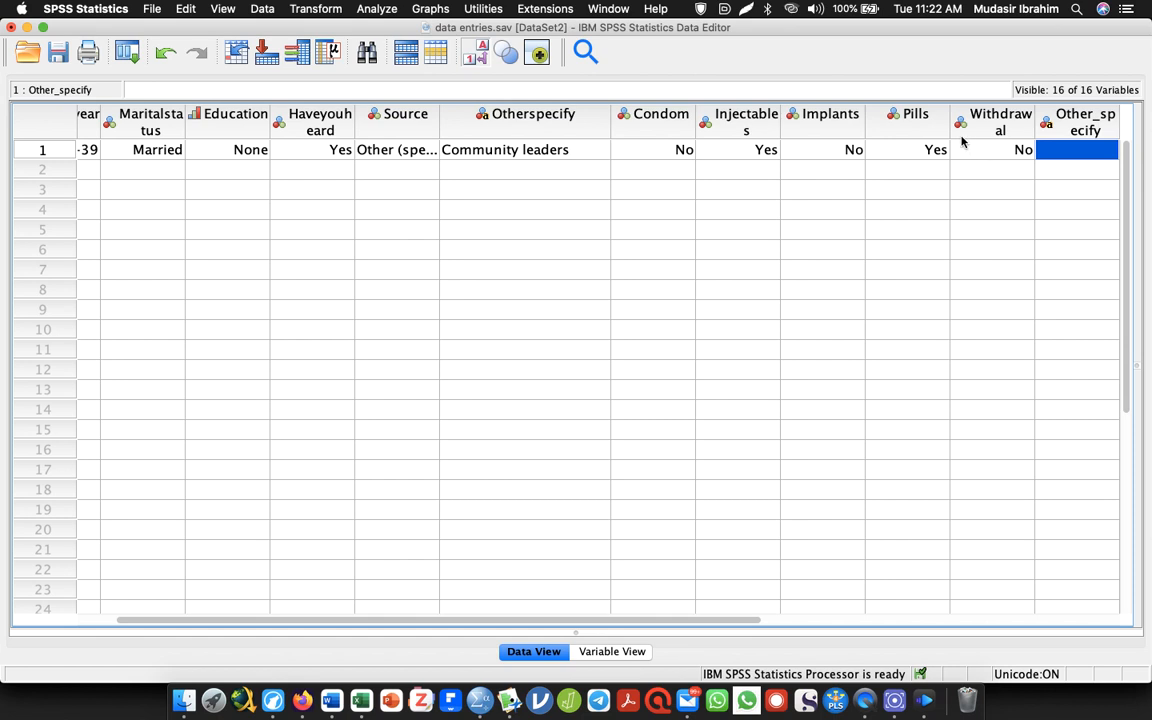
pyautogui.moveTo(962, 141)
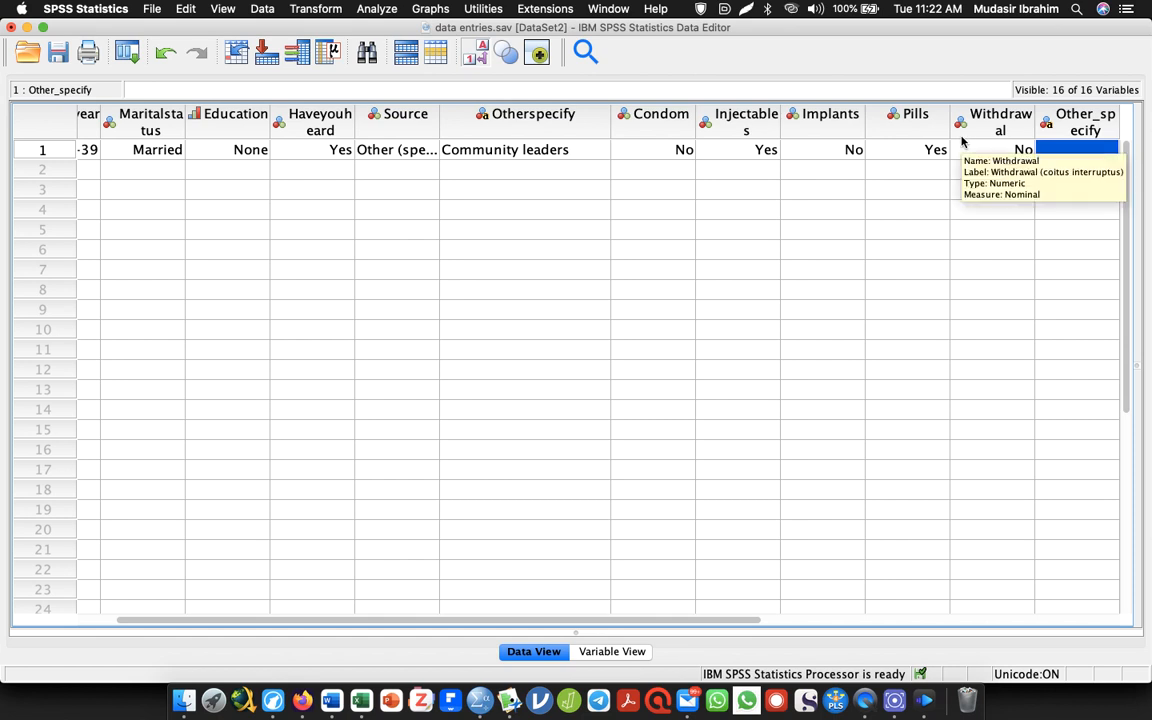
pyautogui.press('Tab')
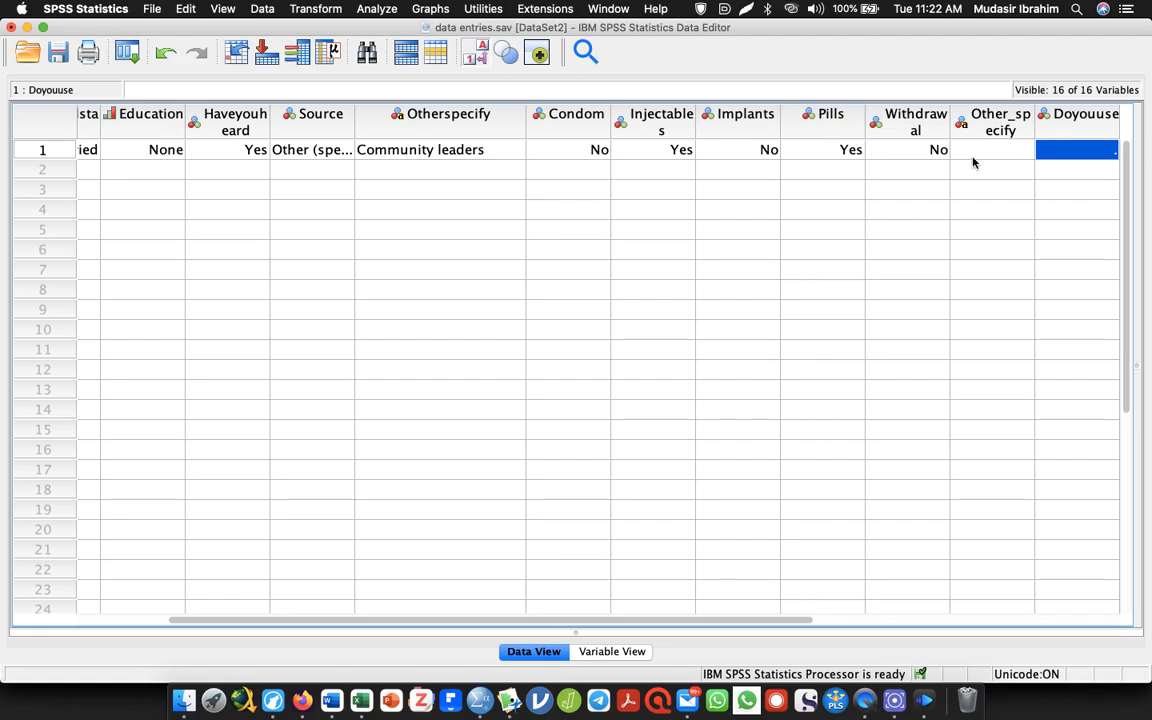
pyautogui.click(973, 152)
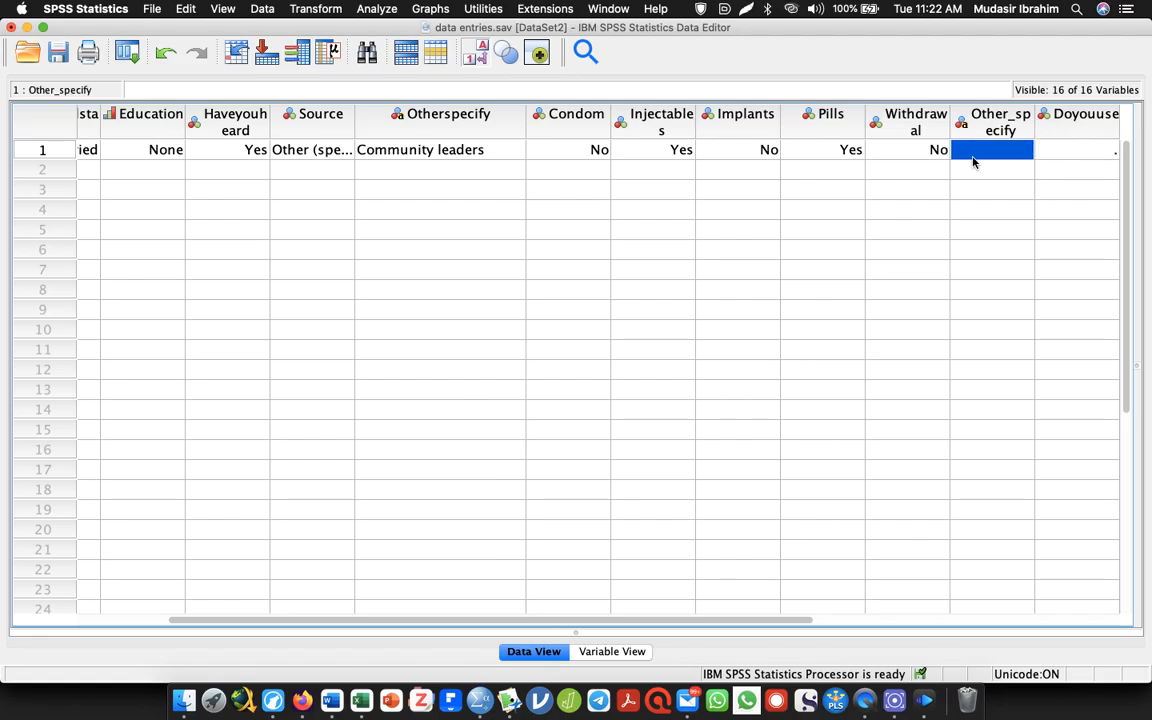
pyautogui.write('1')
pyautogui.press('Tab')
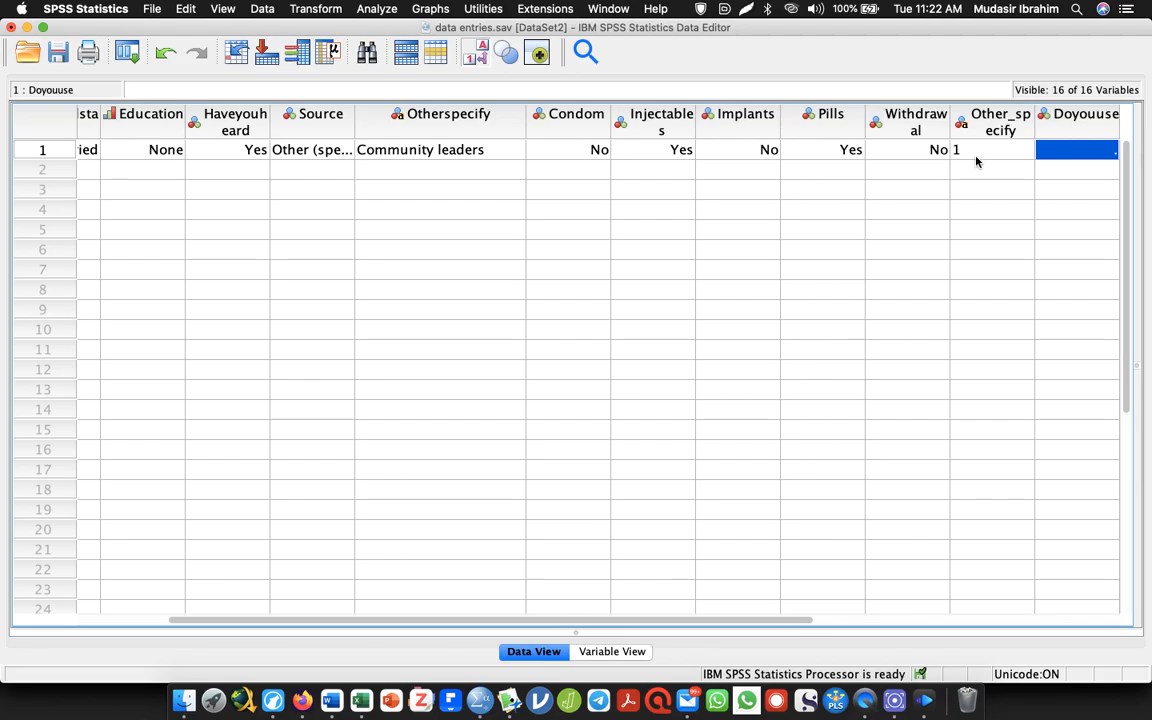
# Replace the first respondent's Other_specify entry with "Paracetamol"
pyautogui.doubleClick(976, 157)
pyautogui.press('BackSpace')
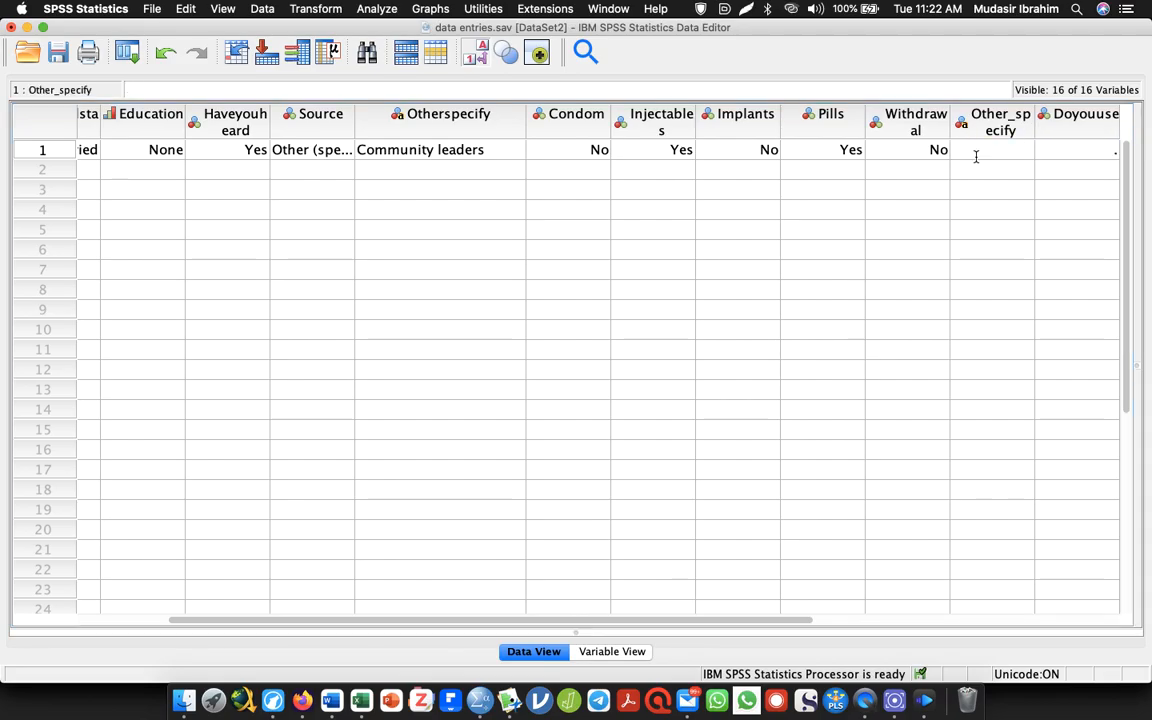
pyautogui.write('Paracetamol')
pyautogui.click(977, 158)
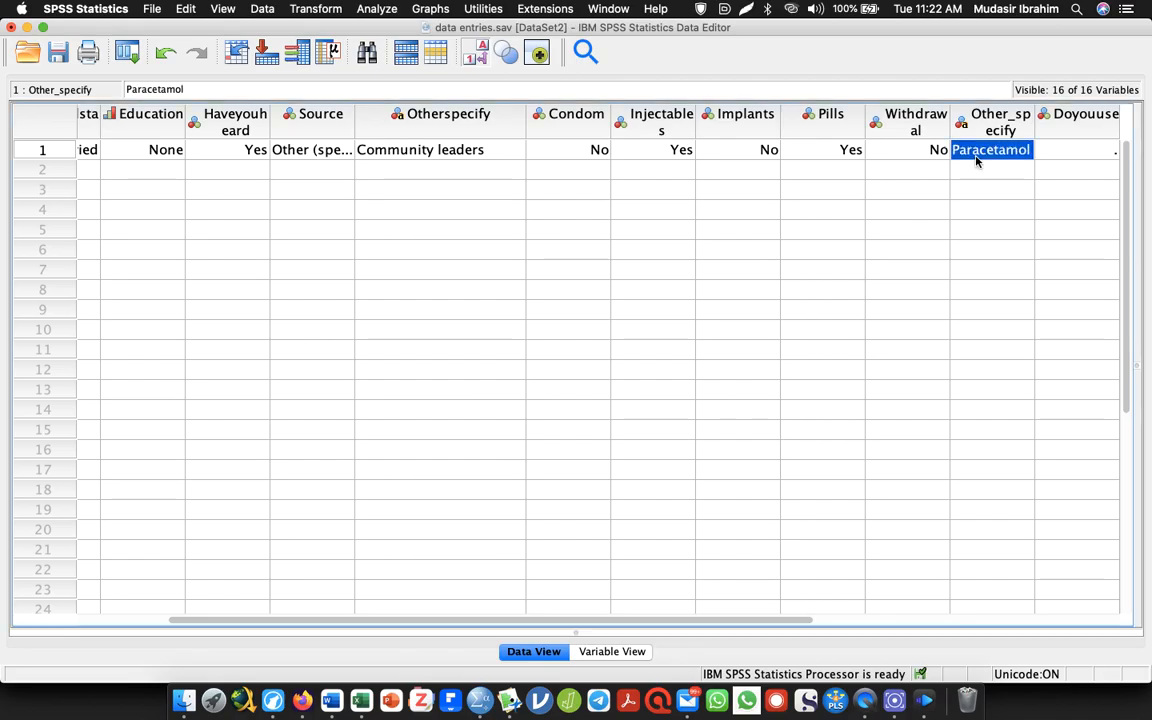
# Enter 1 (Yes) as the first respondent's Doyouuse response
pyautogui.click(1087, 158)
pyautogui.moveTo(733, 622); pyautogui.dragTo(890, 616)
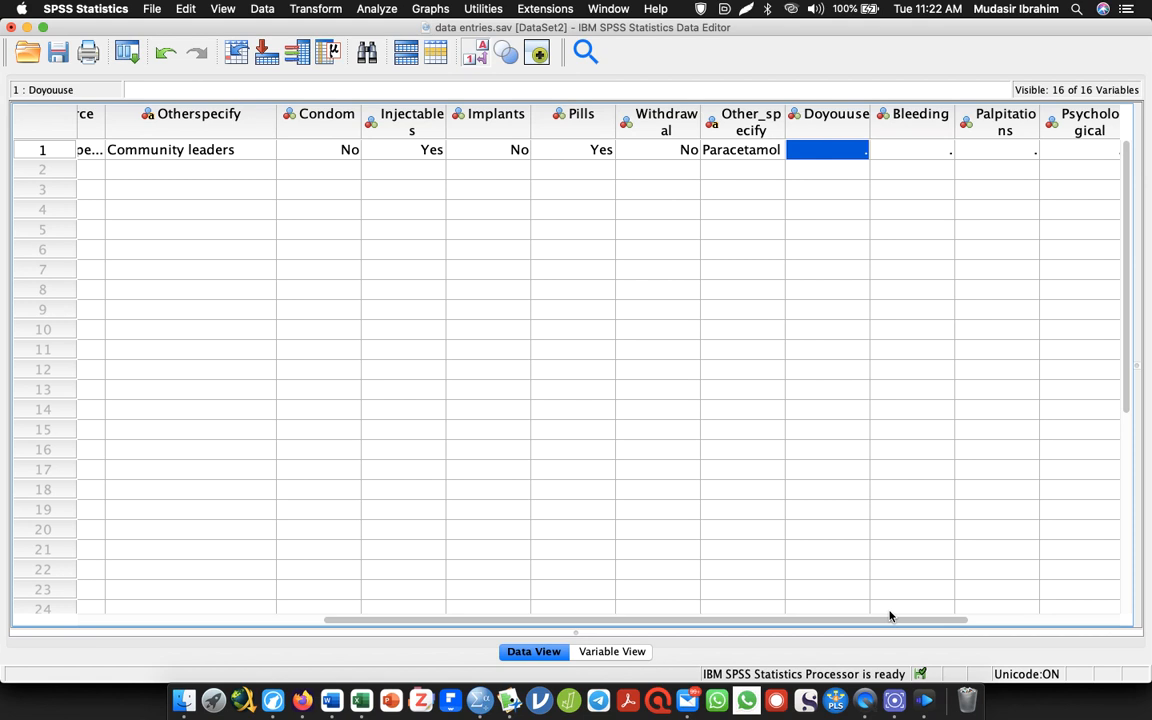
pyautogui.write('1')
pyautogui.press('Tab')
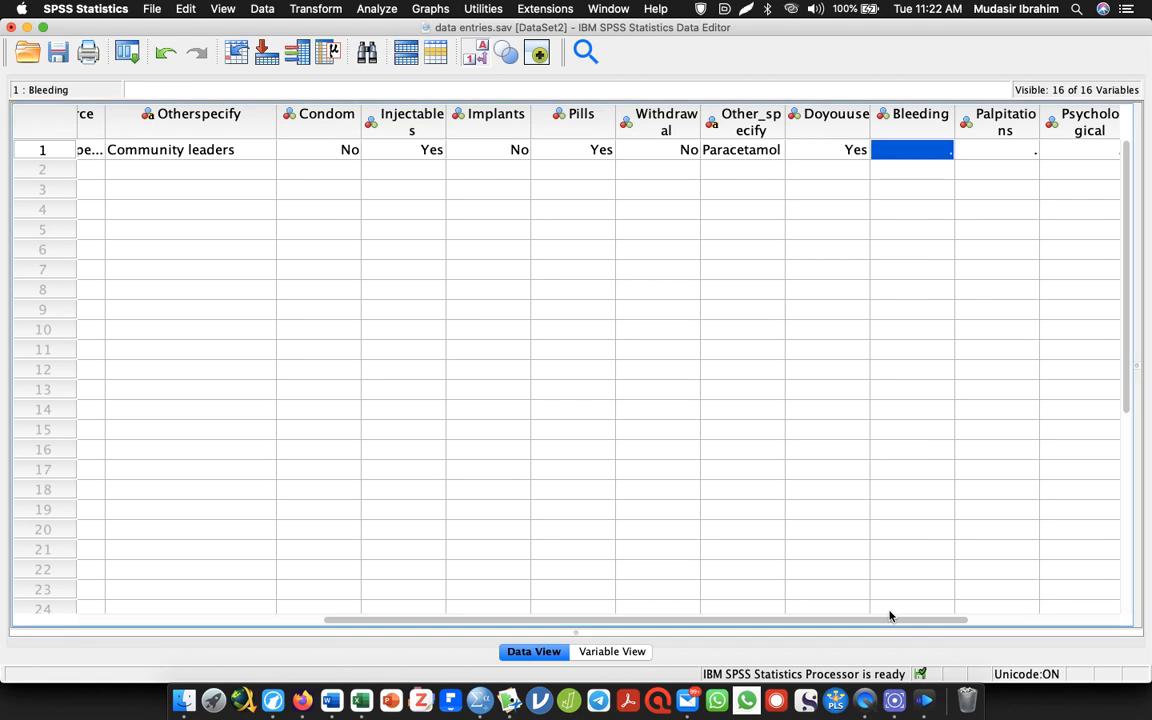
# Set the first respondent's Bleeding response to 2 (No)
pyautogui.write('0')
pyautogui.press('Tab')
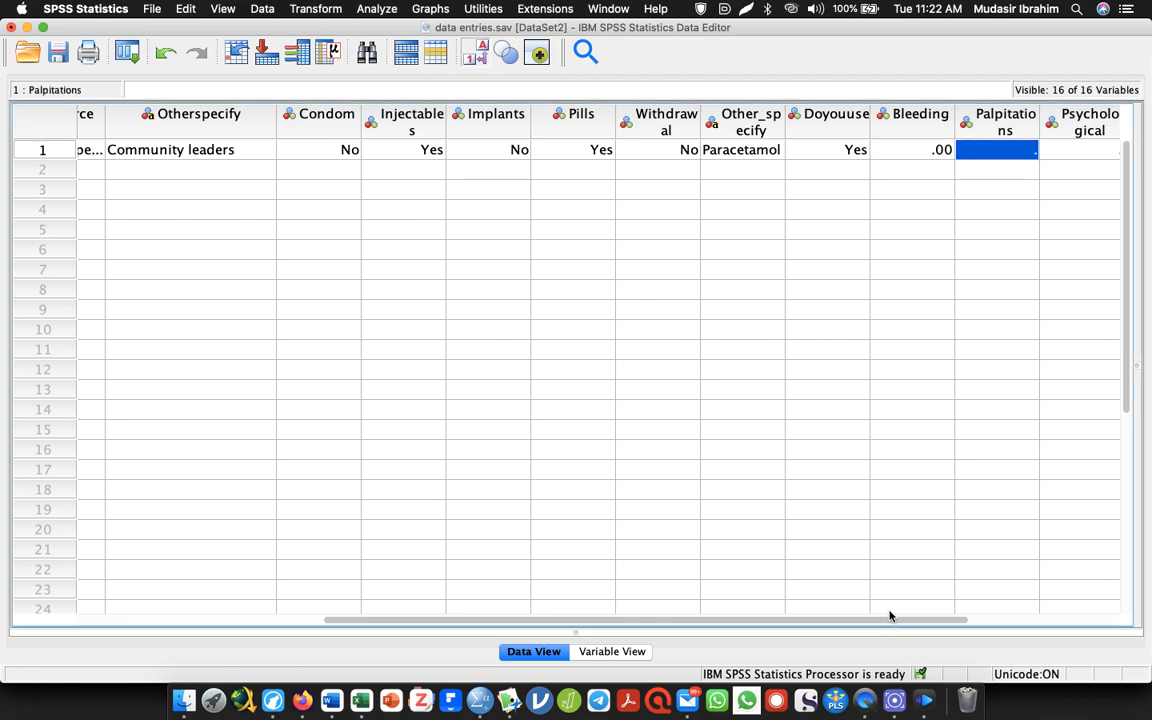
pyautogui.click(895, 154)
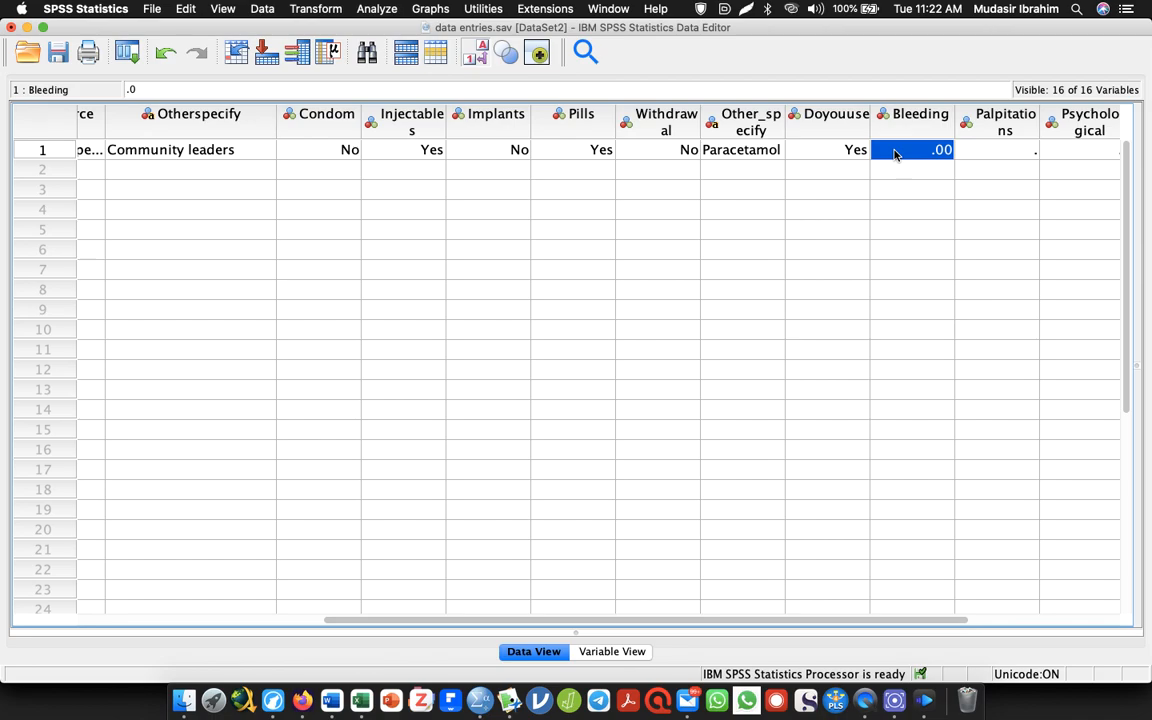
pyautogui.write('2')
pyautogui.press('Tab')
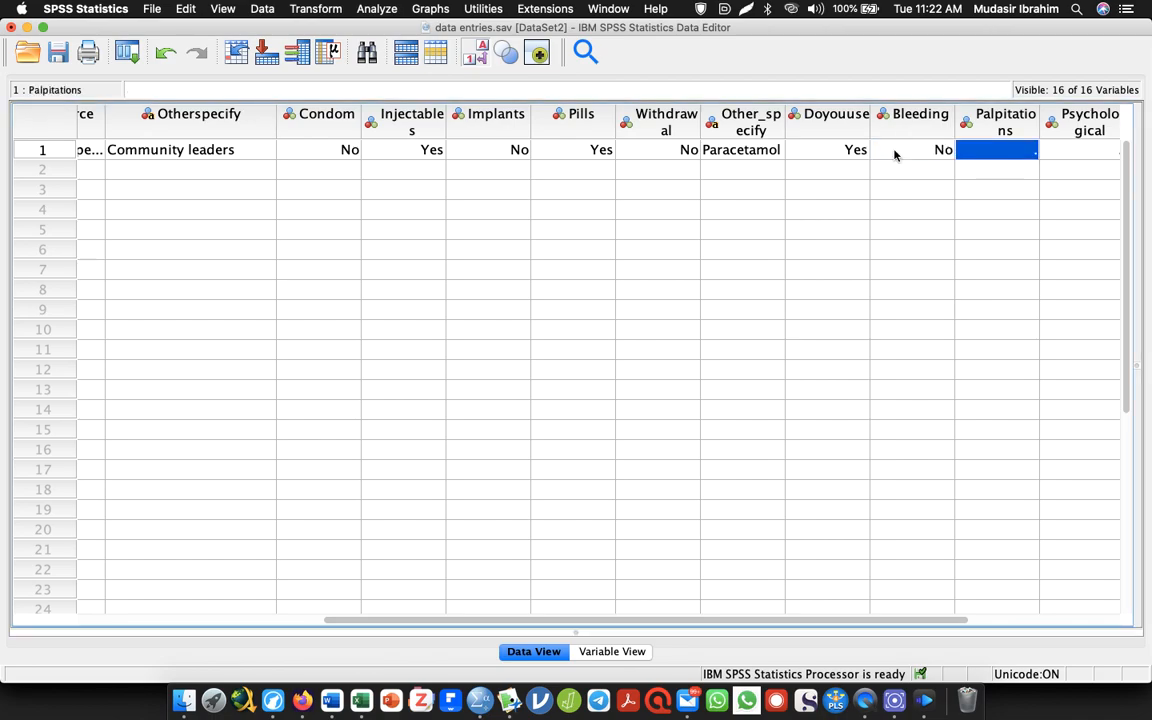
# Set the first respondent's Palpitations response to 1, and move on to the second respondent's row
pyautogui.write('2')
pyautogui.press('Tab')
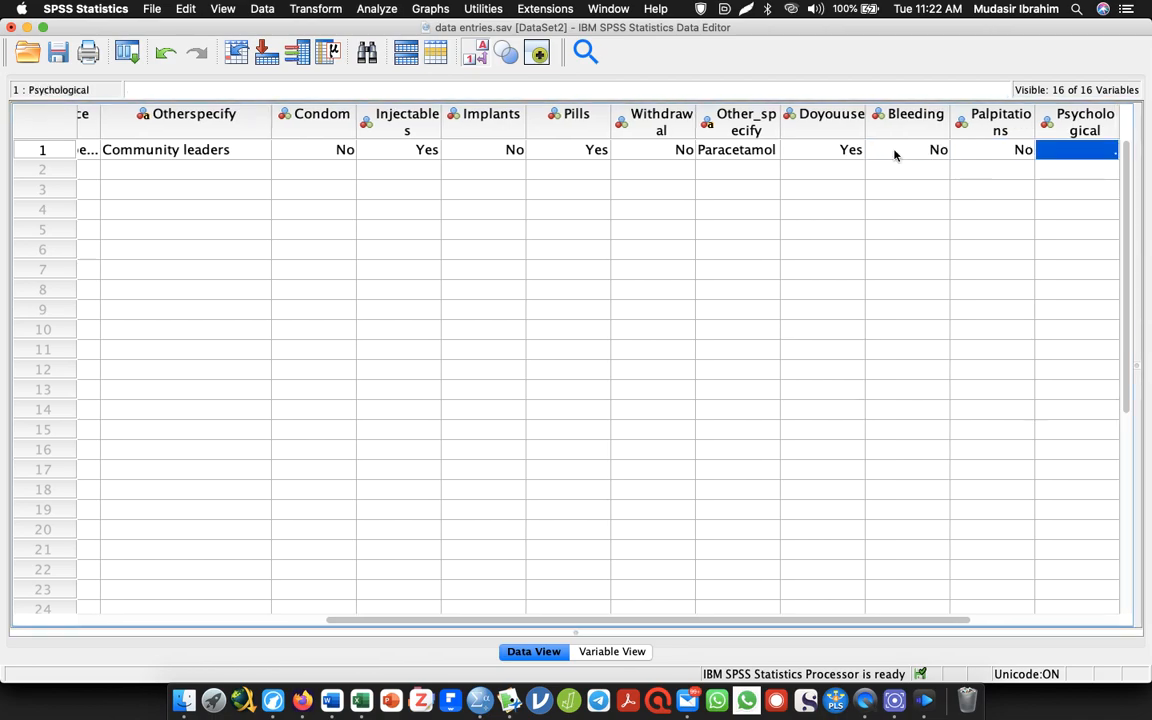
pyautogui.click(1017, 148)
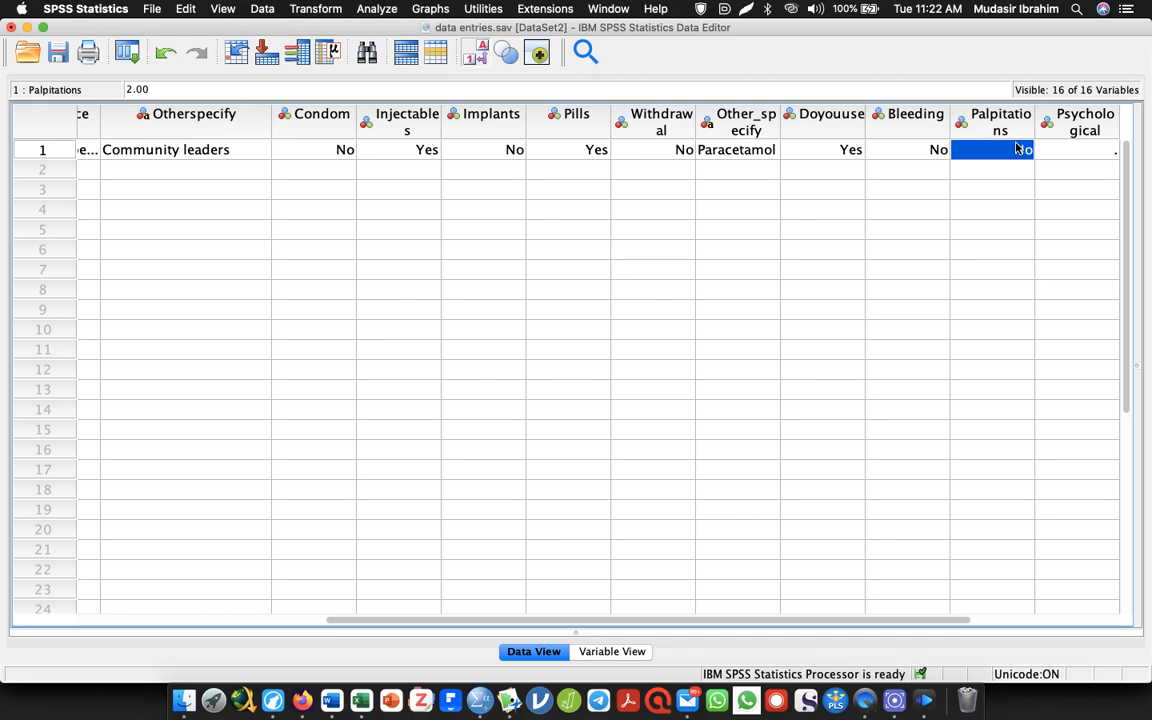
pyautogui.write('1')
pyautogui.press('Tab')
pyautogui.press('Return')
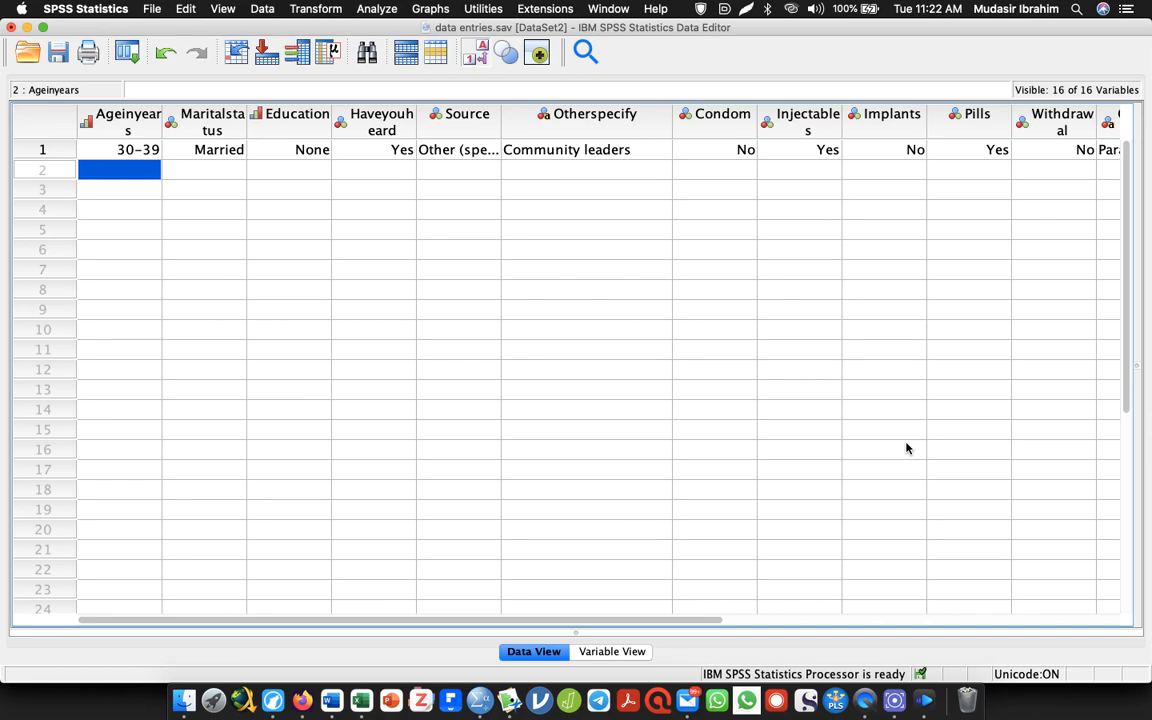
# Enter the second respondent's Ageinyears as 2 (20-29), Maritalstatus as 3 (Divorced) and Education as 1 (Tertiary)
pyautogui.write('20-29')
pyautogui.press('Tab')
pyautogui.write('3')
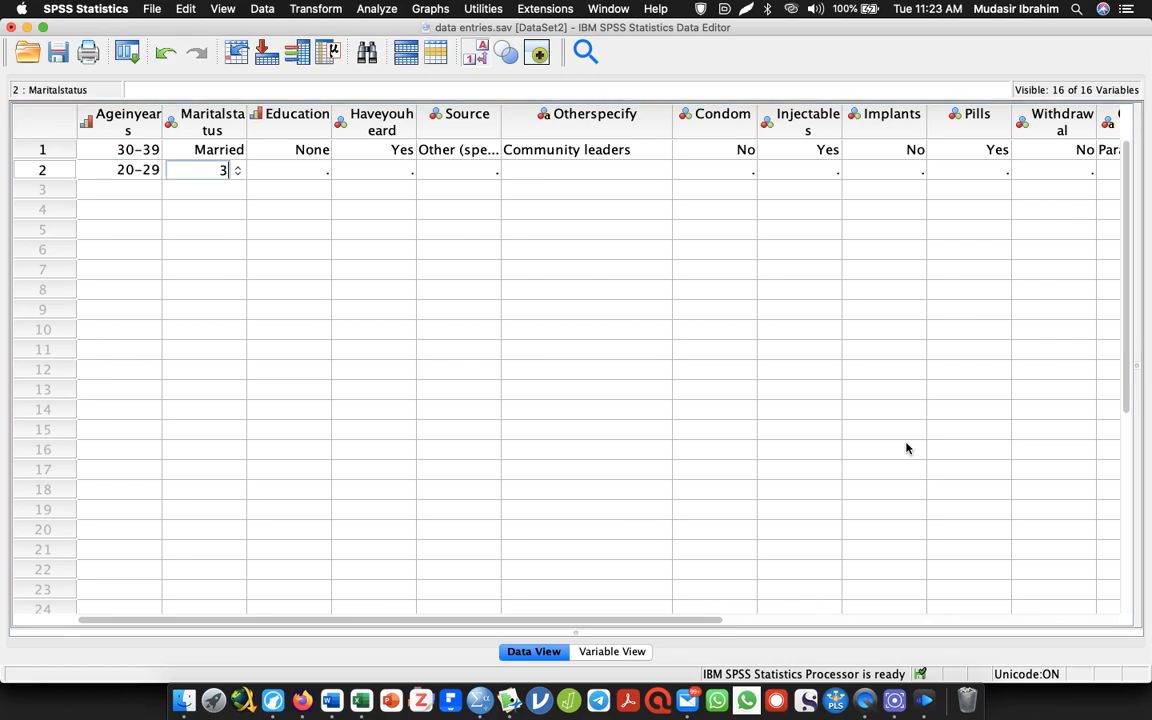
pyautogui.press('Tab')
pyautogui.write('1')
pyautogui.press('Tab')
# Enter the second respondent's Haveyouheard as 1 (Yes) and Source as Friend/relative
pyautogui.write('1')
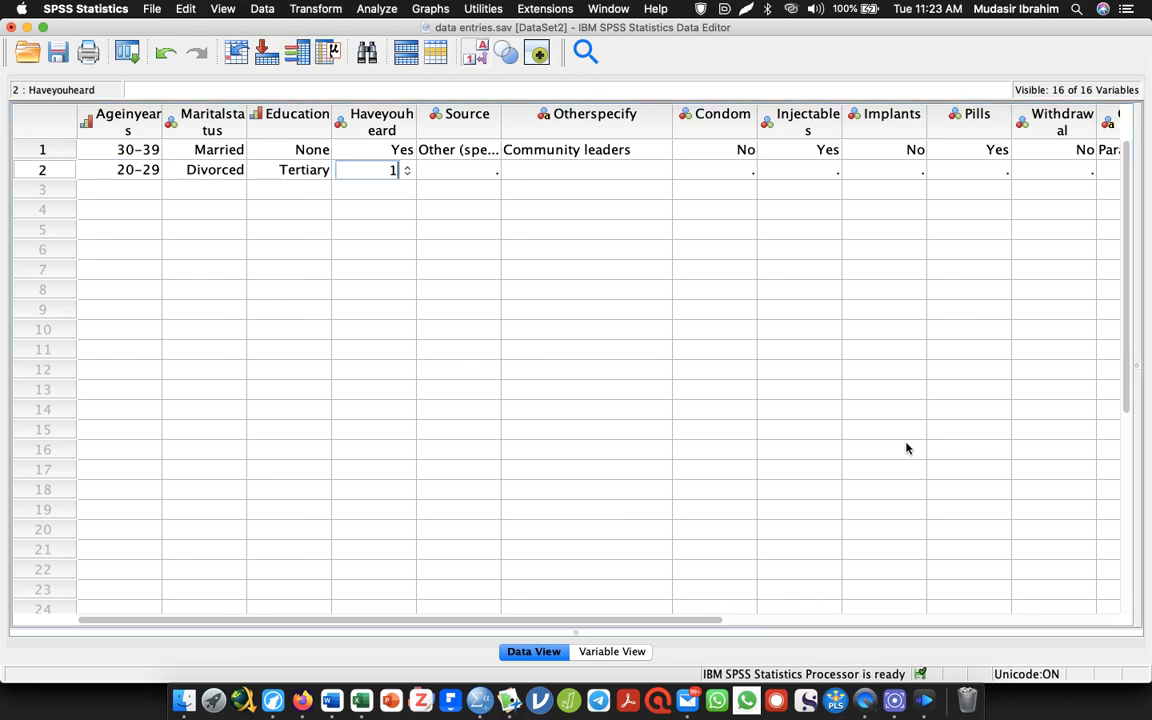
pyautogui.press('Tab')
pyautogui.write('2')
pyautogui.press('Tab')
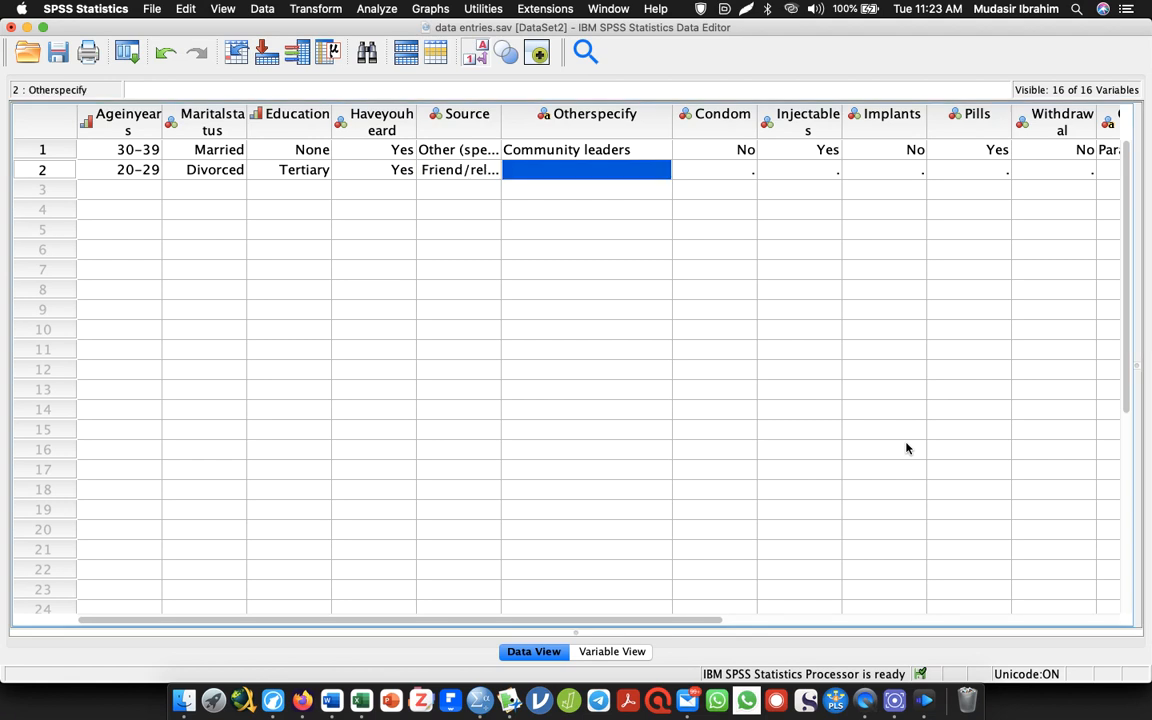
# Leave the second respondent's Otherspecify blank, and enter Condom as 1 (Yes) and Injectables as 0 (No)
pyautogui.press('Tab')
pyautogui.write('1')
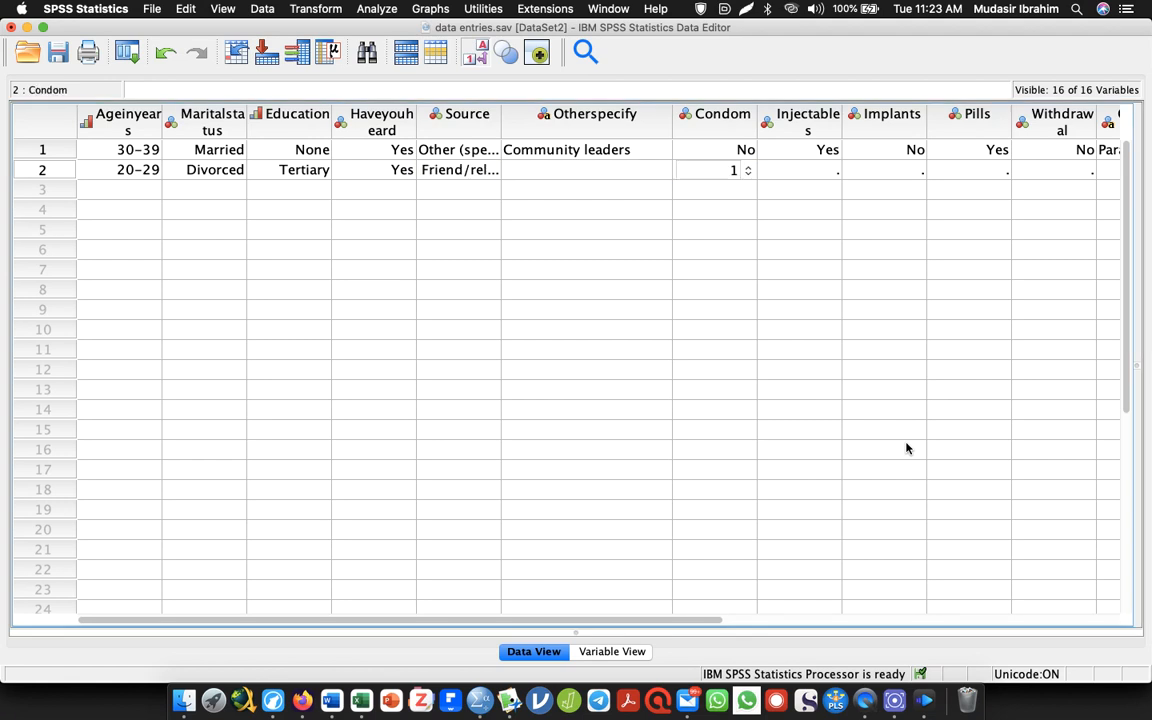
pyautogui.press('Tab')
pyautogui.write('2')
pyautogui.press('BackSpace')
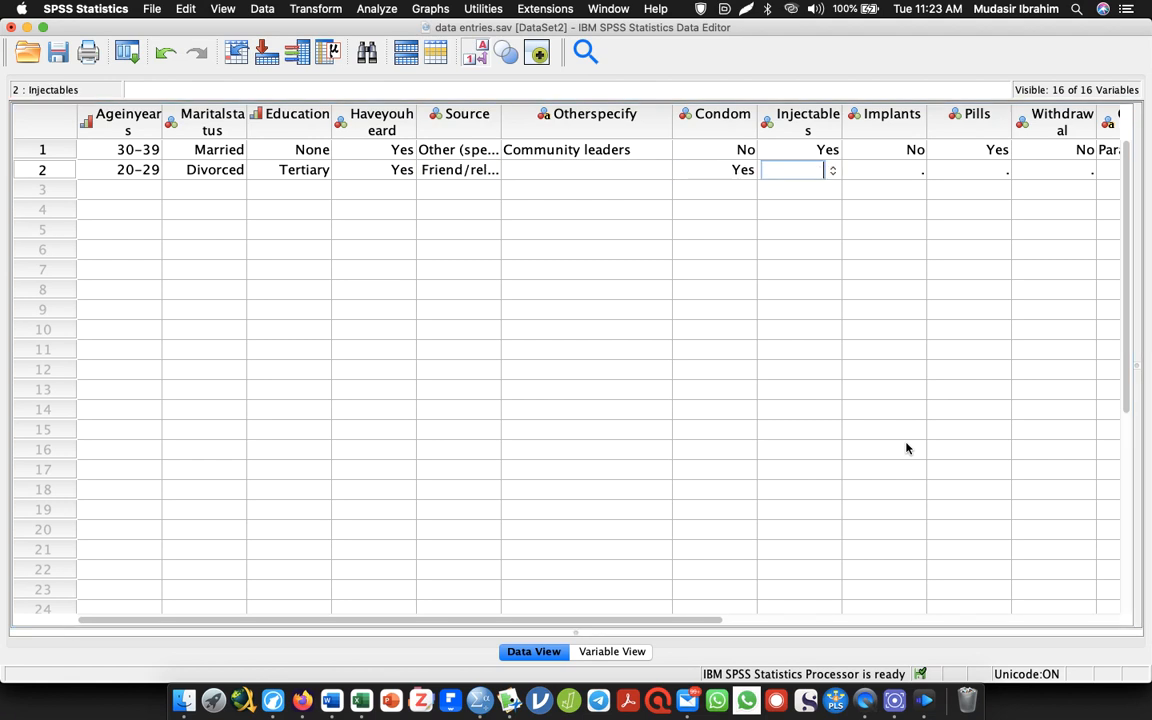
pyautogui.write('0')
pyautogui.press('Tab')
# Enter the second respondent's Implants as 1 (Yes), Pills as 0 (No) and Withdrawal as 0 (No), leaving Other_specify blank
pyautogui.write('1')
pyautogui.press('Tab')
pyautogui.write('0')
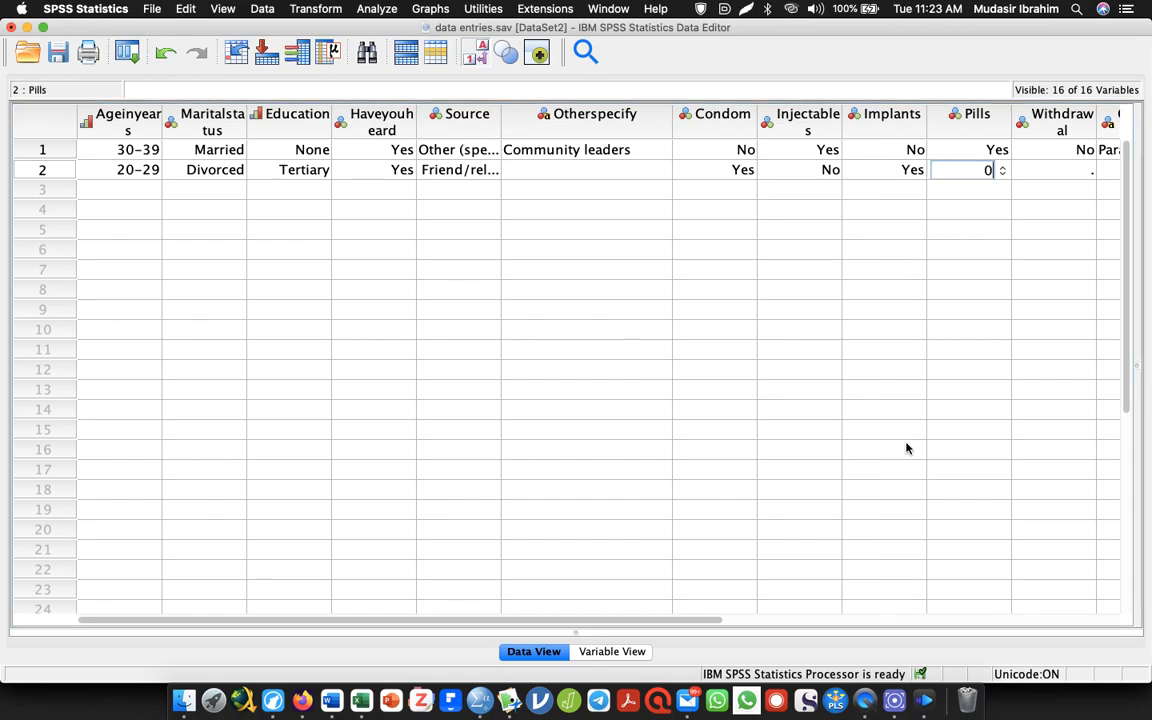
pyautogui.press('Tab')
pyautogui.write('0')
pyautogui.press('Tab')
pyautogui.press('Tab')
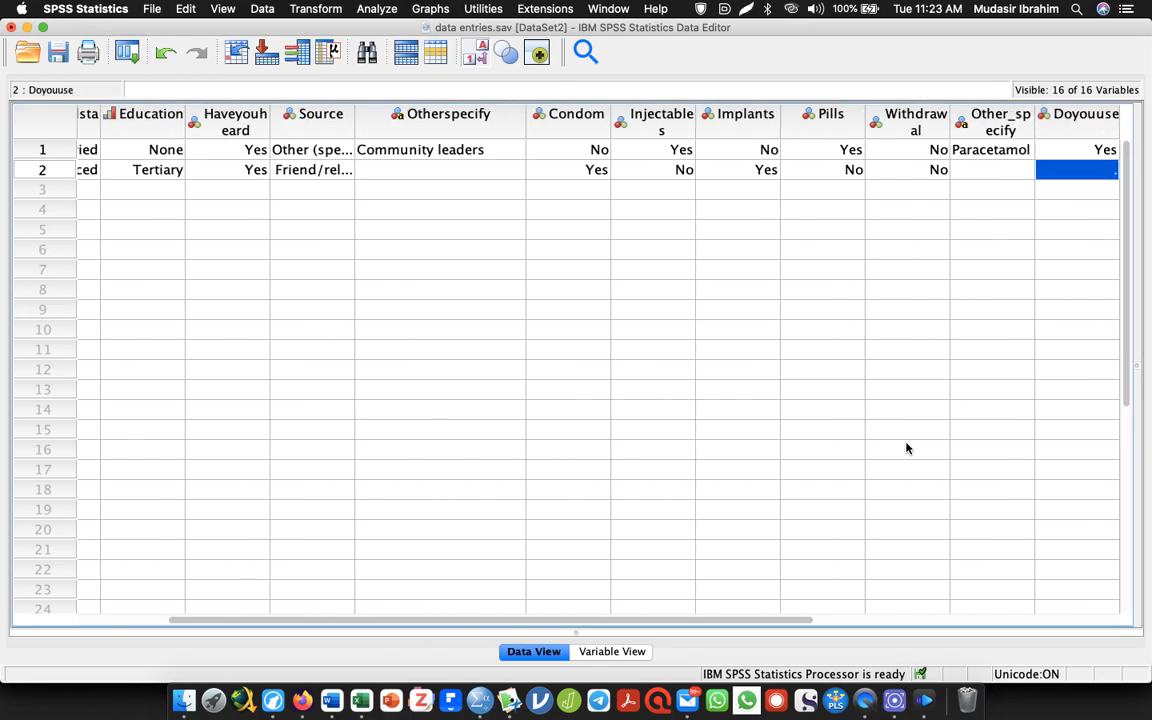
# Enter the second respondent's Doyouuse answer as 0 (No)
pyautogui.write('2')
pyautogui.press('Tab')
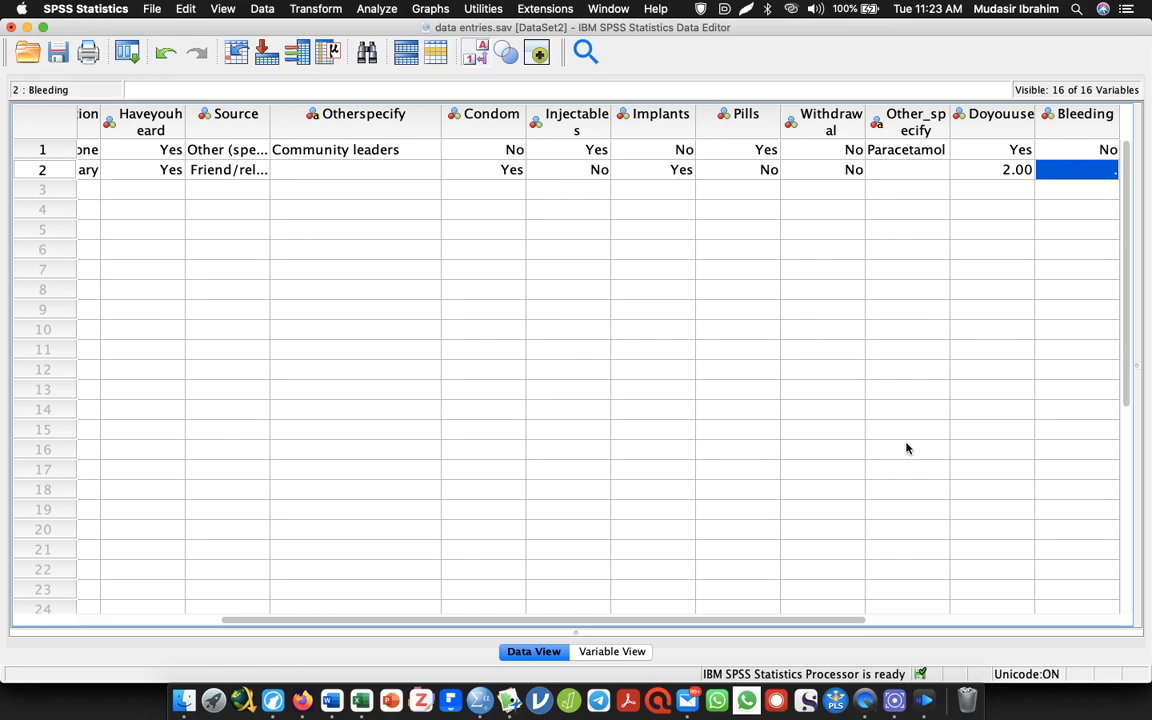
pyautogui.press('Left')
pyautogui.press('Tab')
pyautogui.press('Left')
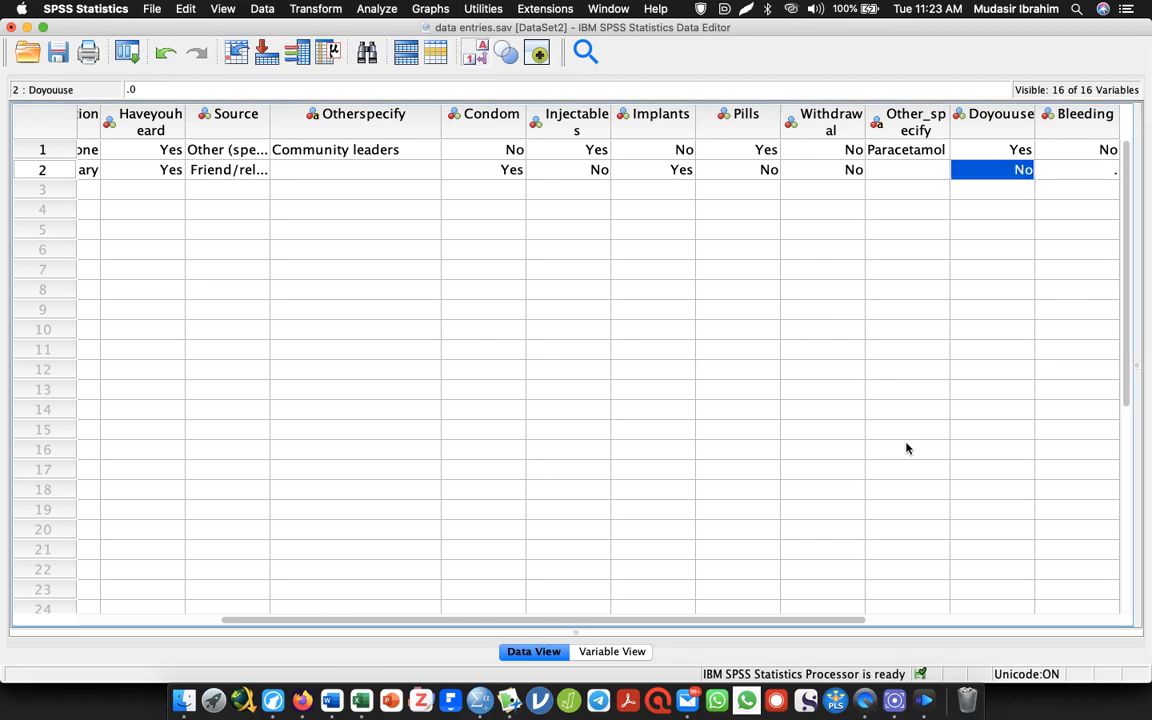
# Complete the second respondent's row by entering 2 for each of Bleeding, Palpitations and Psychological
pyautogui.press('Tab')
pyautogui.write('2')
pyautogui.press('Tab')
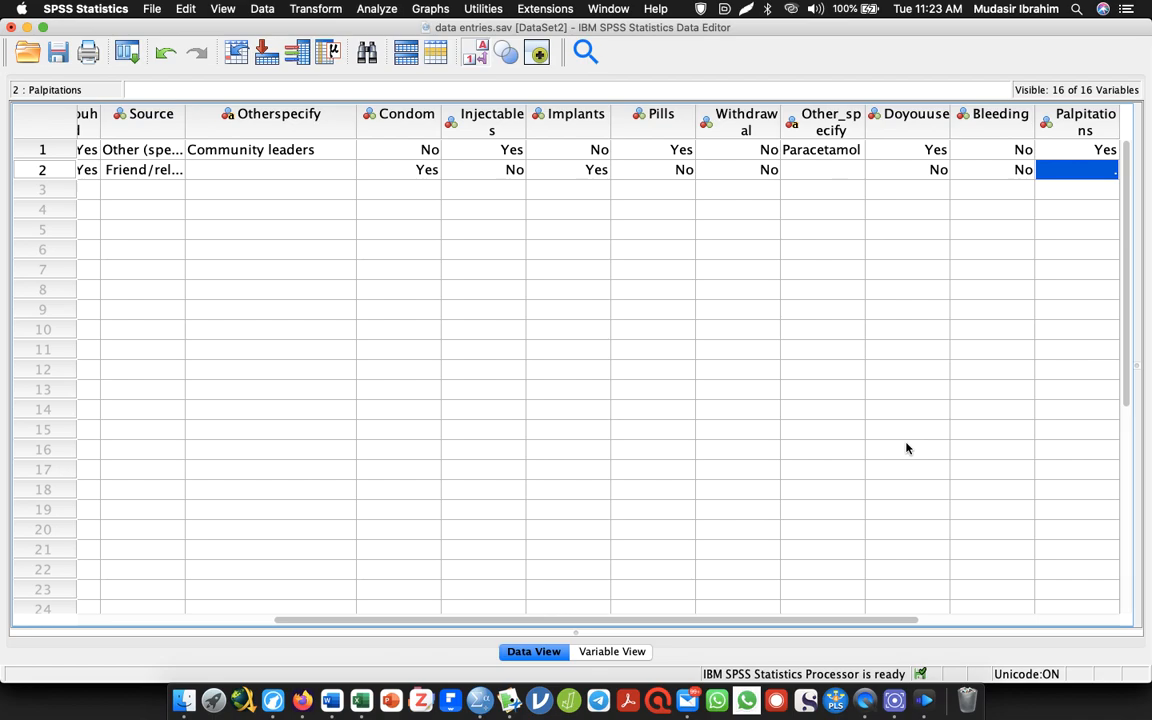
pyautogui.write('2')
pyautogui.press('Tab')
pyautogui.write('2')
pyautogui.press('Tab')
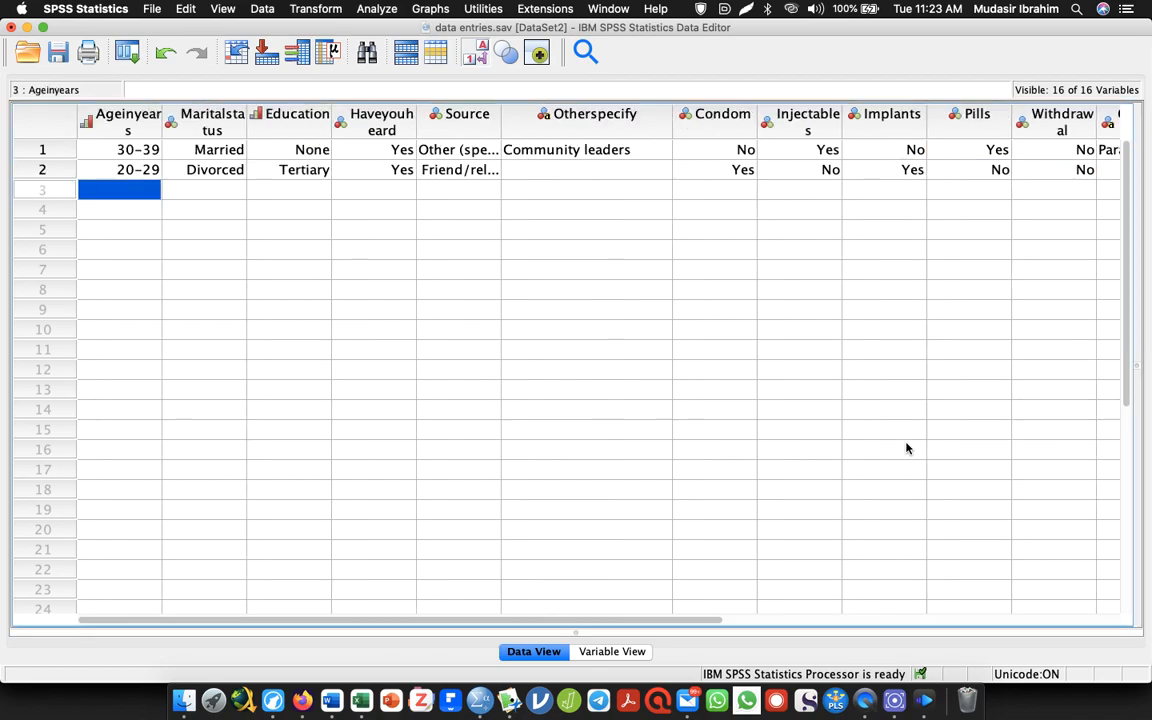
# Enter the third respondent's Ageinyears as 1 (15-19), Maritalstatus as 2 (Married) and Education as 2 (Secondary)
pyautogui.write('15-19')
pyautogui.press('Tab')
pyautogui.write('2')
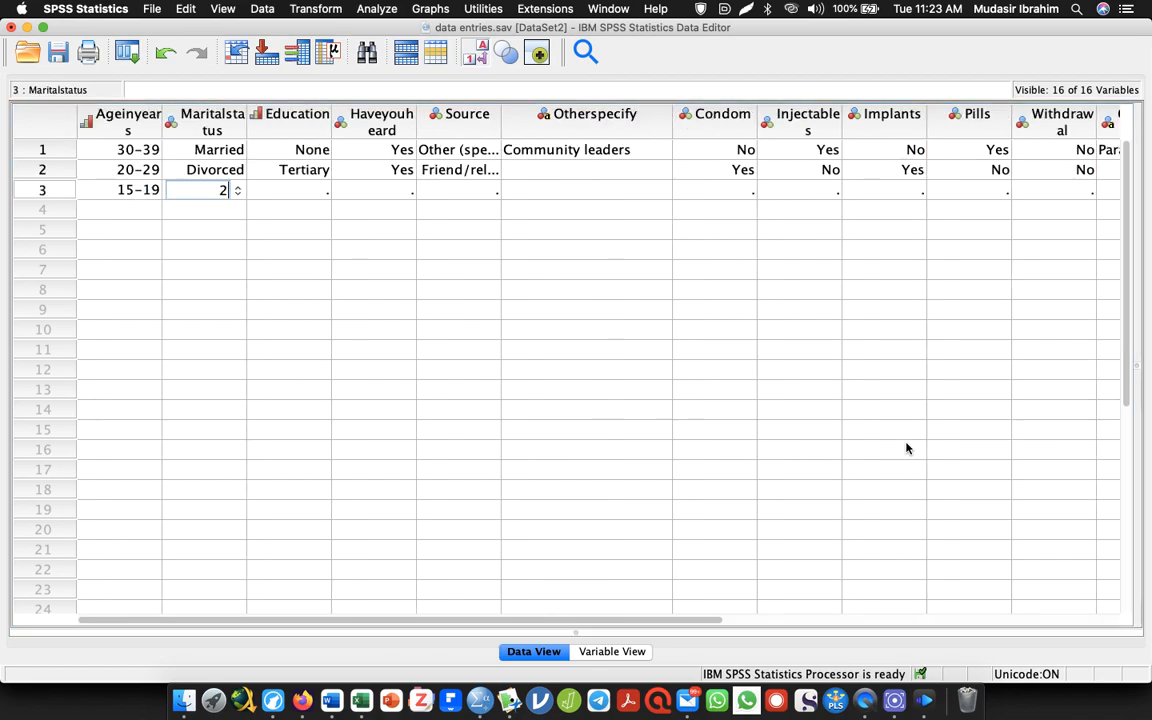
pyautogui.press('Tab')
pyautogui.write('2')
pyautogui.press('Tab')
# Enter the third respondent's Haveyouheard as 0 (No) and Source as the nurse option, leaving Otherspecify blank
pyautogui.write('3')
pyautogui.press('Tab')
pyautogui.write('2')
pyautogui.press('Tab')
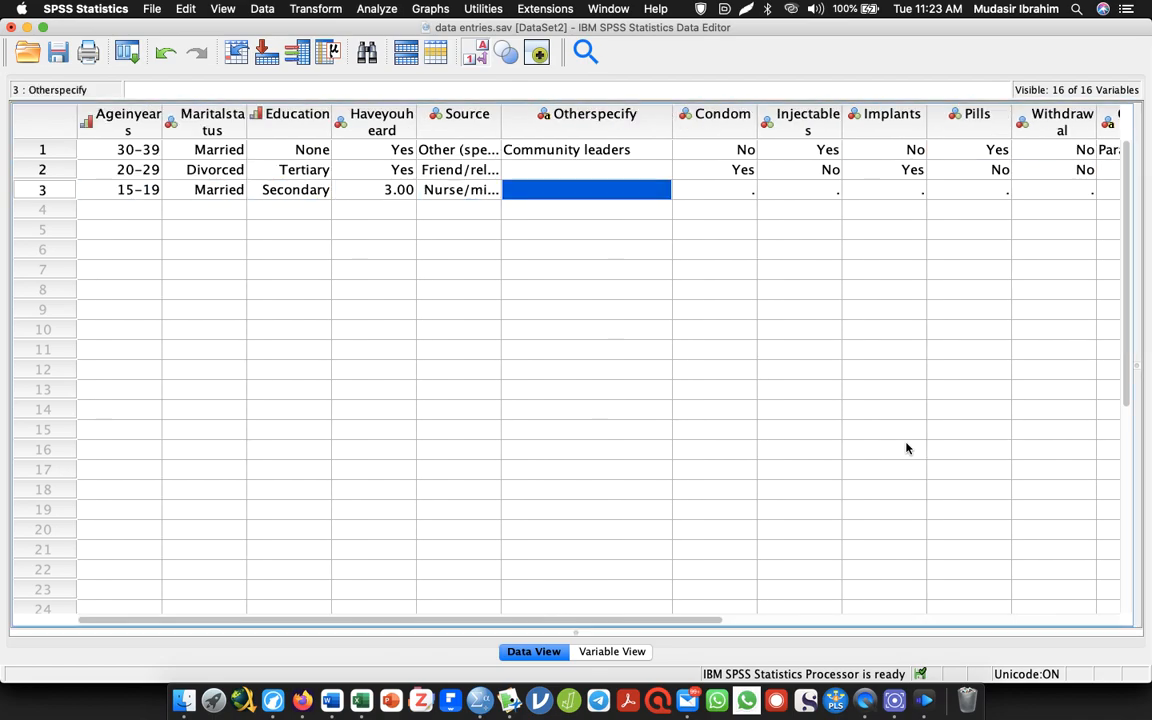
pyautogui.click(368, 190)
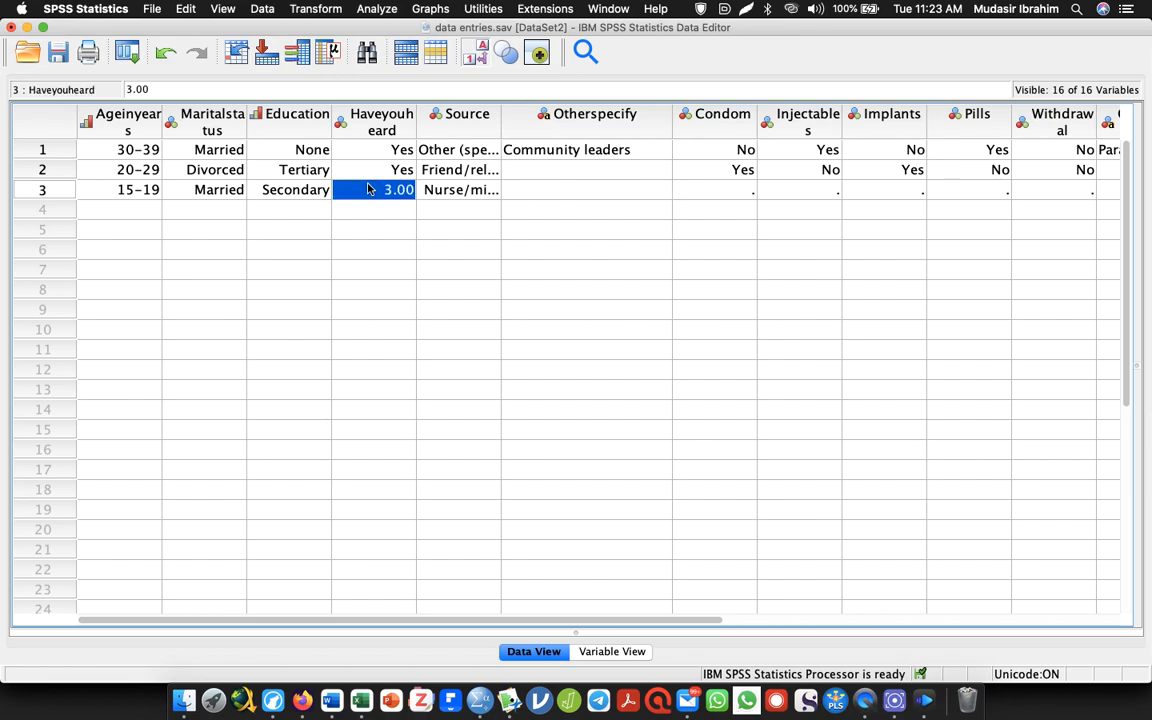
pyautogui.write('0')
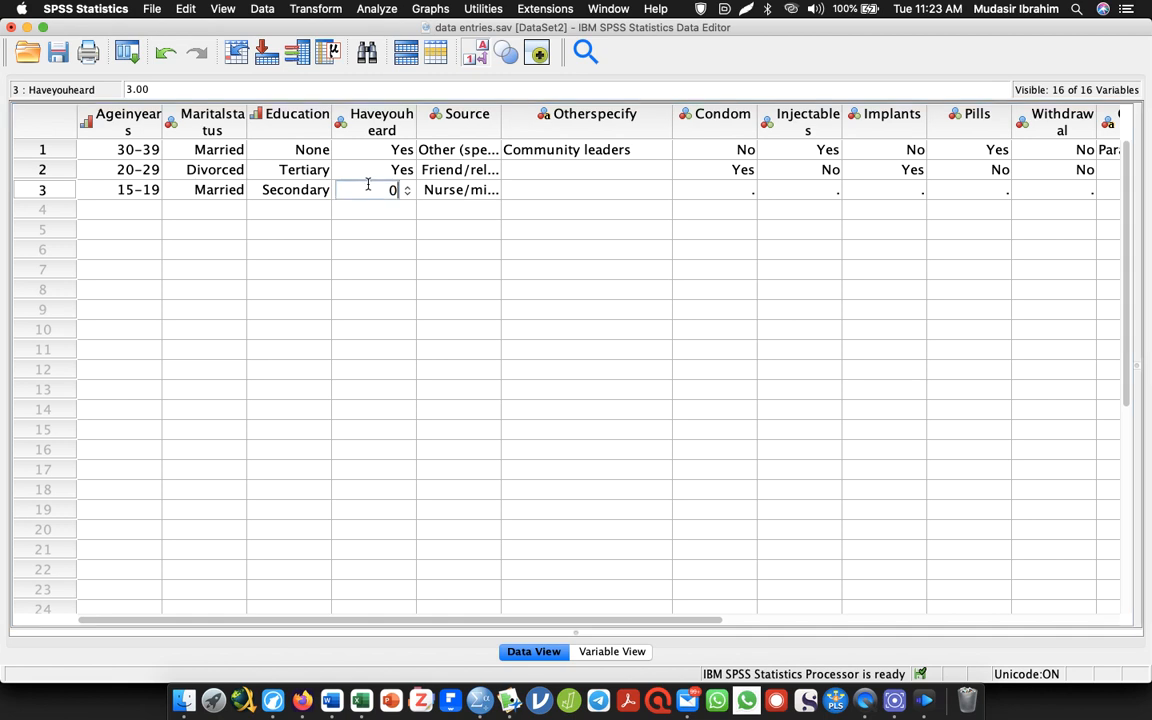
pyautogui.press('Tab')
pyautogui.press('Tab')
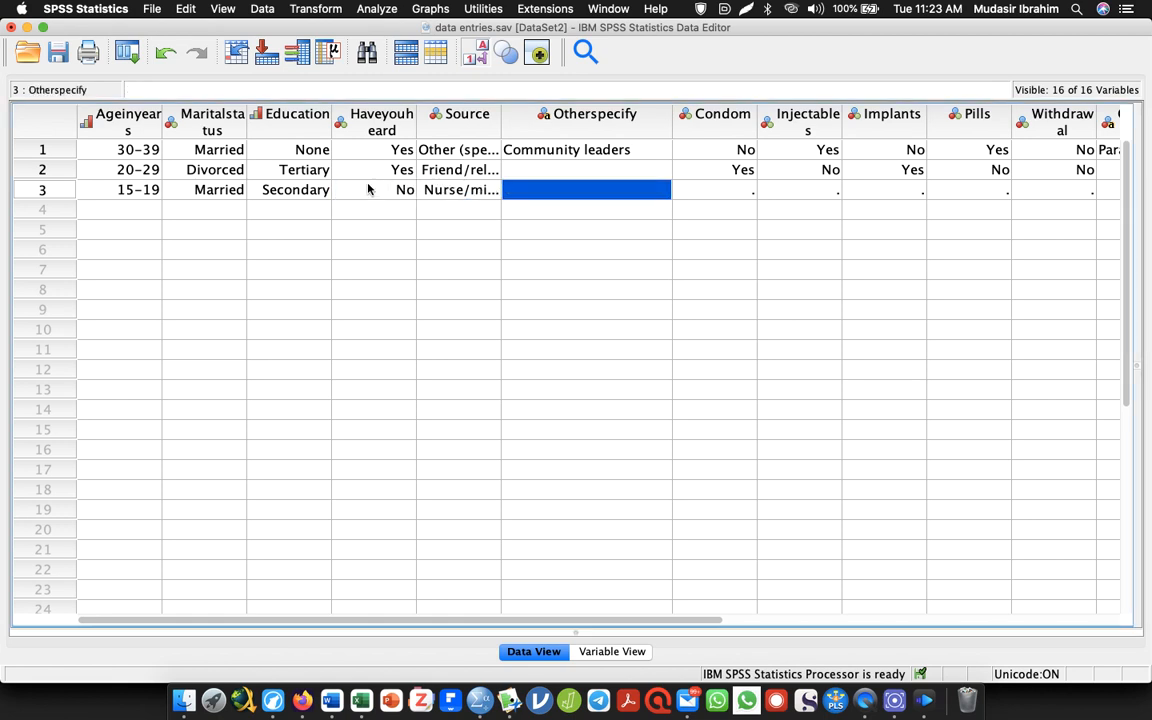
# Run Descriptives on Age (As at last birthday) and bring up the resulting Descriptive Statistics table in the output
pyautogui.click(130, 117)
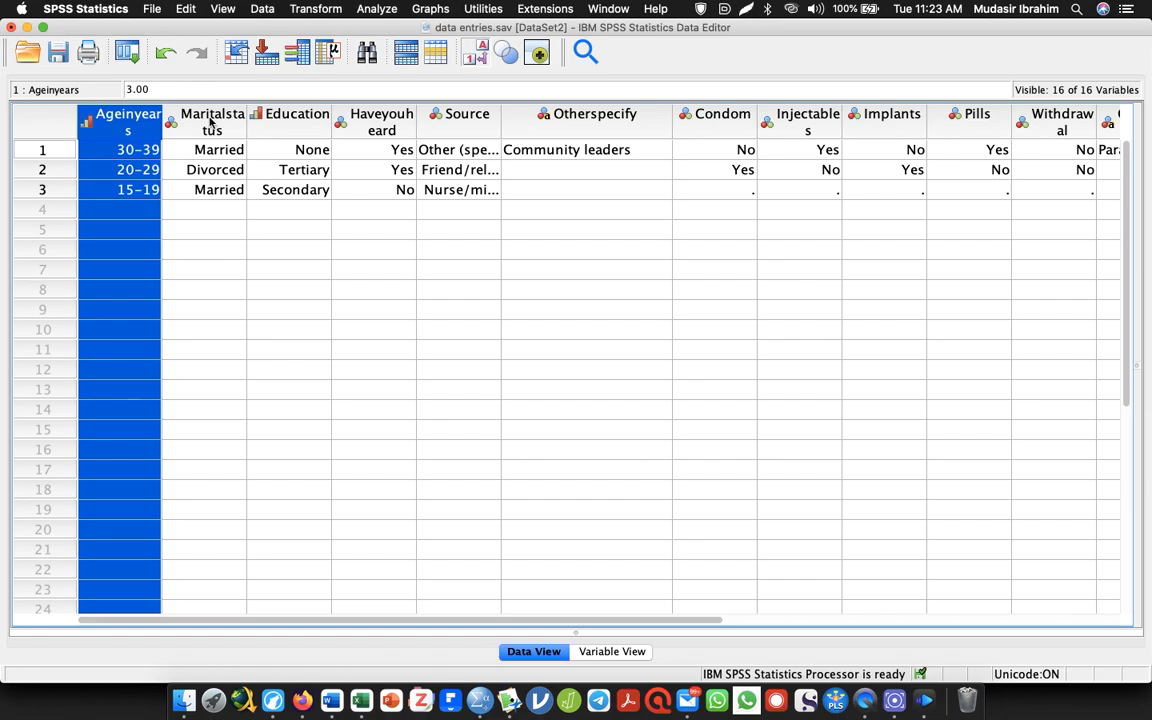
pyautogui.click(377, 8)
pyautogui.moveTo(438, 77)
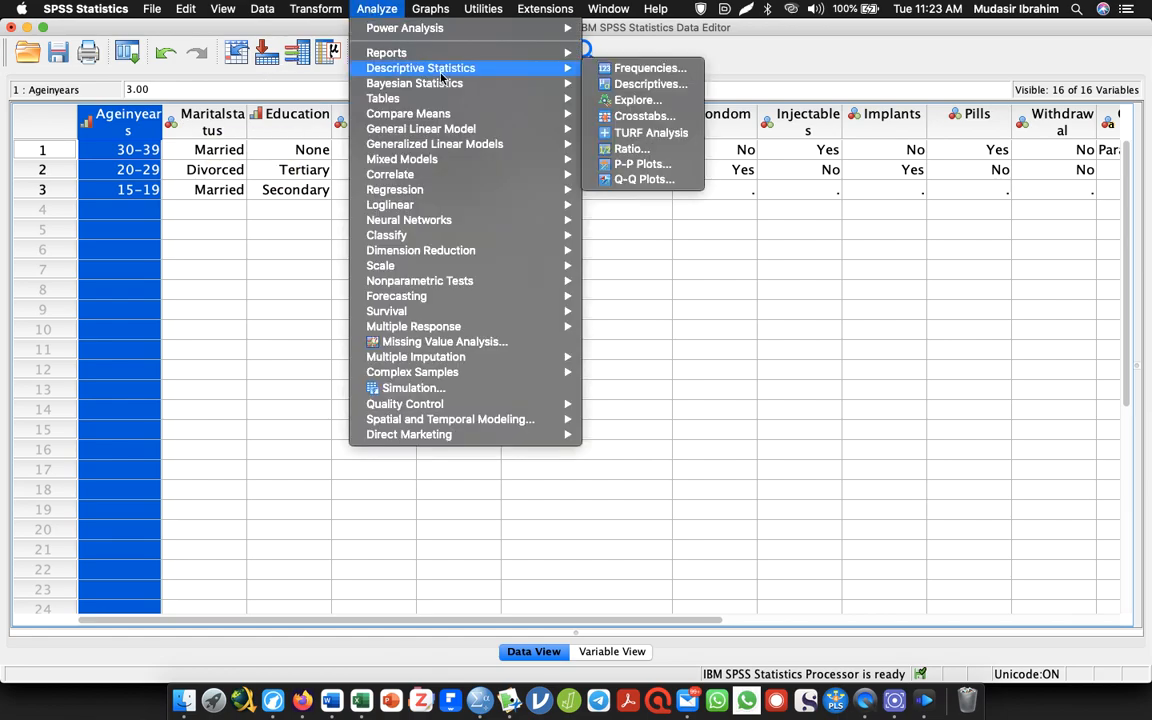
pyautogui.click(606, 82)
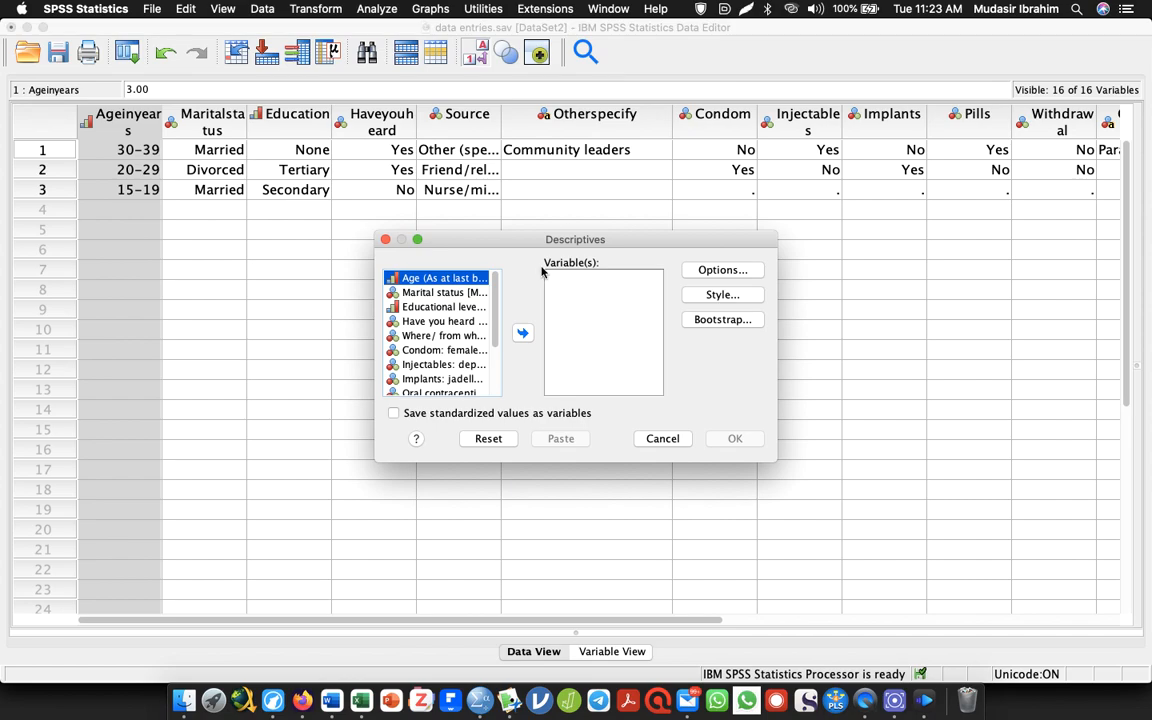
pyautogui.click(440, 292)
pyautogui.click(432, 278)
pyautogui.click(522, 333)
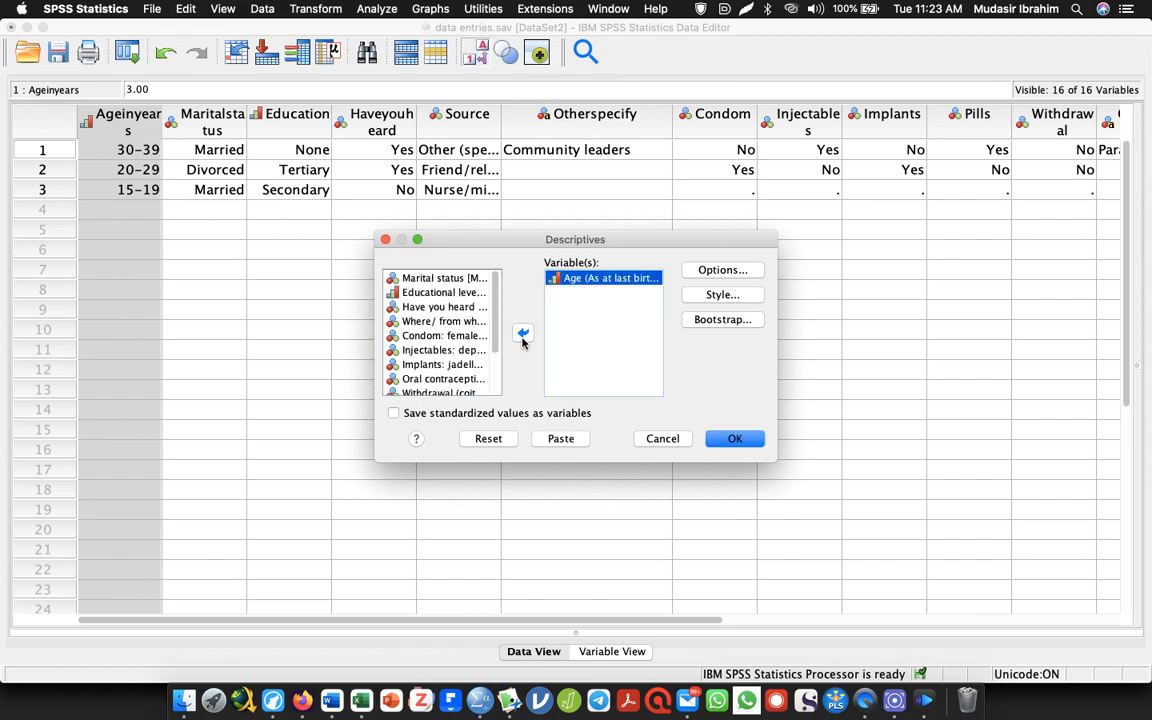
pyautogui.click(734, 437)
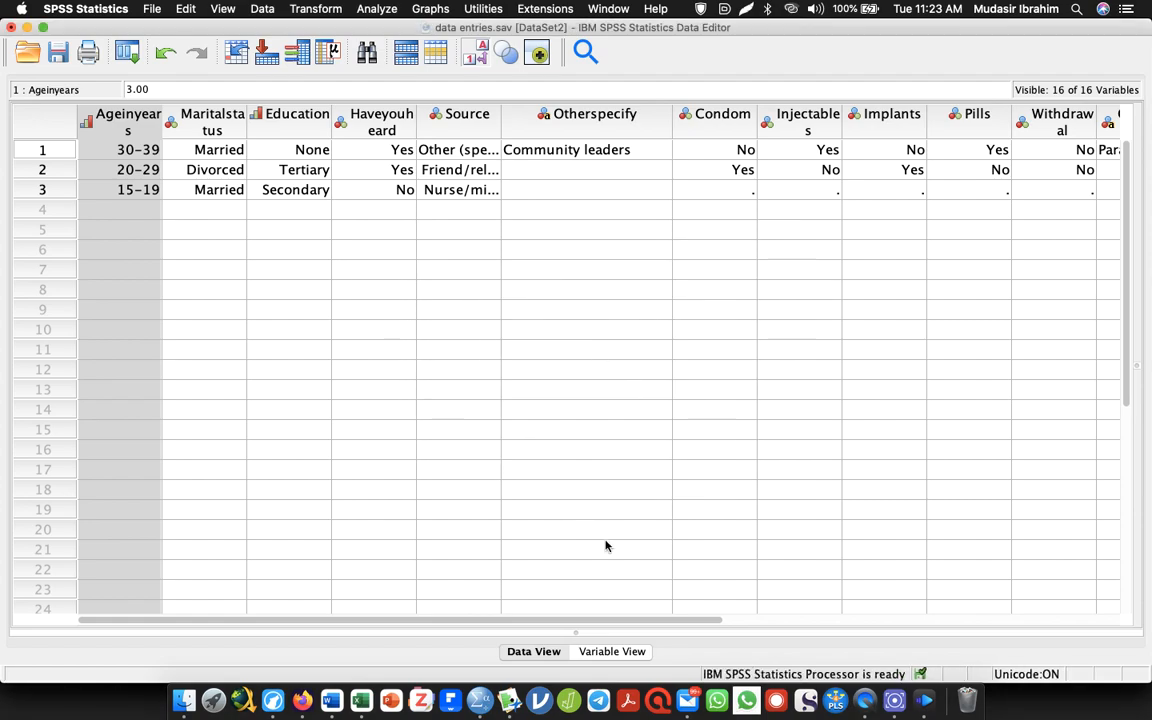
pyautogui.press('super+Tab')
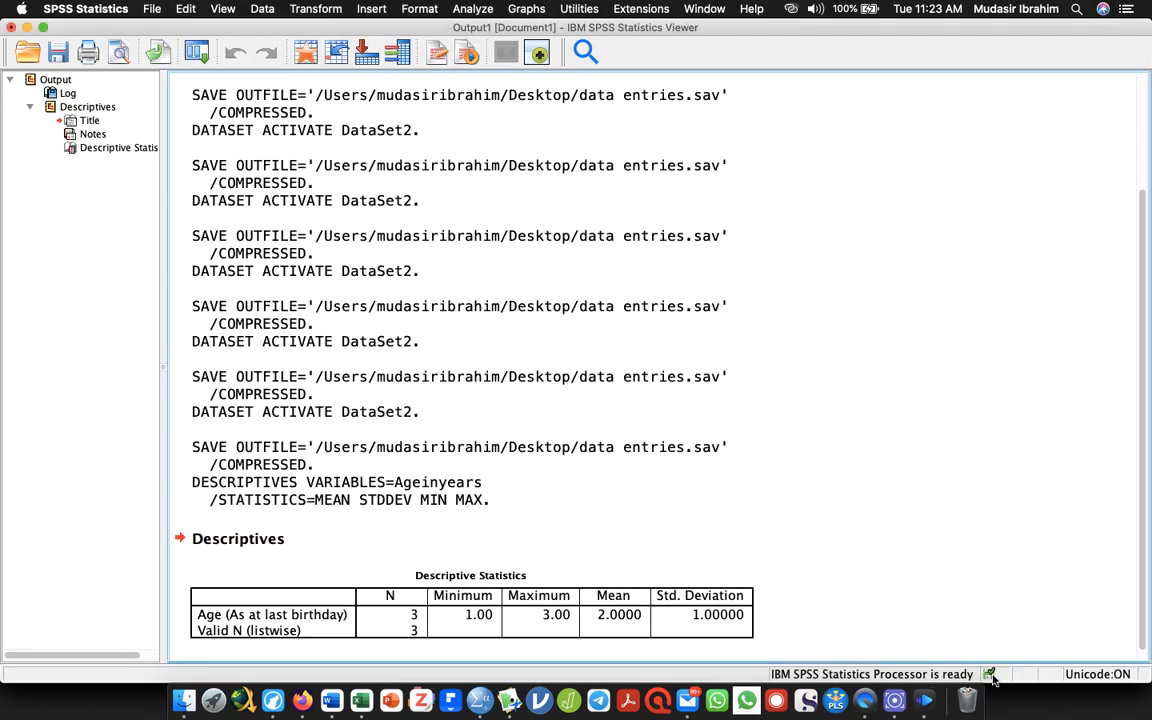
pyautogui.click(362, 611)
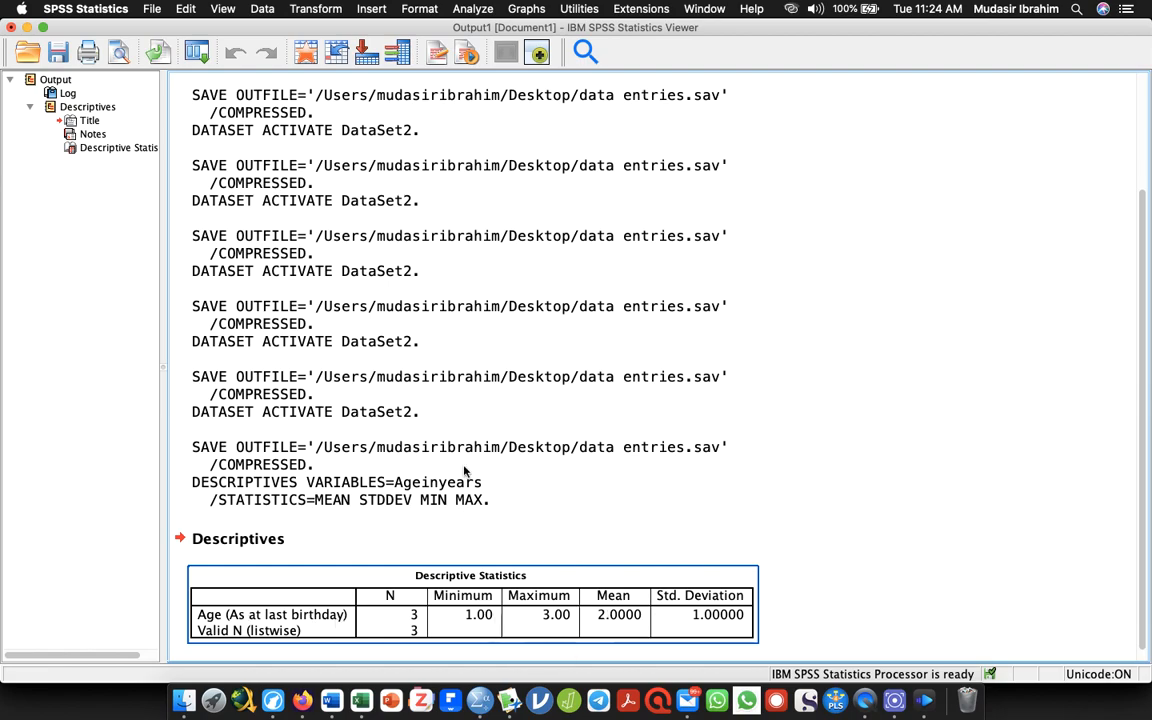
# Return to the dataset and check the measurement level in the Ageinyears variable definition
pyautogui.click(27, 27)
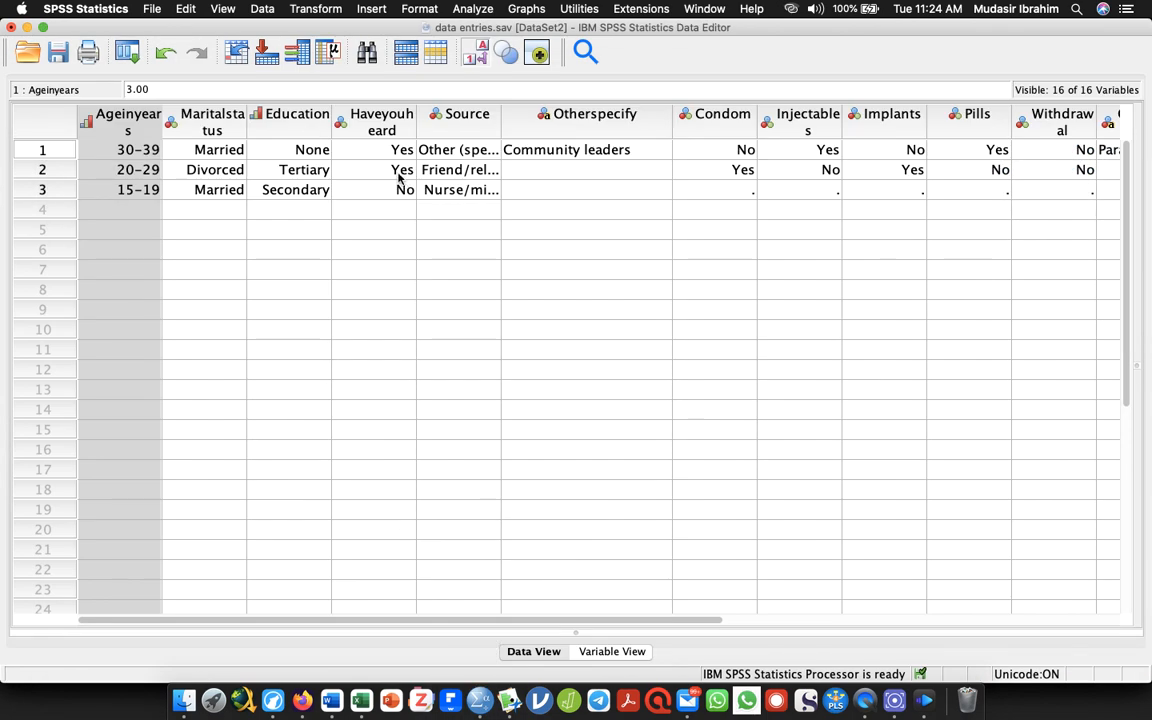
pyautogui.doubleClick(118, 122)
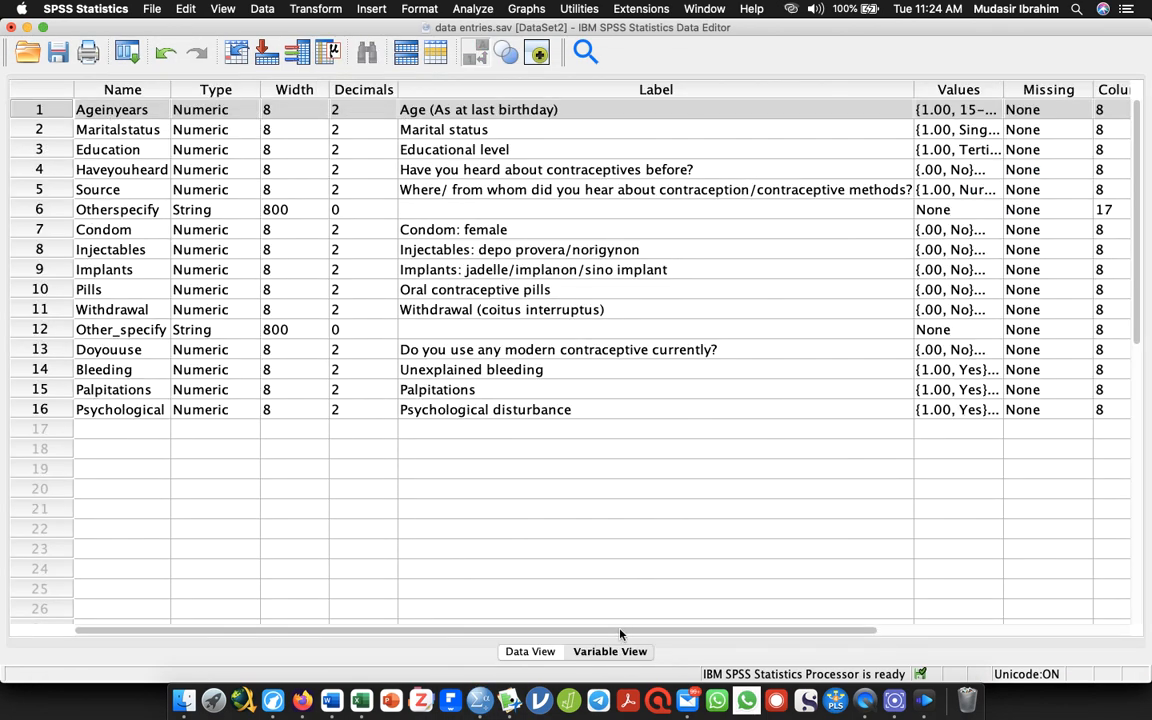
pyautogui.hscroll(5, 557, 564)
pyautogui.moveTo(965, 631); pyautogui.dragTo(451, 574)
pyautogui.hscroll(5, 451, 574)
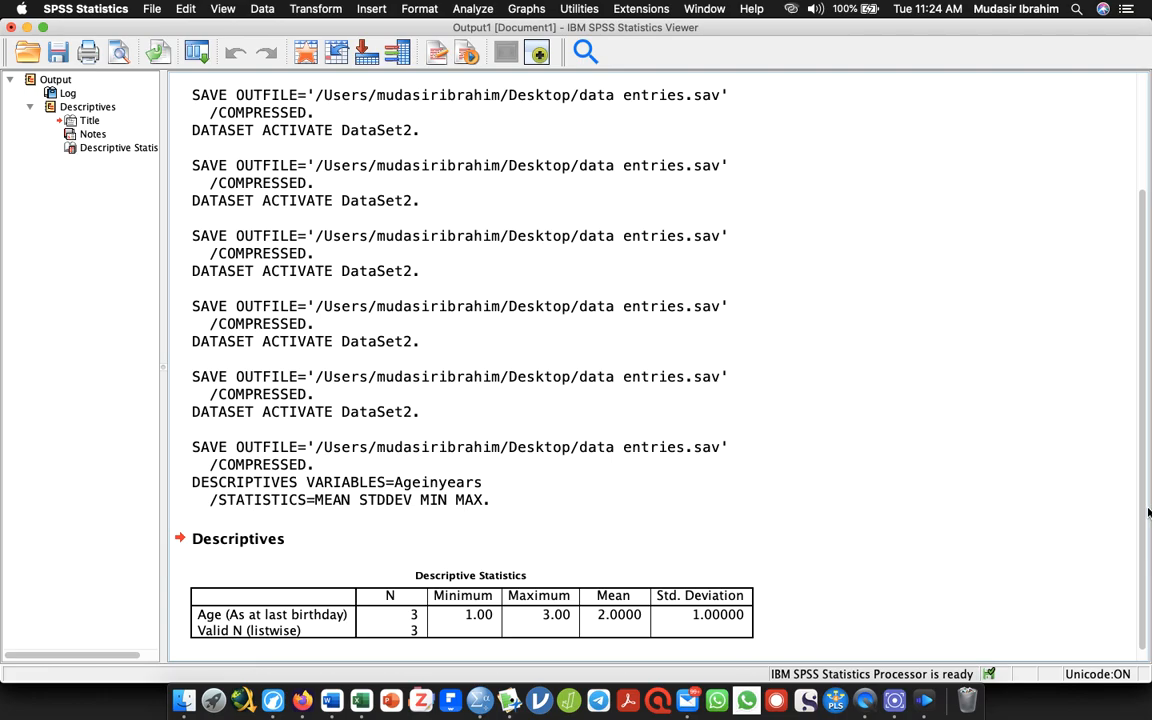
pyautogui.click(1149, 513)
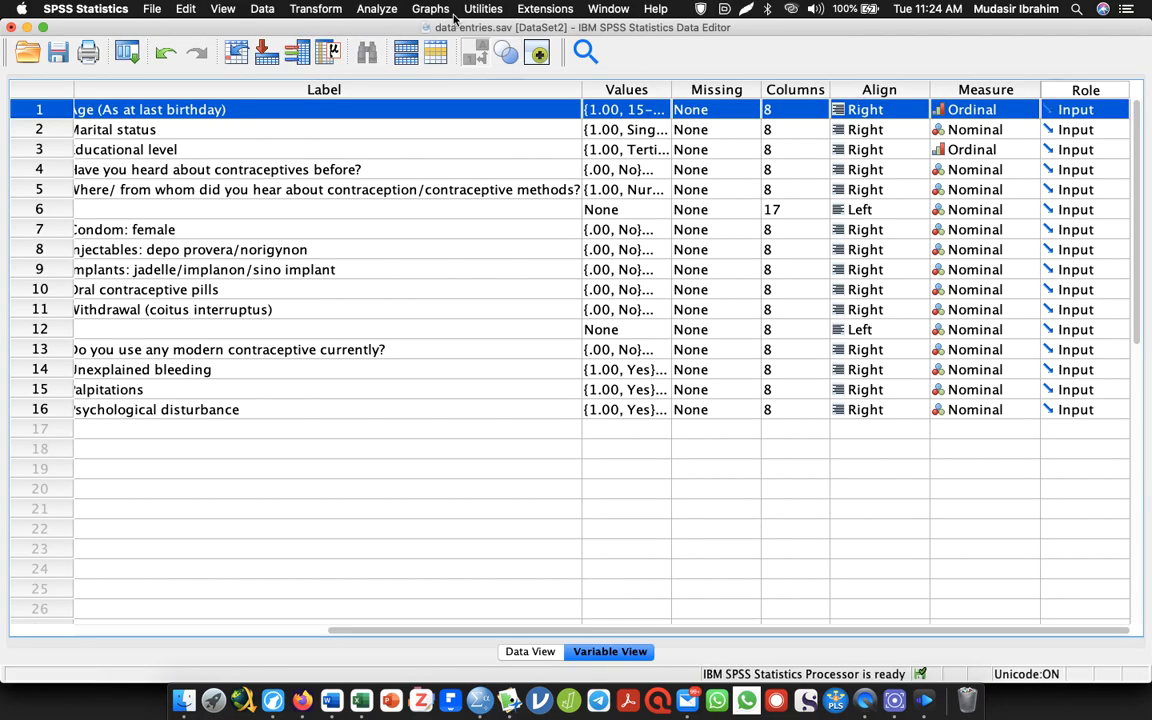
# Run Frequencies on Age (As at last birthday) with frequency tables displayed, and bring up the output
pyautogui.click(374, 9)
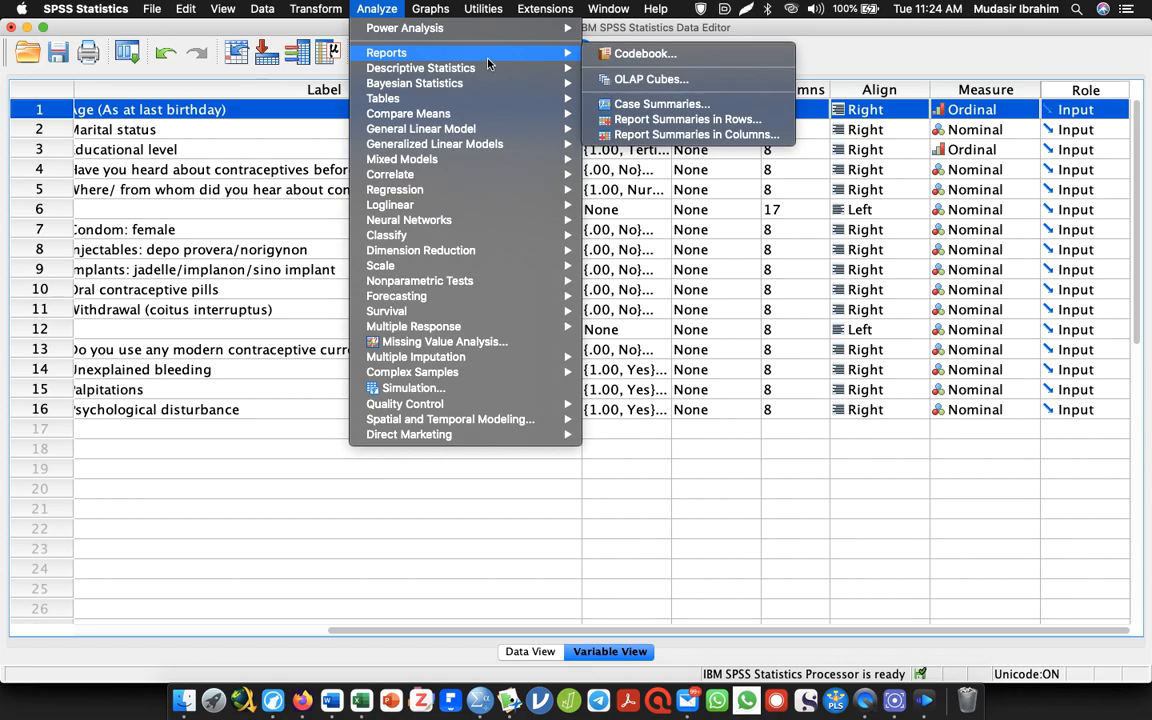
pyautogui.moveTo(444, 67)
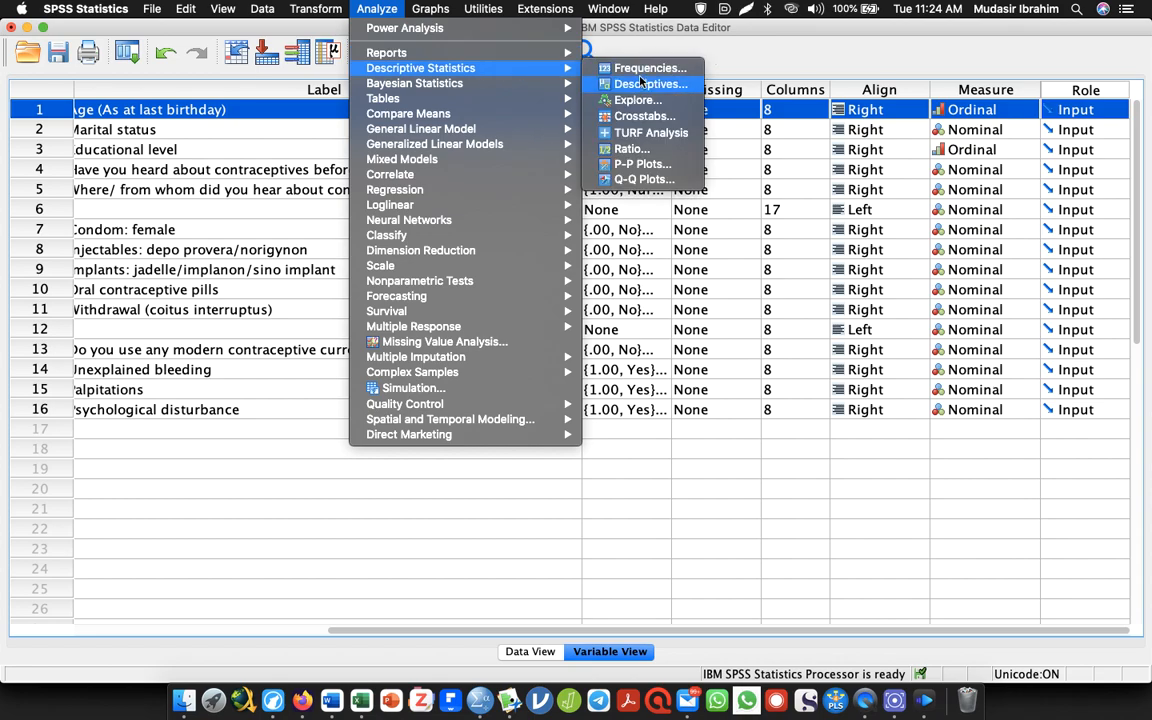
pyautogui.click(641, 69)
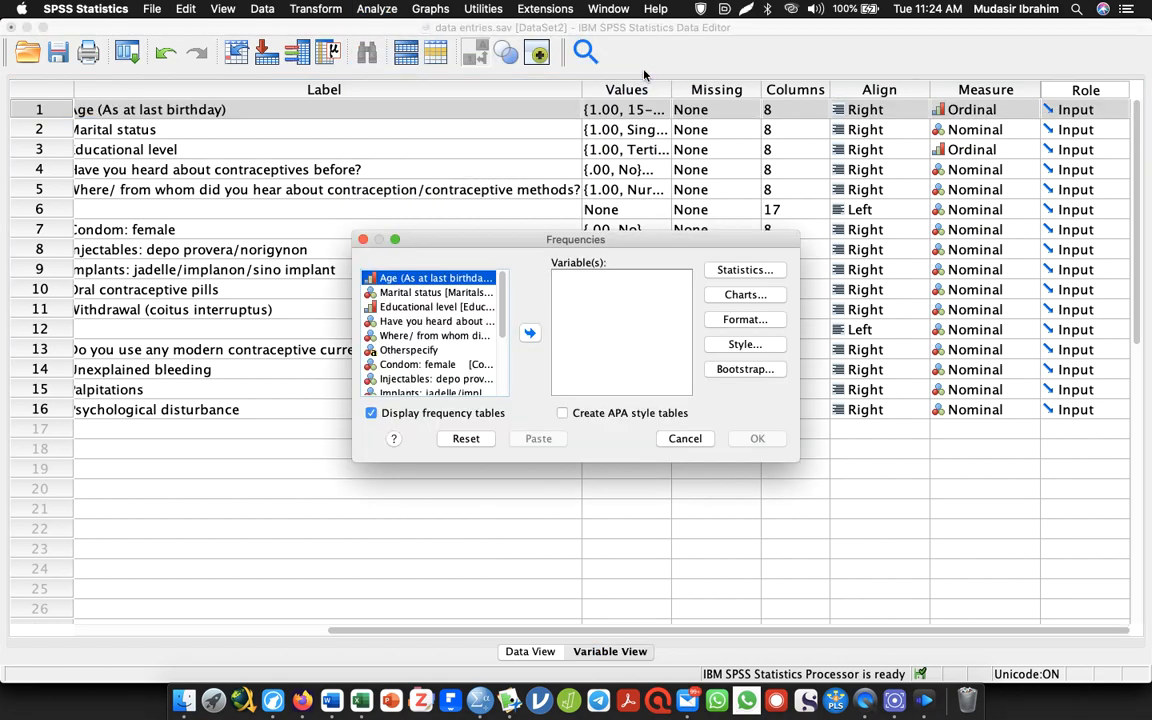
pyautogui.click(530, 334)
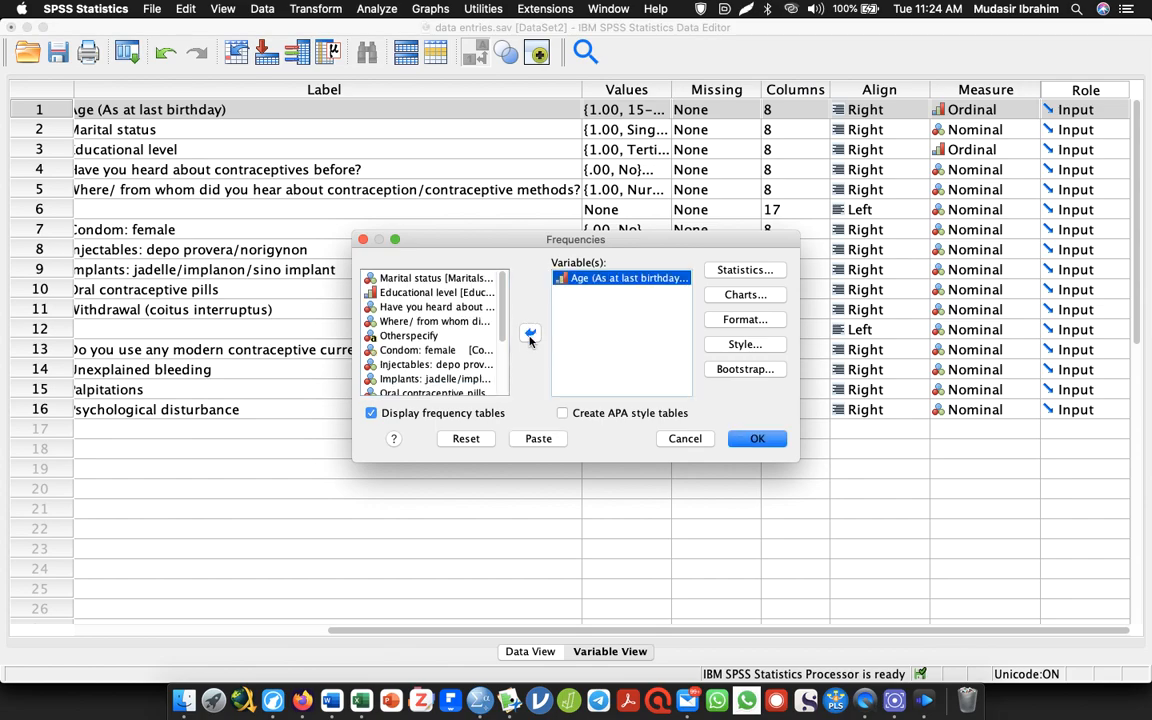
pyautogui.click(750, 440)
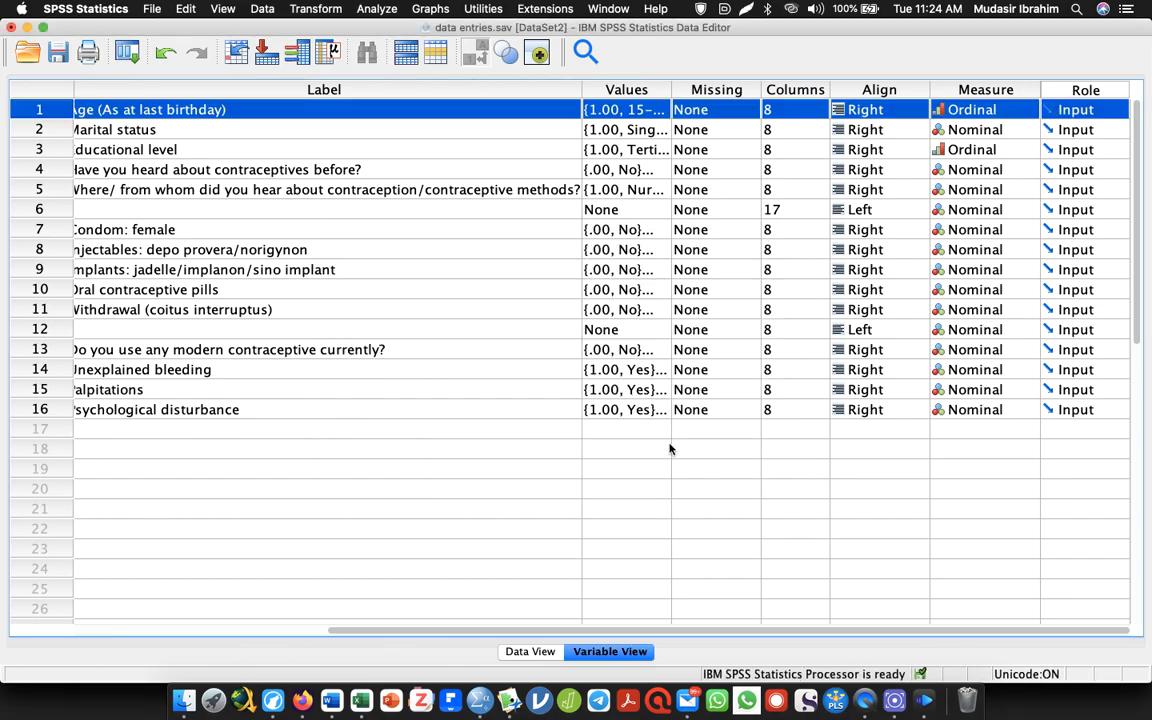
pyautogui.hotkey('alt', 'Tab')
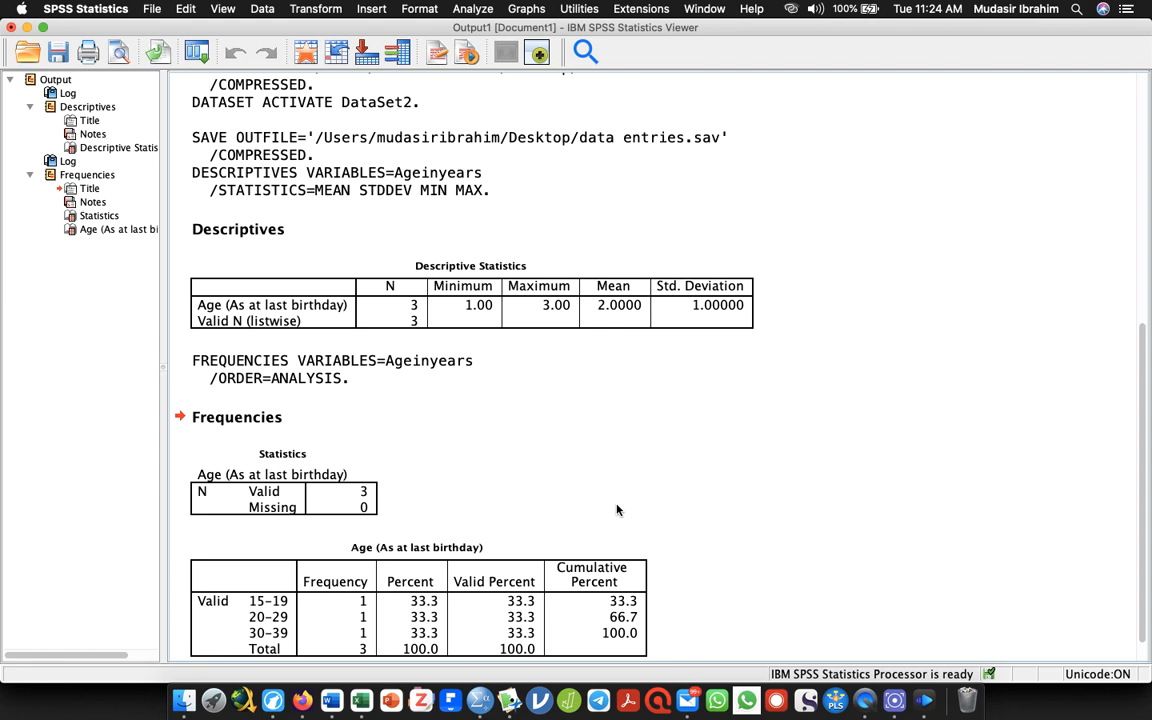
# Compare the Descriptives table with the Frequencies tables for Age (As at last birthday) in the output
pyautogui.click(307, 425)
pyautogui.click(222, 305)
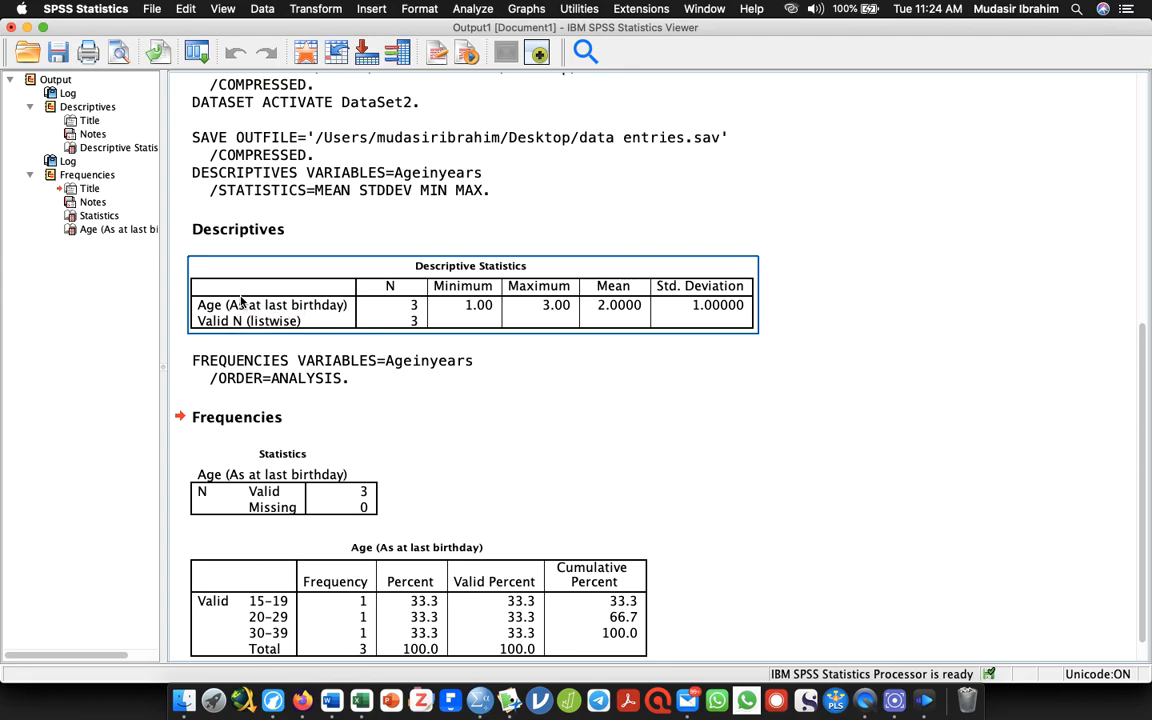
pyautogui.click(231, 490)
pyautogui.click(342, 560)
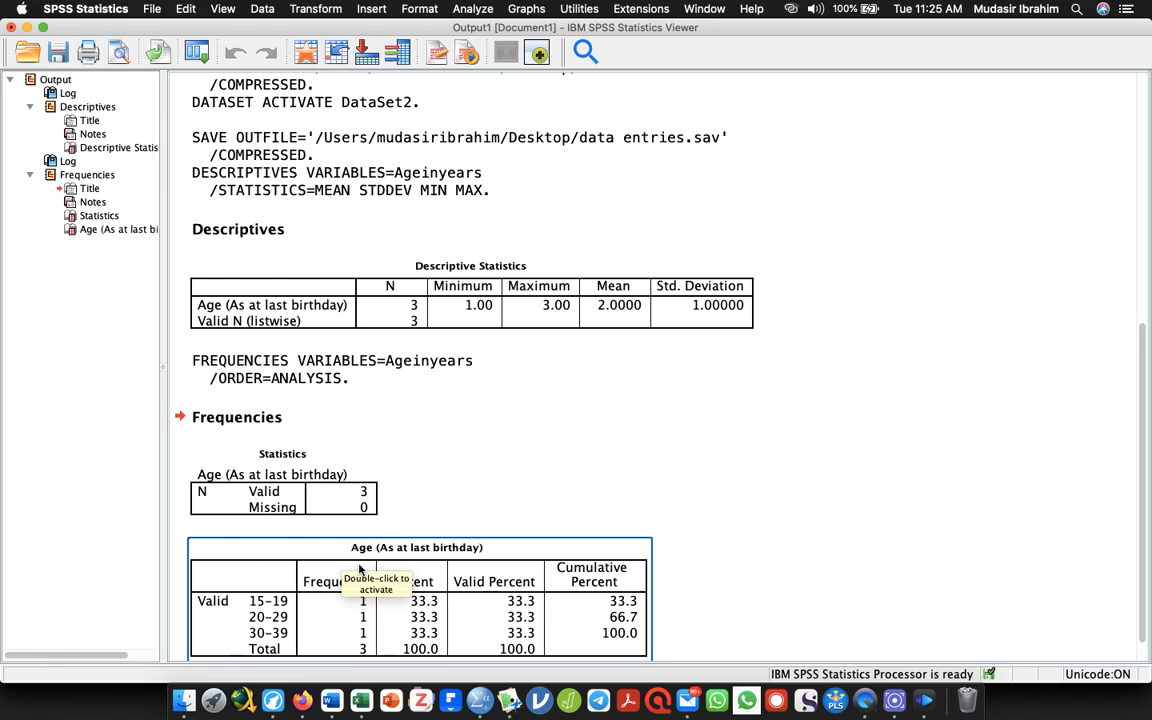
pyautogui.click(674, 609)
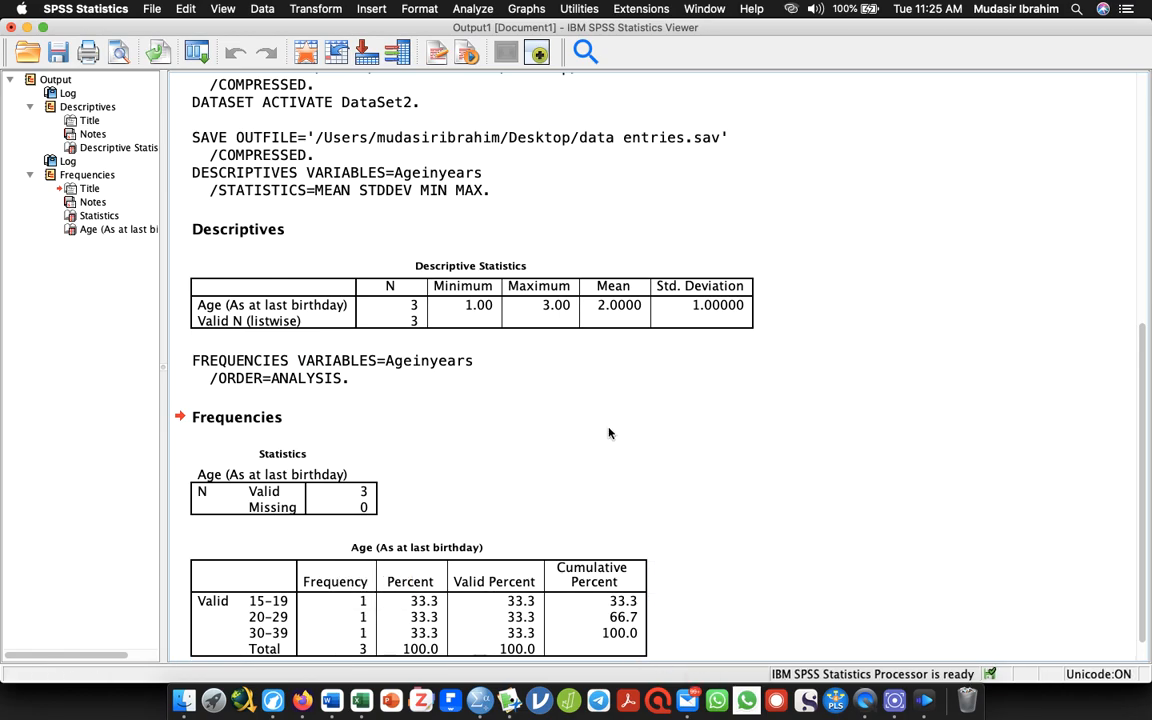